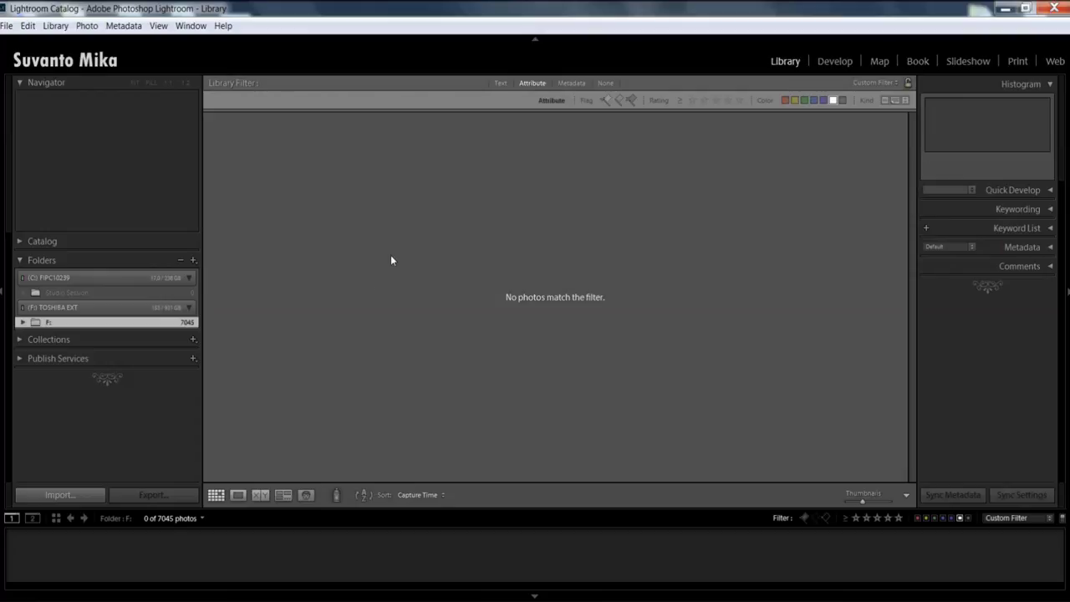
Look through the Develop, Map and Book modules, then return to Library.
click(833, 61)
click(880, 61)
click(916, 61)
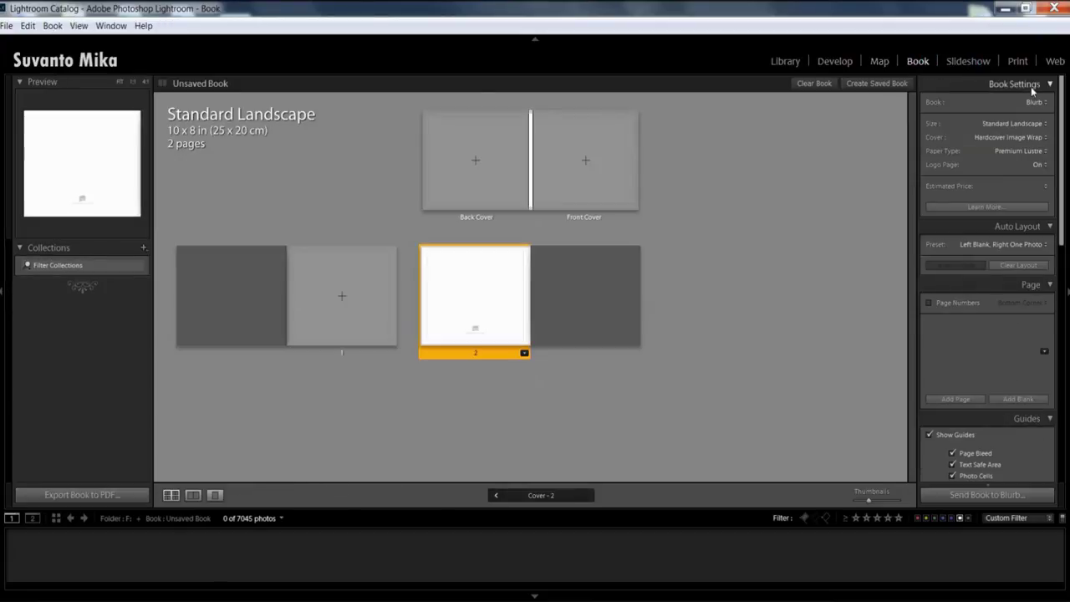
click(789, 66)
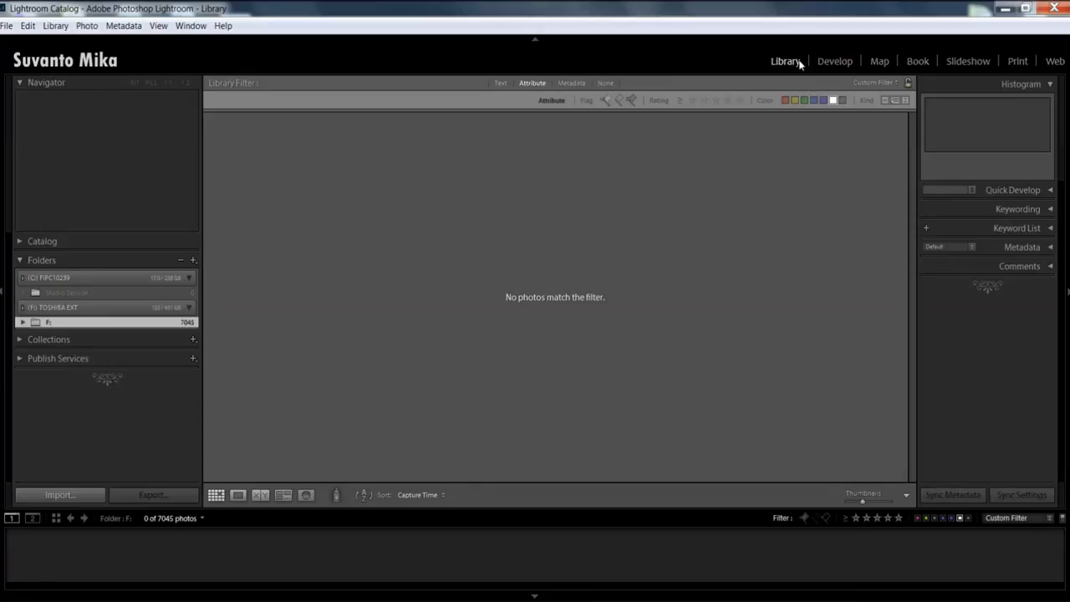
Start an import with the NIKON D810 camera as source, collapsing the C: drive tree.
click(73, 495)
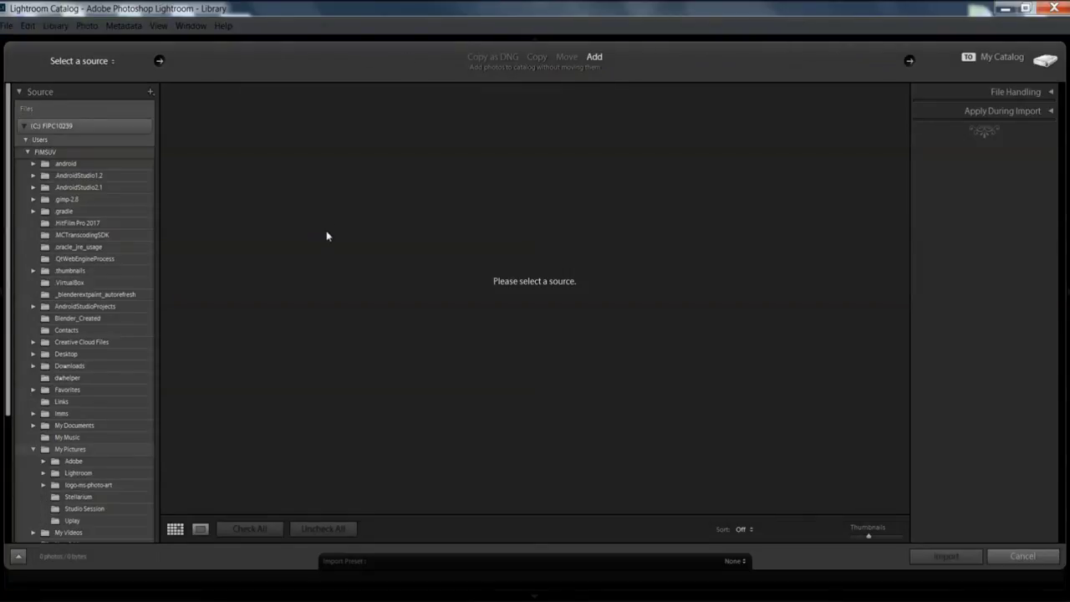
click(22, 127)
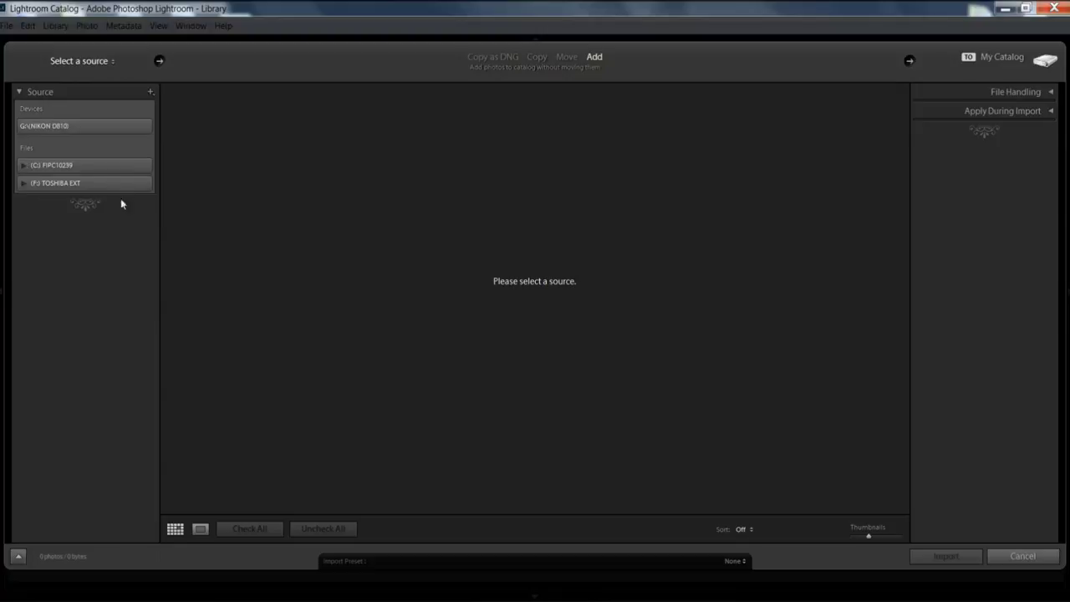
click(54, 126)
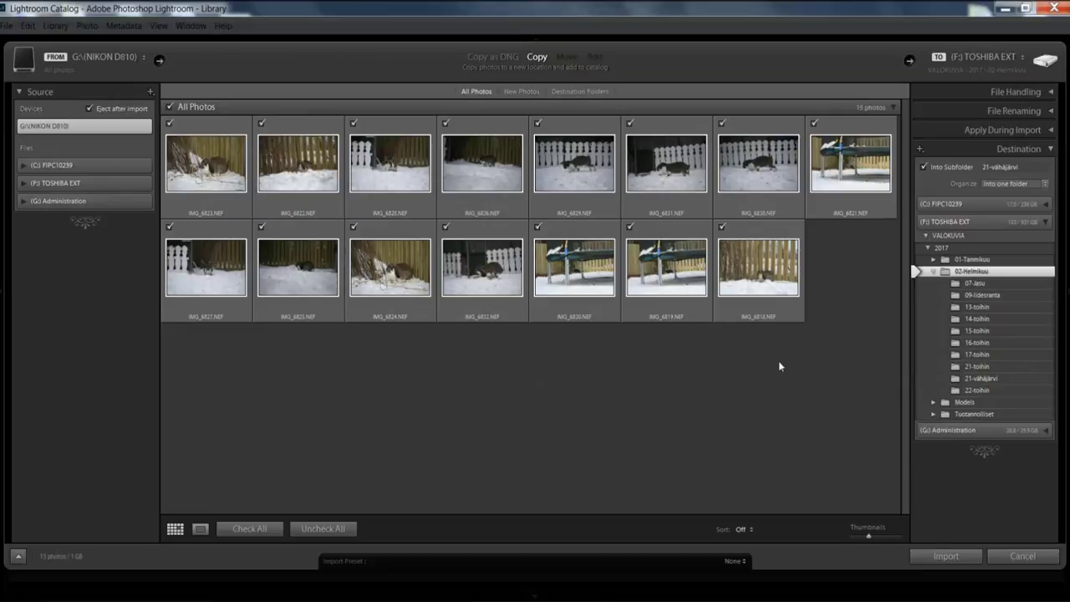
Target the 2017 folder for the new 21-vähäjärvi subfolder and collapse the Destination panel.
click(933, 271)
click(924, 249)
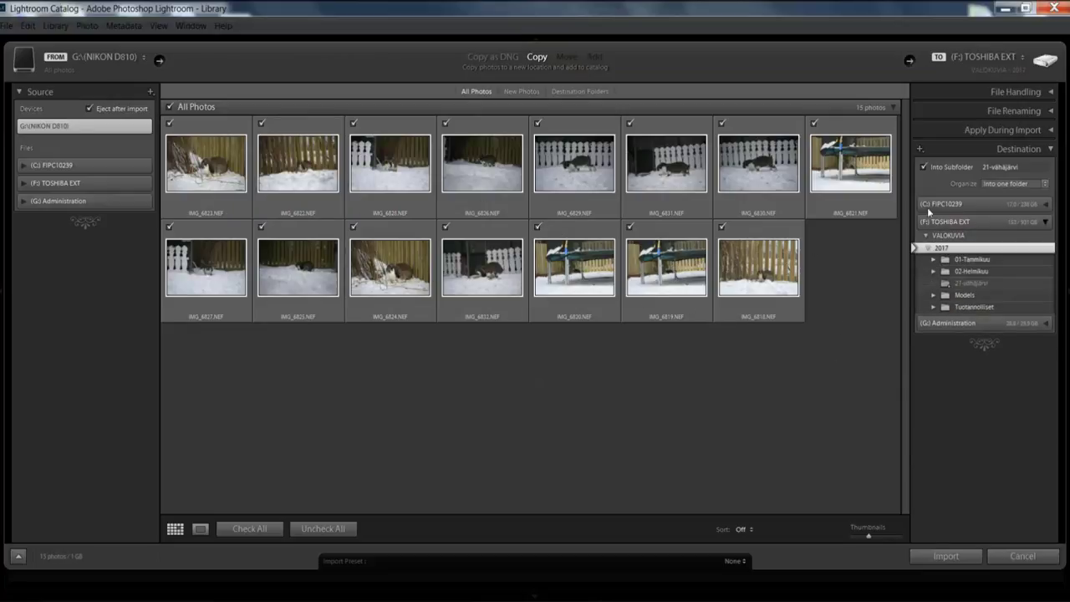
click(1049, 150)
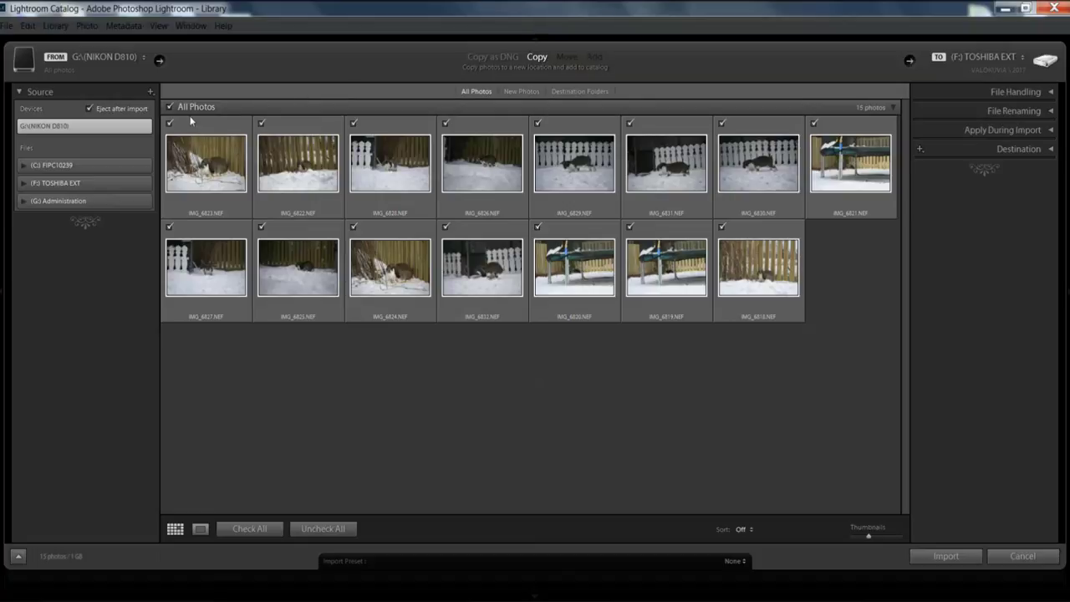
Preview the rabbit photo in Loupe, return to Grid, and enlarge the import thumbnails.
mouse_move(191, 122)
mouse_move(644, 153)
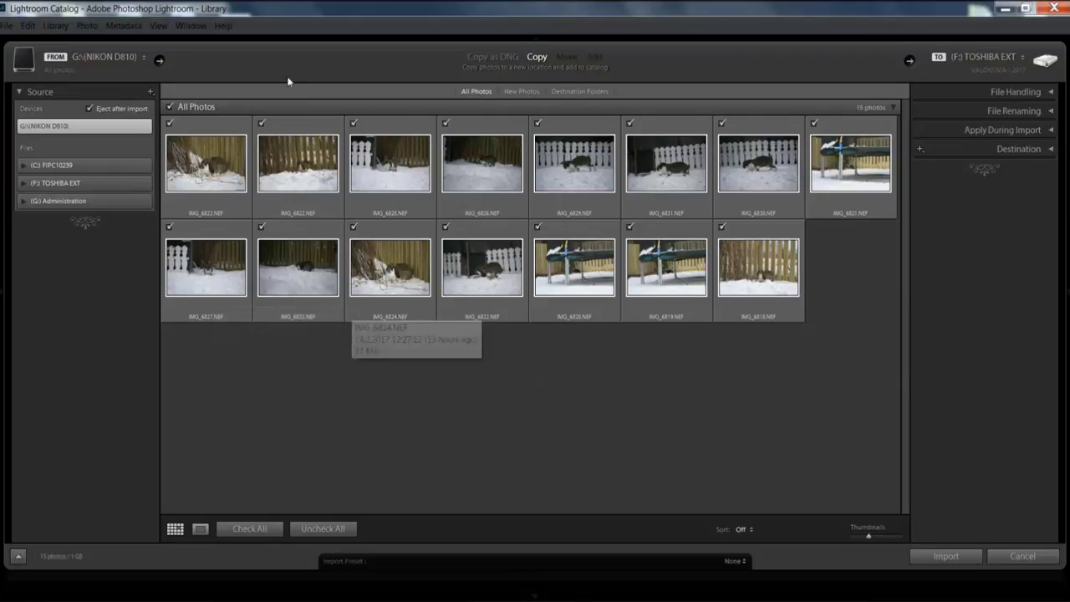
click(200, 528)
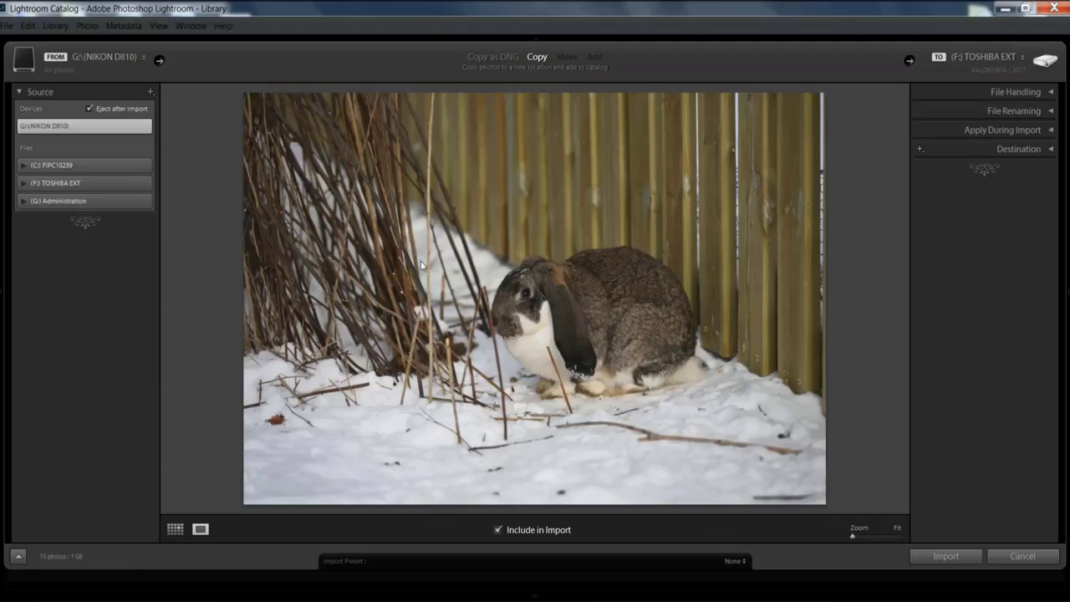
click(174, 529)
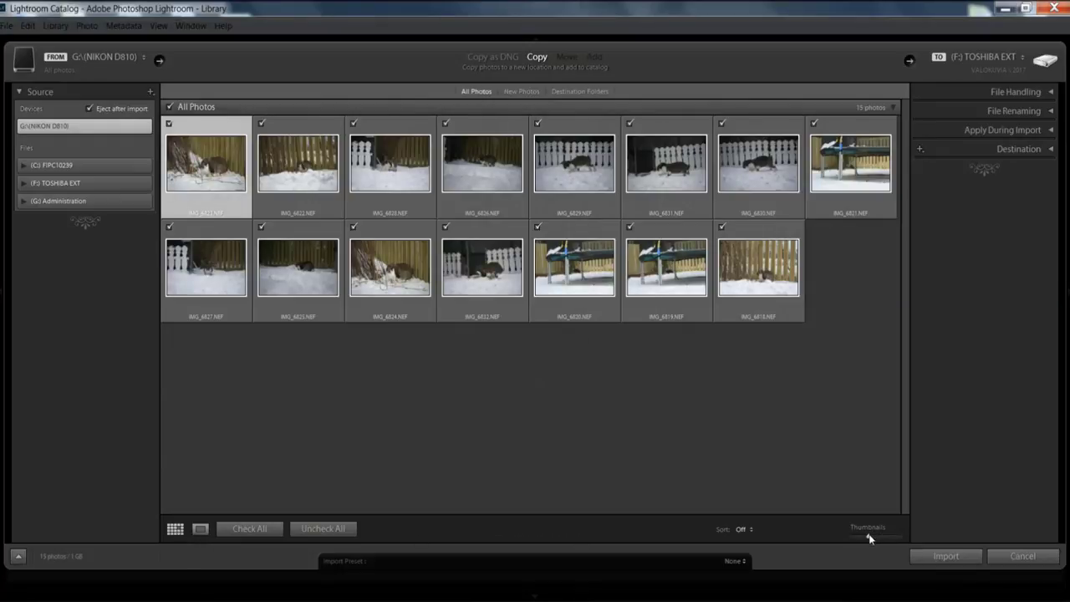
mouse_move(869, 536)
mouse_down()
mouse_move(889, 539)
mouse_move(879, 539)
mouse_up()
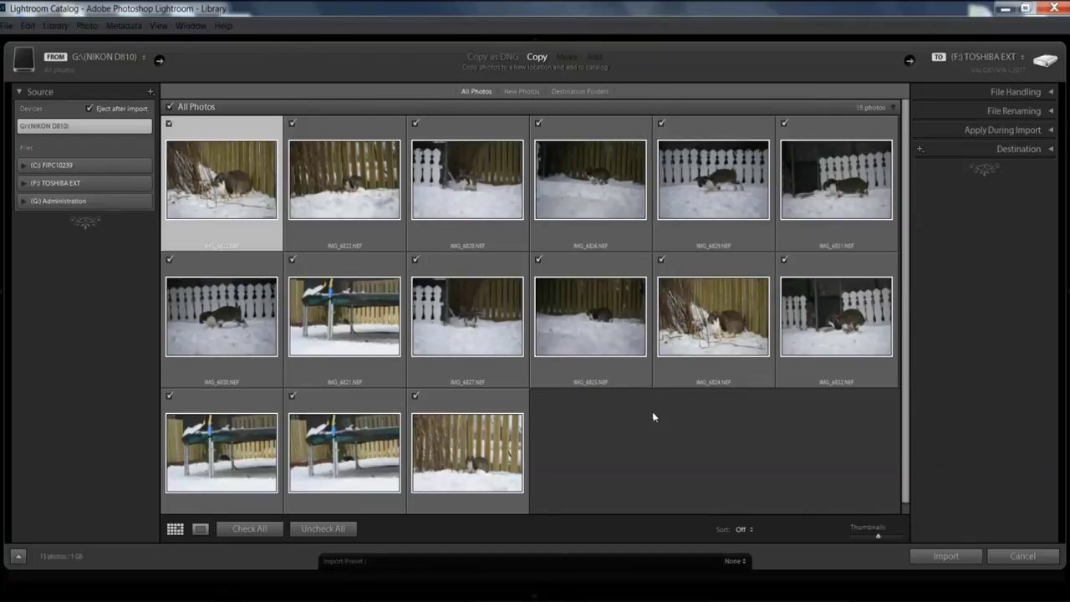
Sort the import photos by Capture Time, then switch the sort to File Name.
click(746, 530)
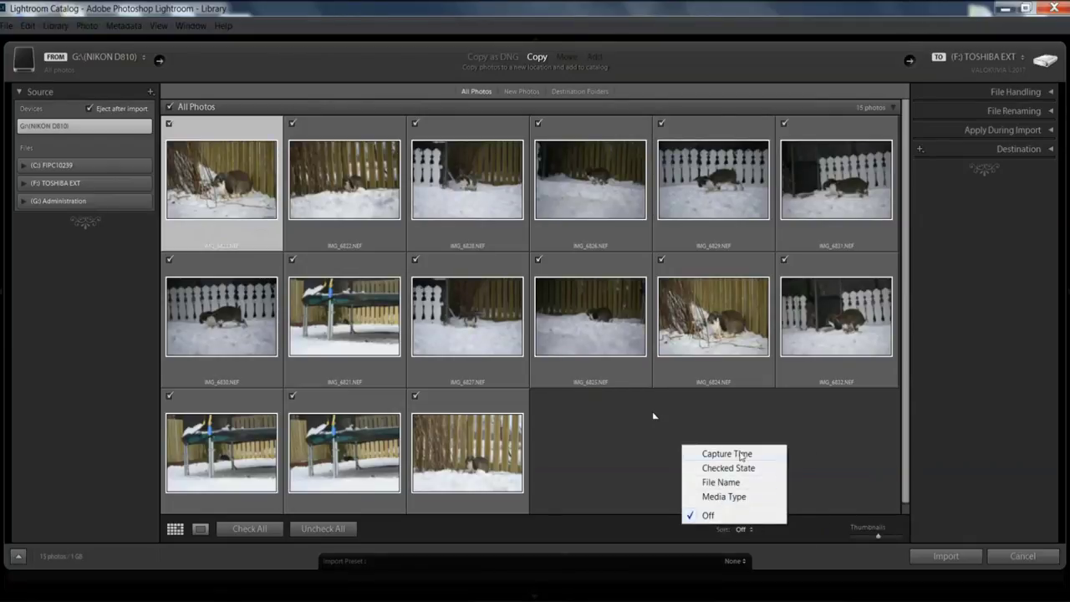
click(740, 456)
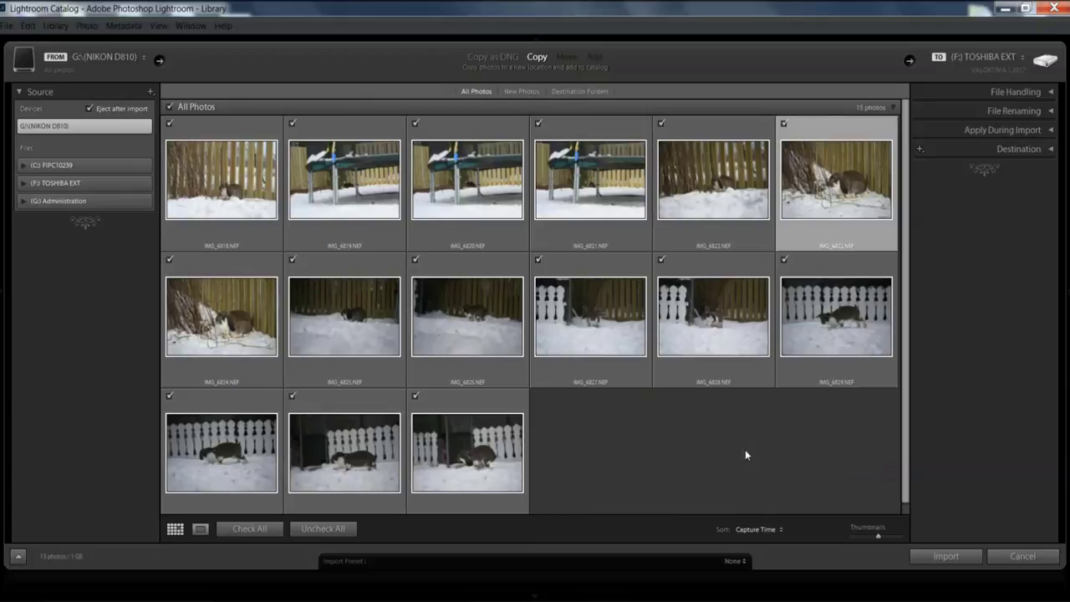
click(764, 531)
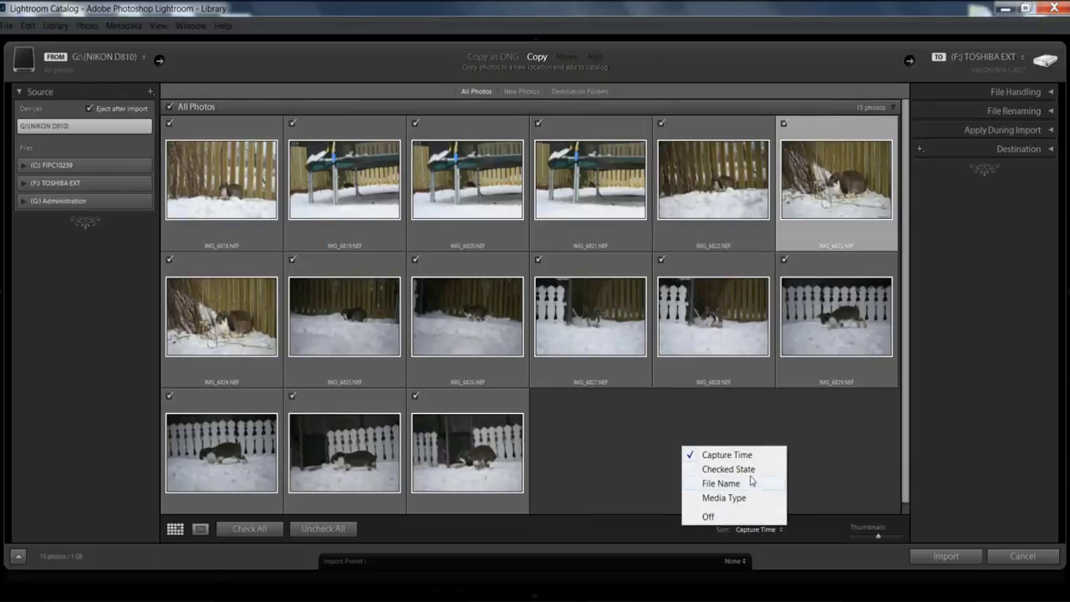
click(756, 484)
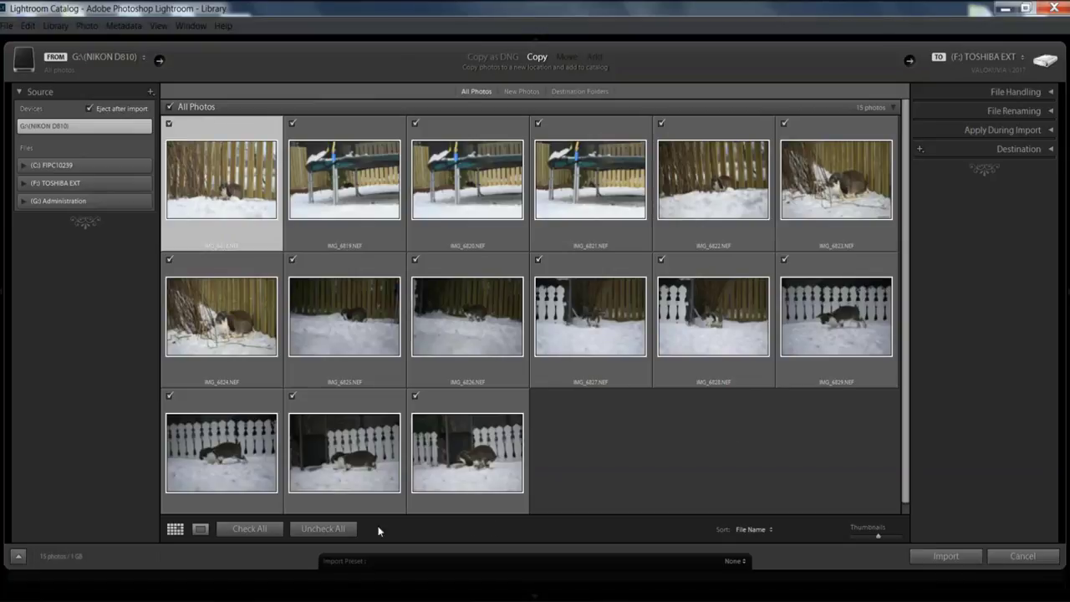
click(324, 529)
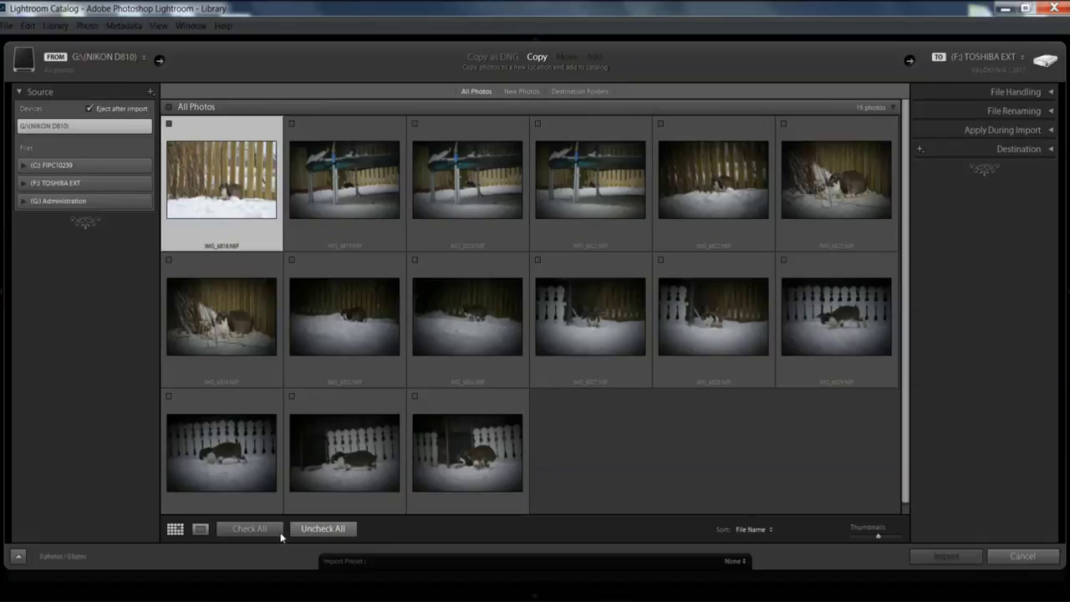
click(444, 450)
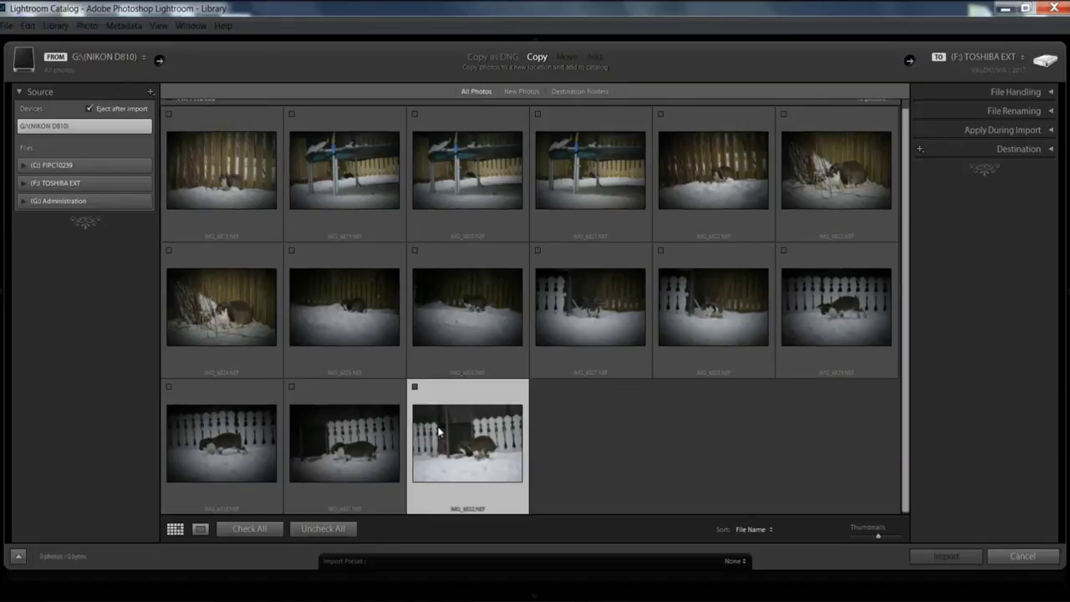
ctrl+click(346, 293)
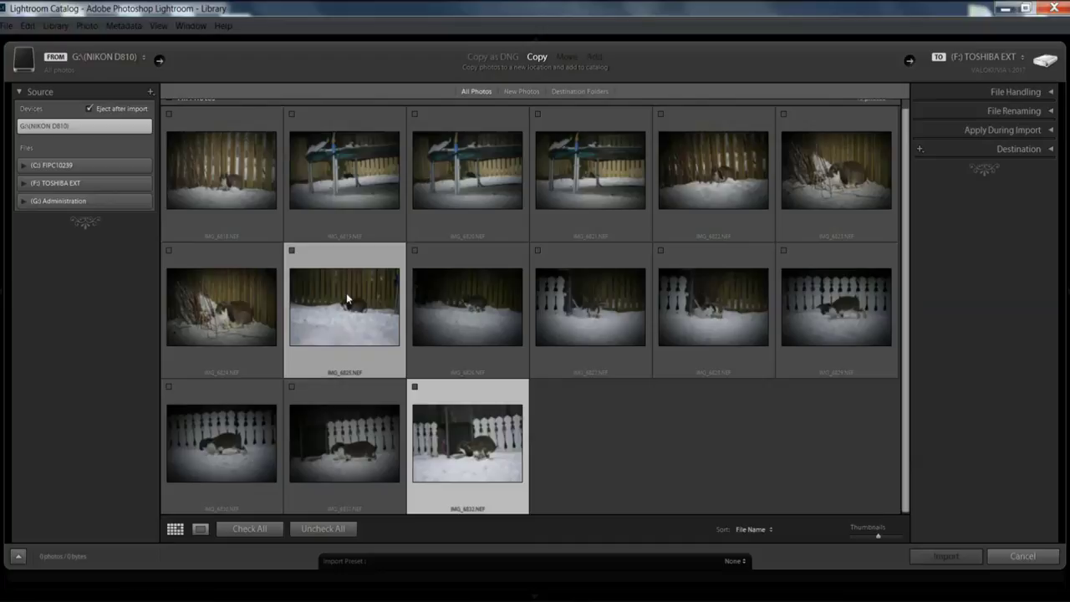
ctrl+click(450, 175)
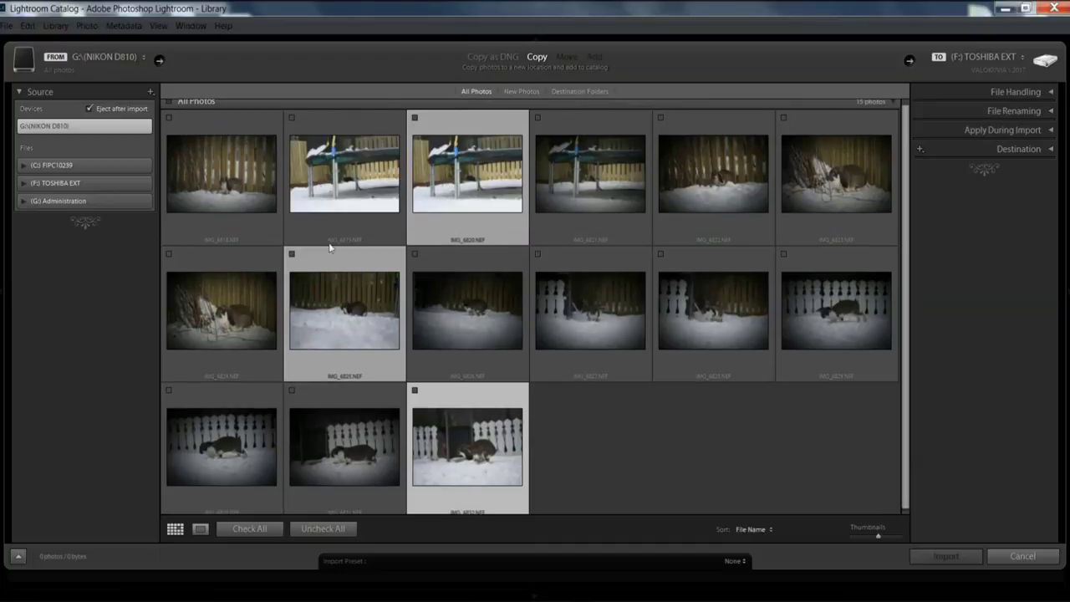
ctrl+click(574, 286)
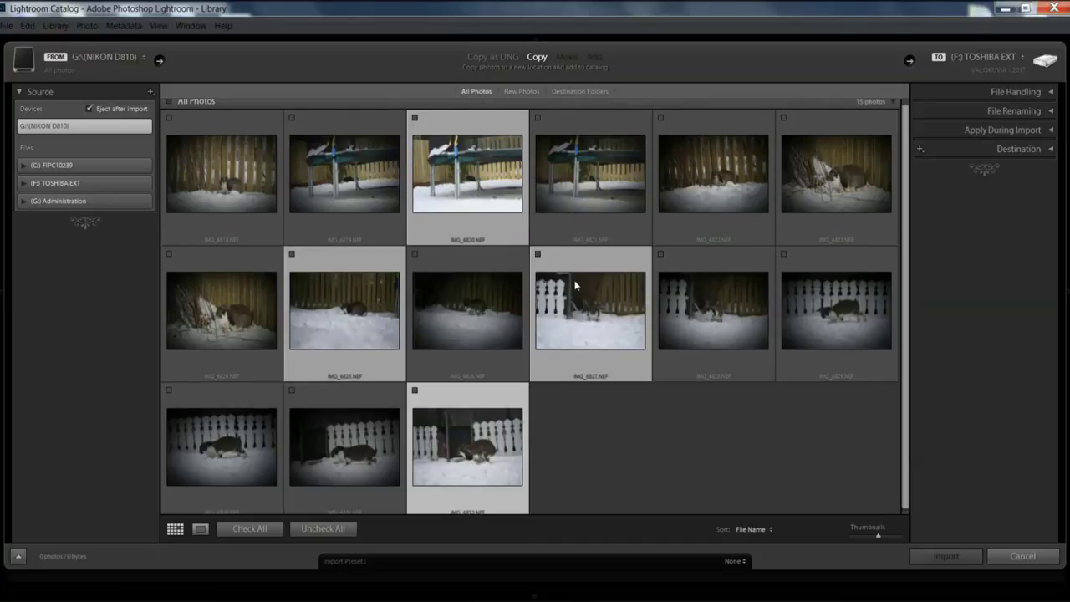
ctrl+click(670, 122)
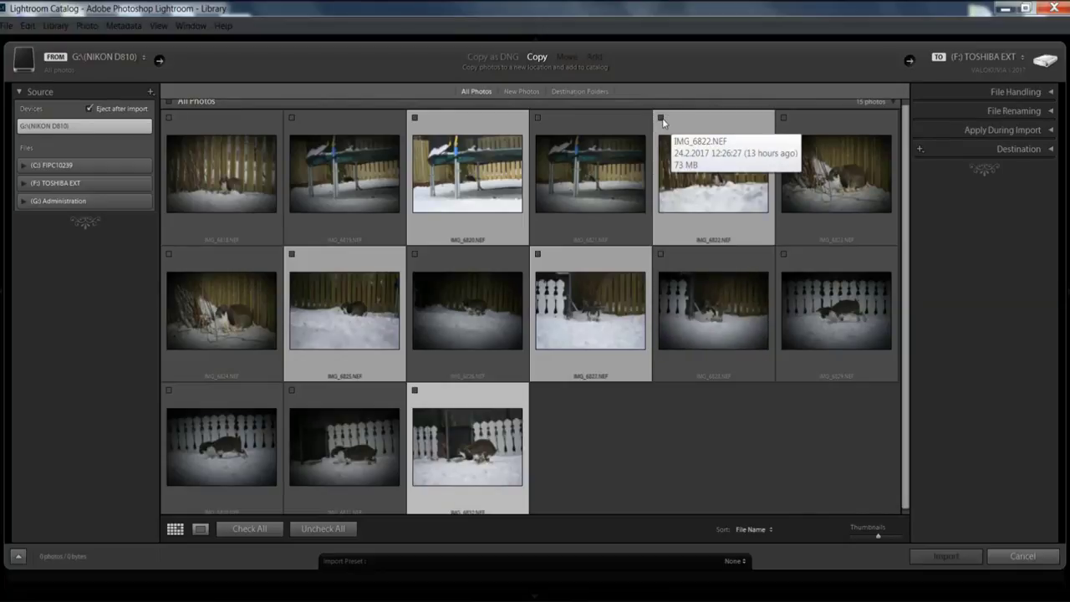
click(662, 117)
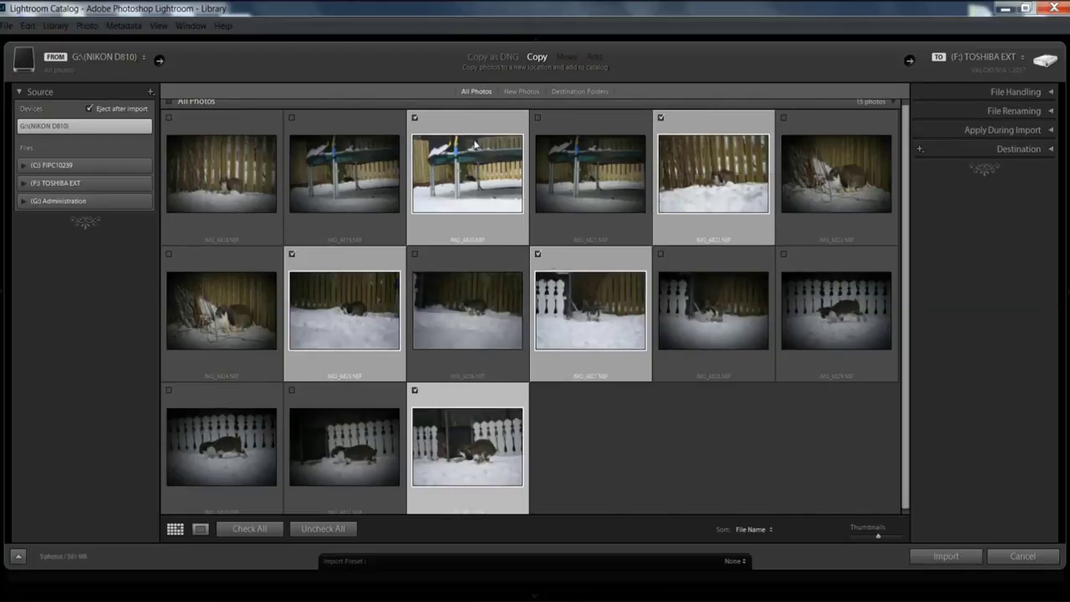
click(674, 494)
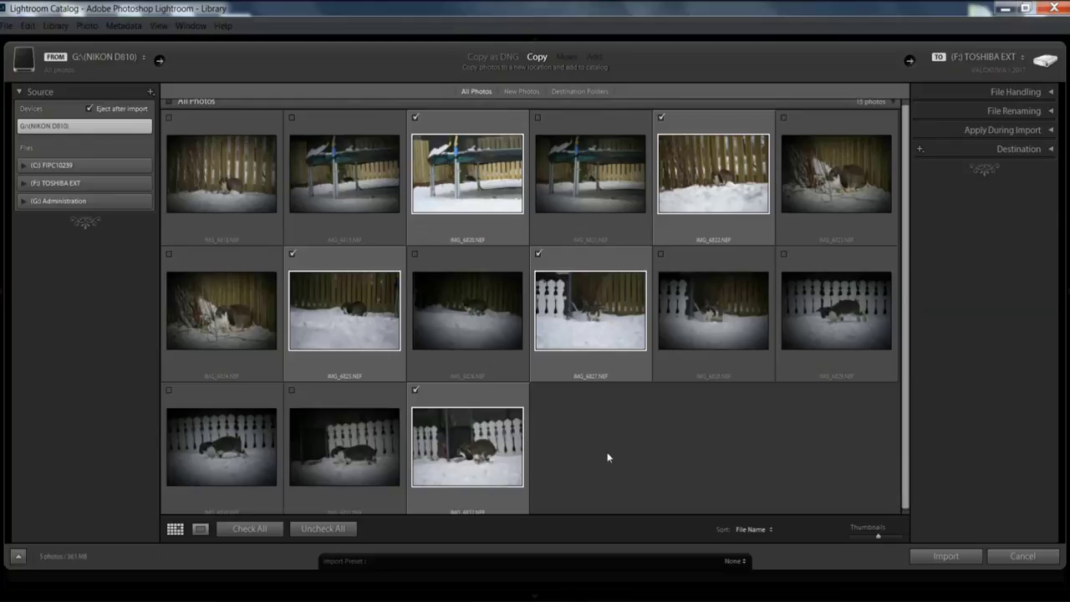
click(254, 530)
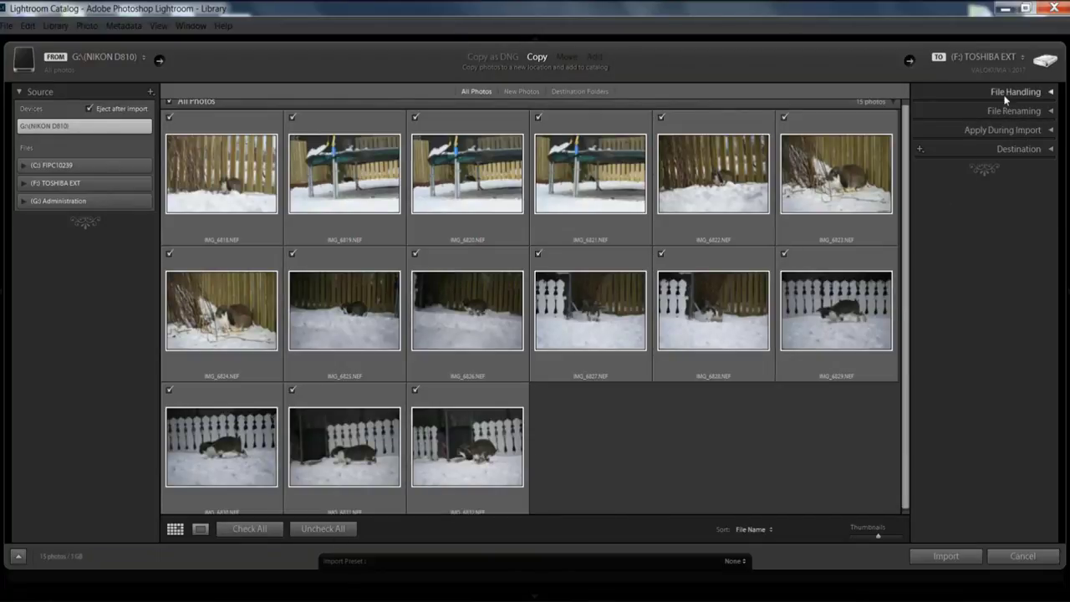
Expand File Handling and leave Build Previews at Minimal.
click(1051, 94)
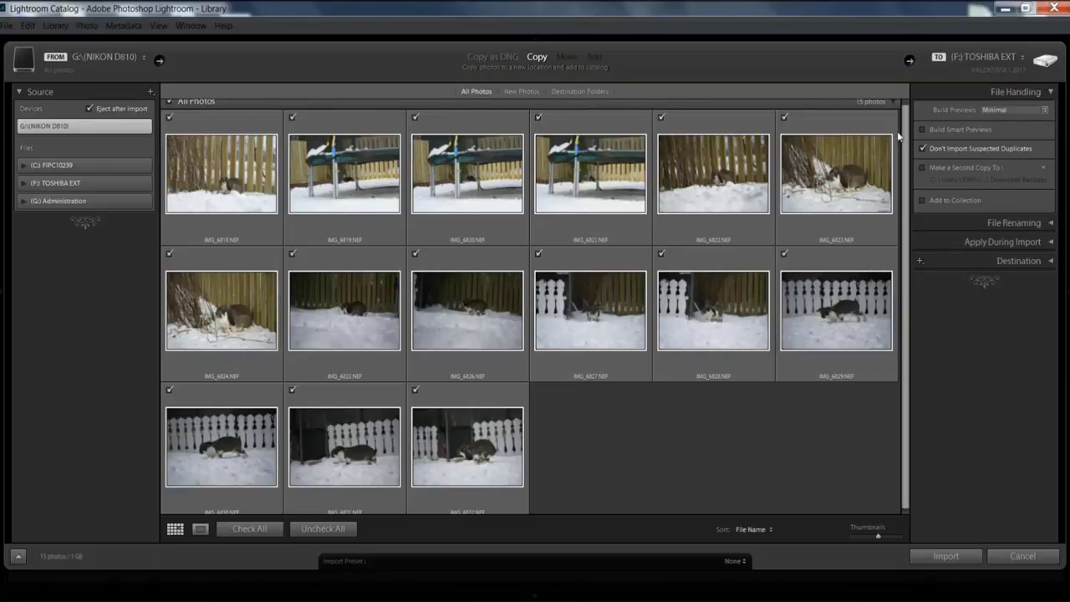
click(1029, 111)
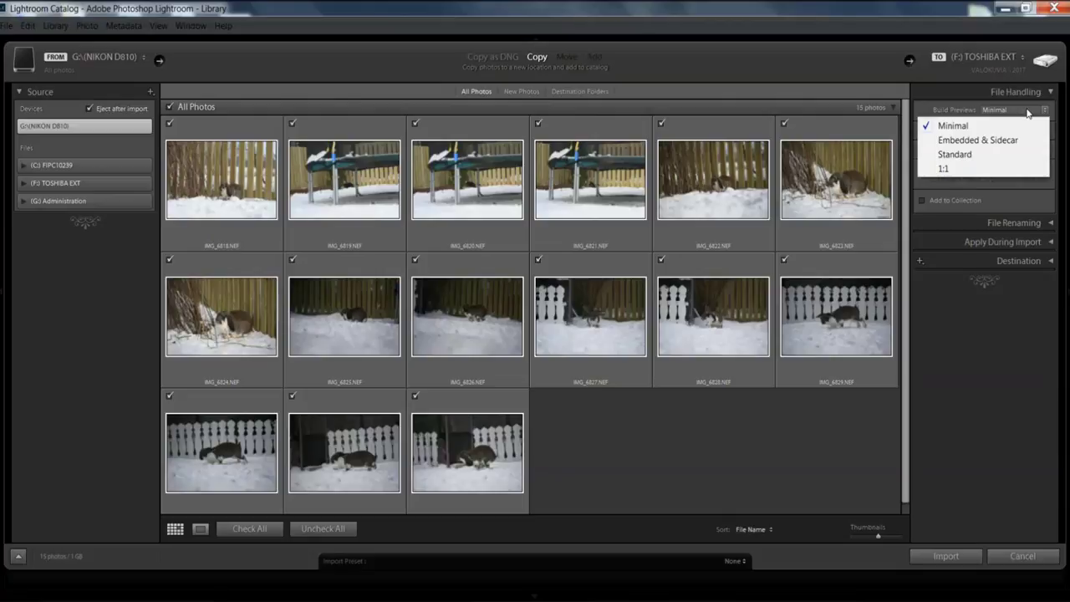
click(964, 127)
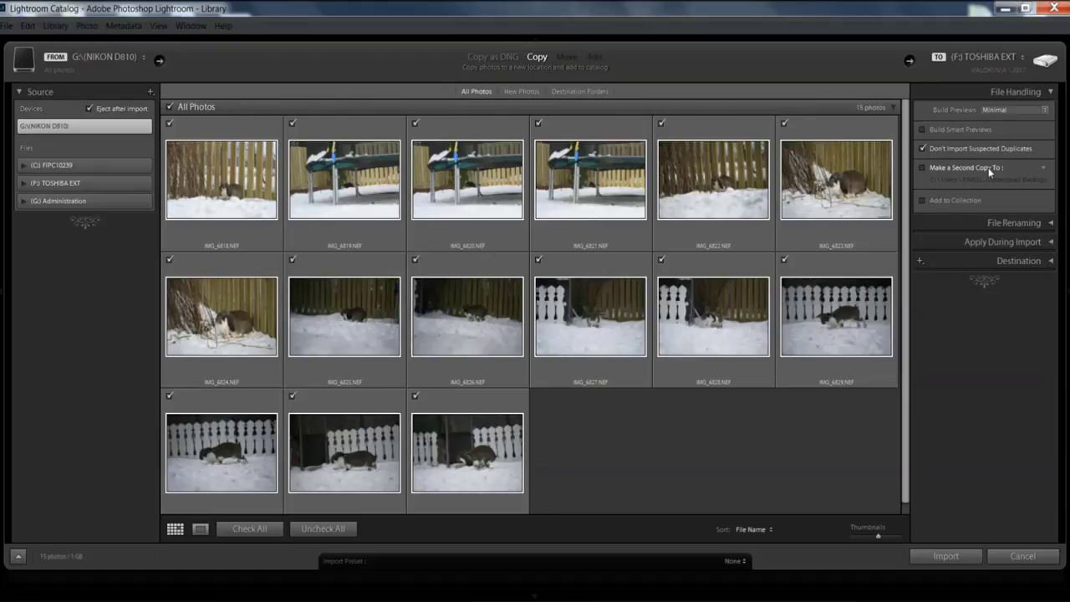
click(946, 166)
click(981, 180)
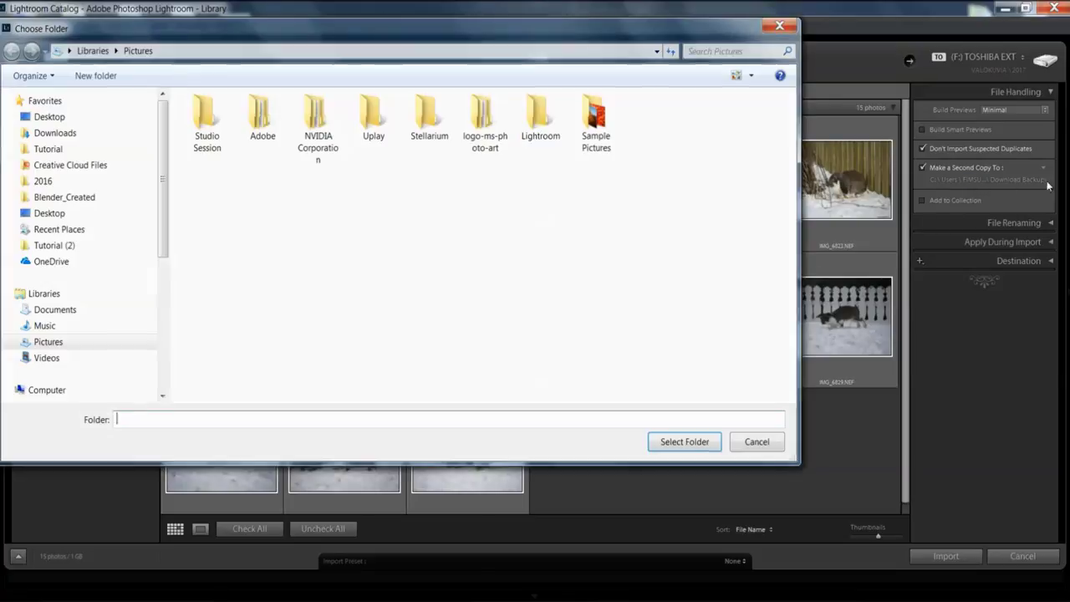
click(51, 262)
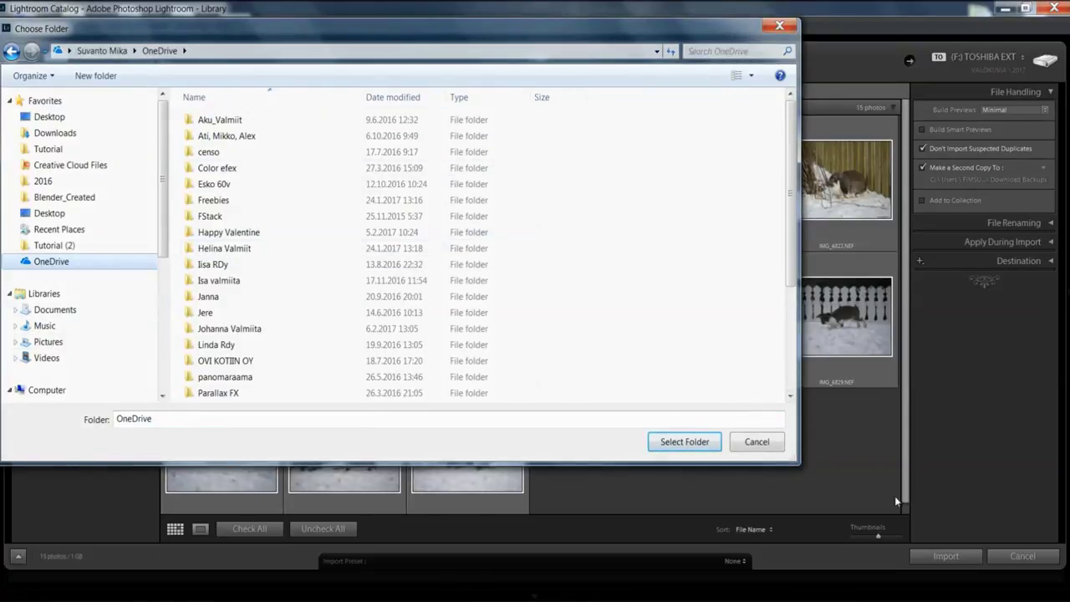
click(774, 453)
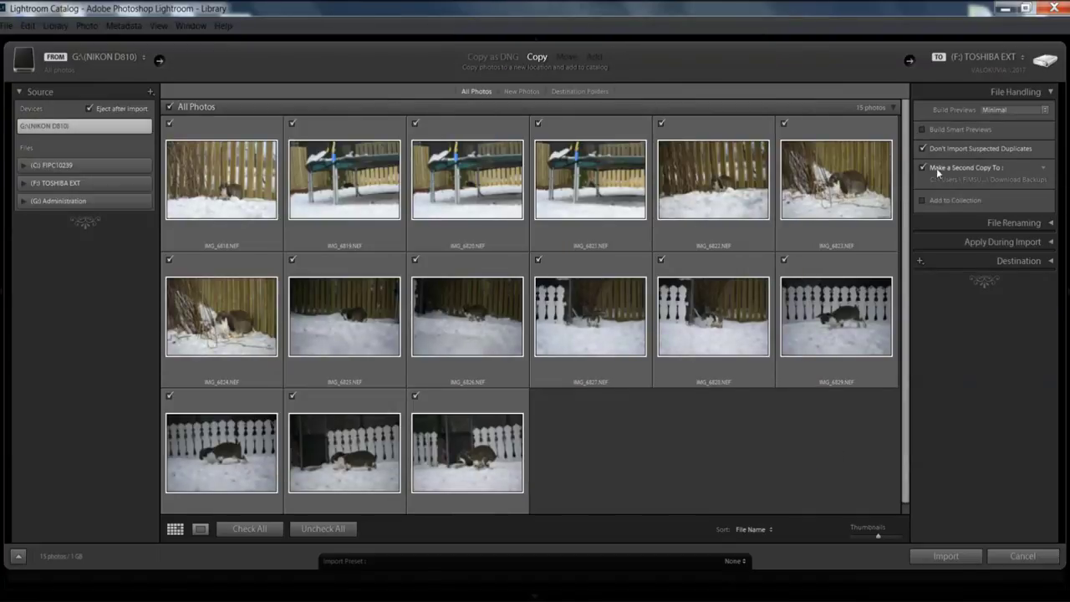
click(924, 168)
click(1022, 91)
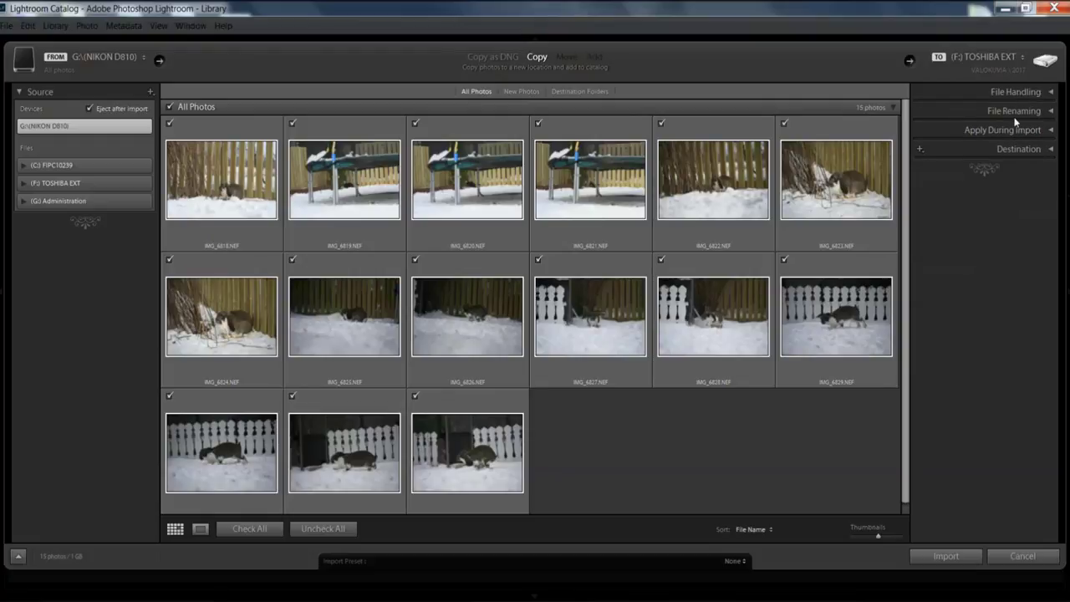
click(1014, 112)
click(953, 128)
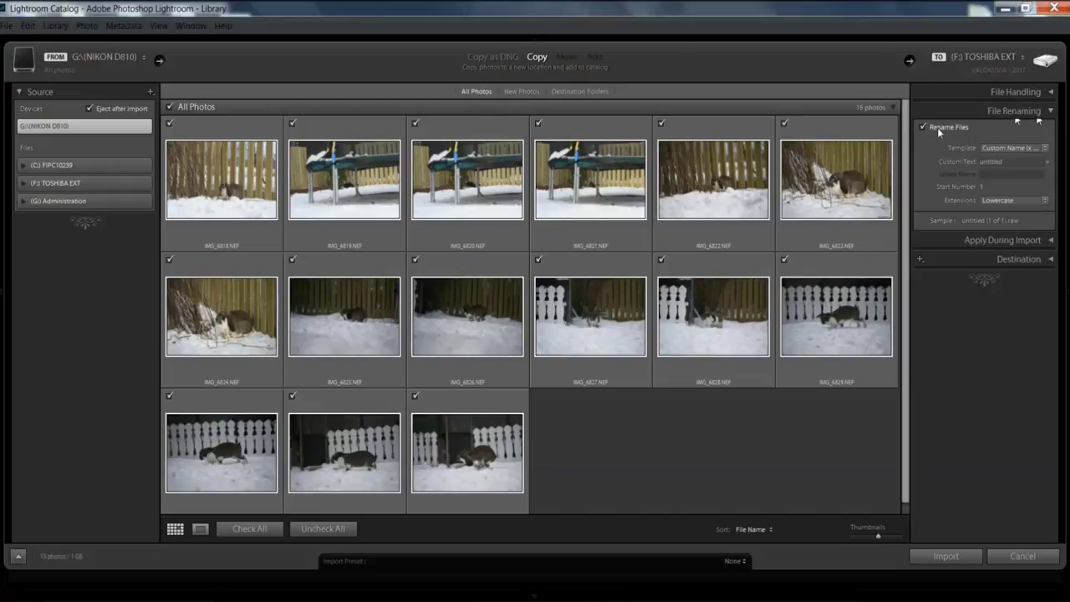
click(999, 148)
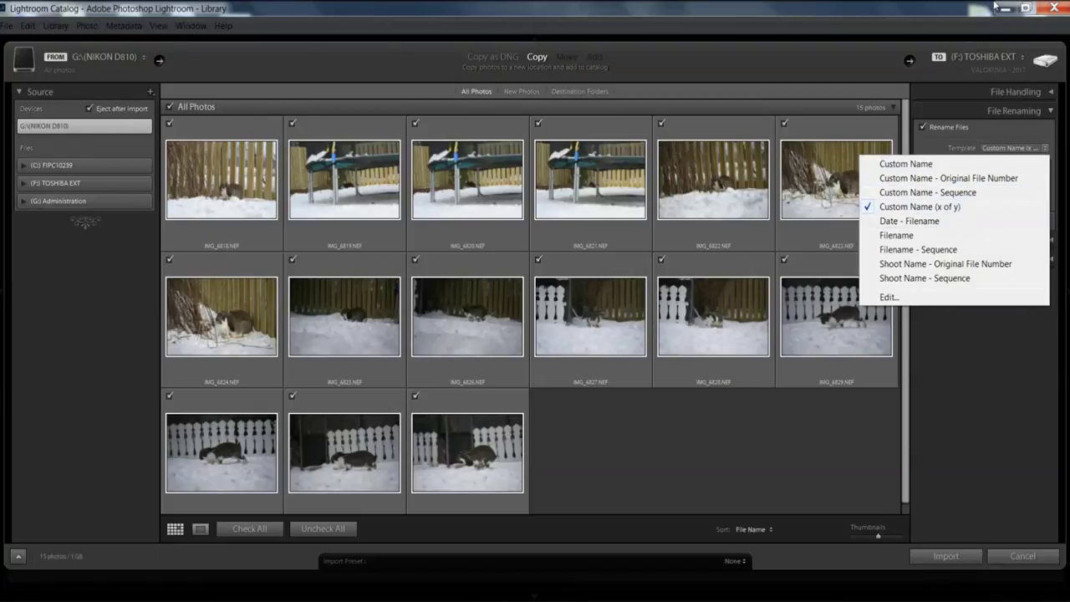
click(950, 6)
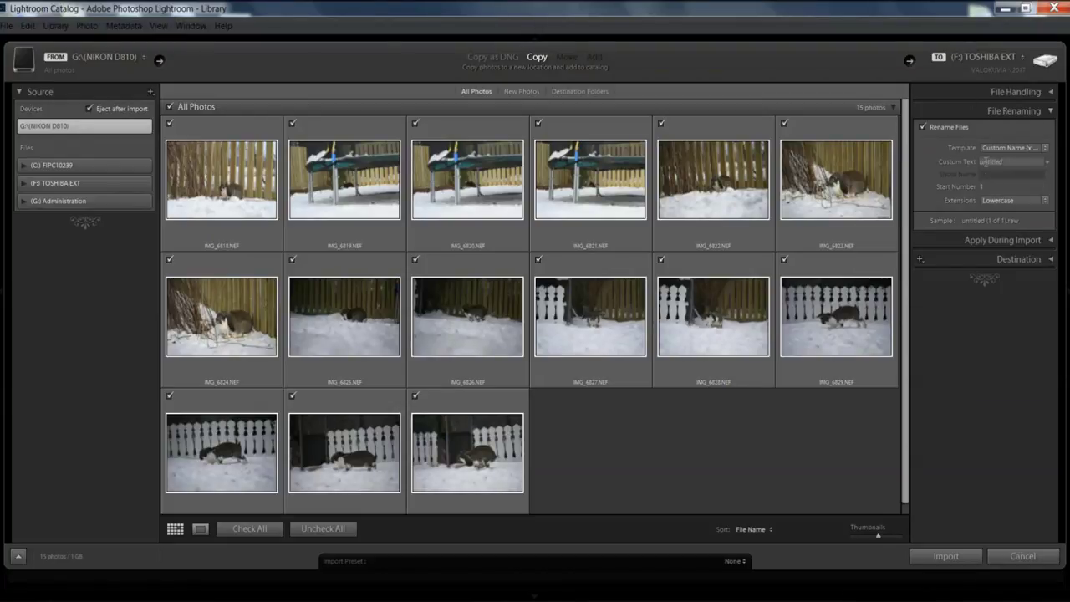
click(1011, 162)
click(987, 185)
text(80)
text(Photo)
click(941, 128)
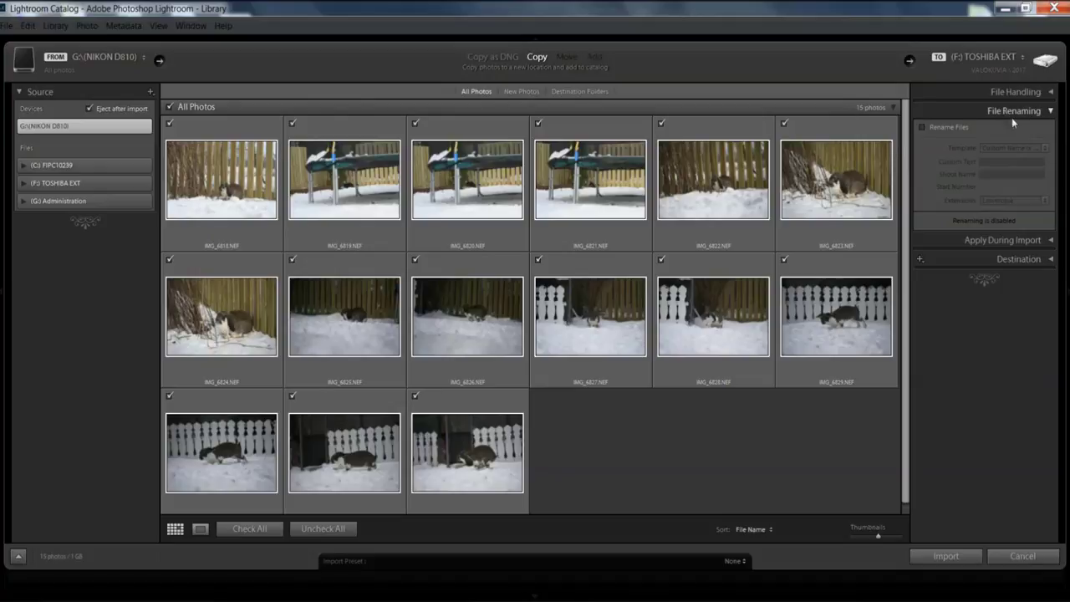
click(1051, 111)
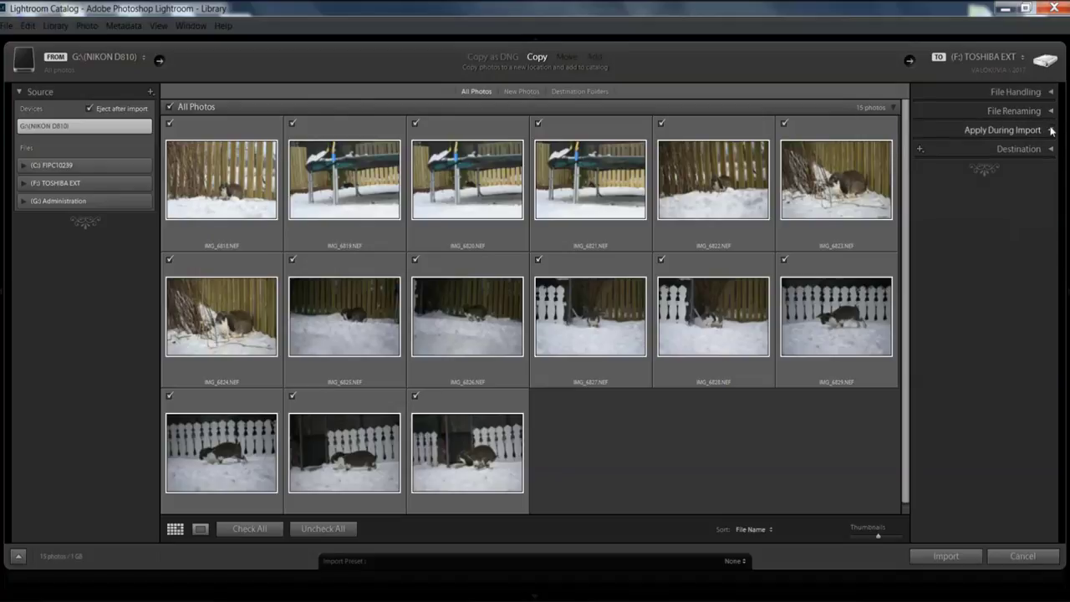
Under Apply During Import, enter the keywords Bunny, Rabbit, Snow, Winter, Animal.
click(1050, 131)
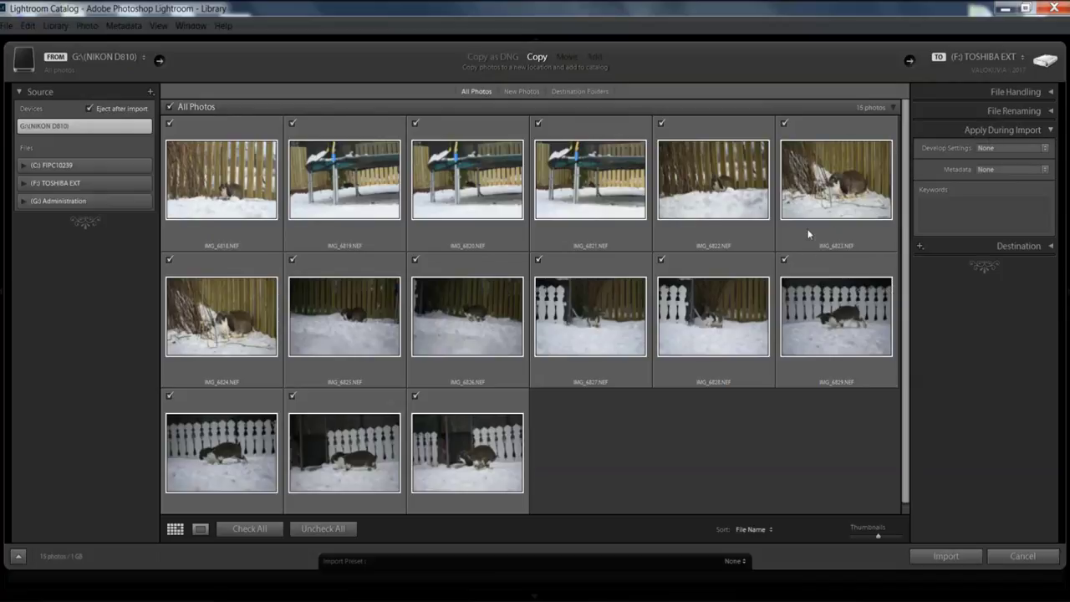
click(1049, 247)
click(1048, 246)
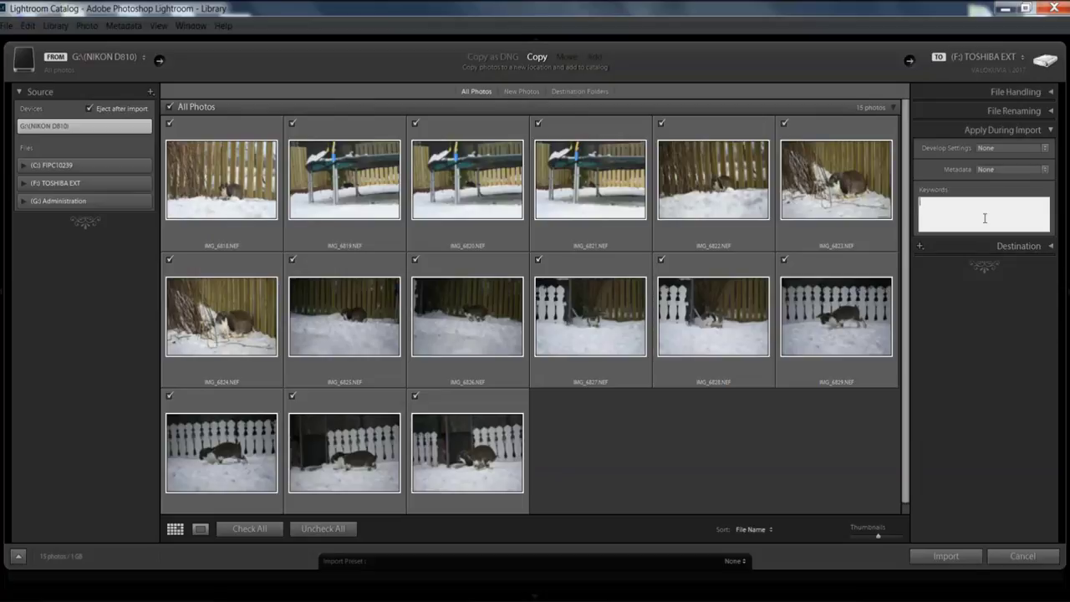
text(B)
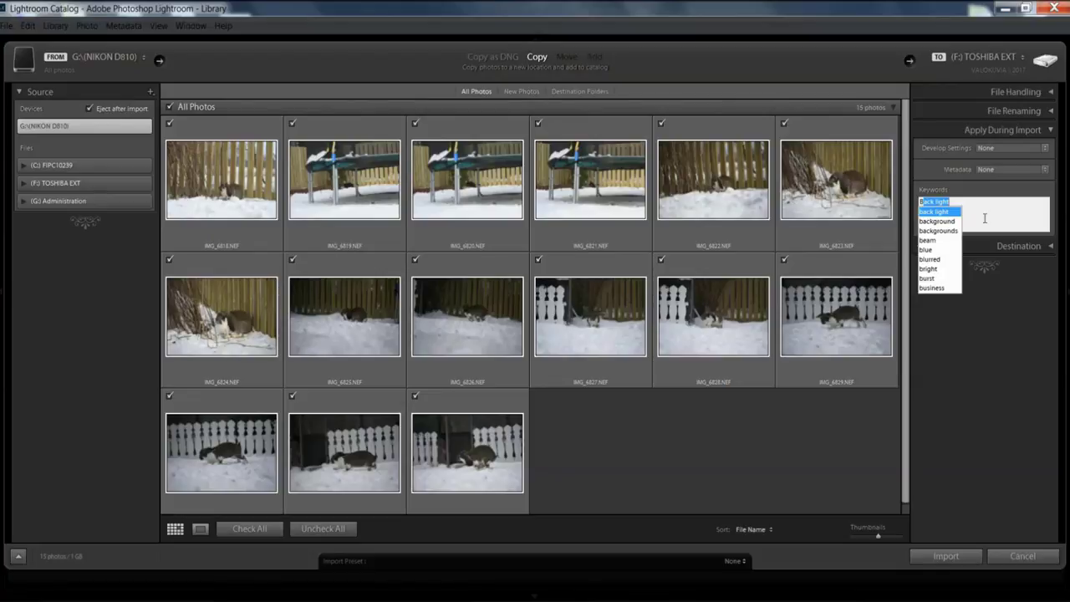
text(n)
text(unny)
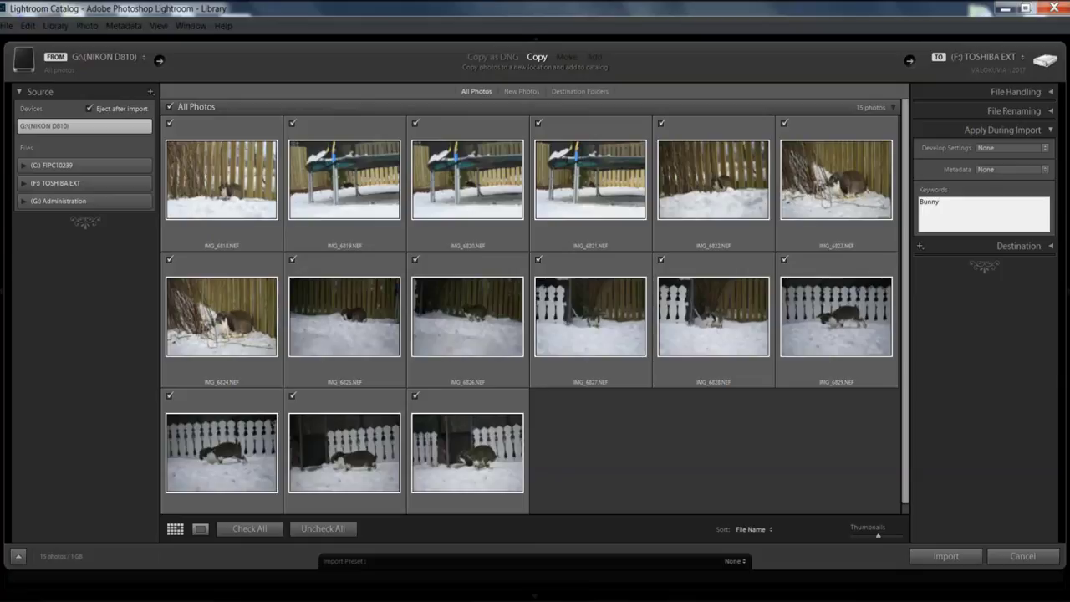
text(, Rabbit, ASno)
key(BackSpace)
key(BackSpace)
key(BackSpace)
text(BSbo)
key(BackSpace)
key(BackSpace)
key(BackSpace)
key(BackSpace)
text(now, Winter, Animal)
Set the import destination to VALOKUVIA on TOSHIBA EXT and turn off Into Subfolder.
click(1044, 131)
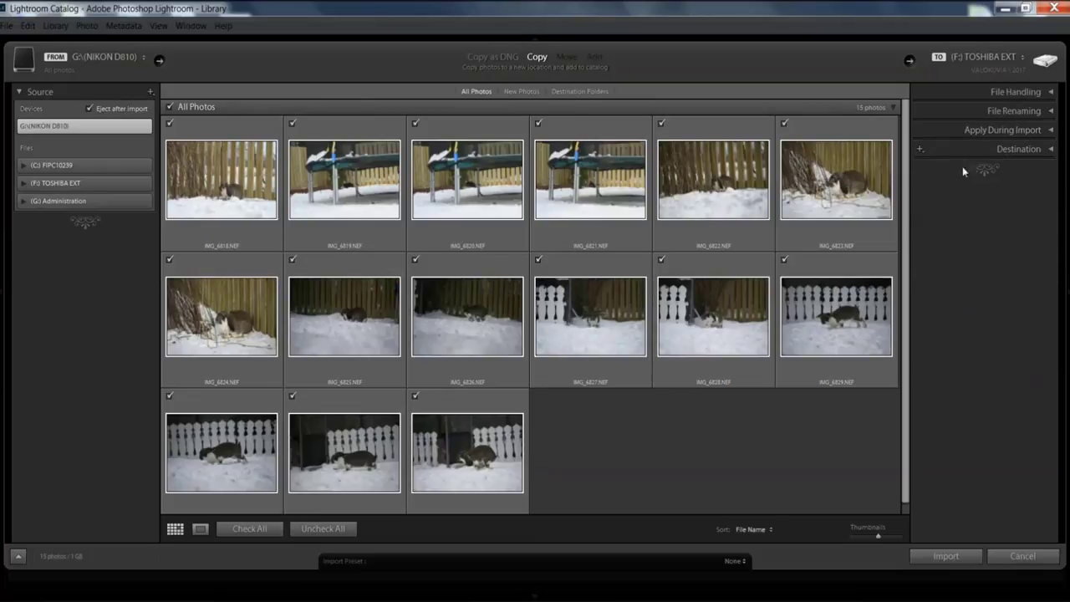
click(1052, 149)
click(930, 236)
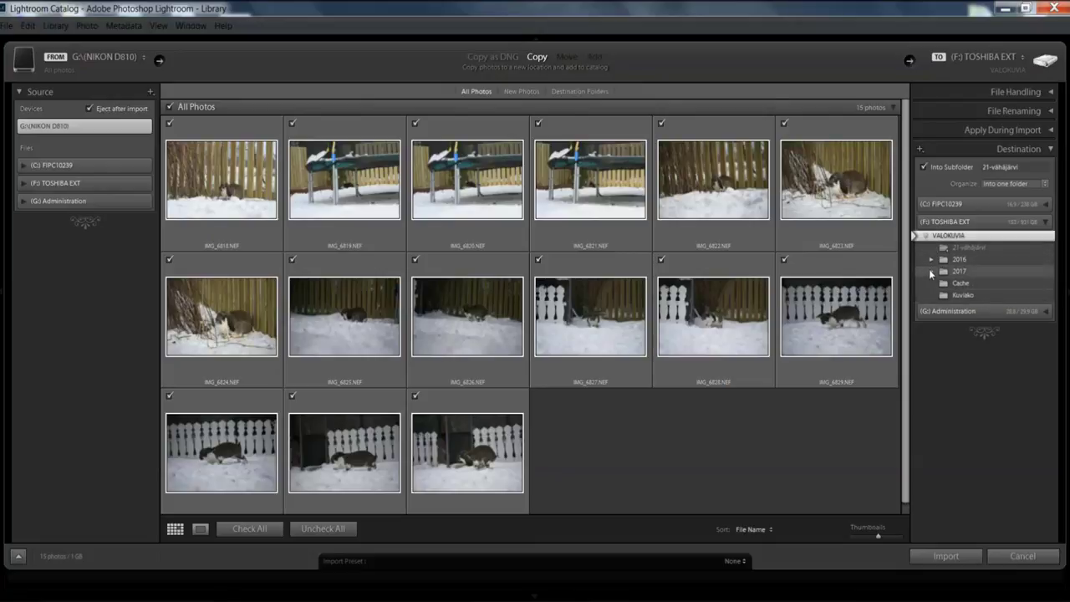
click(930, 271)
click(931, 270)
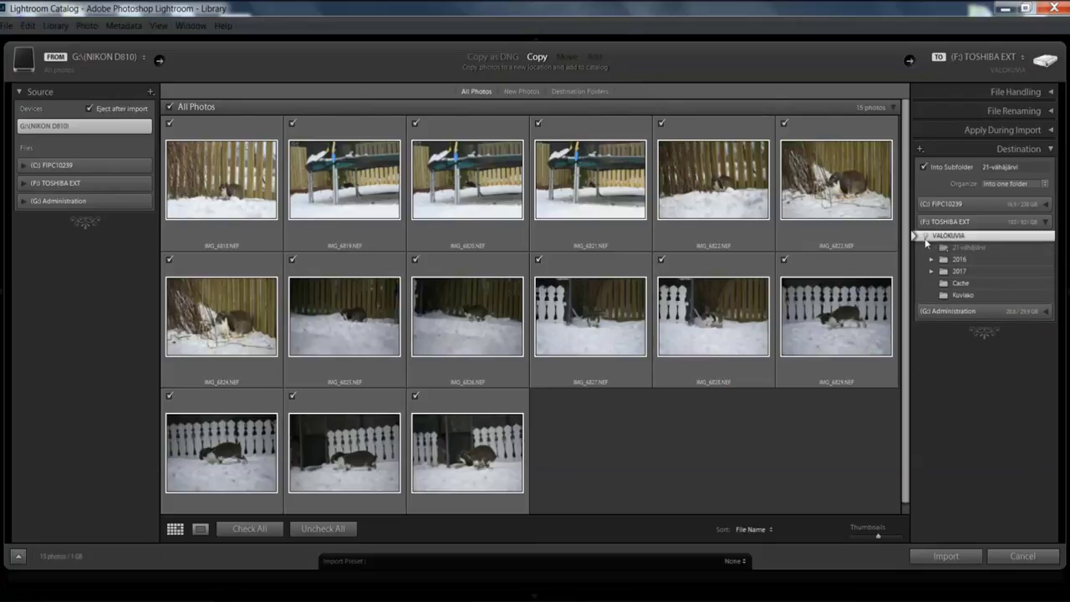
click(936, 166)
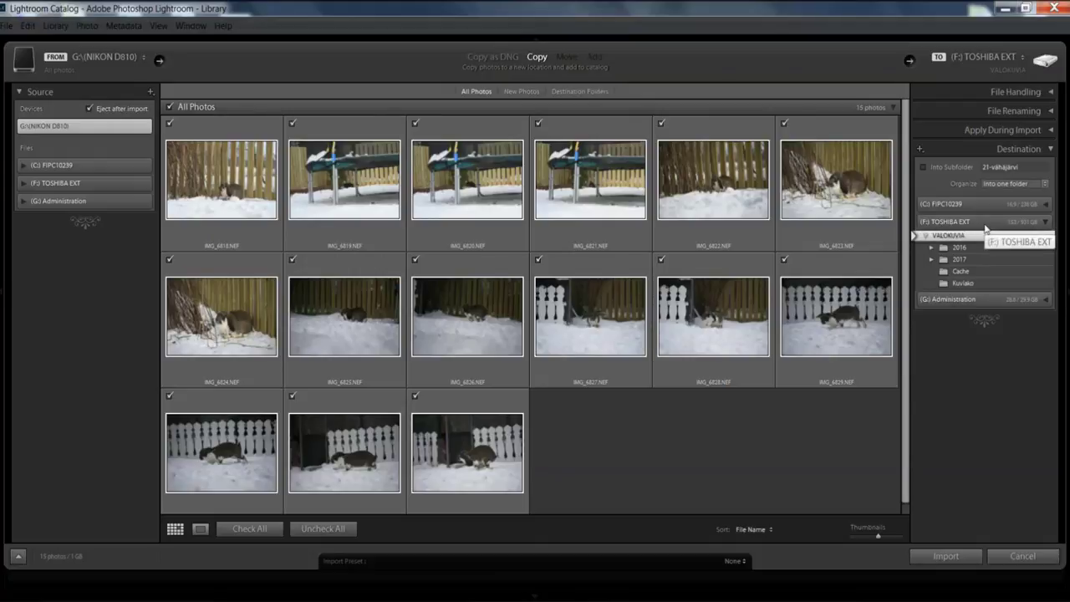
click(953, 236)
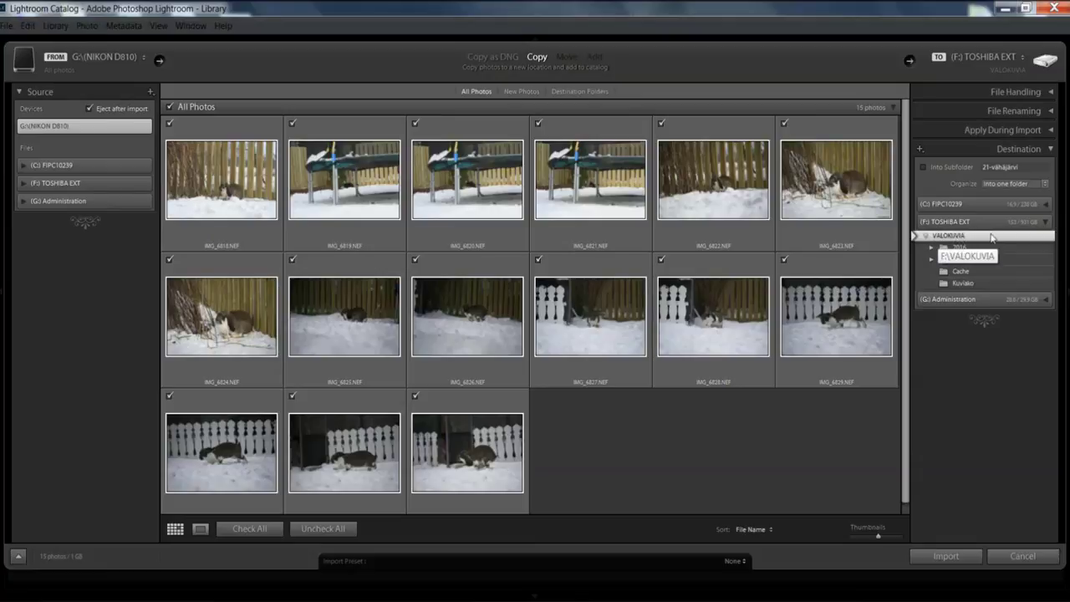
Begin creating a new folder in VALOKUVIA, then cancel it.
right_click(970, 238)
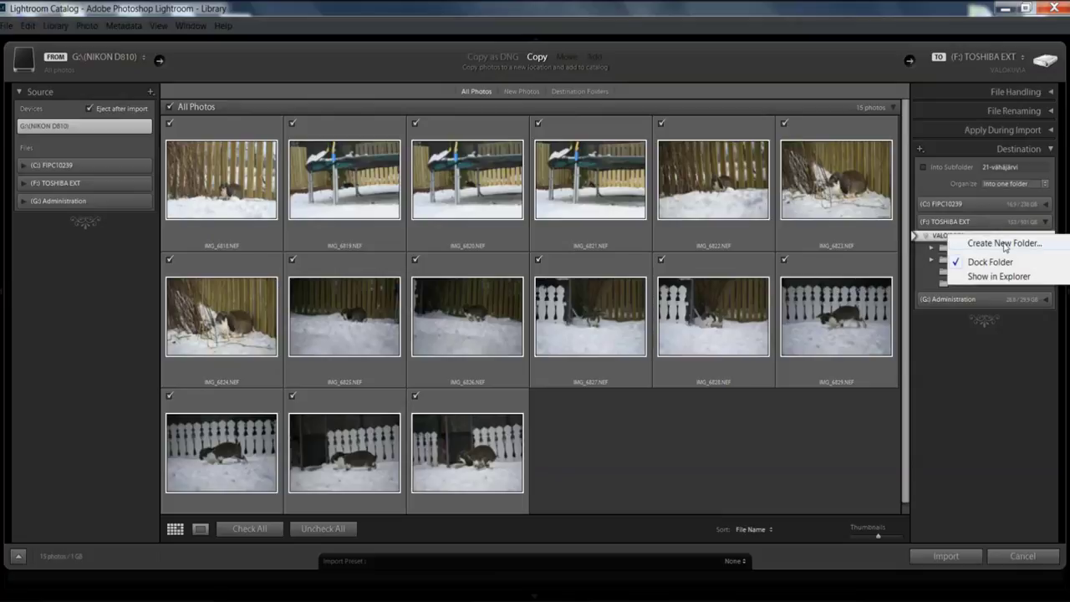
click(1001, 243)
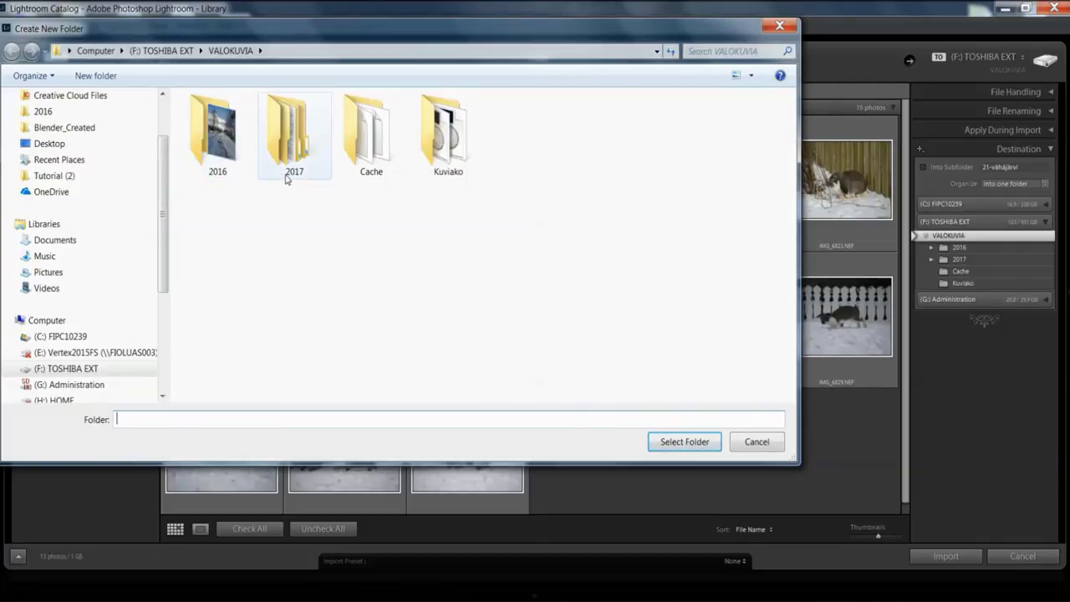
click(714, 416)
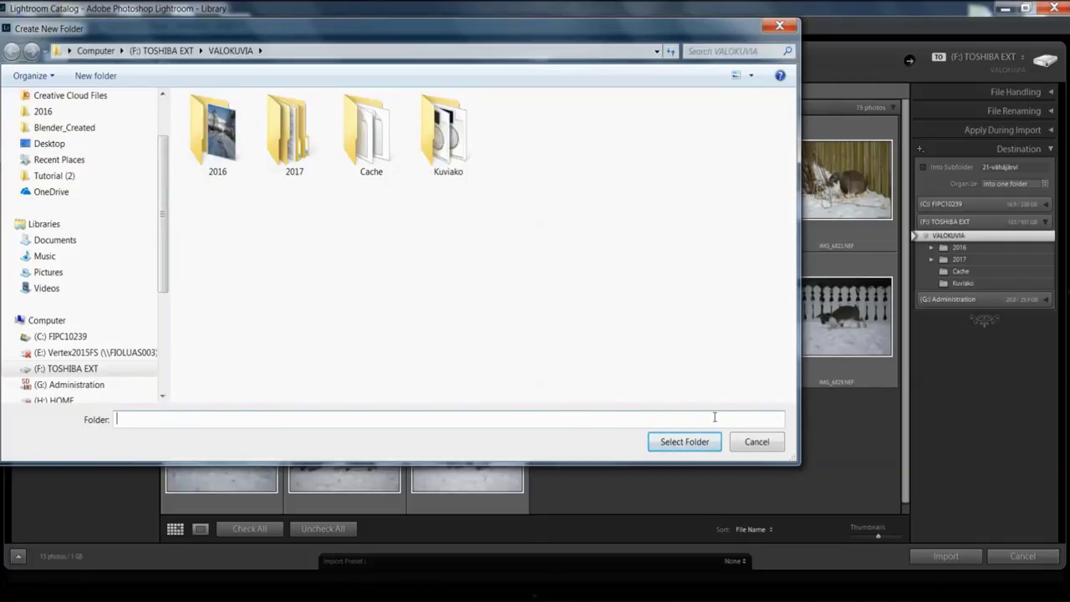
click(752, 451)
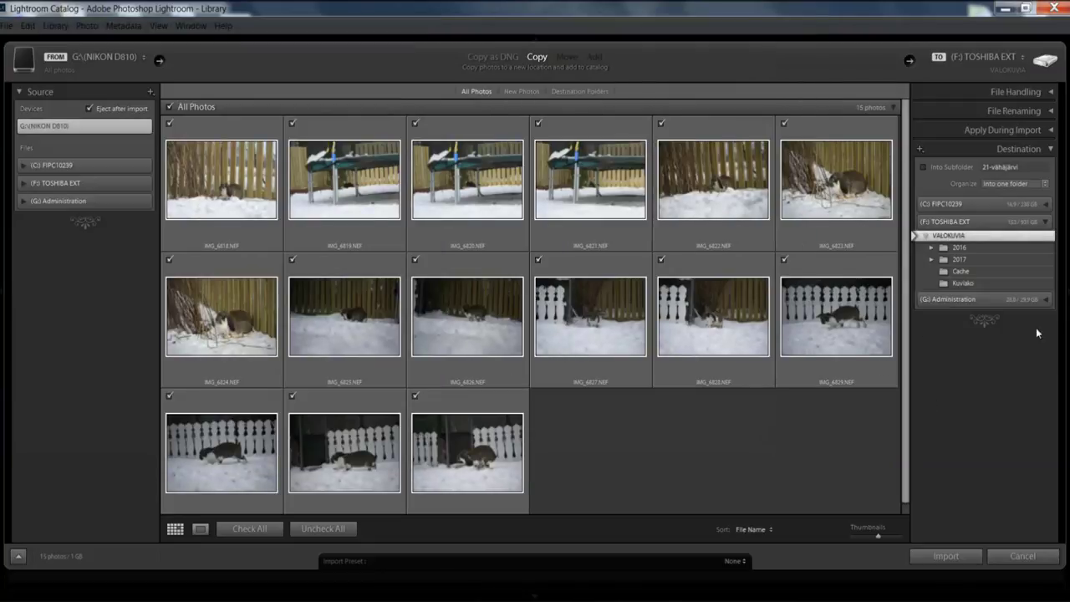
Select 2017 as destination, start a new folder inside it, then close that dialog.
click(957, 259)
right_click(964, 267)
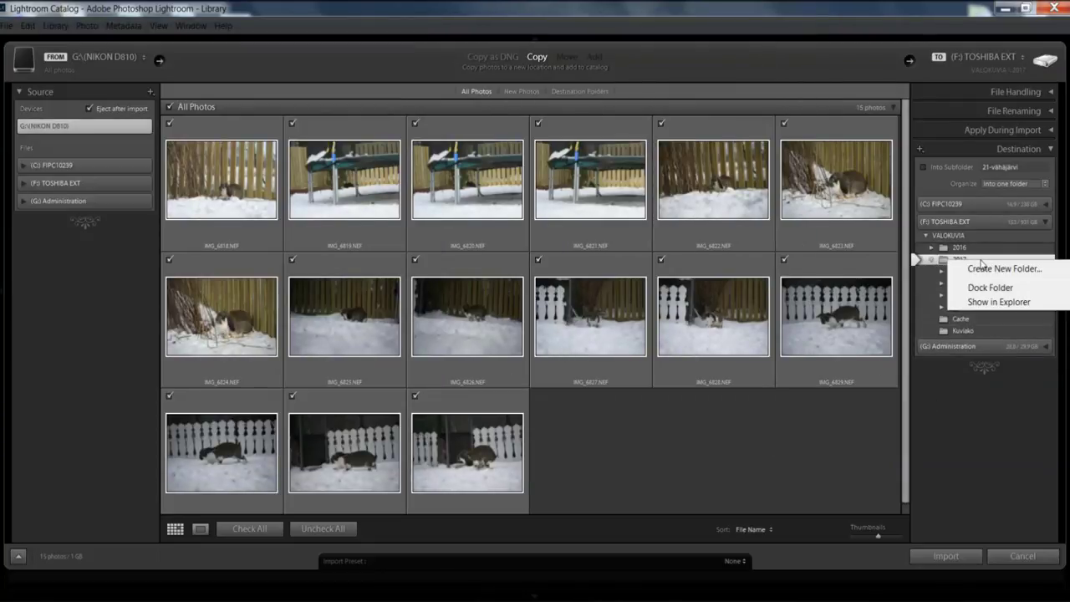
click(984, 269)
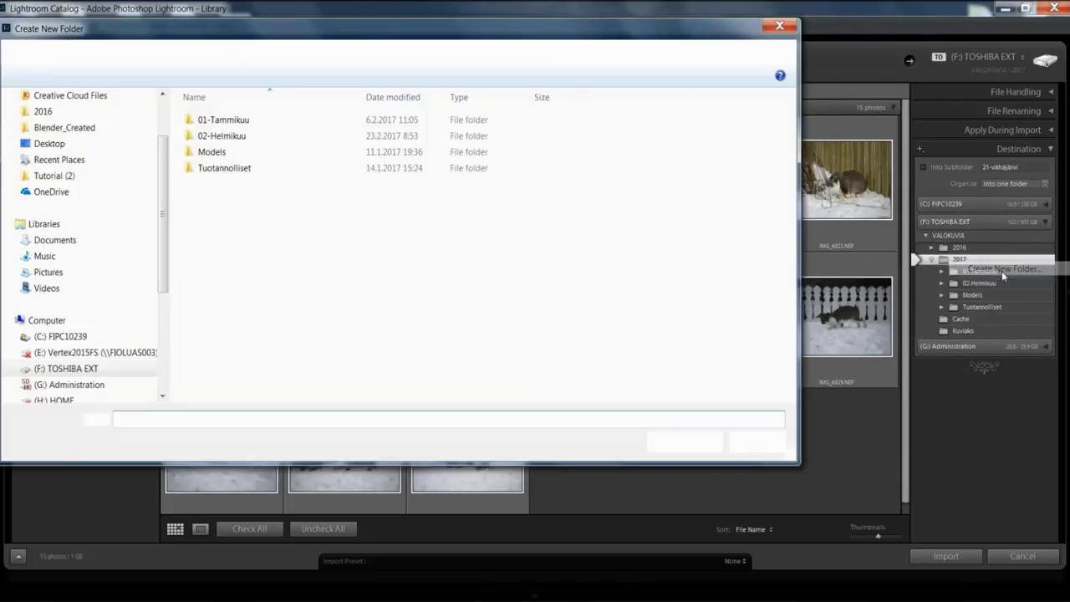
click(266, 124)
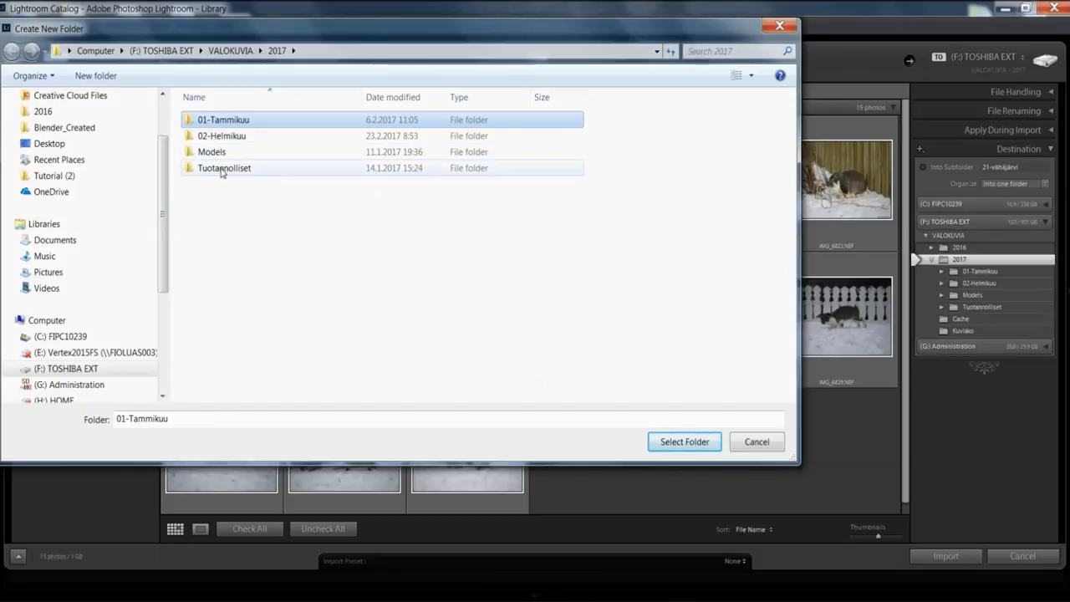
click(784, 28)
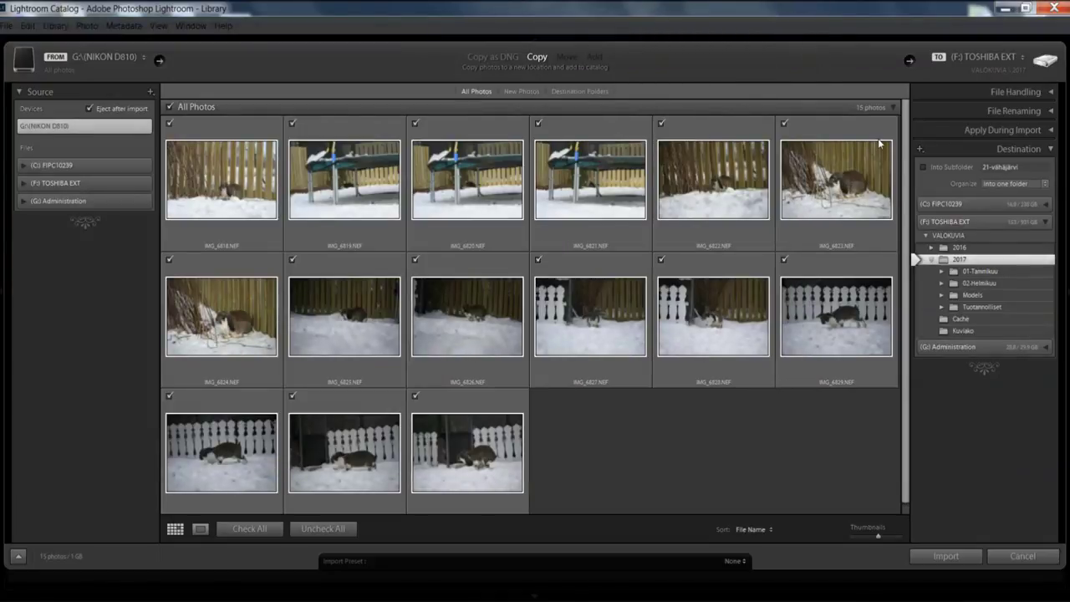
Inspect 01-Tammikuu, then select 02-Helmikuu under 2017 as the import destination.
click(942, 273)
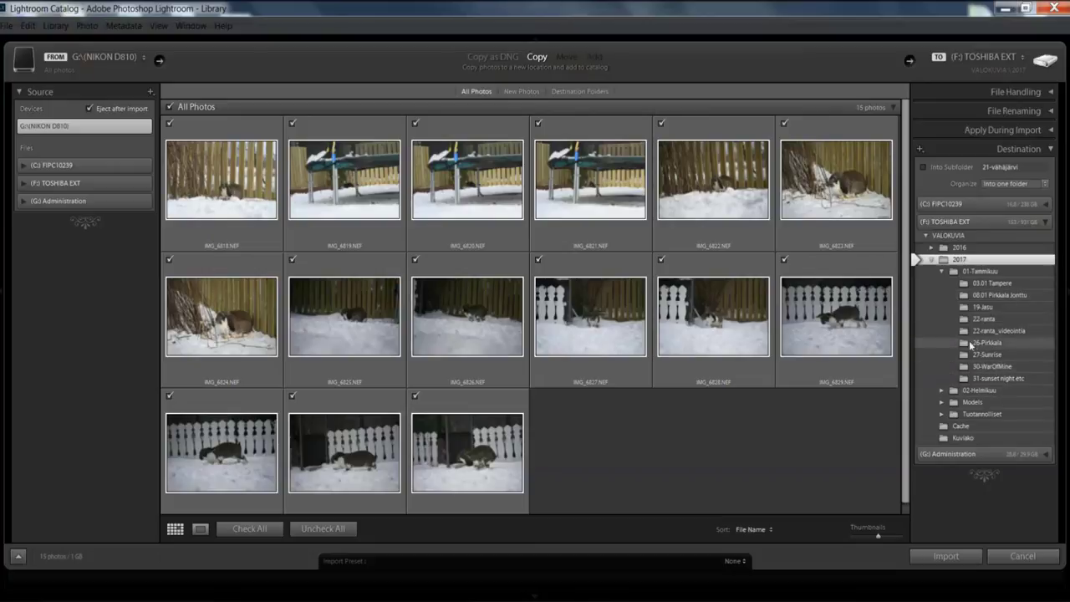
click(942, 272)
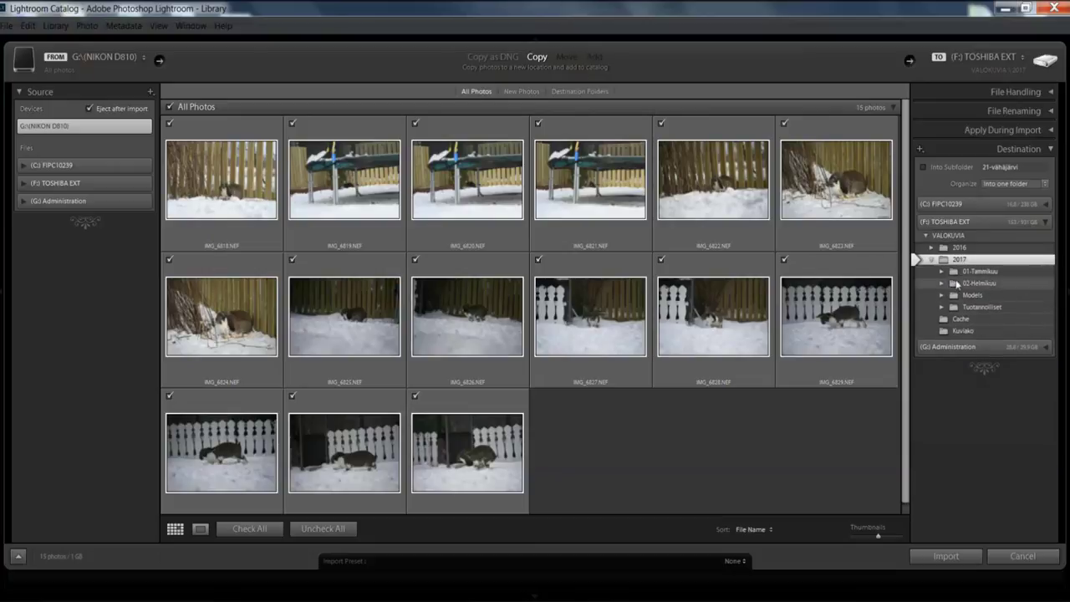
click(943, 283)
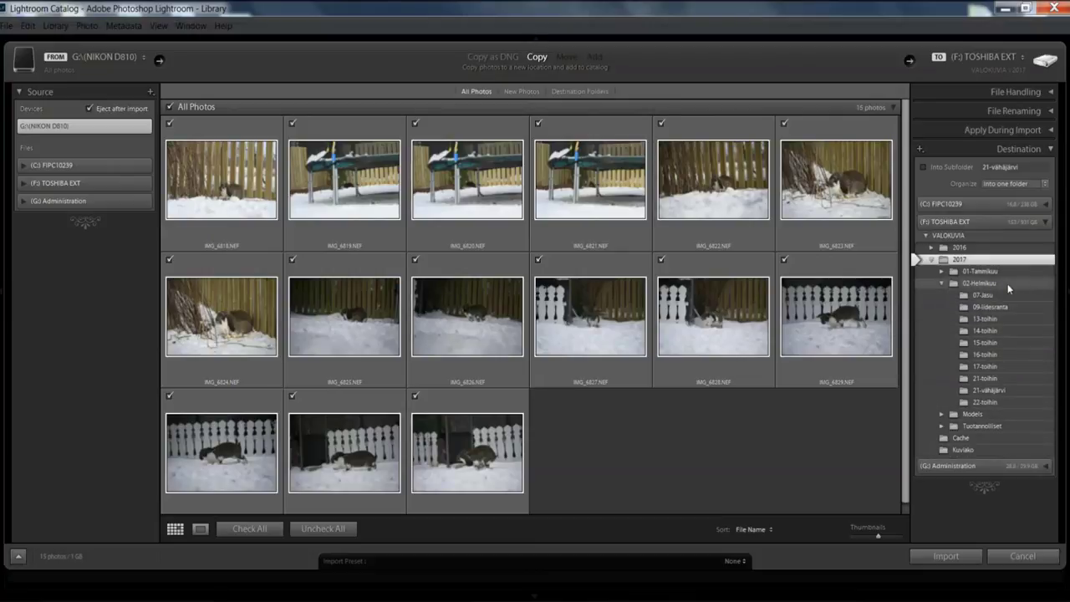
click(1007, 283)
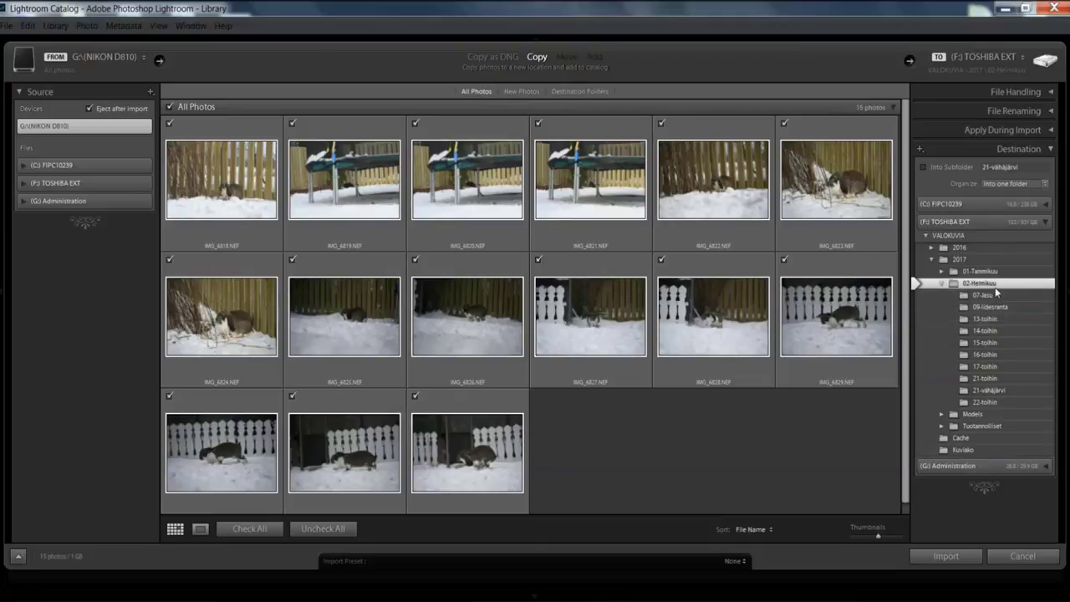
right_click(949, 287)
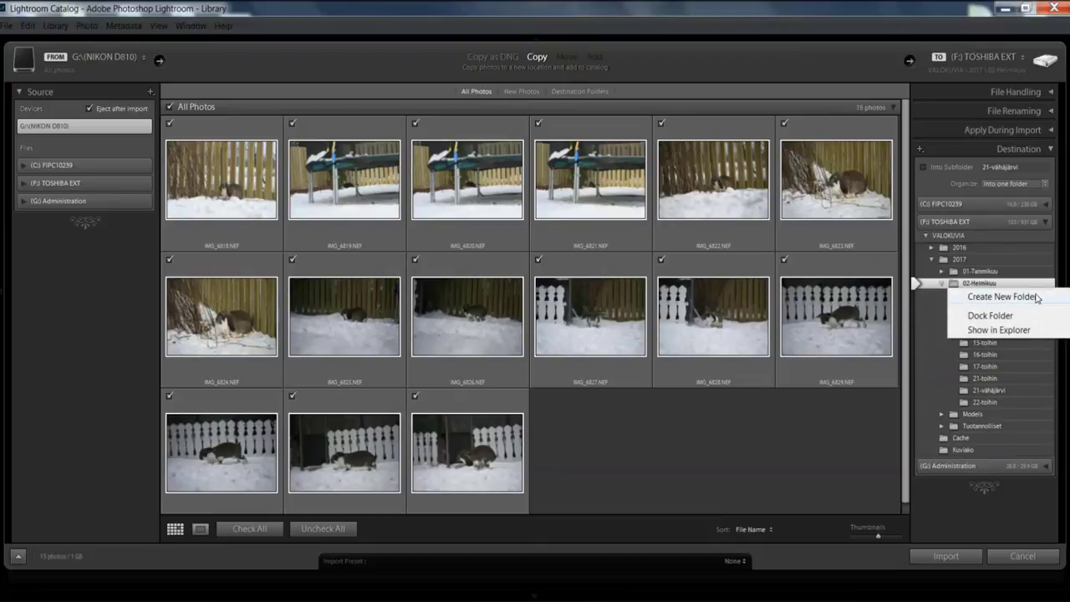
click(935, 173)
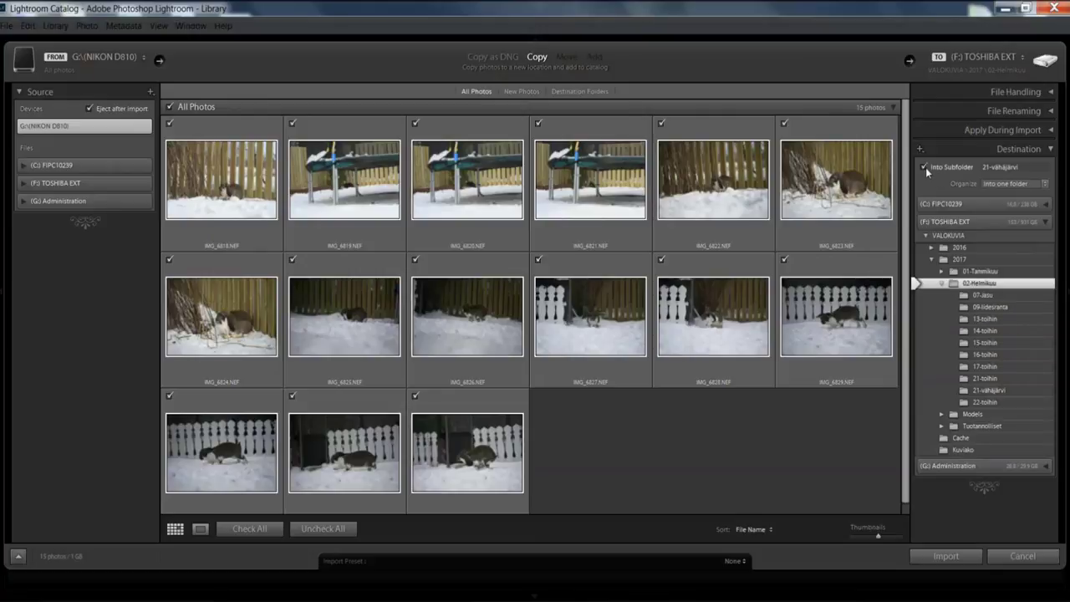
Name the import subfolder 24-Kanit.
click(1035, 171)
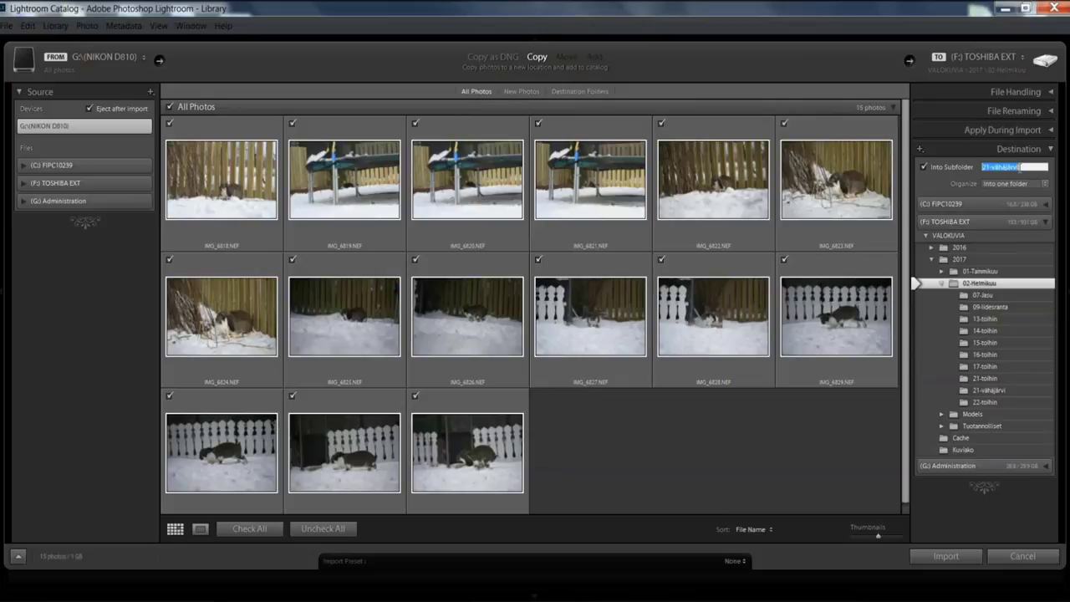
text(2)
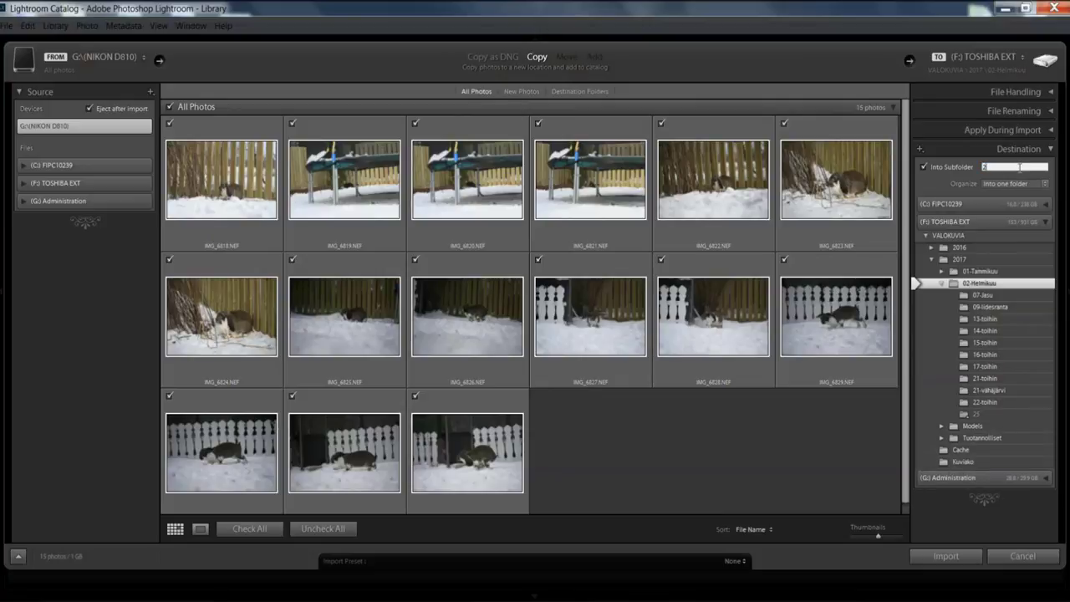
text(4-Kanit)
key(Return)
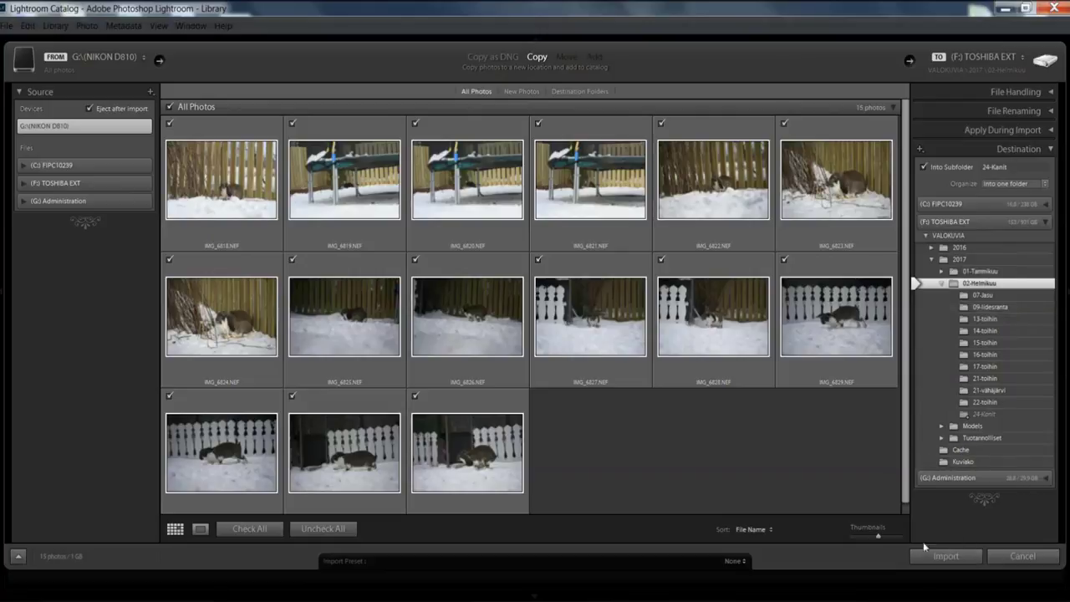
Import the 15 photos, show the 24-Kanit folder in the grid, and narrow the left panel.
click(963, 559)
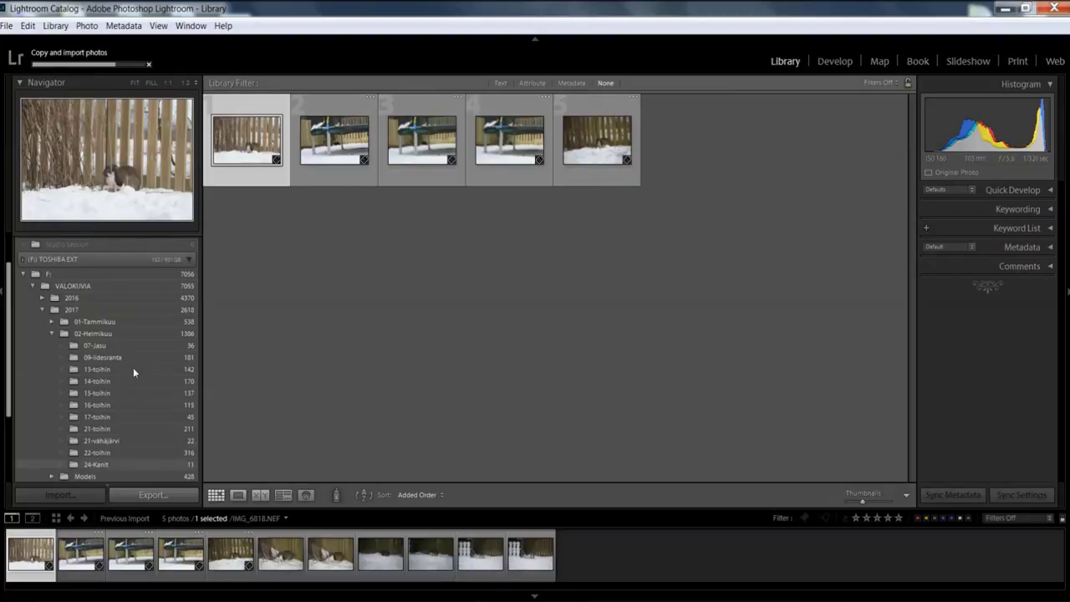
click(159, 465)
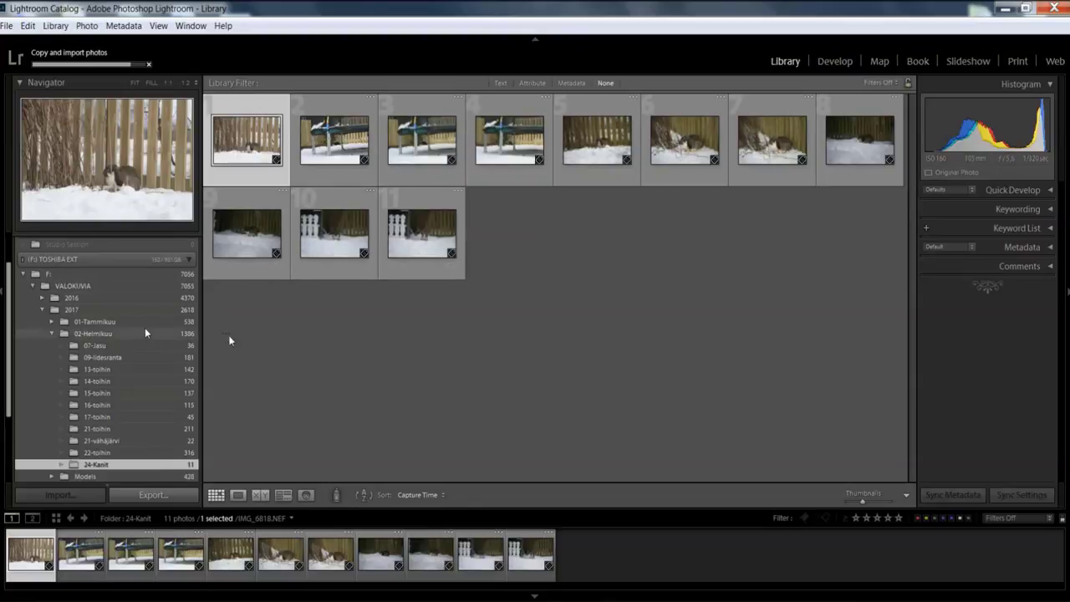
drag(201, 306, 153, 306)
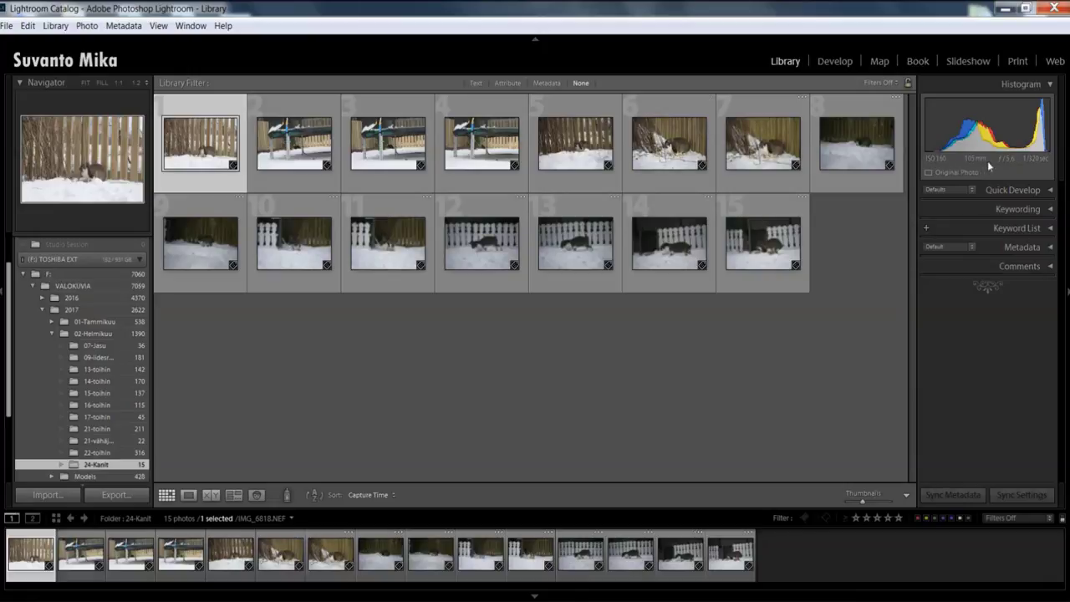
Expand the Quick Develop panel briefly, then collapse it again.
click(1050, 192)
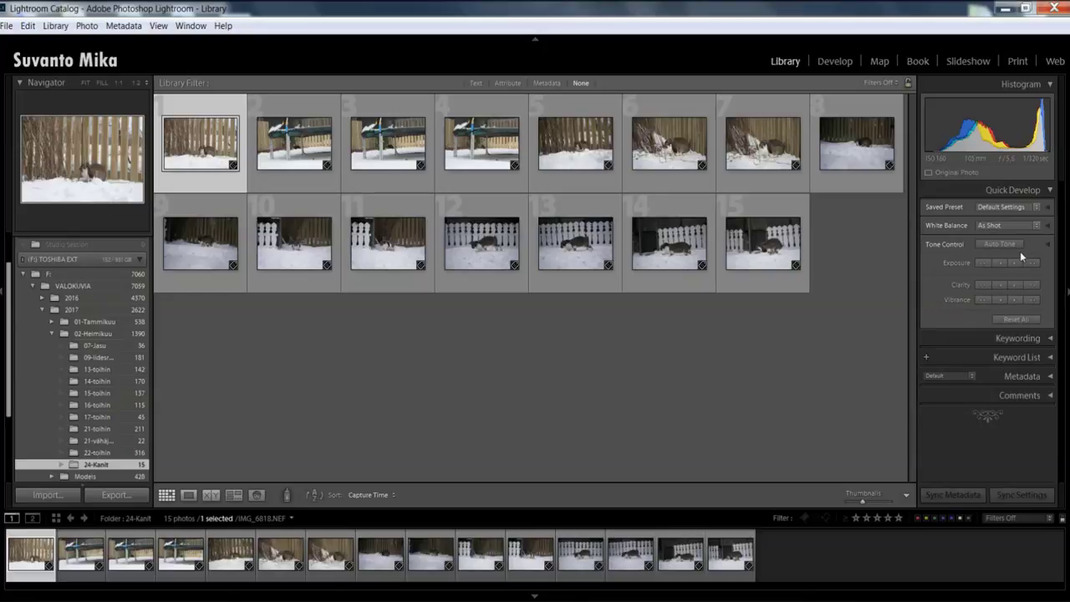
click(1050, 191)
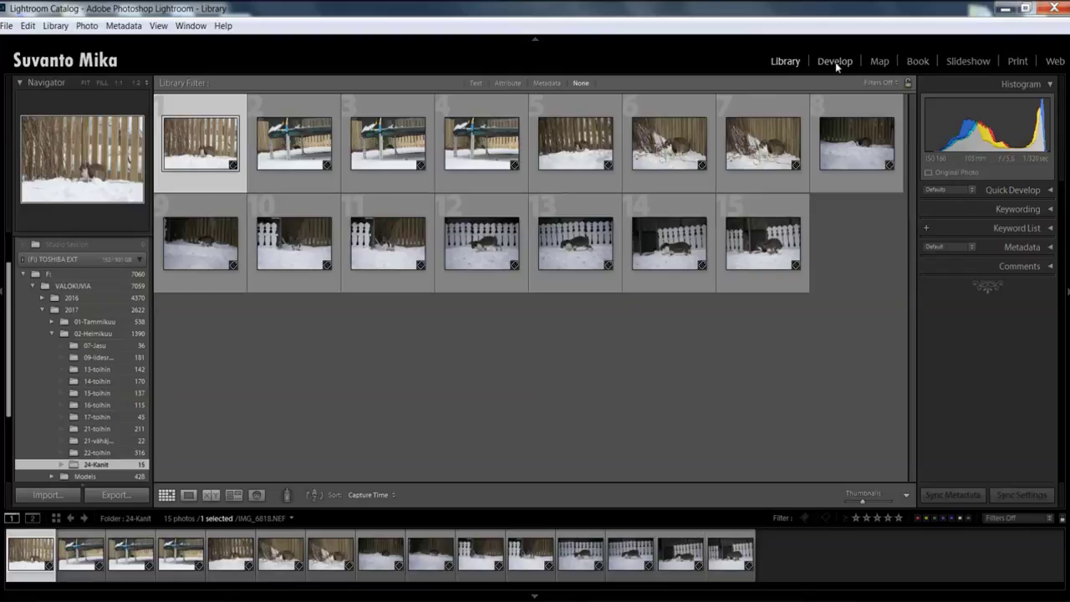
View the Animal, Bunny, Rabbit, Snow, Winter keyword tags, then collapse the Keywording panel.
click(1046, 209)
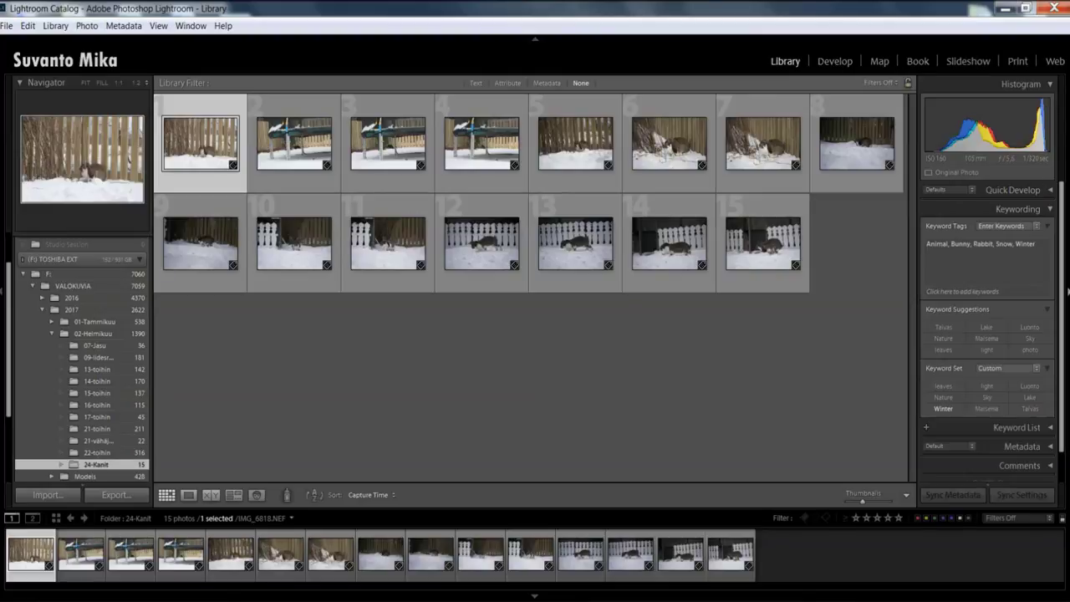
click(987, 253)
click(1051, 210)
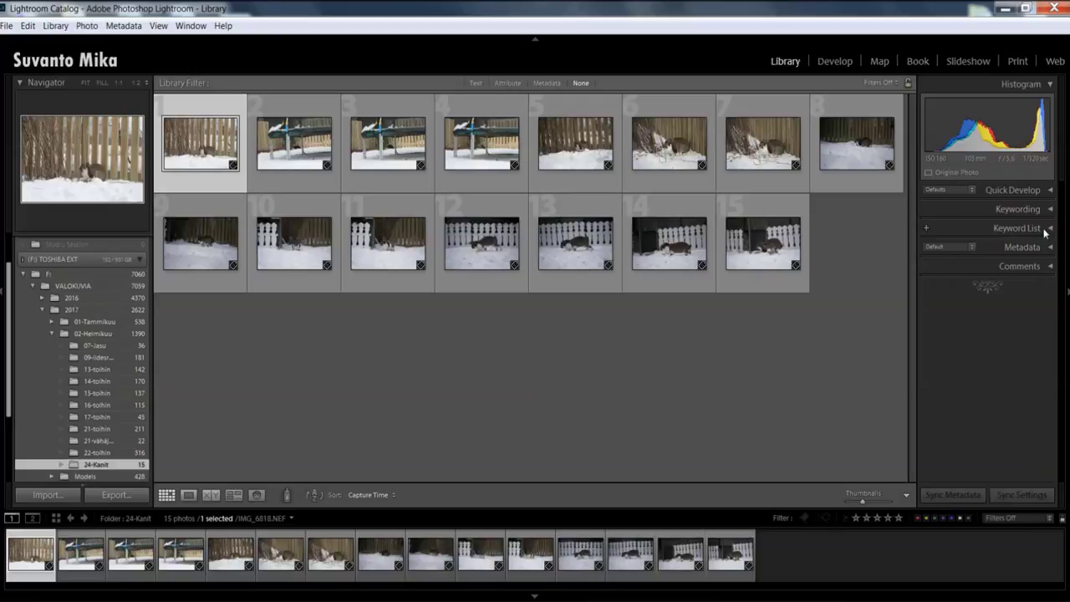
Expand the Keyword List and scroll down through all the keywords.
click(1051, 233)
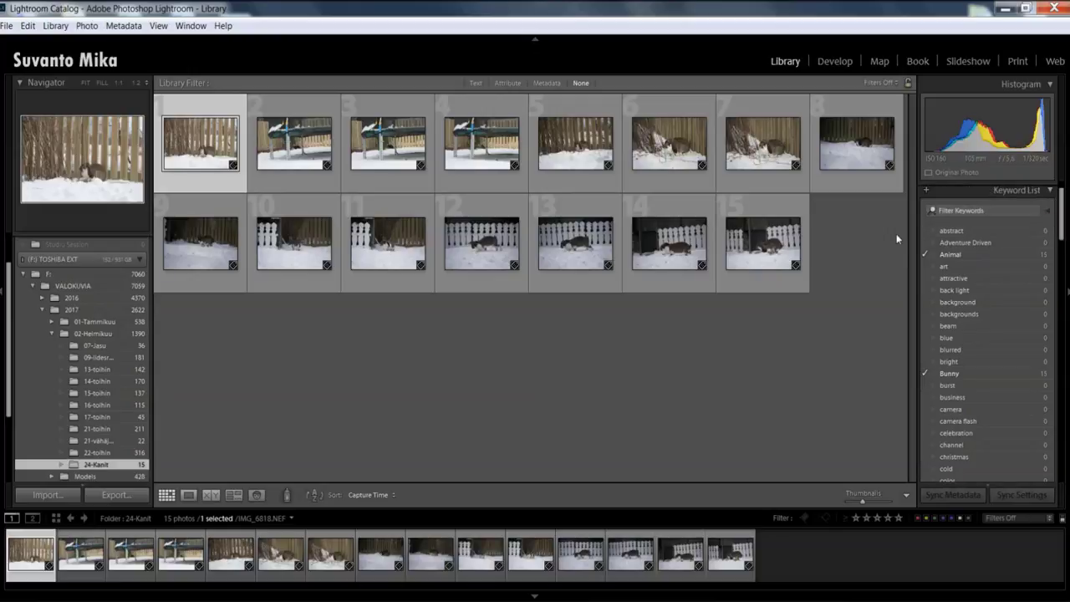
scroll(969, 267, down, 3)
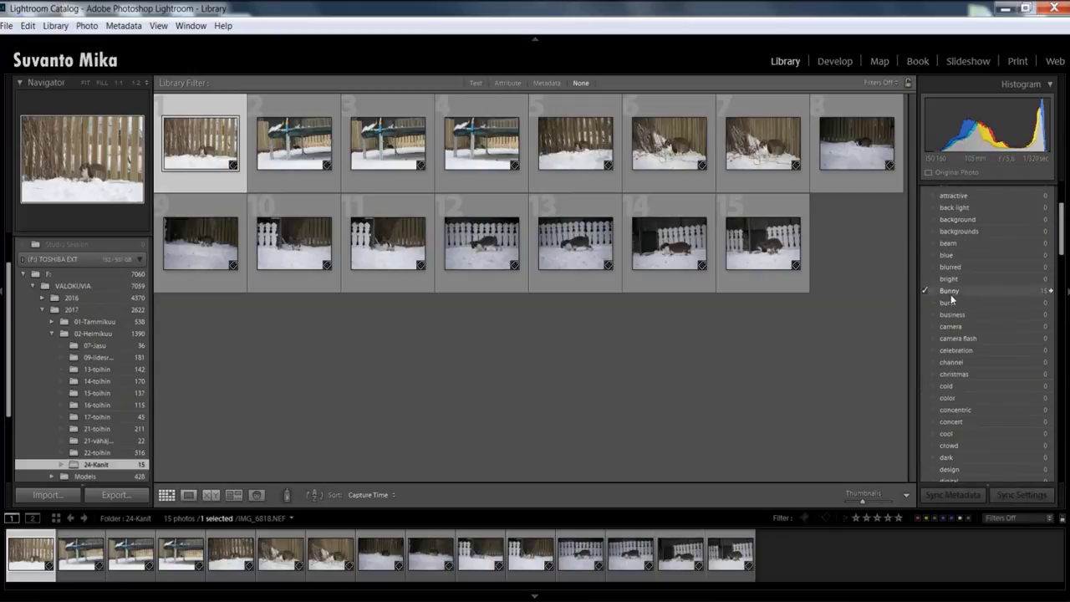
scroll(941, 256, down, 6)
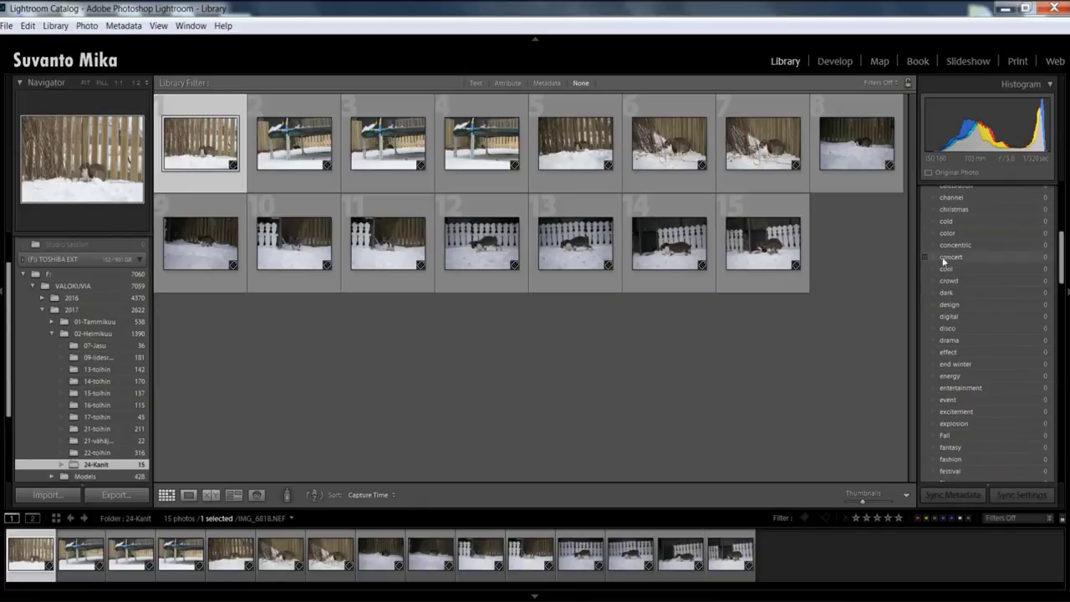
scroll(993, 282, down, 3)
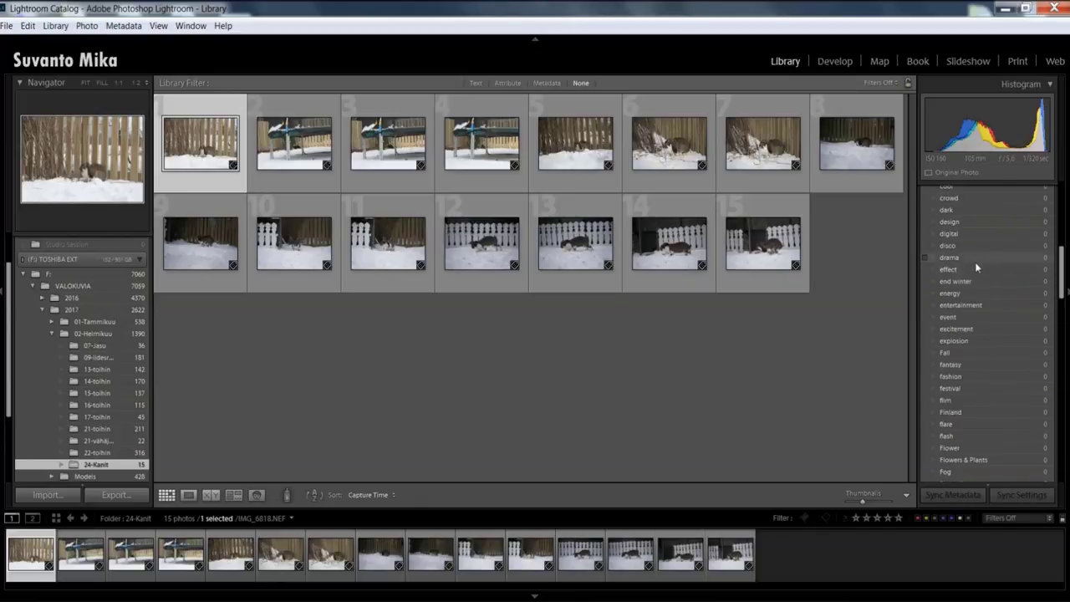
scroll(1000, 279, down, 3)
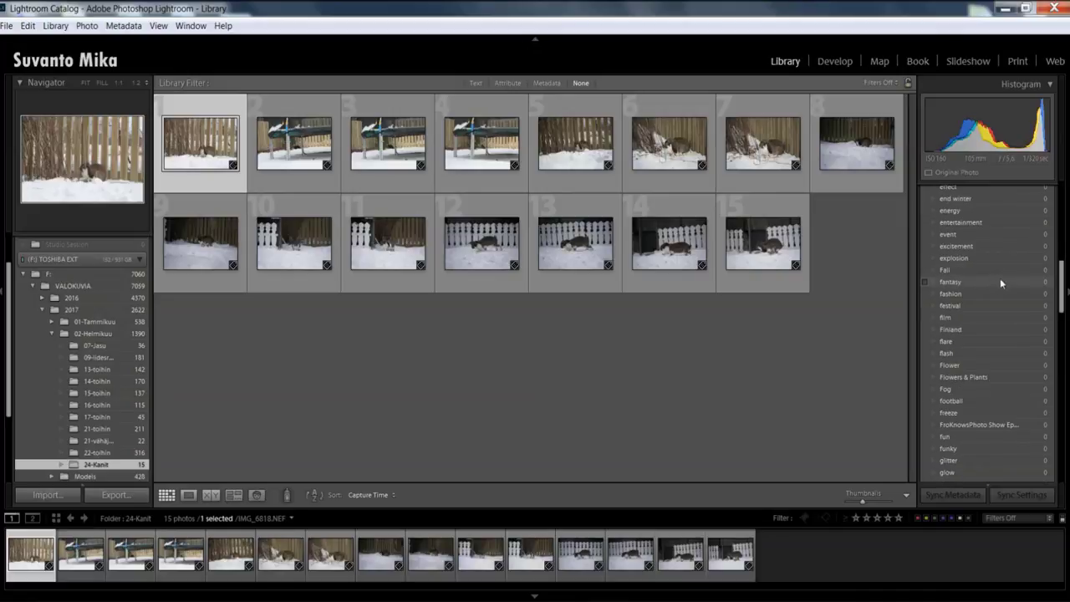
scroll(976, 326, down, 6)
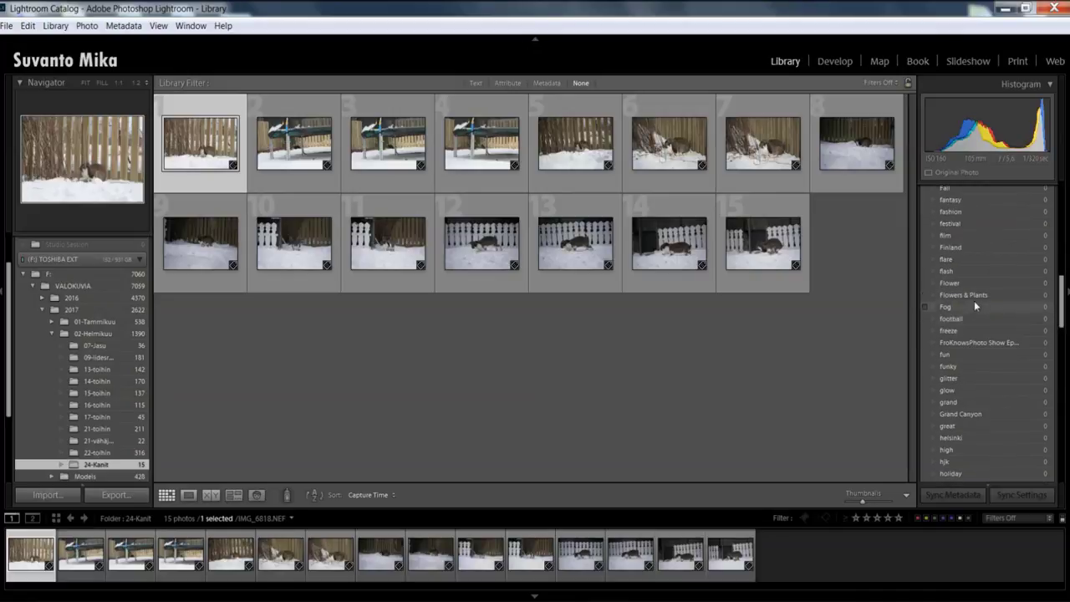
scroll(971, 307, down, 3)
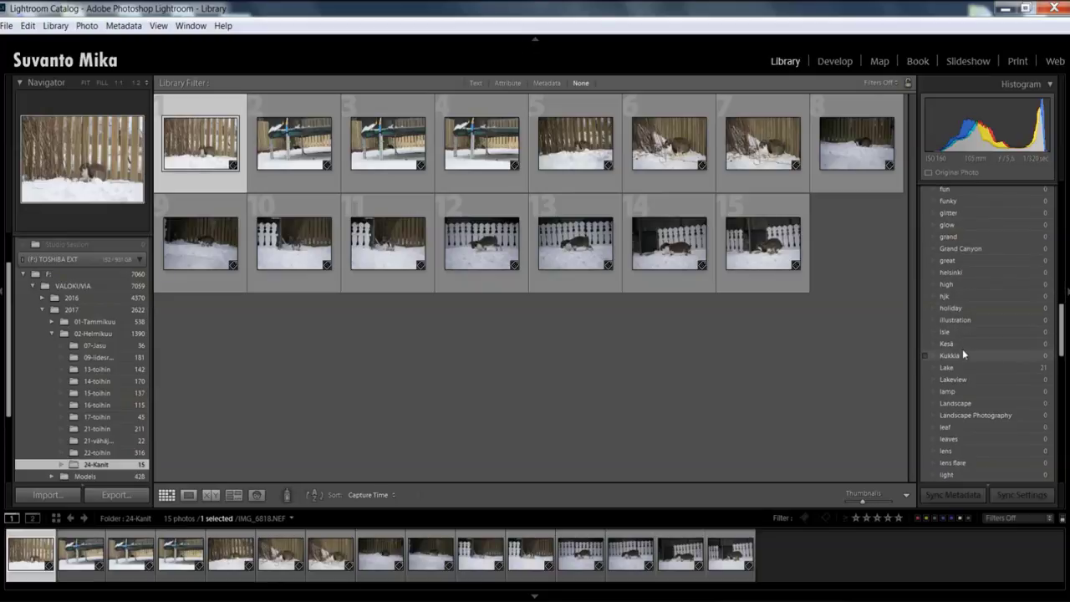
scroll(962, 349, down, 3)
scroll(970, 357, down, 3)
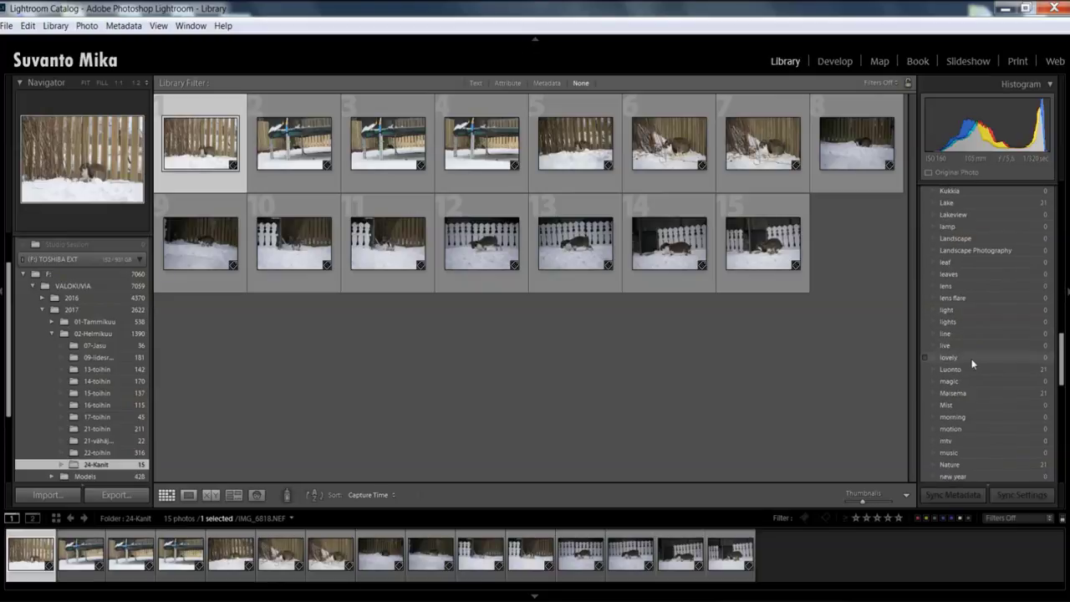
scroll(991, 364, down, 3)
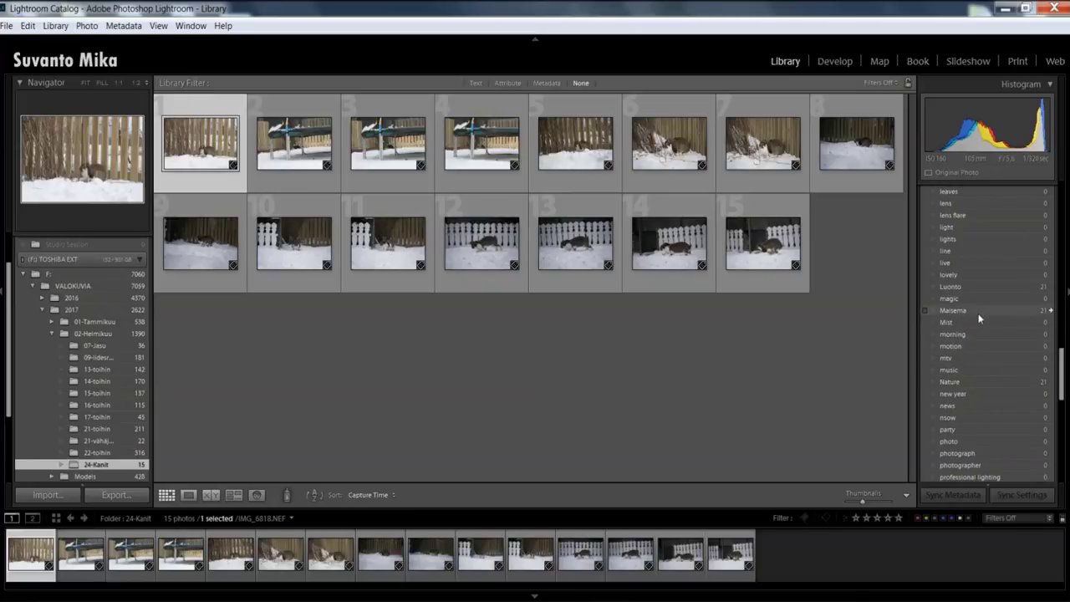
scroll(980, 318, down, 3)
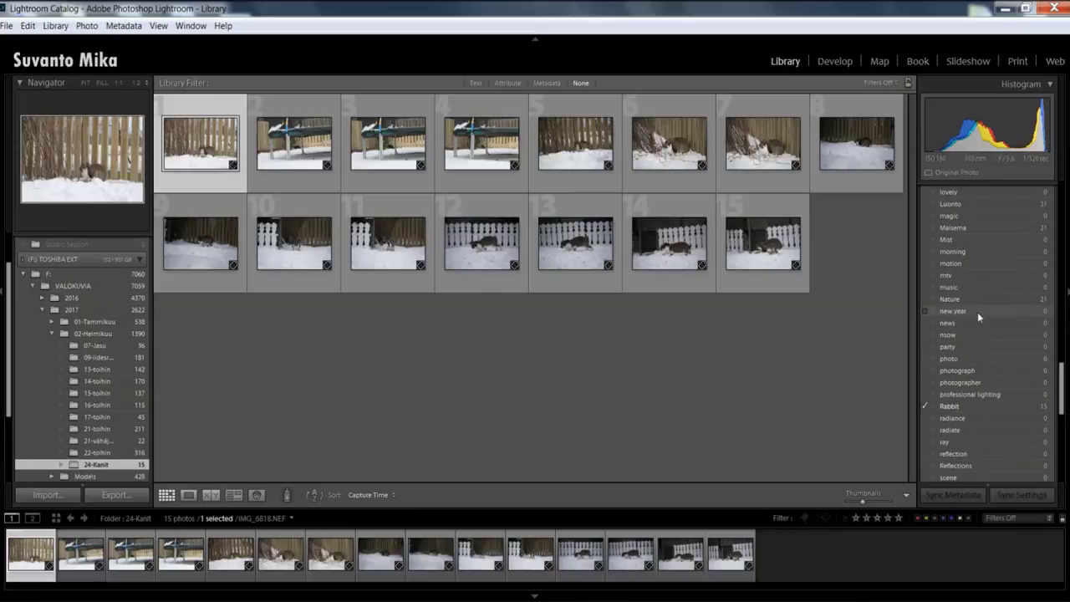
scroll(978, 315, down, 3)
scroll(977, 312, down, 3)
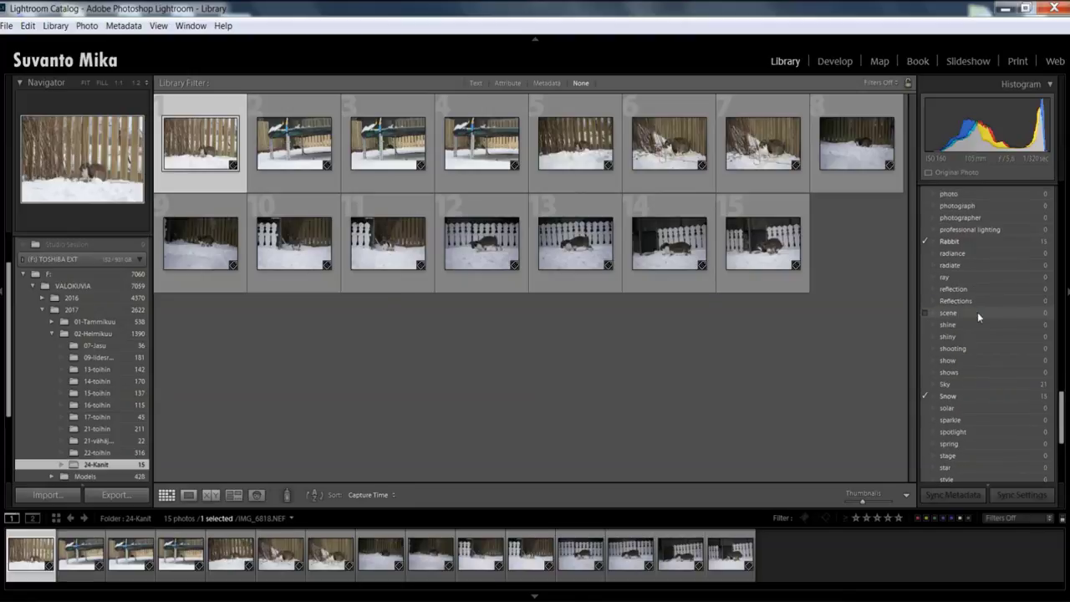
Select the Snow keyword, then scroll back up to the keyword search field.
click(925, 398)
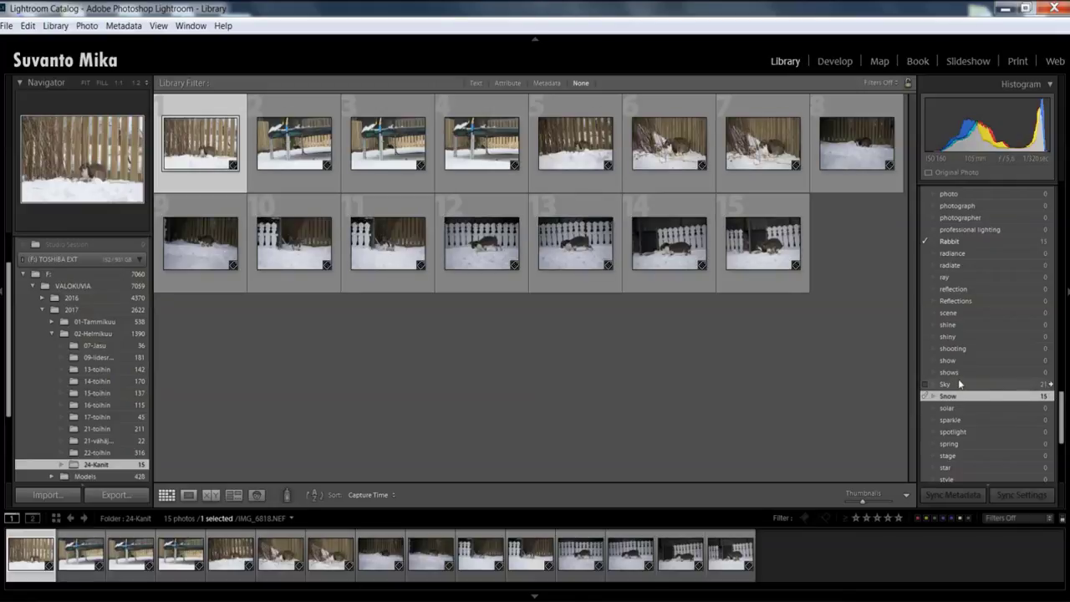
scroll(960, 380, down, 3)
scroll(961, 375, down, 3)
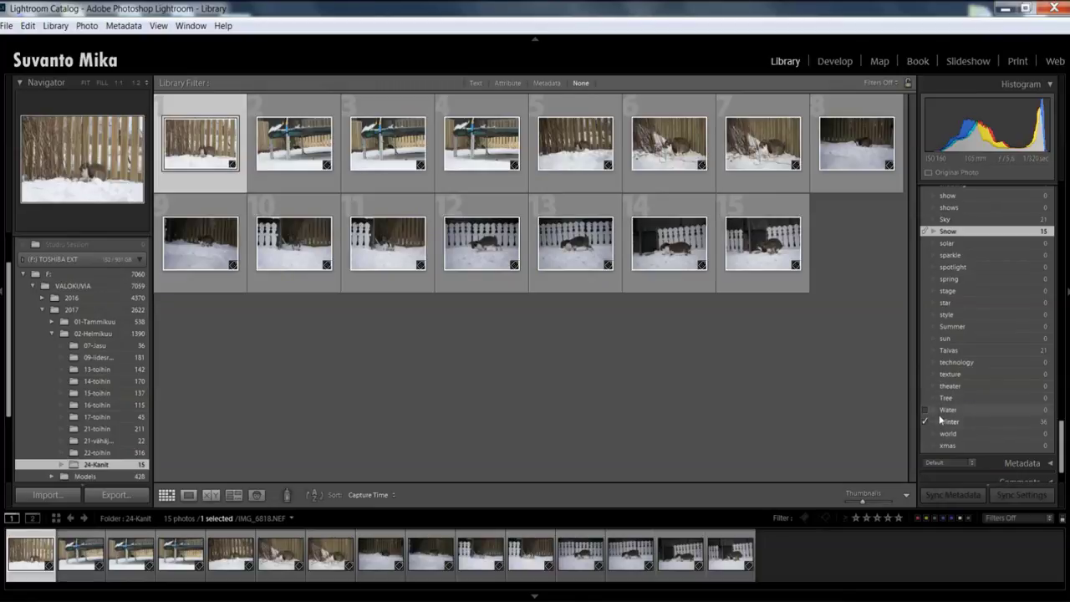
scroll(1000, 378, up, 8)
scroll(1002, 376, up, 10)
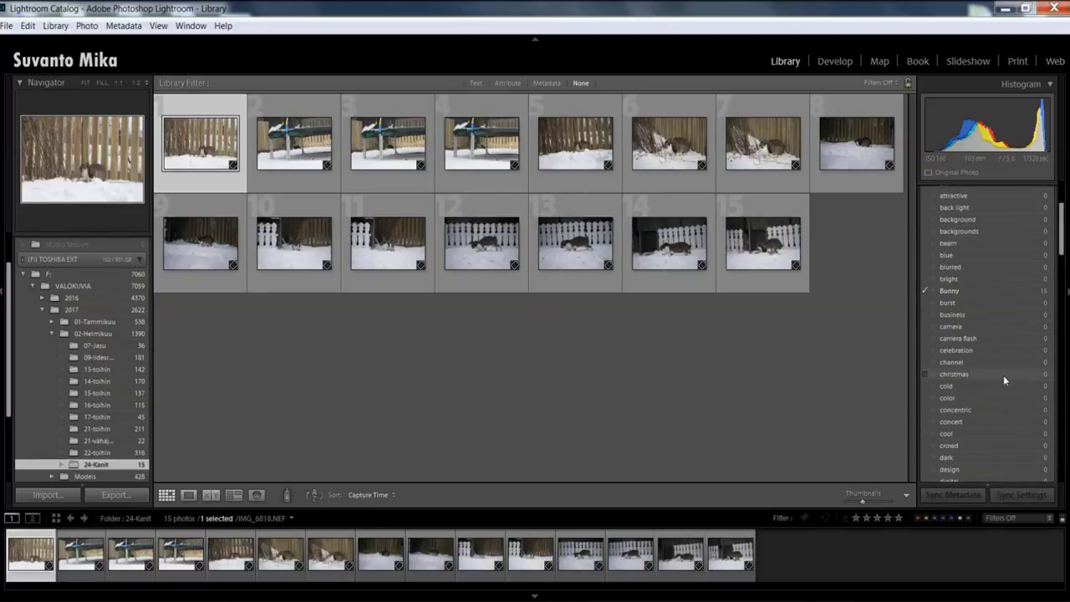
click(969, 249)
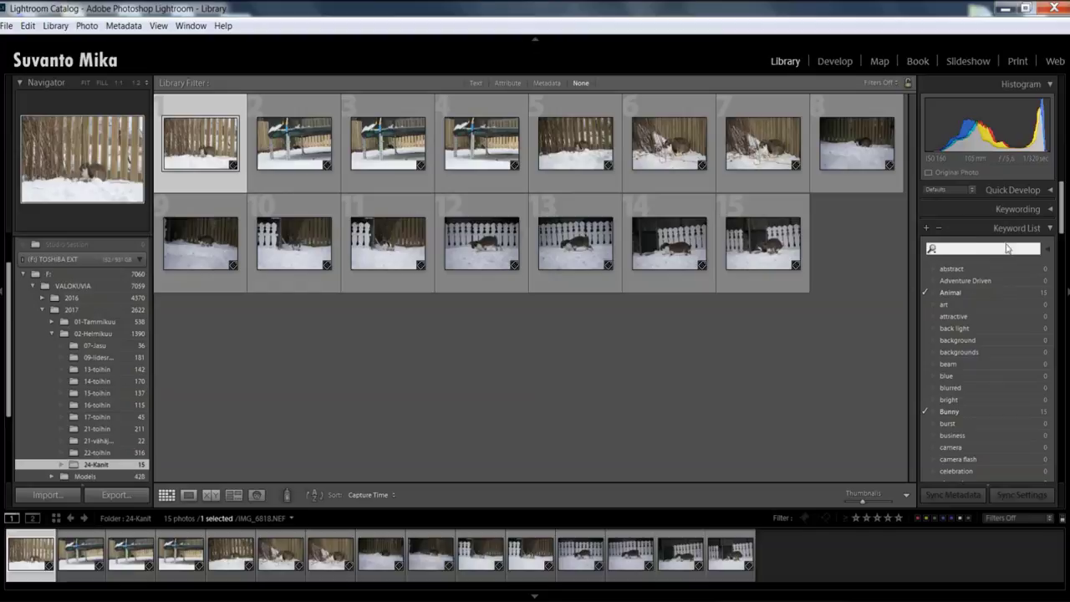
click(927, 227)
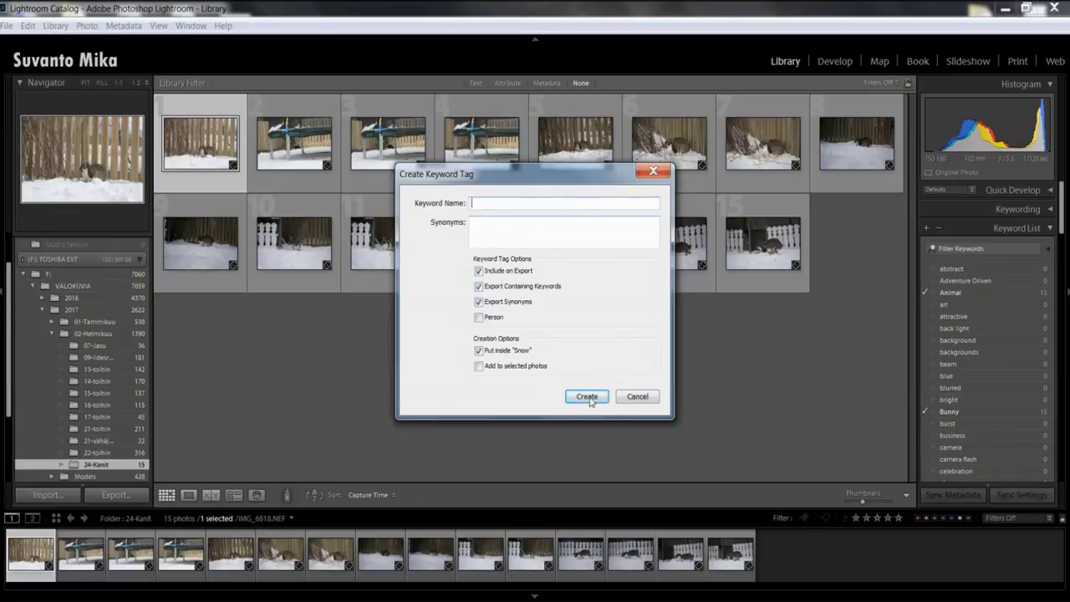
click(638, 396)
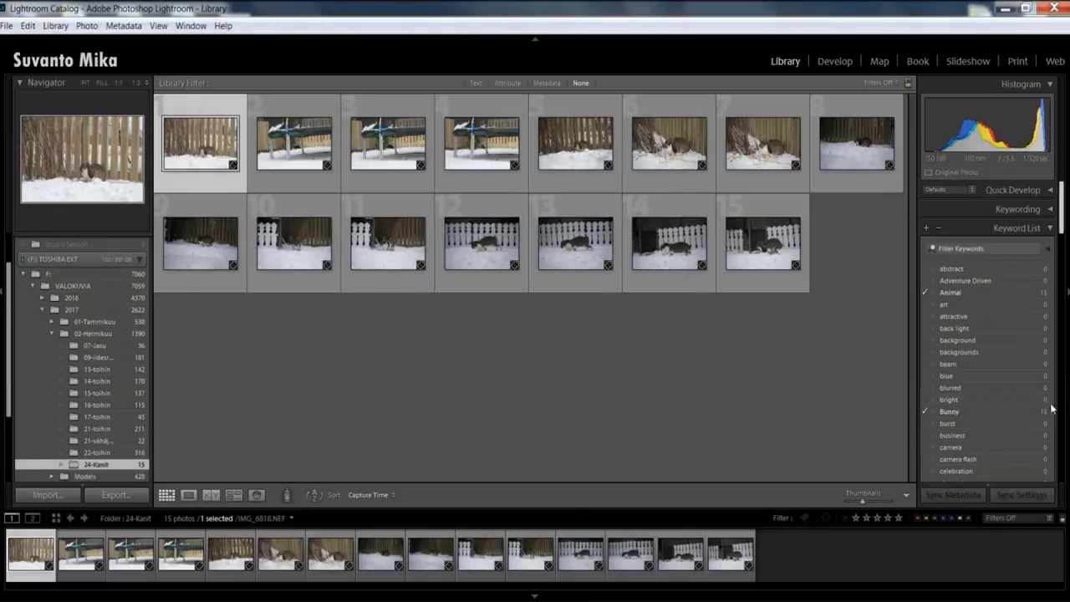
scroll(1021, 409, down, 10)
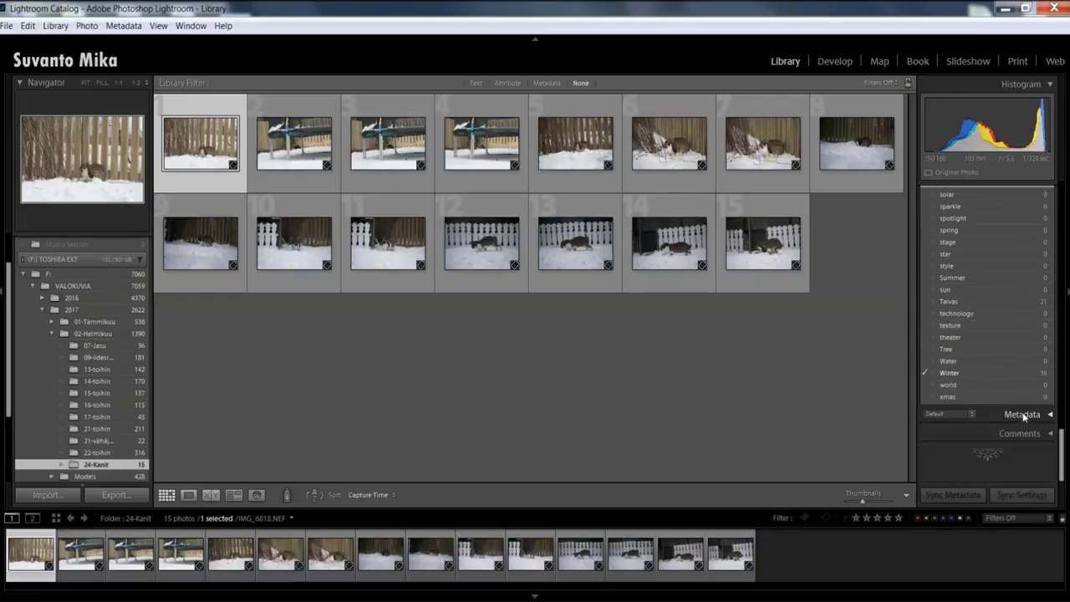
scroll(1016, 384, up, 10)
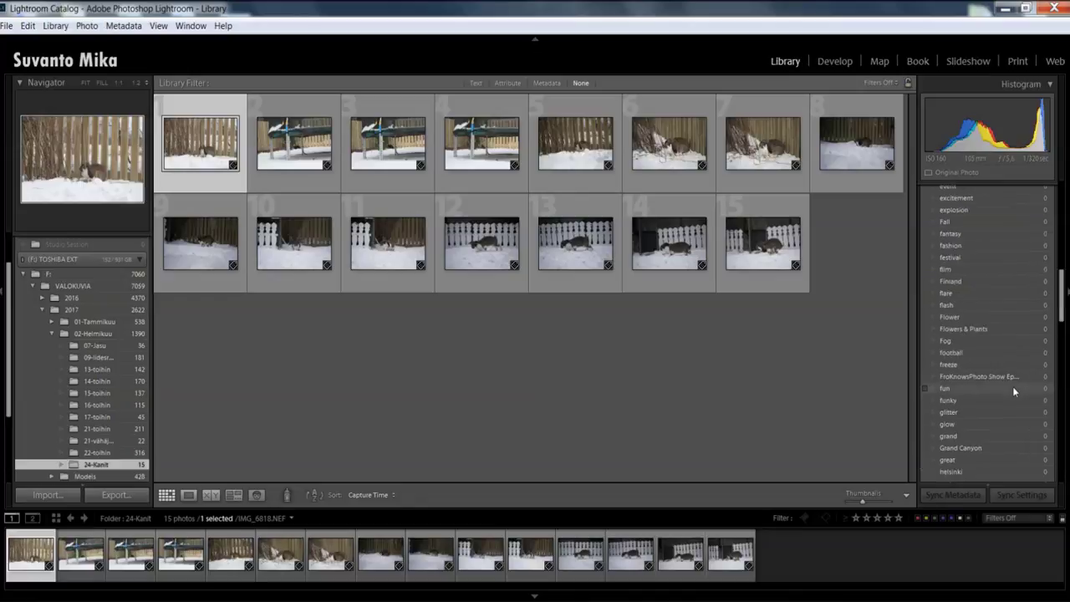
Collapse the Keyword List, then briefly expand and collapse the Keywording panel.
click(1050, 228)
click(1050, 209)
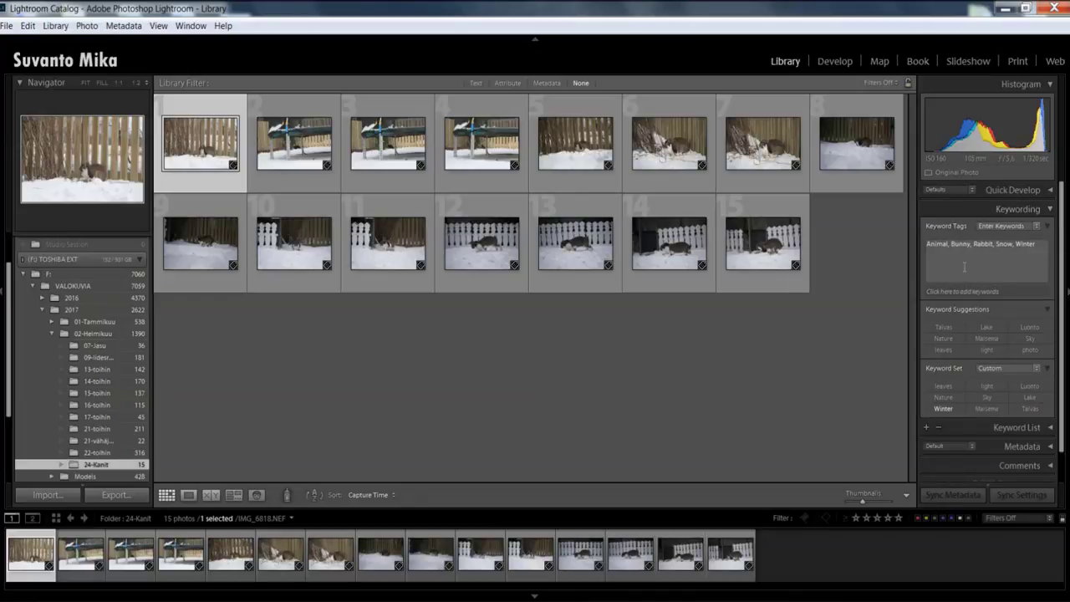
click(1050, 209)
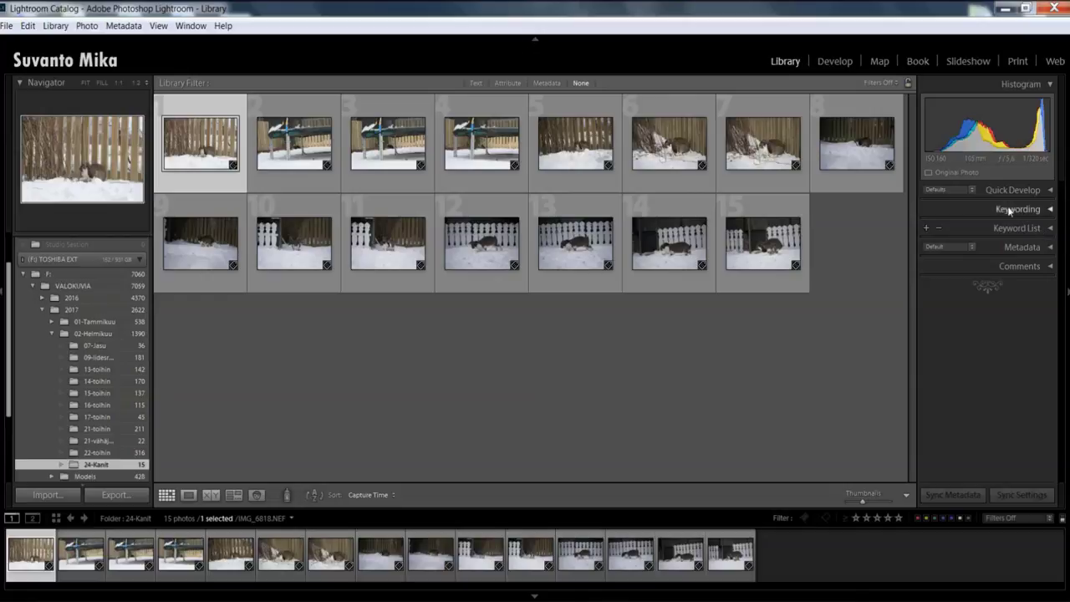
Expand the Metadata panel and inspect its field-set and preset lists without changes.
click(1054, 249)
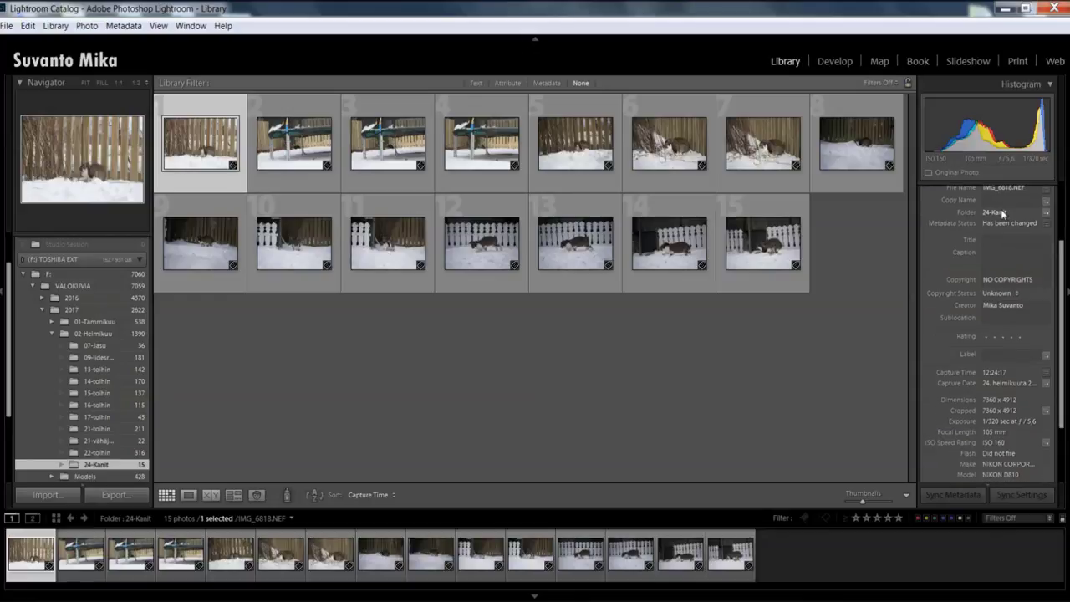
scroll(1003, 217, up, 2)
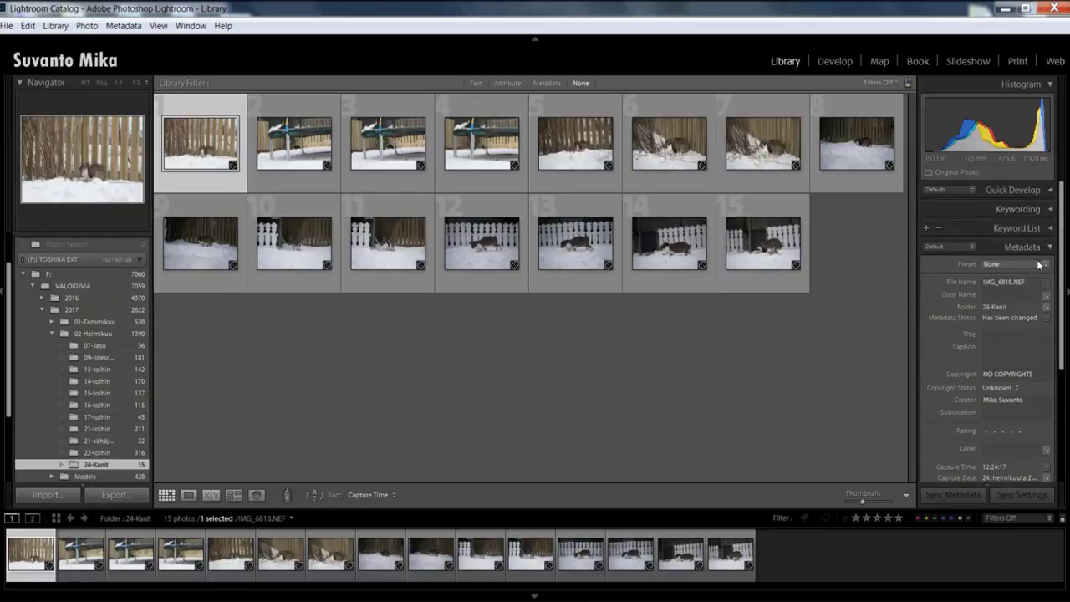
click(936, 247)
click(1021, 245)
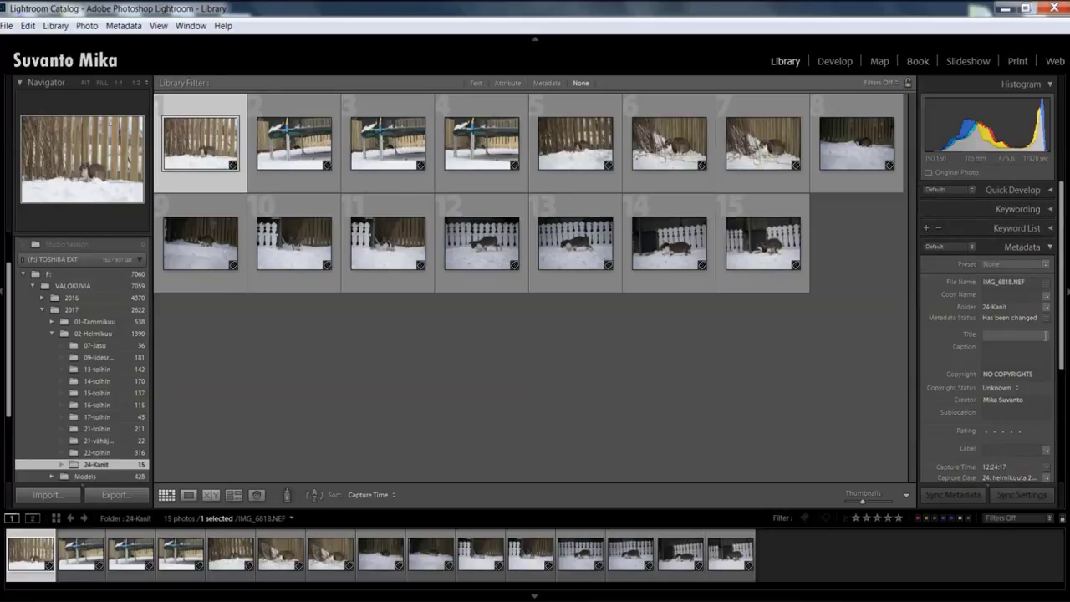
click(1046, 265)
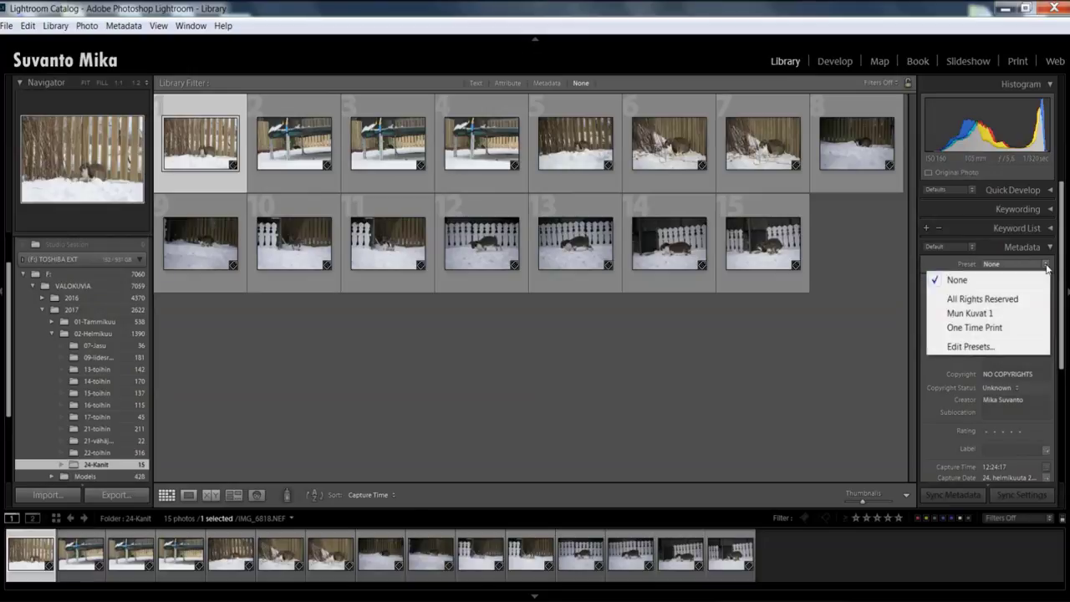
click(1045, 266)
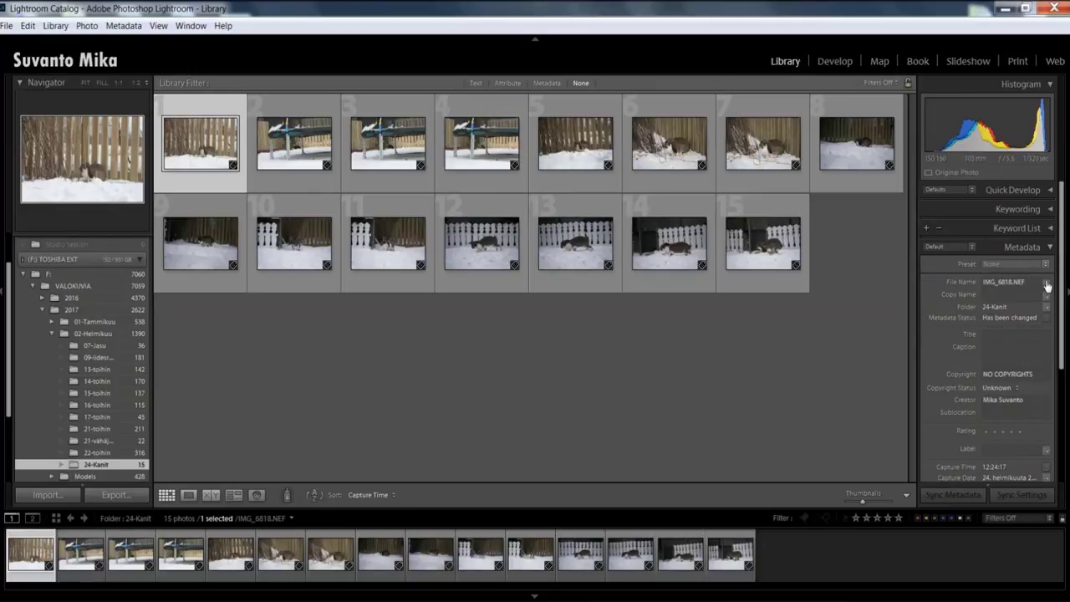
Apply the All Rights Reserved metadata preset to the first rabbit photo.
scroll(1034, 324, down, 3)
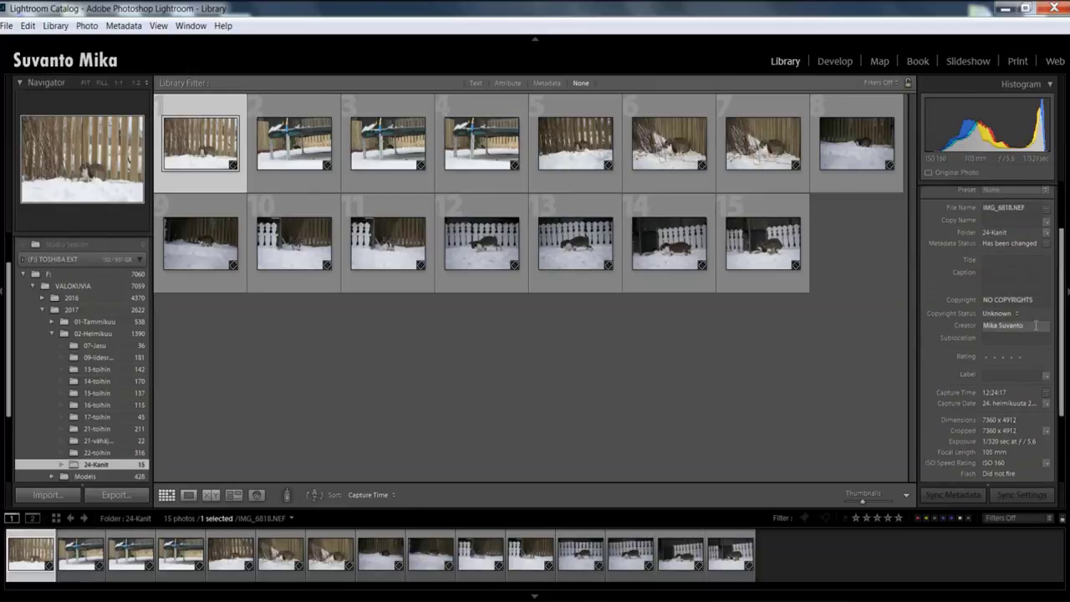
scroll(1036, 325, down, 3)
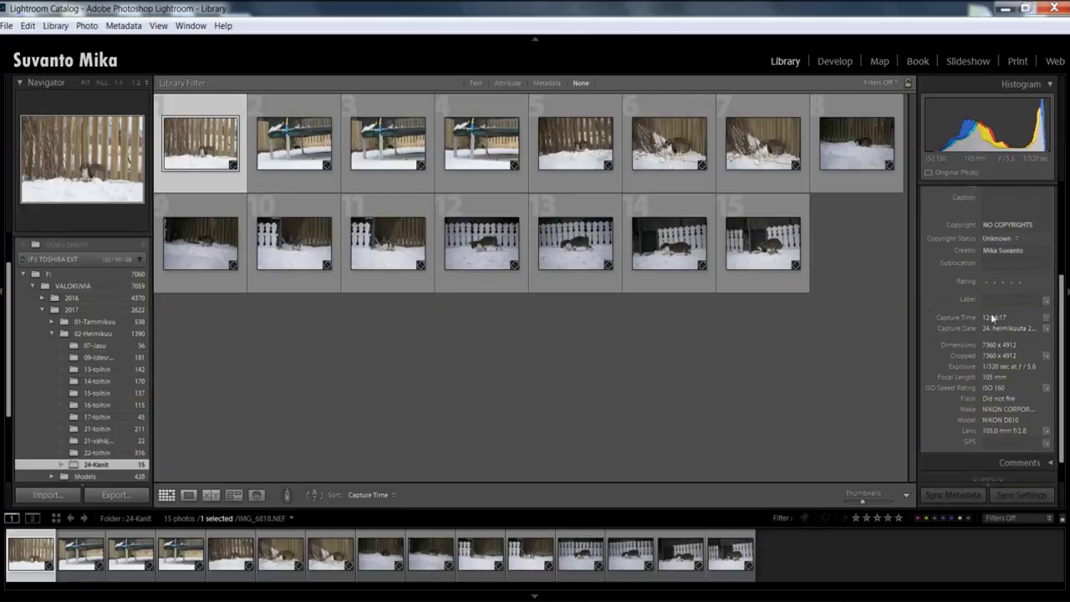
scroll(962, 429, up, 6)
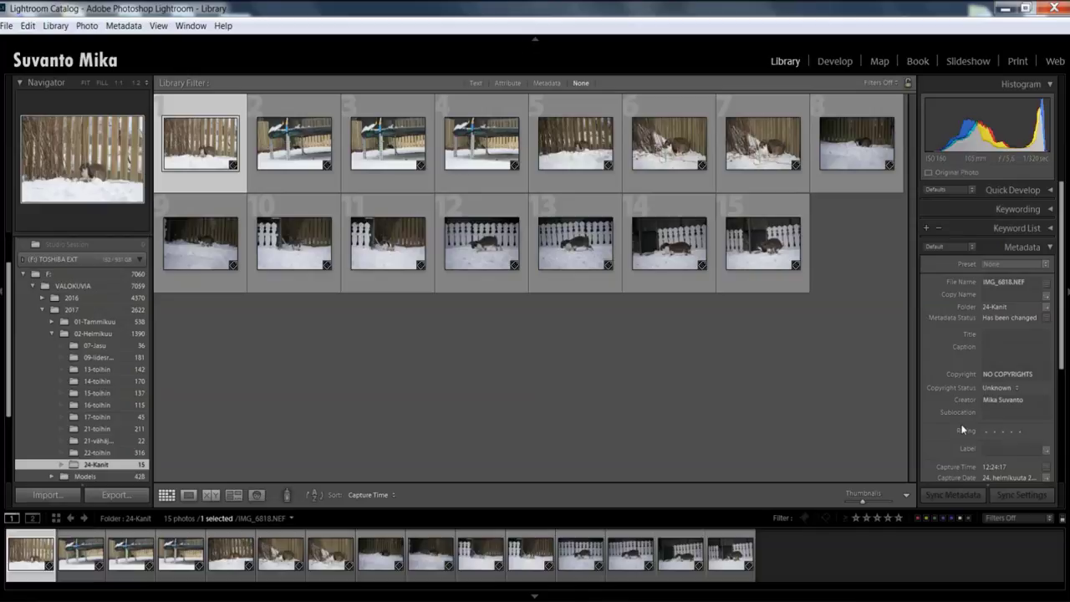
click(1046, 264)
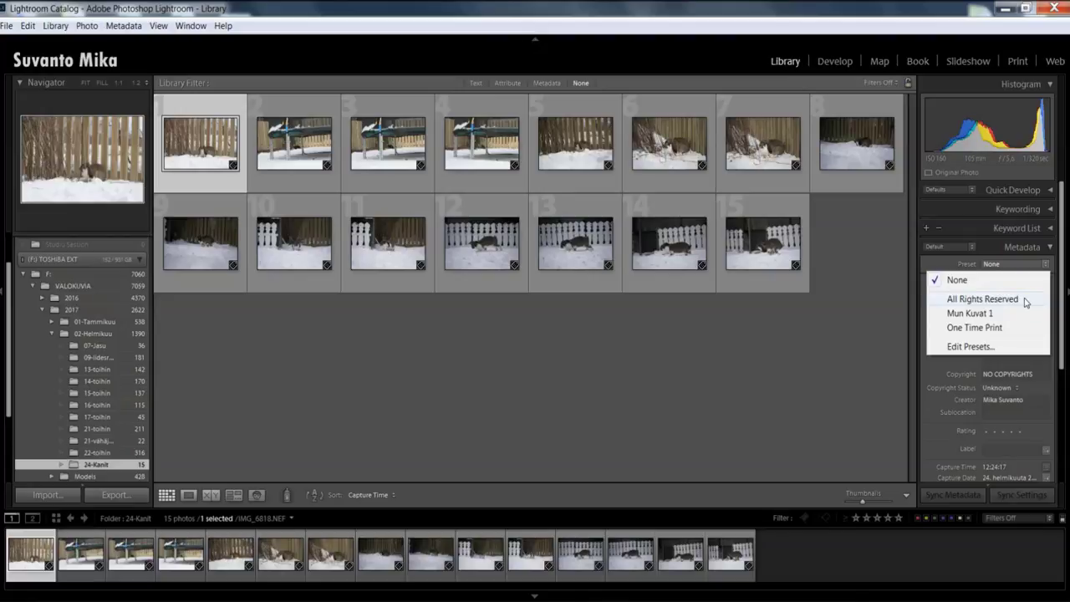
click(1021, 299)
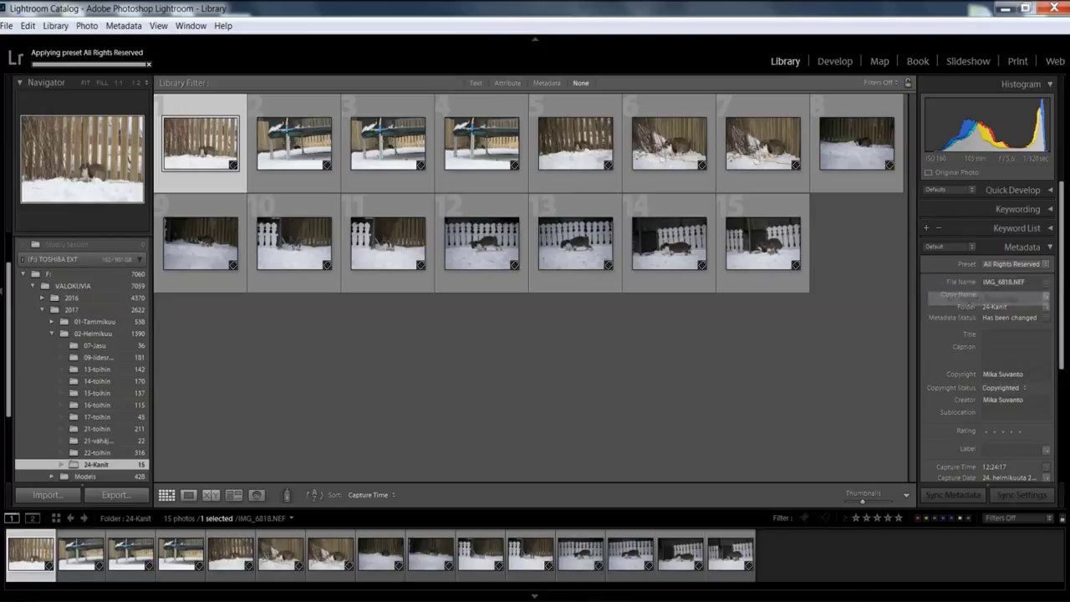
click(1045, 264)
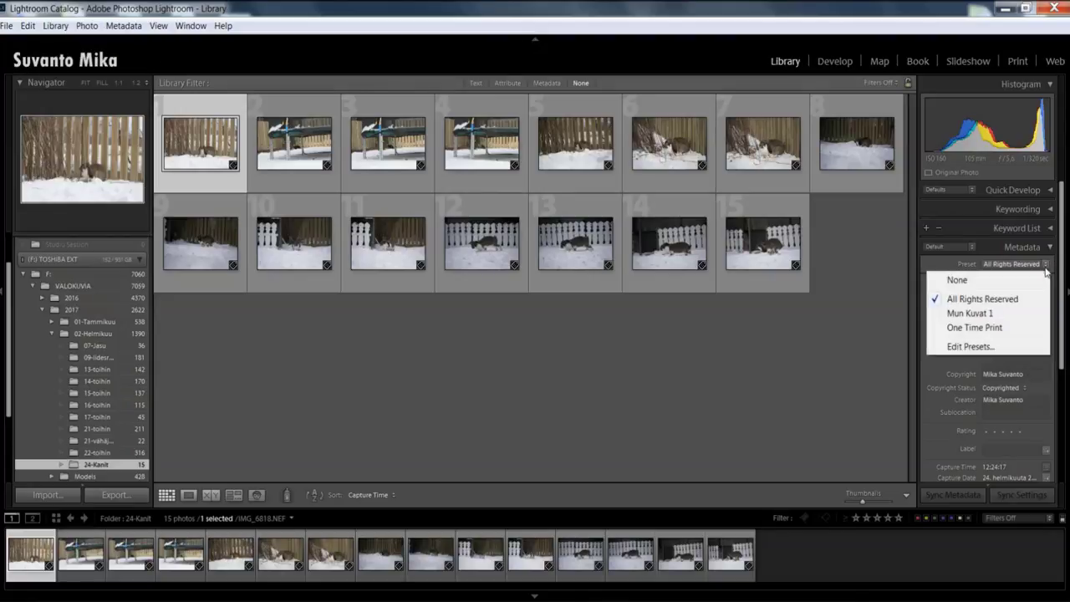
click(1003, 347)
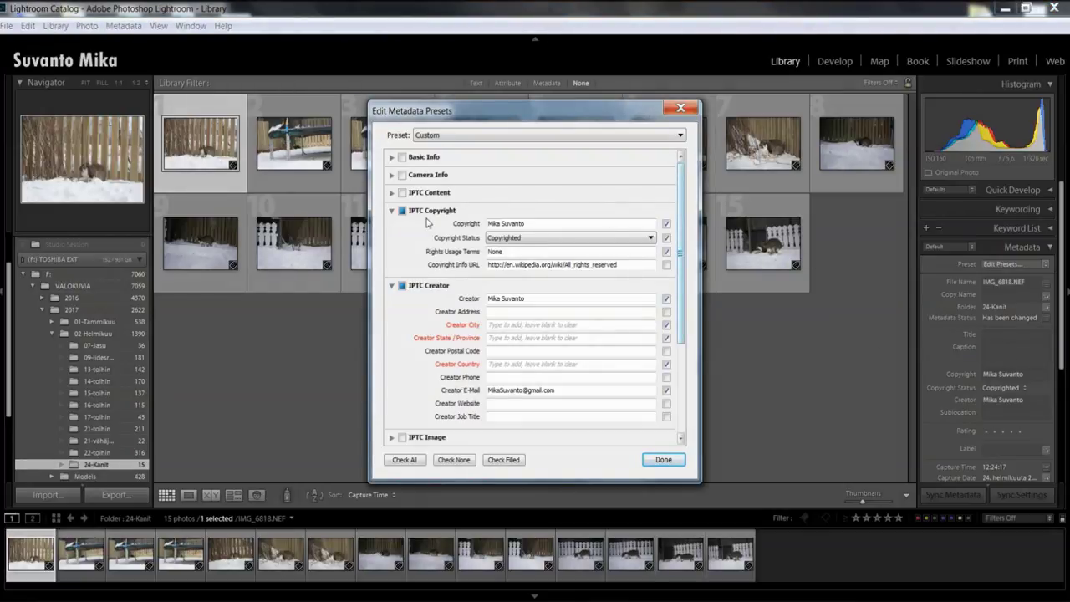
click(391, 210)
click(391, 228)
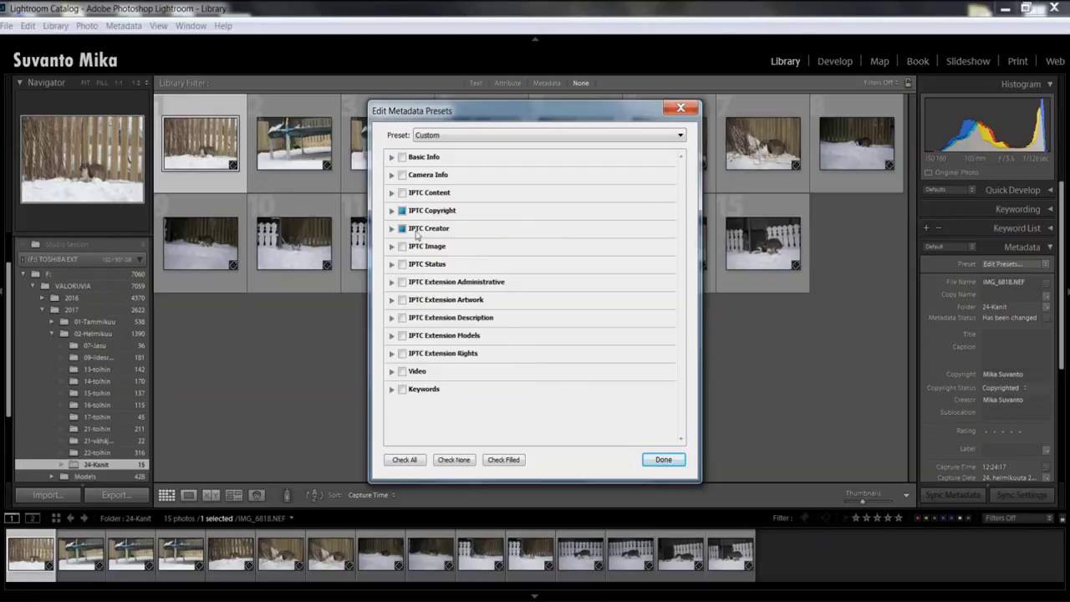
click(391, 210)
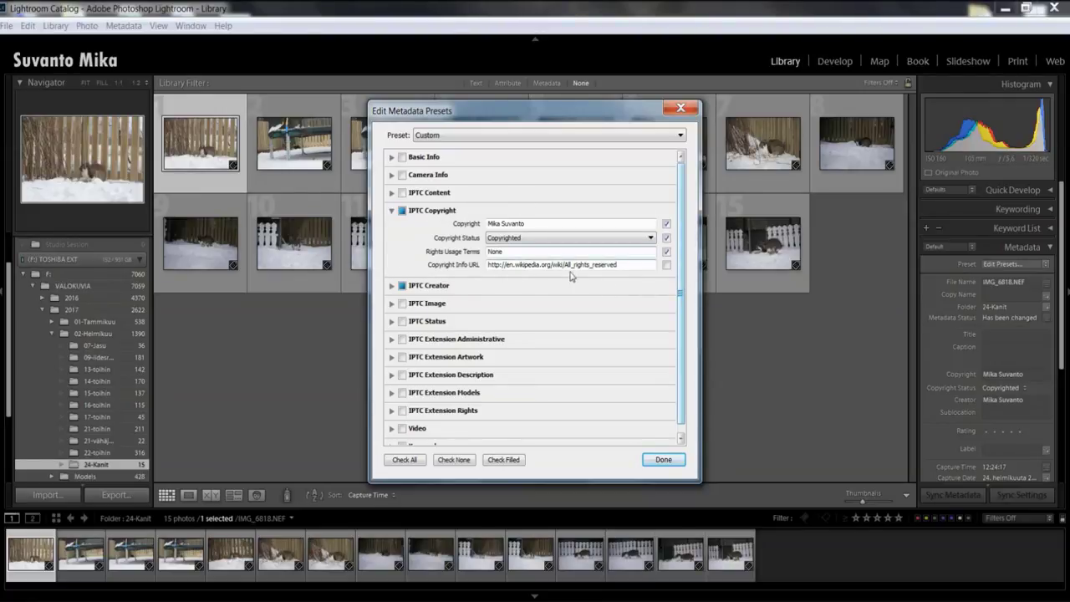
click(666, 264)
click(391, 287)
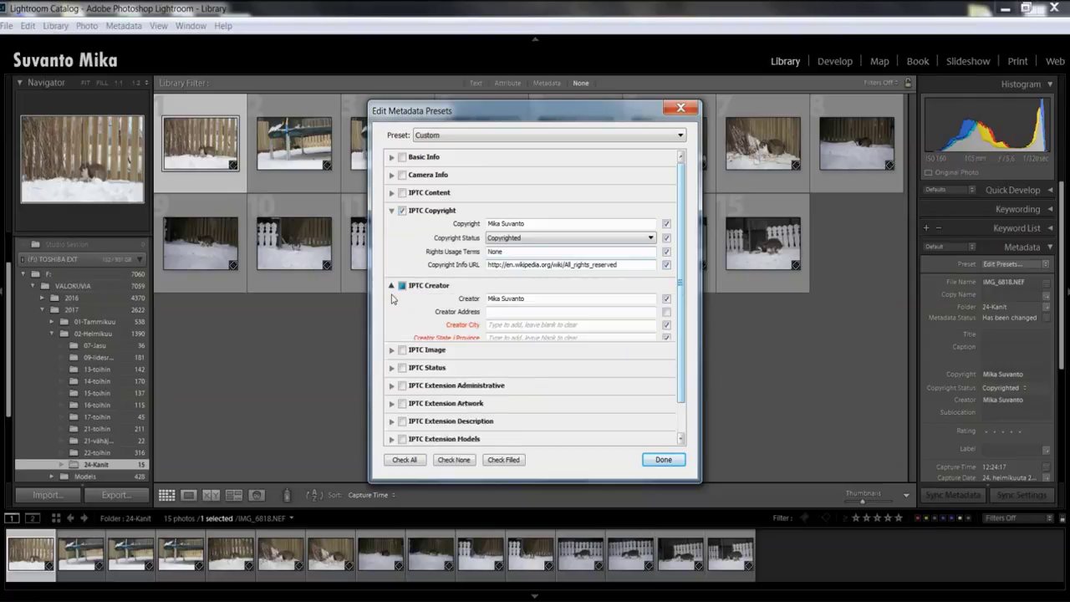
scroll(546, 264, down, 3)
scroll(489, 251, up, 3)
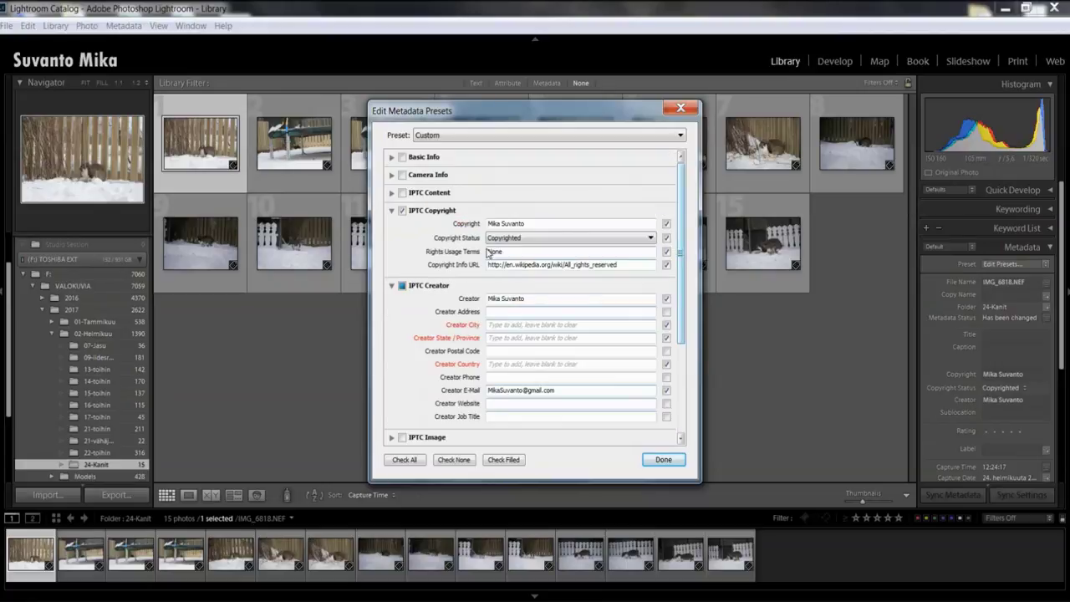
click(660, 464)
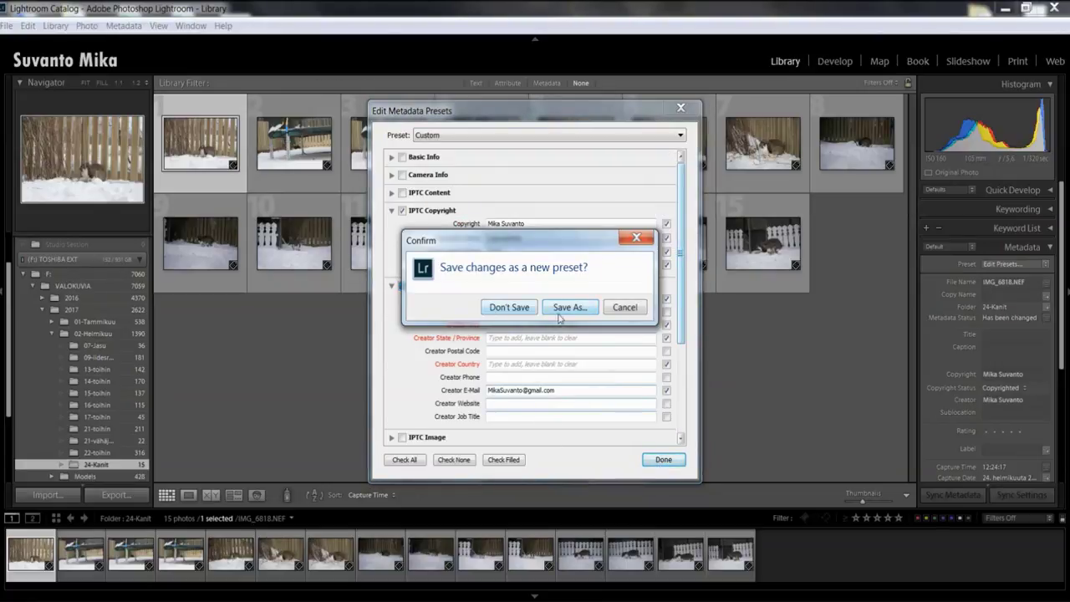
click(560, 316)
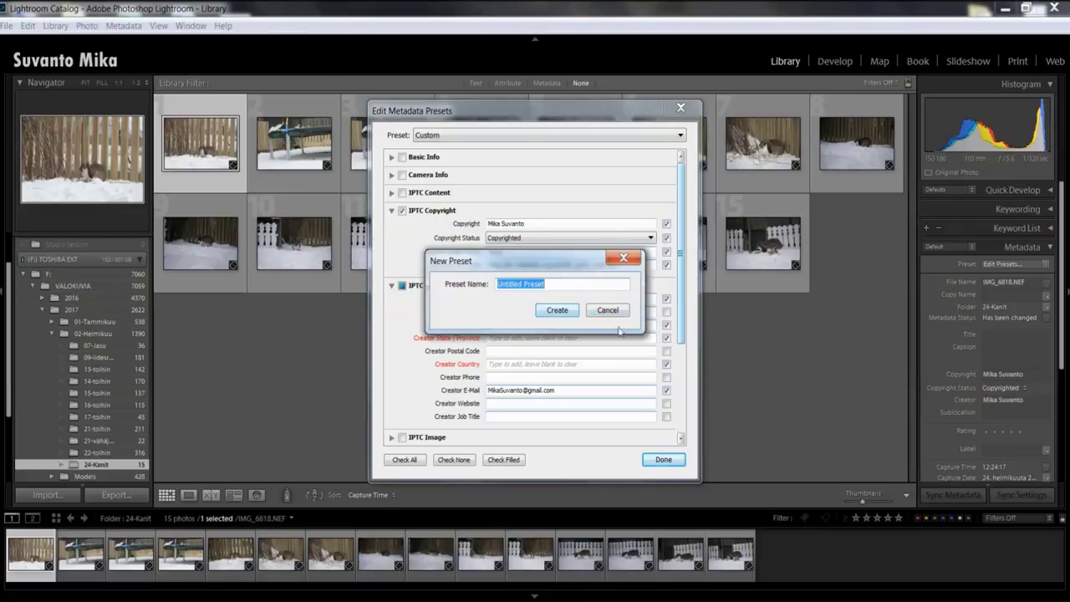
click(600, 311)
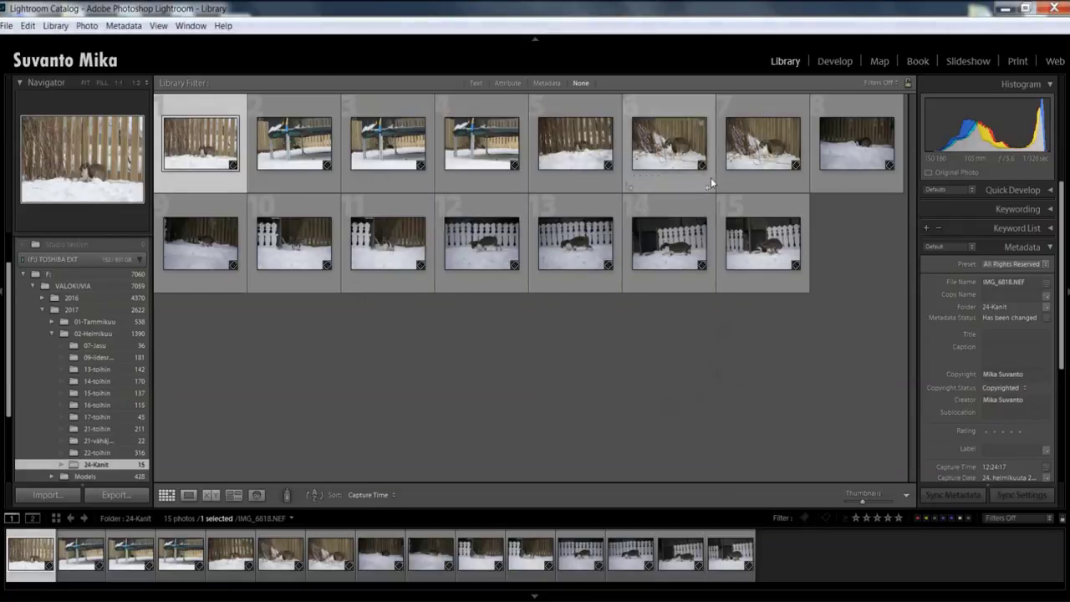
Open and close the metadata preset list unchanged, scrolling through the Metadata panel.
click(1046, 264)
click(1015, 300)
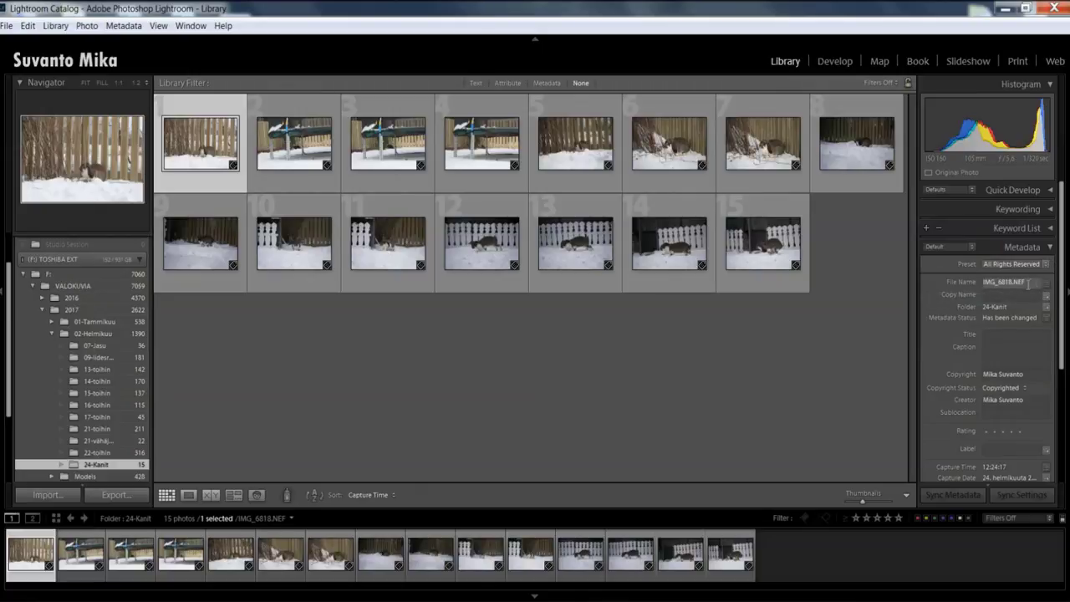
scroll(1028, 284, down, 3)
scroll(999, 289, down, 2)
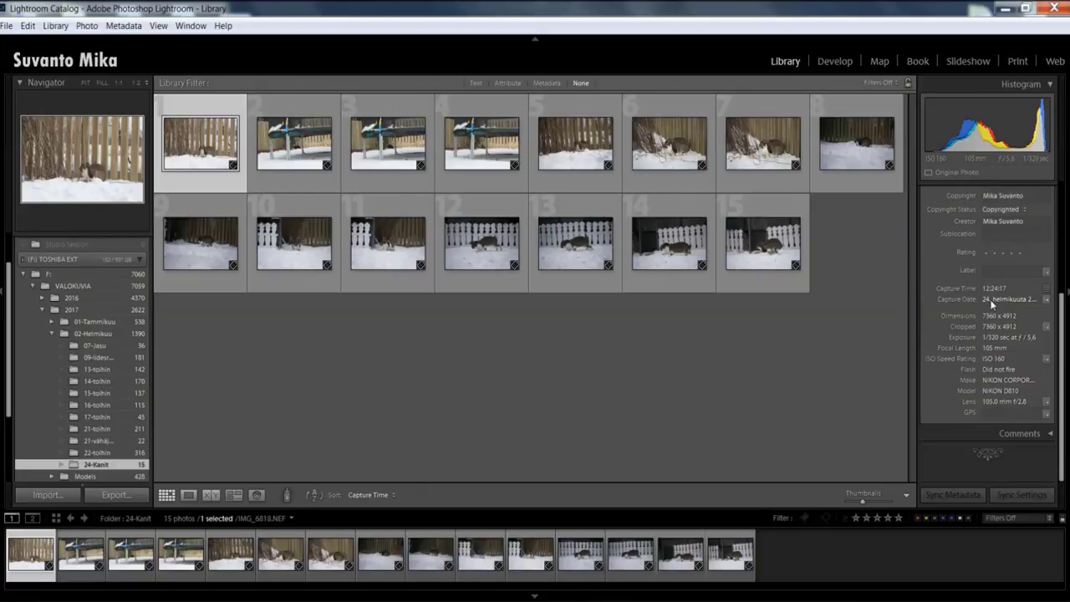
scroll(999, 309, up, 3)
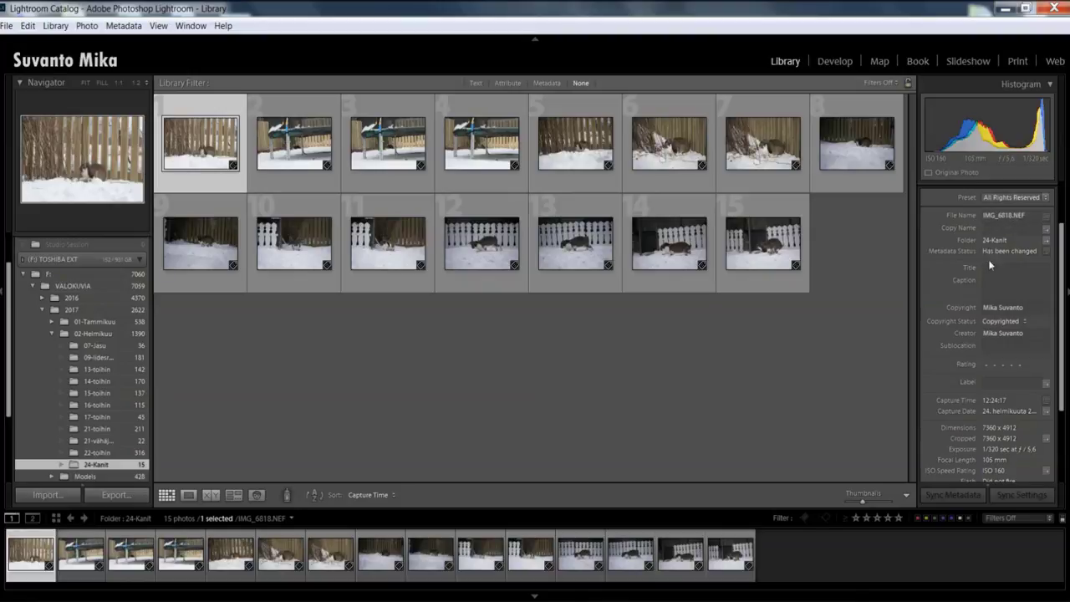
Leave the Title field empty and collapse the Metadata panel.
mouse_move(966, 272)
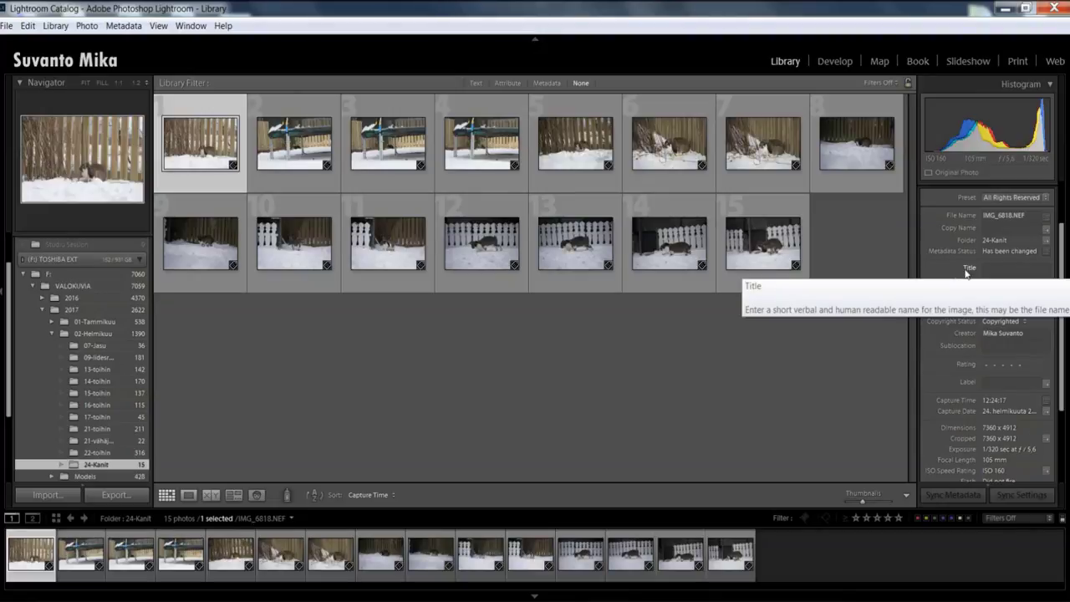
click(985, 269)
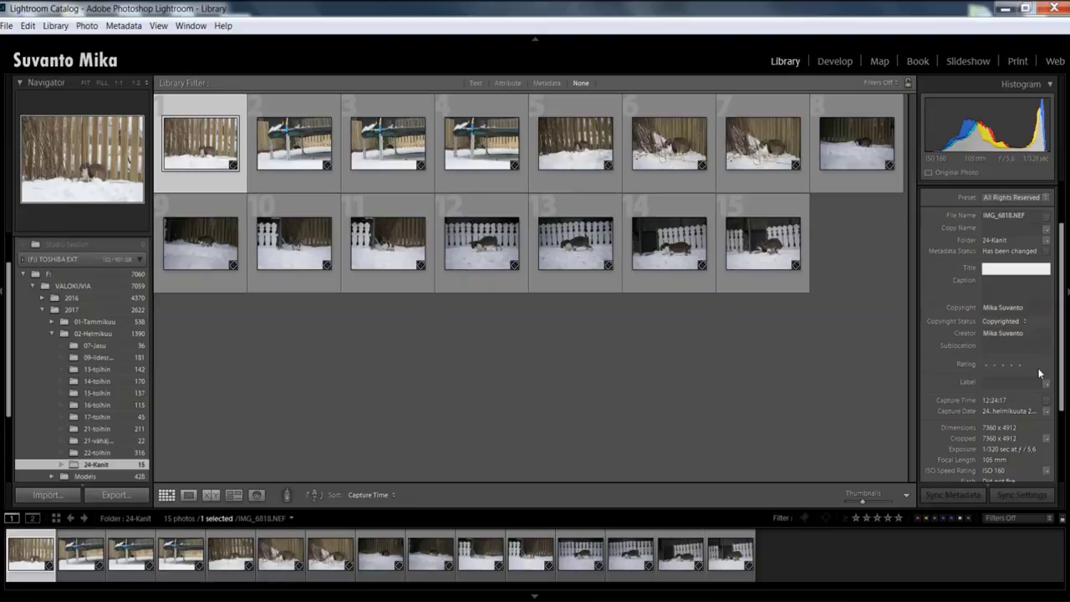
key(Return)
scroll(958, 332, up, 2)
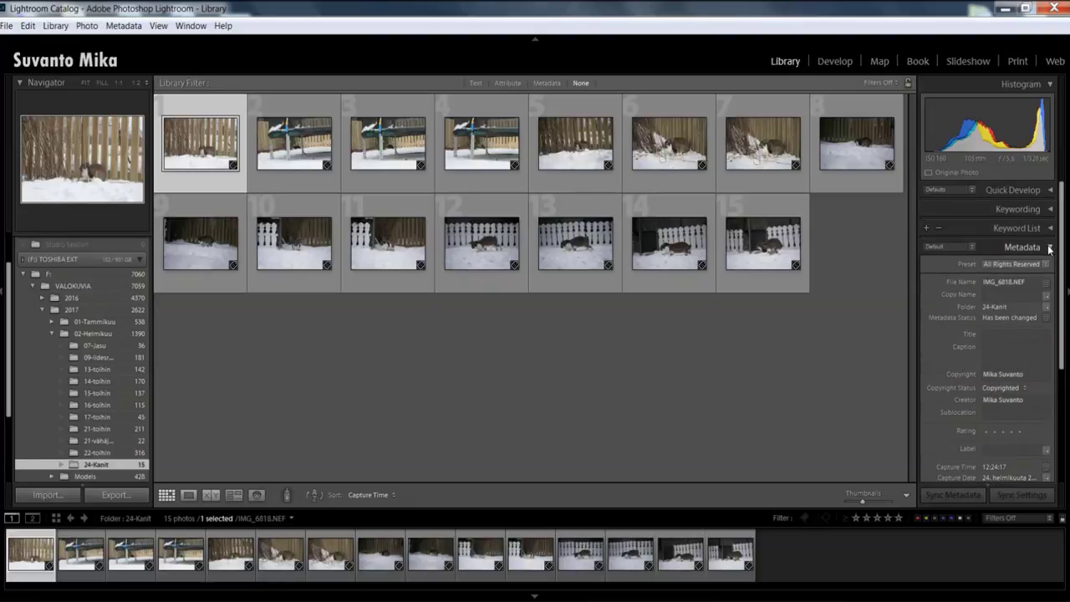
click(1049, 248)
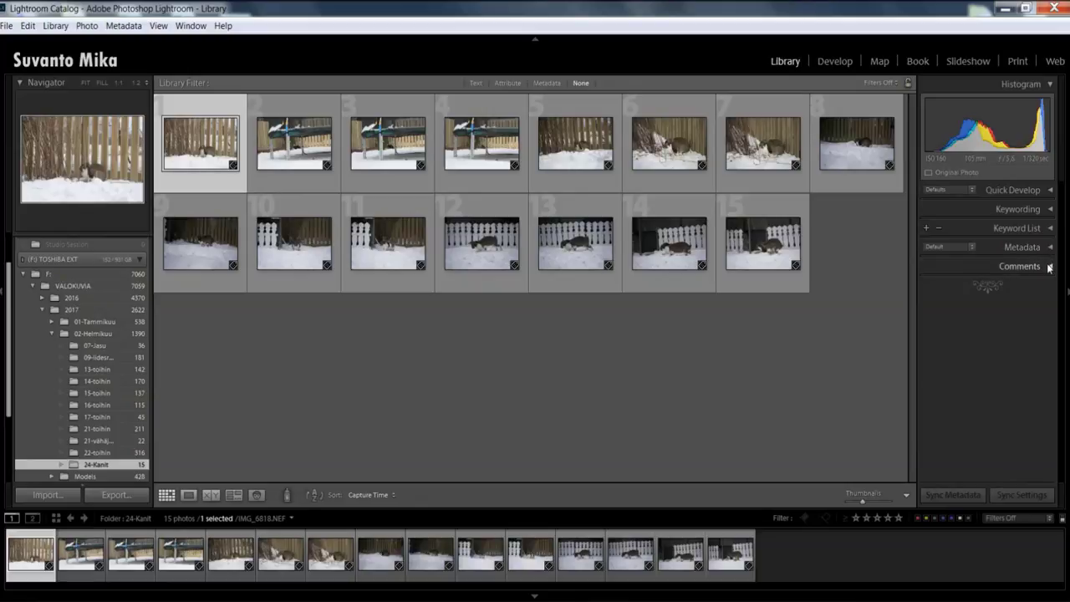
Expand the Comments panel and select trampoline photos 2 through 4 in the filmstrip.
click(1049, 267)
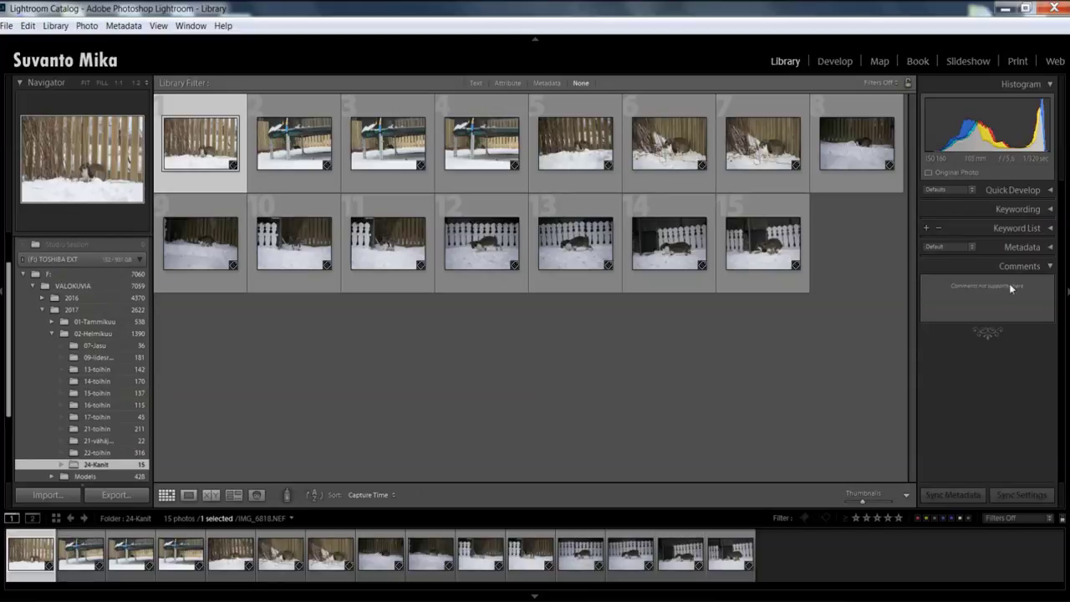
click(667, 432)
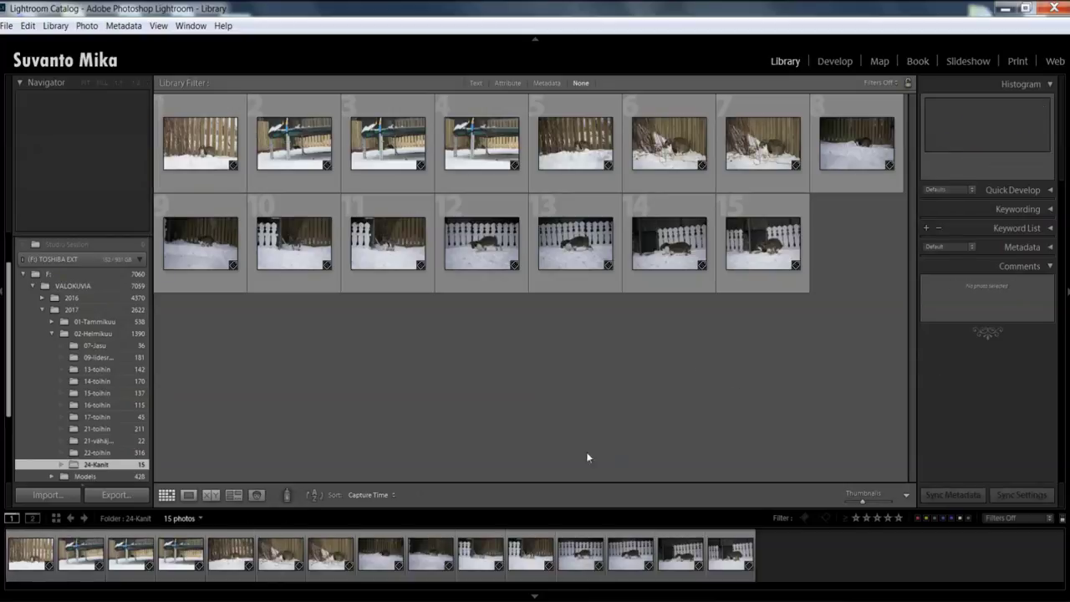
click(36, 569)
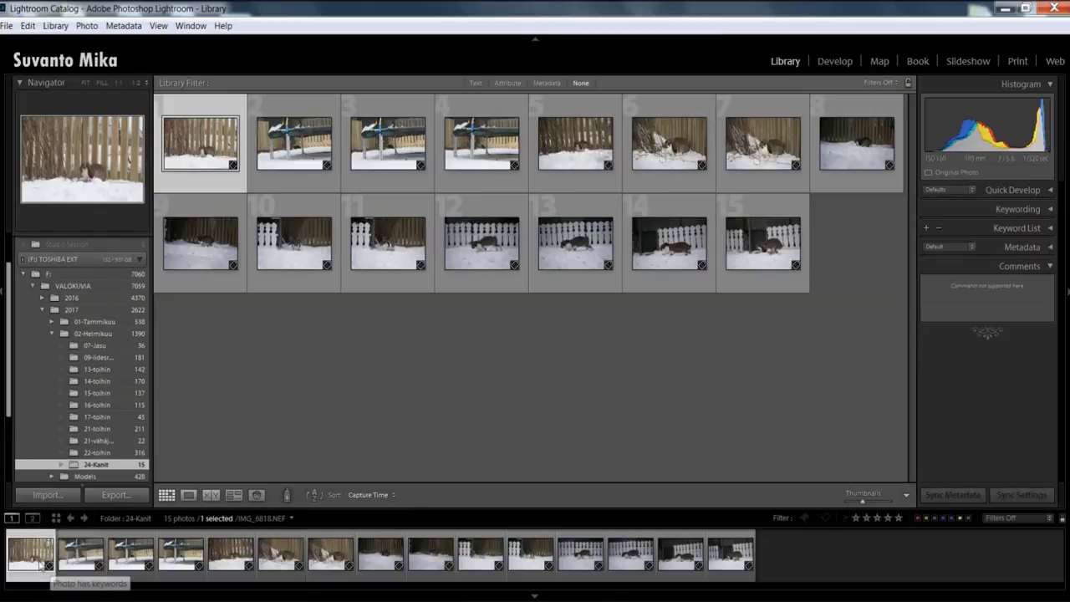
click(76, 569)
shift+click(181, 572)
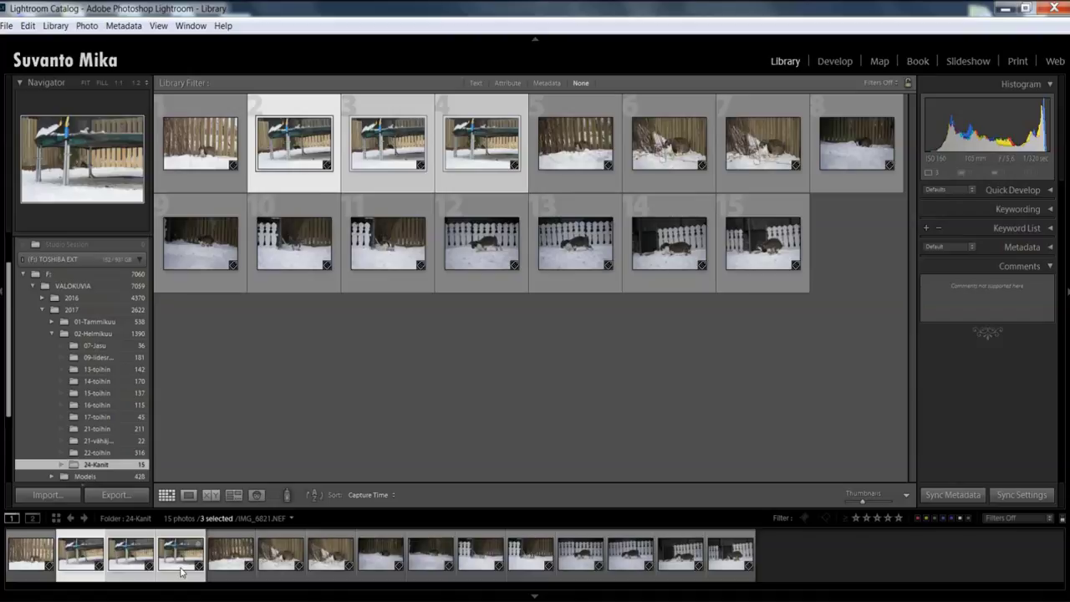
Give photos 2–4 a red colour label.
right_click(182, 571)
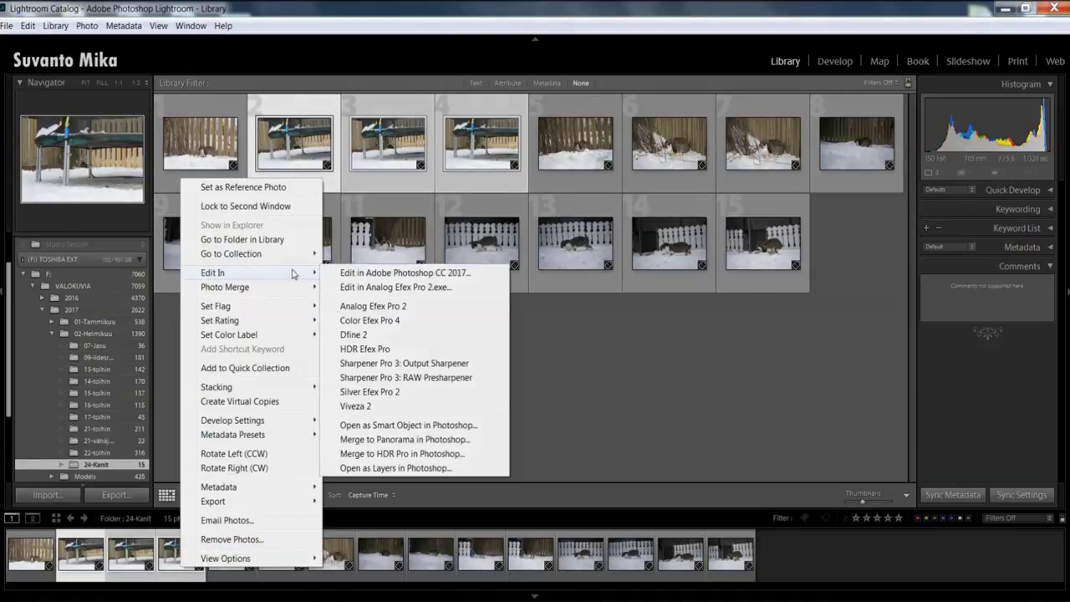
mouse_move(256, 308)
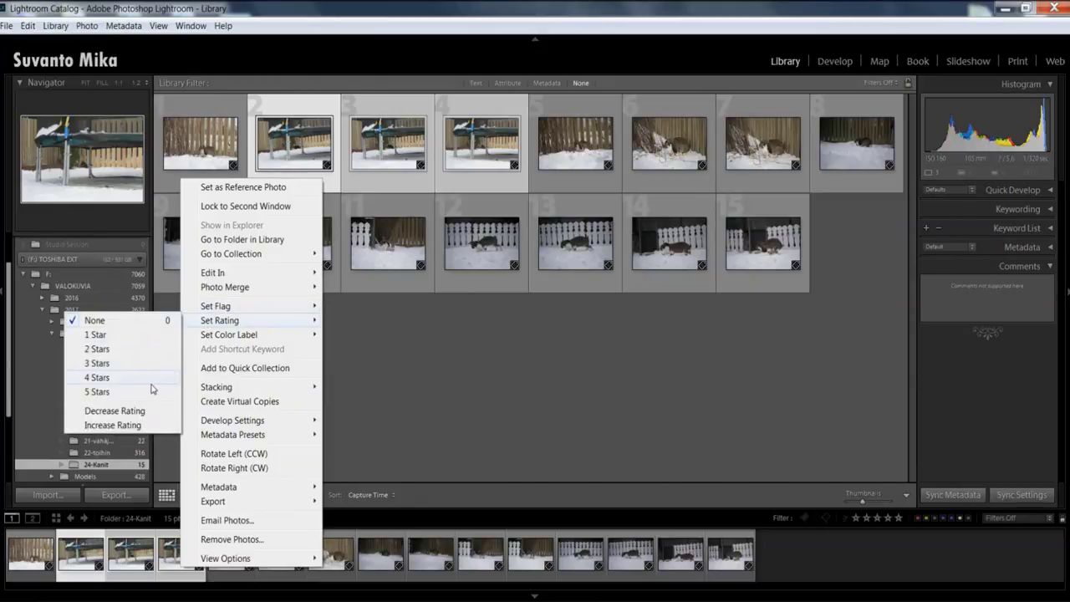
mouse_move(222, 336)
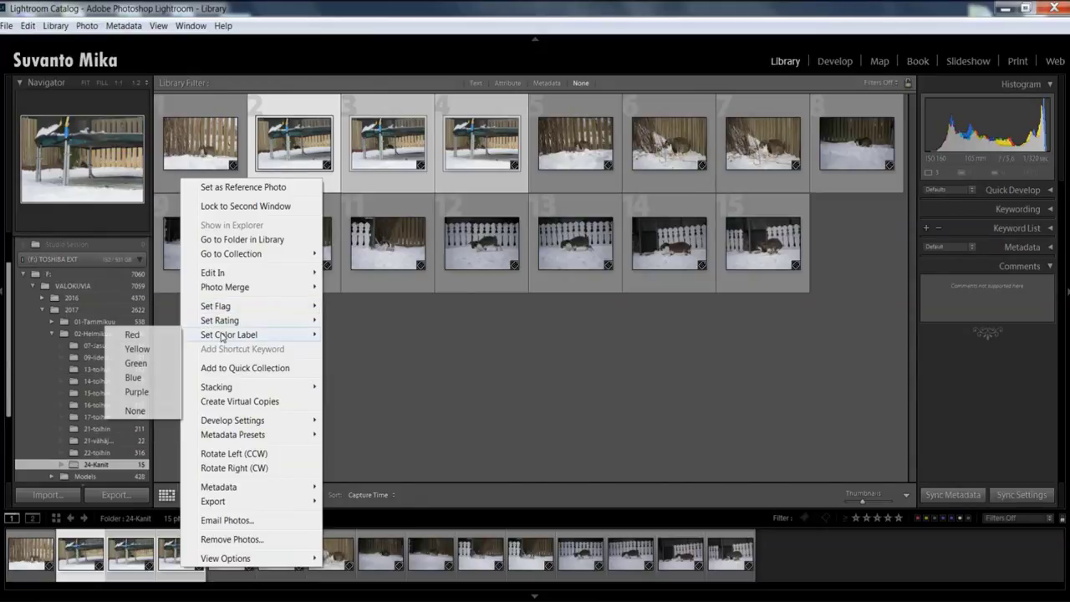
click(162, 335)
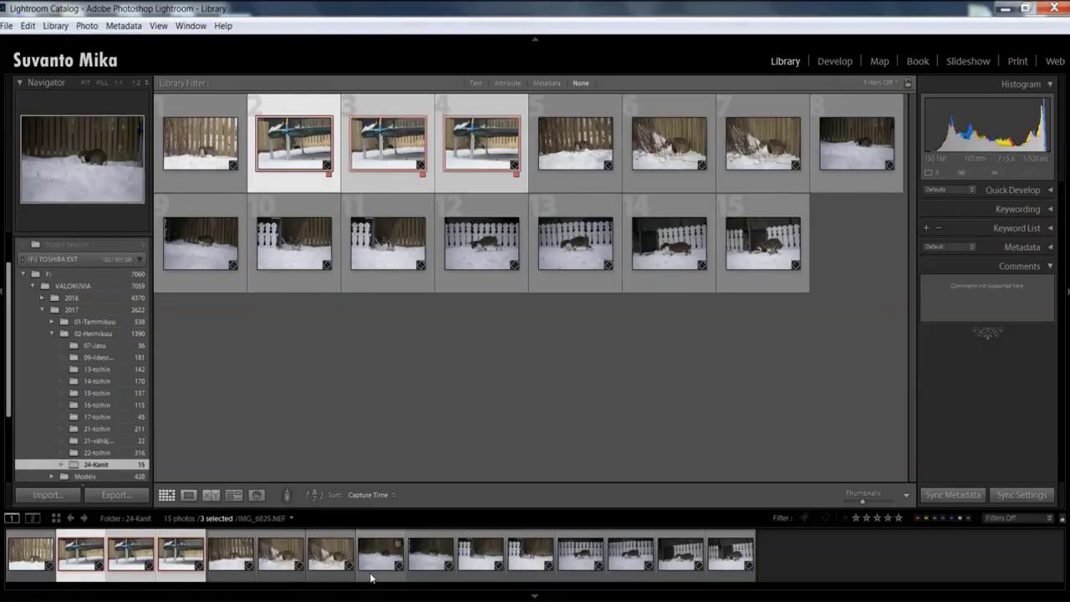
Label photos 8–11 green, then clear the selection.
click(372, 573)
shift+click(506, 577)
right_click(514, 570)
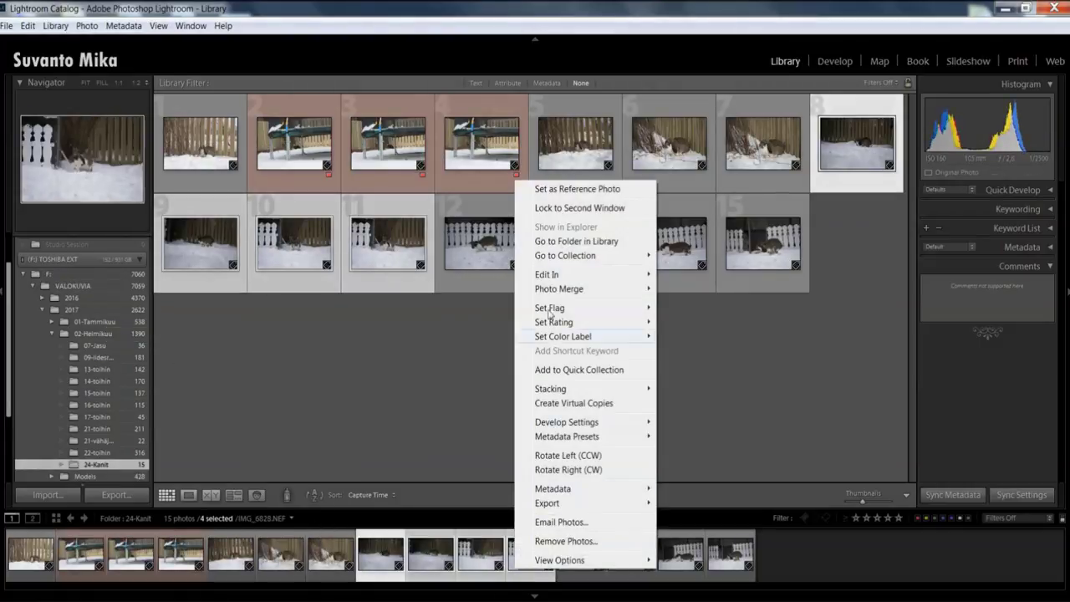
mouse_move(539, 337)
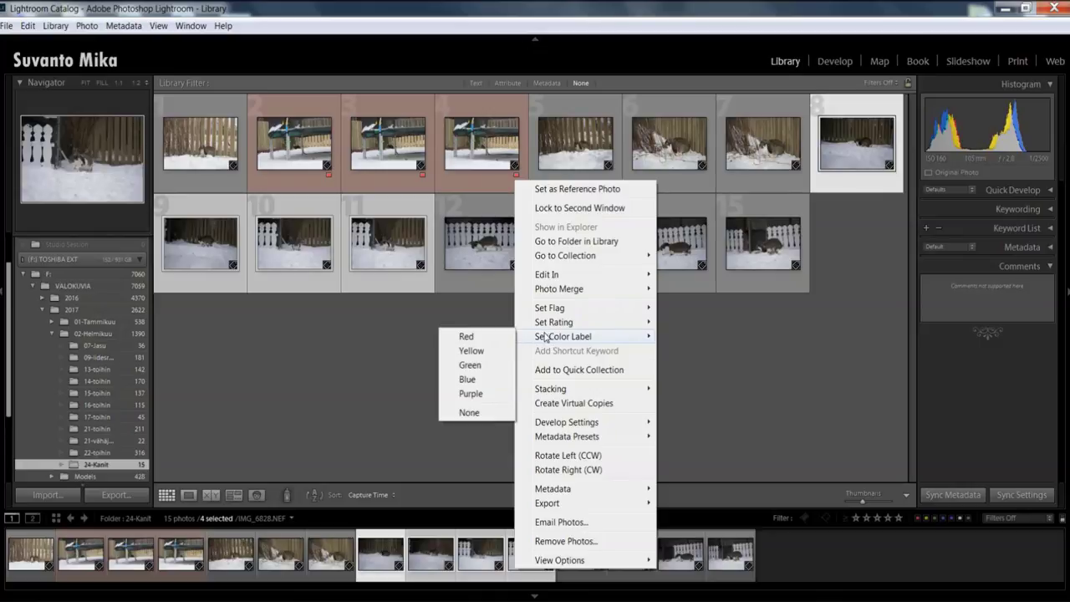
click(489, 365)
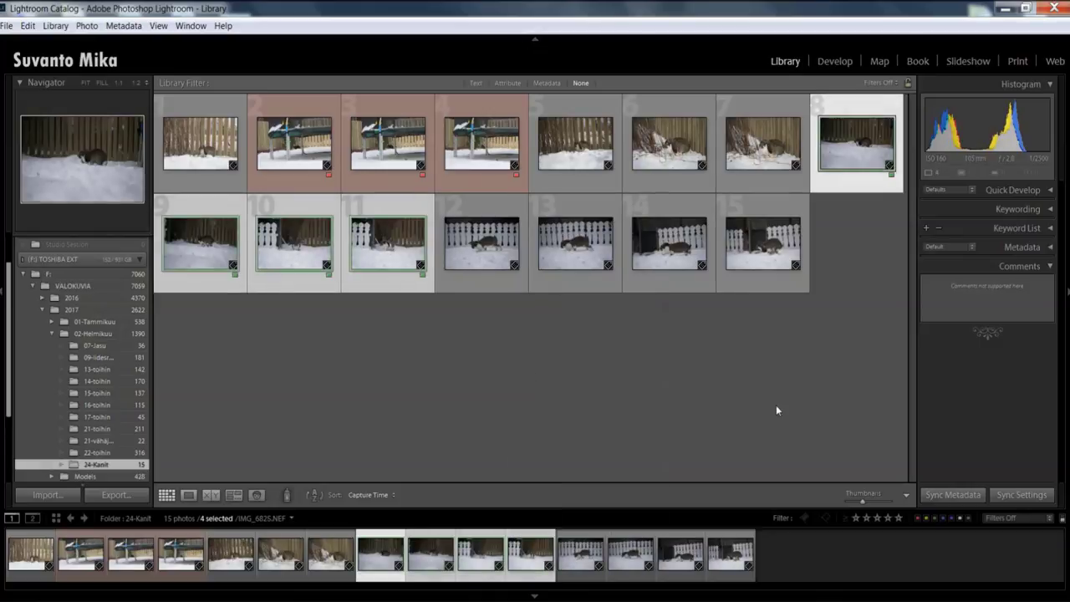
click(667, 452)
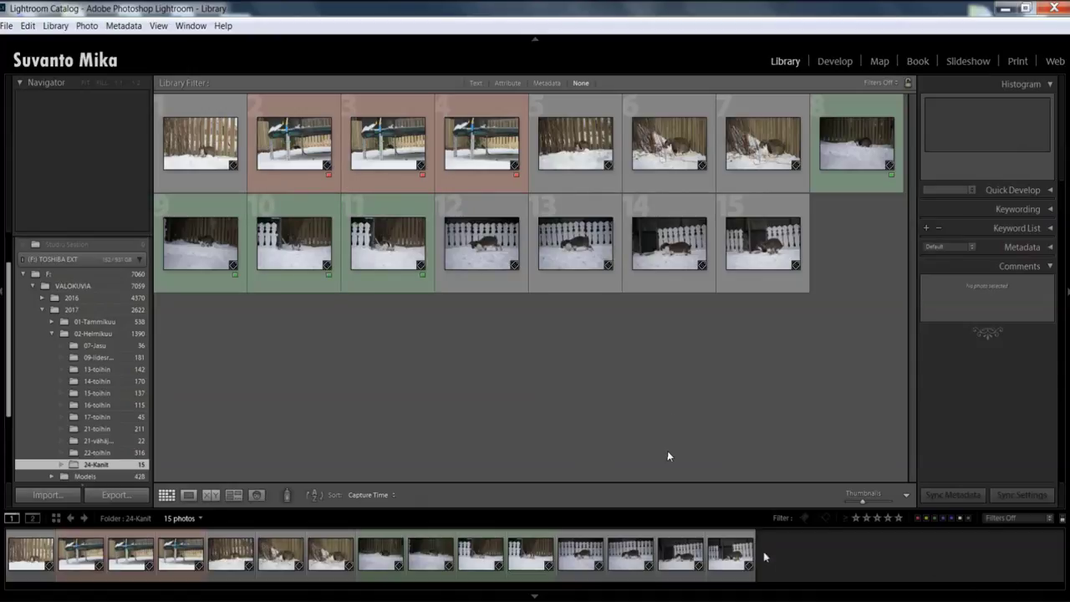
Toggle the red and green label filters on and off, then open the Text filter.
click(934, 518)
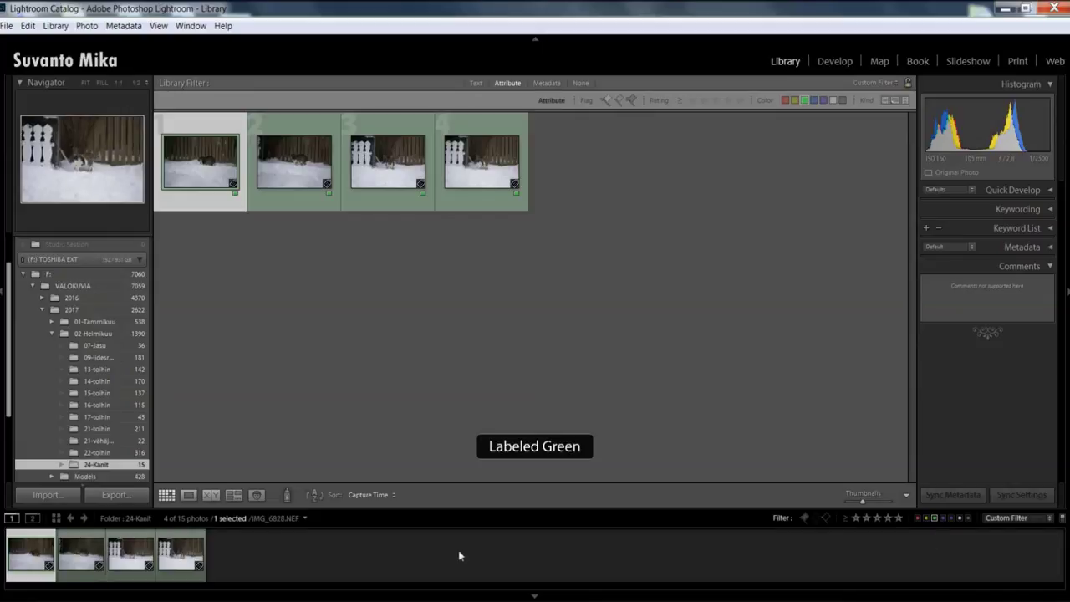
click(934, 519)
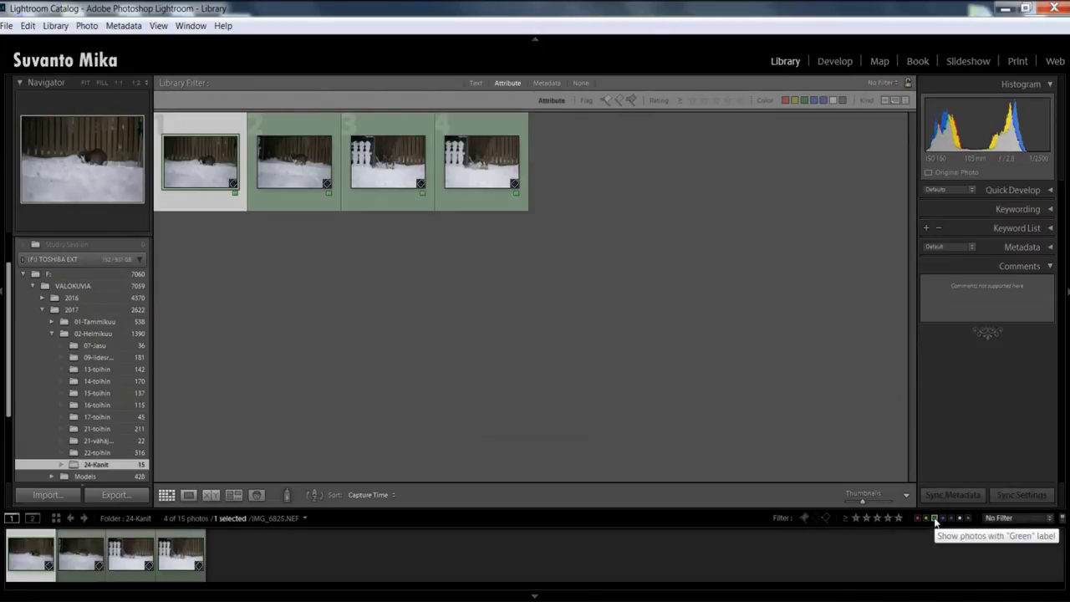
click(934, 518)
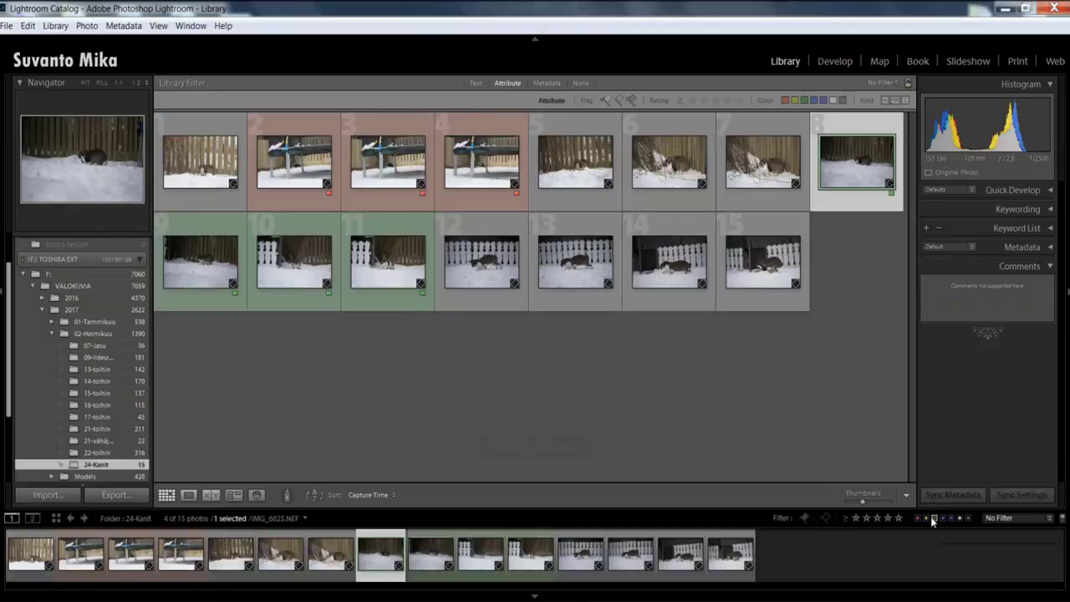
click(934, 518)
click(918, 518)
click(918, 518)
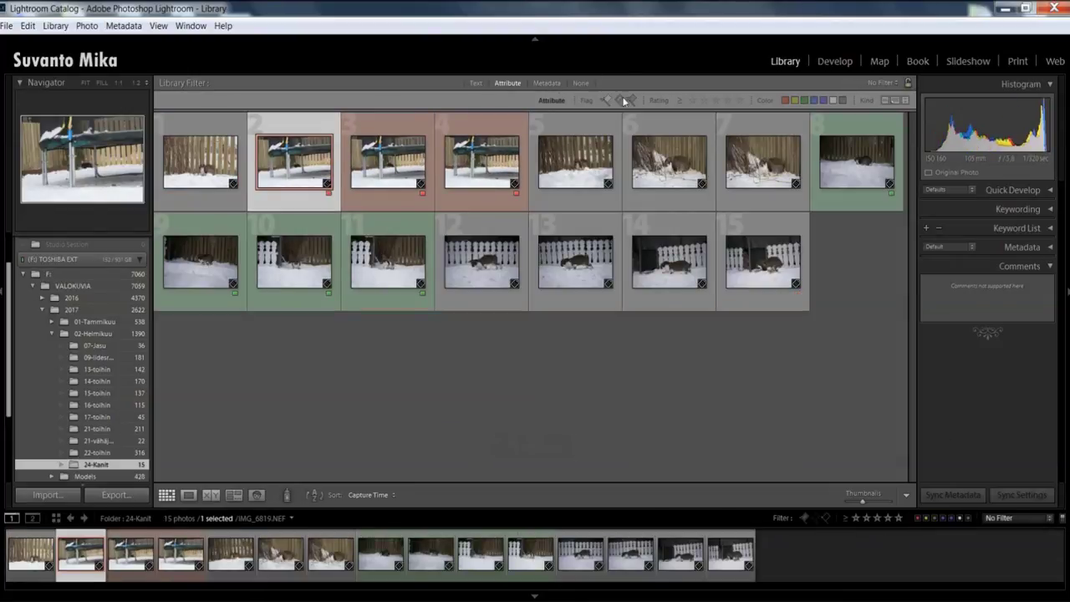
click(784, 100)
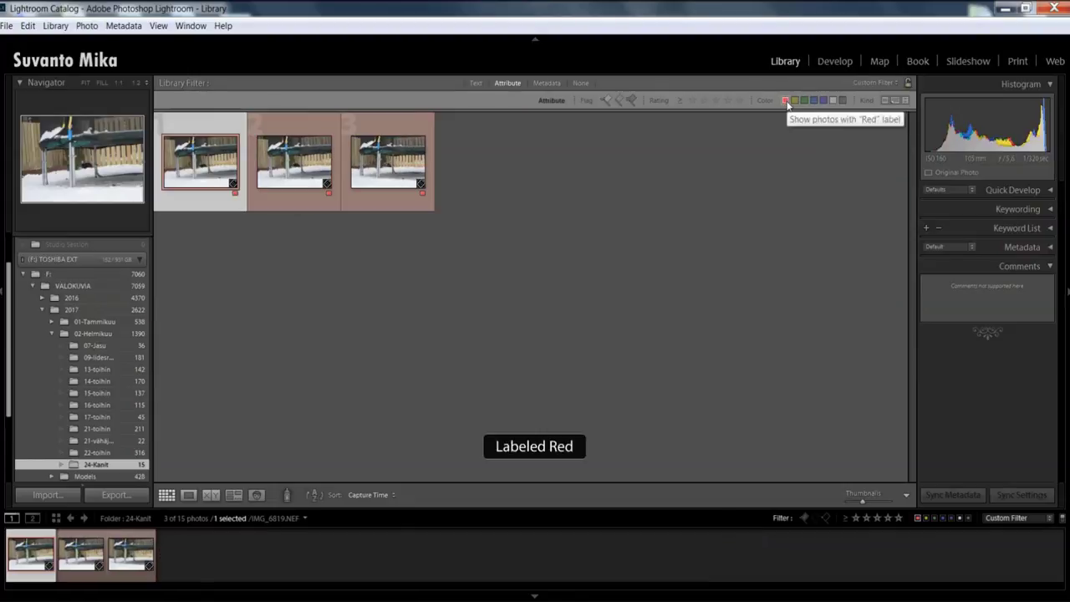
click(786, 101)
click(803, 100)
click(803, 100)
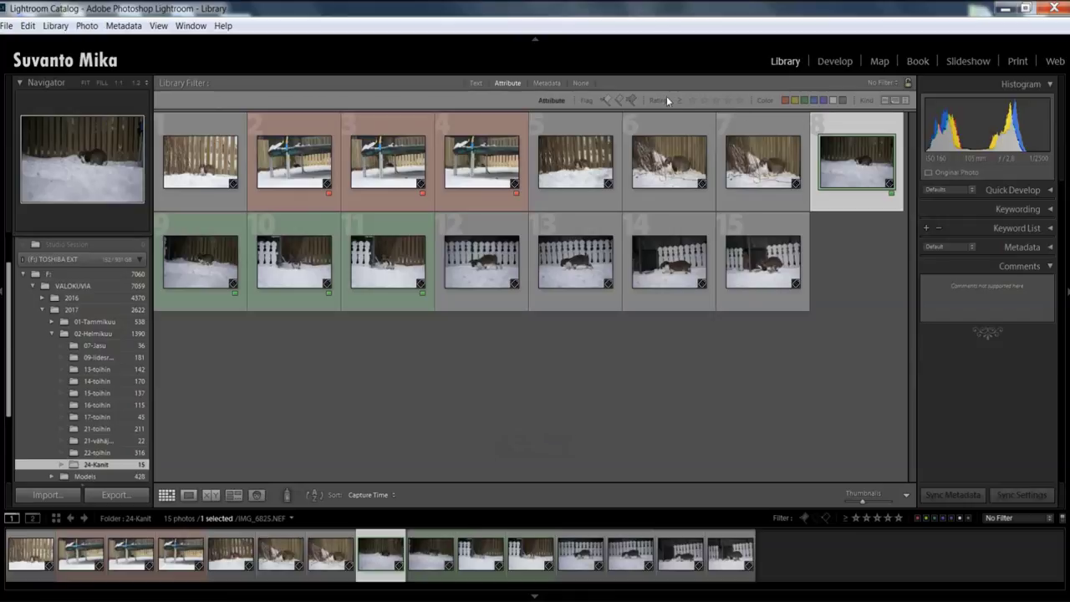
click(476, 84)
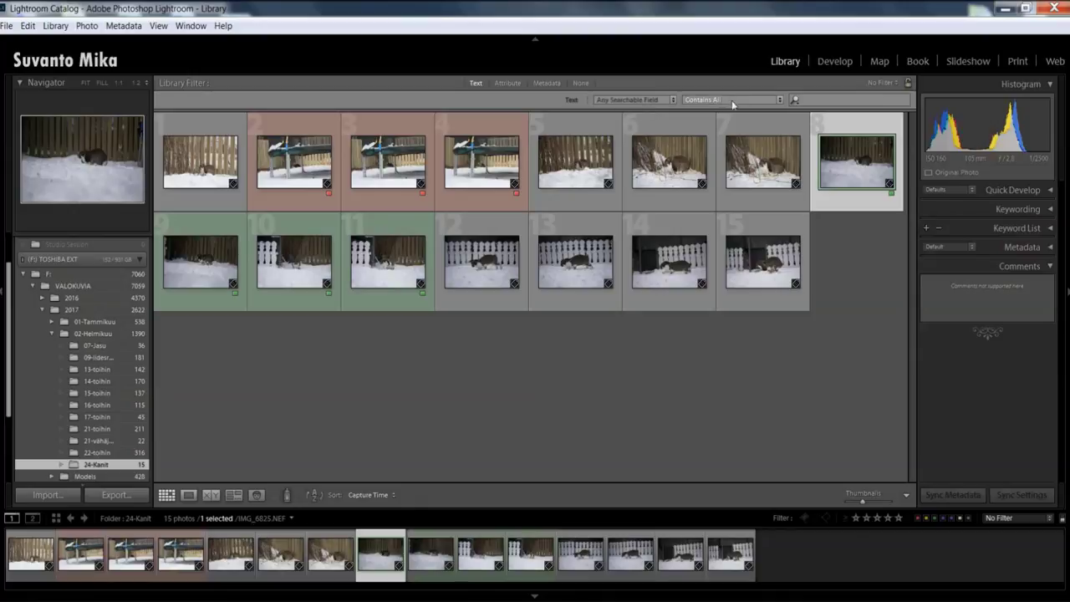
Add the keyword run to photo 14, the rabbit by the fence.
click(795, 99)
click(823, 99)
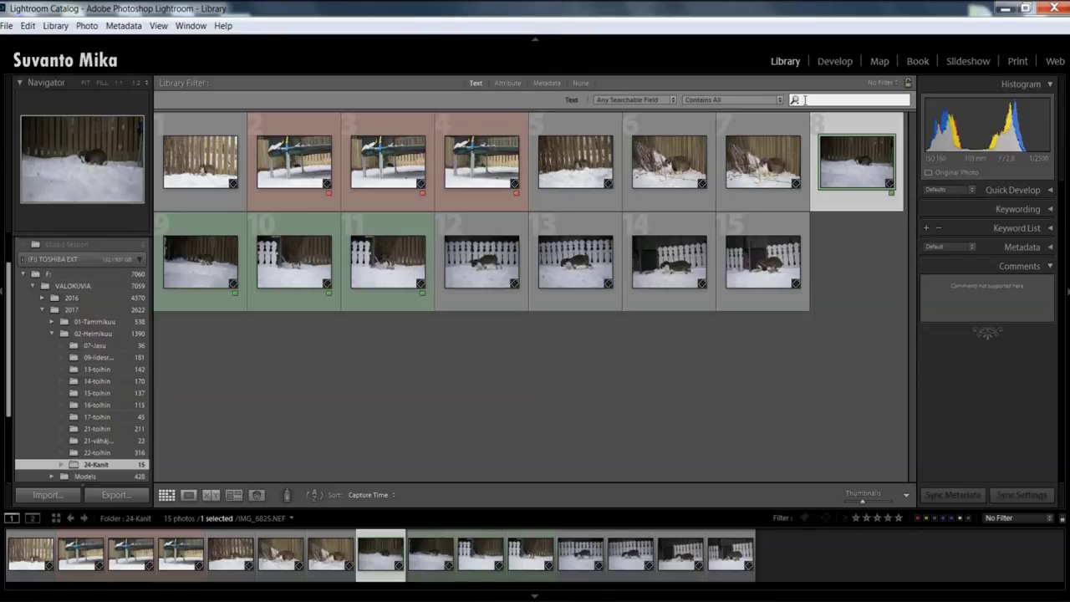
click(668, 262)
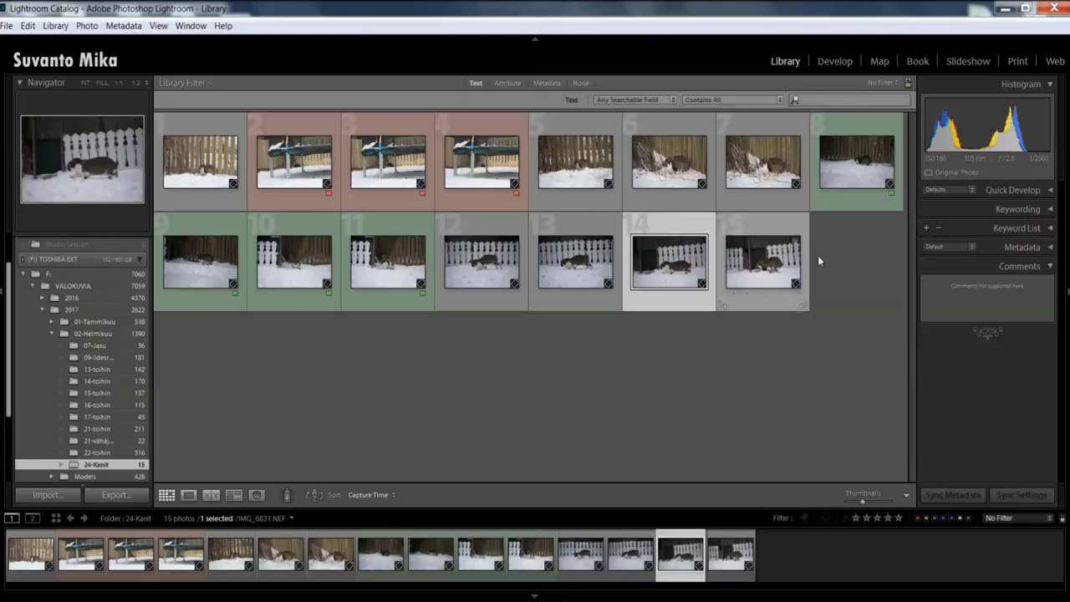
click(1048, 210)
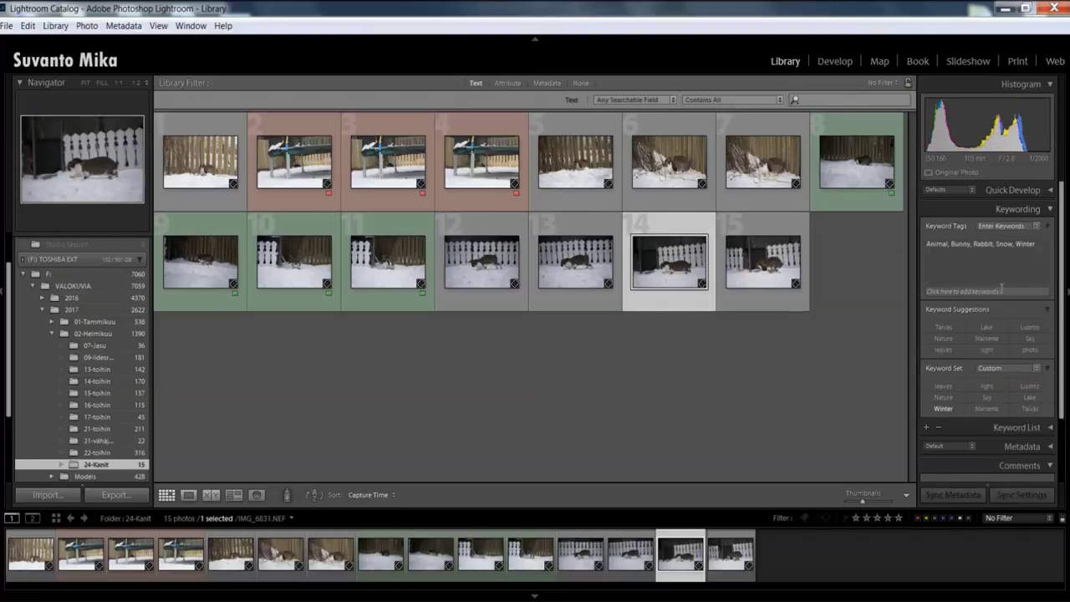
click(1037, 252)
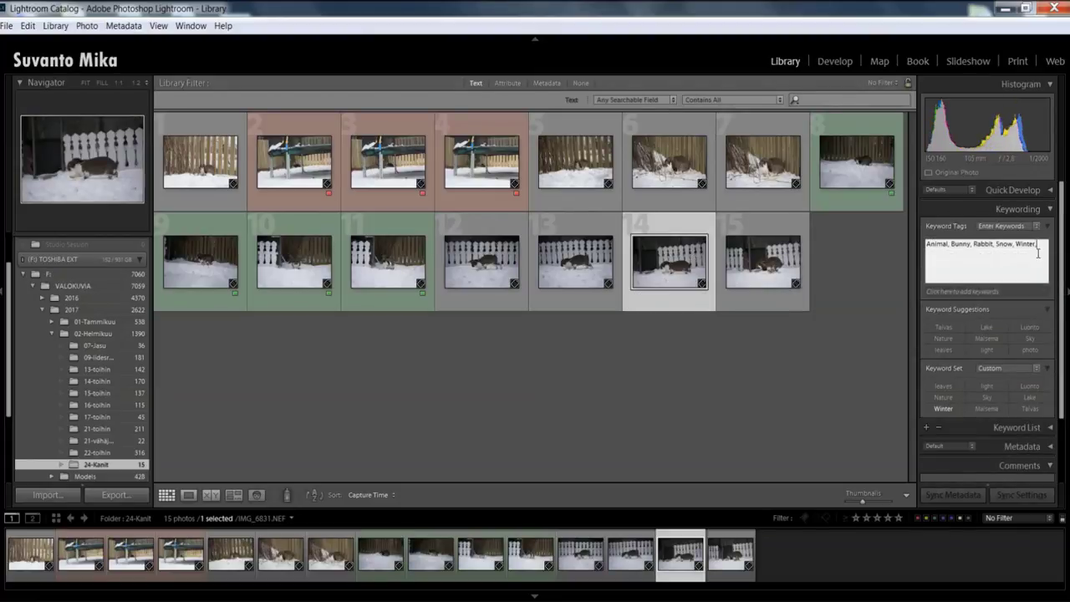
text(,run)
key(Return)
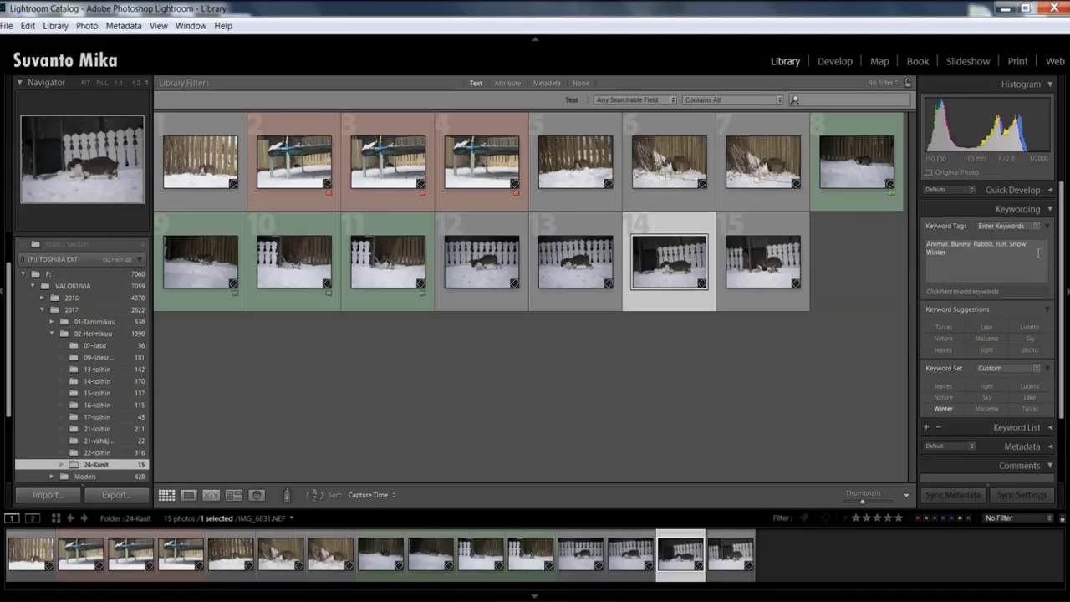
click(1044, 209)
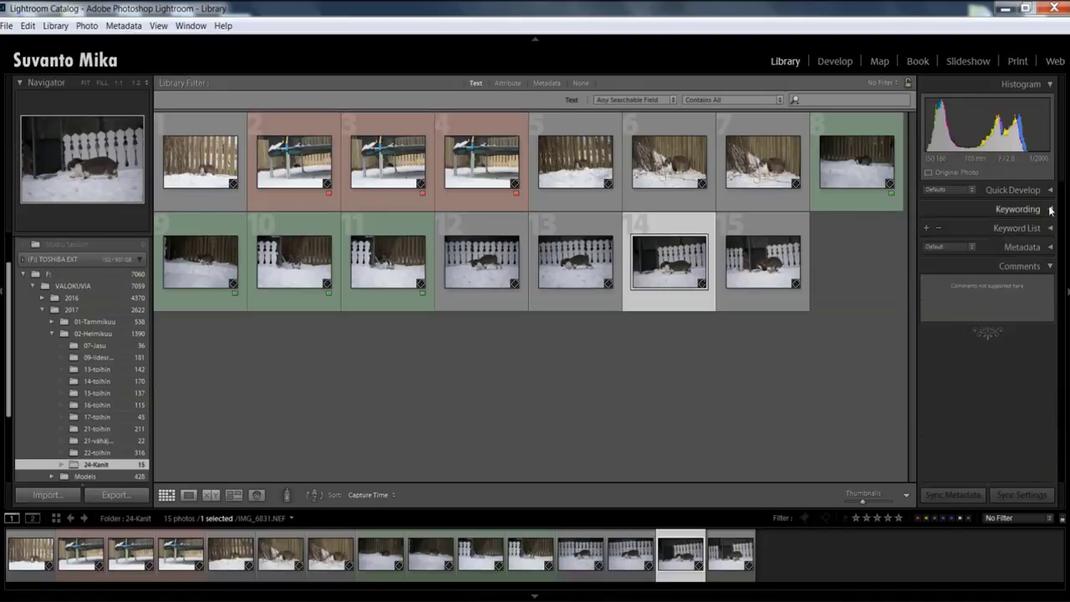
Search the photos for 'run' with the Text filter, then clear the search.
click(552, 258)
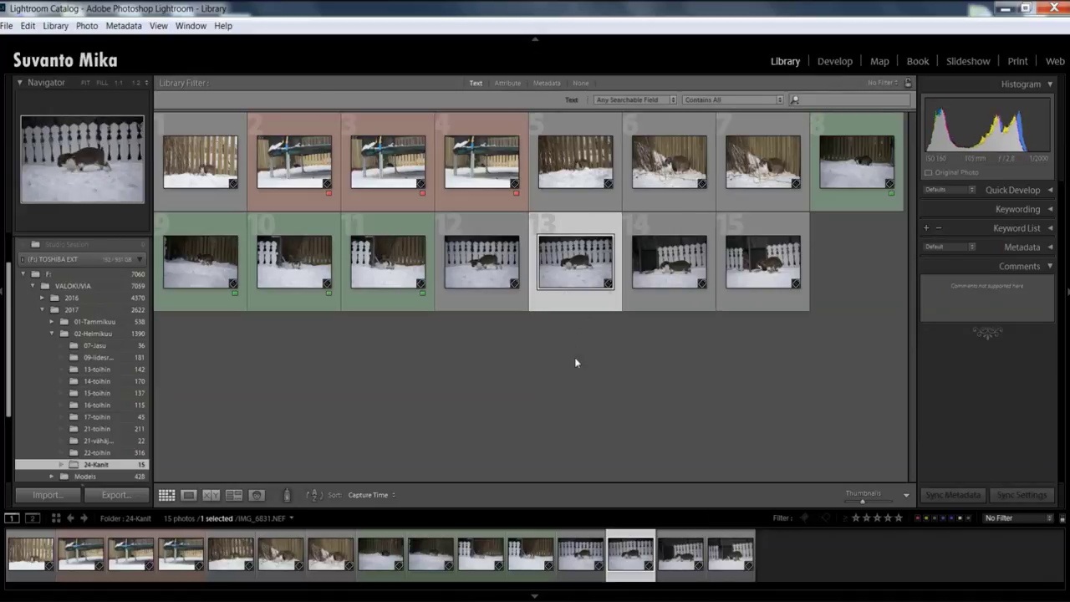
click(574, 357)
click(823, 100)
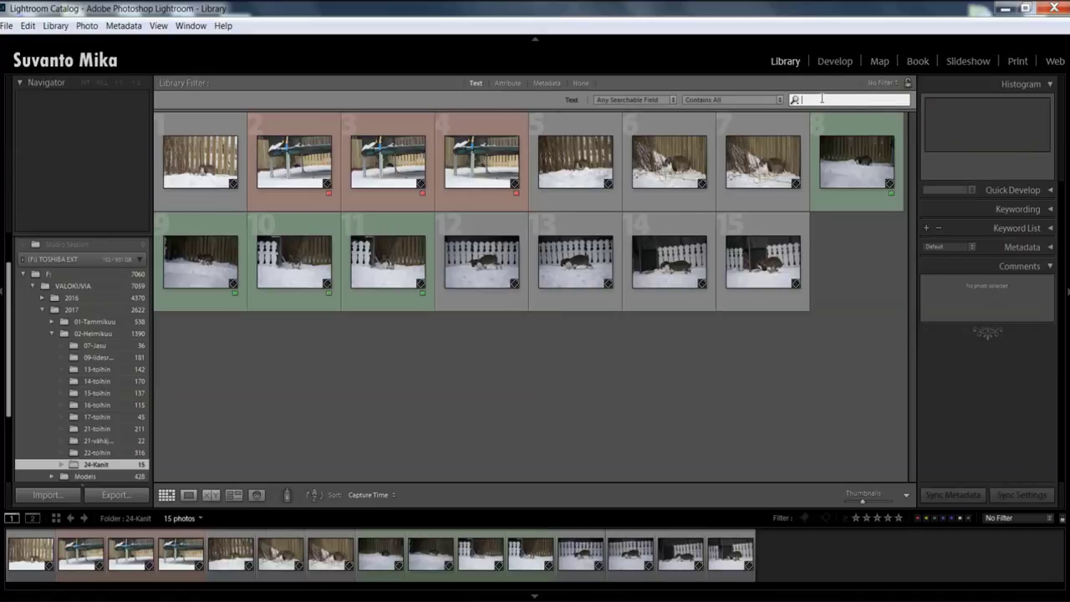
text(run)
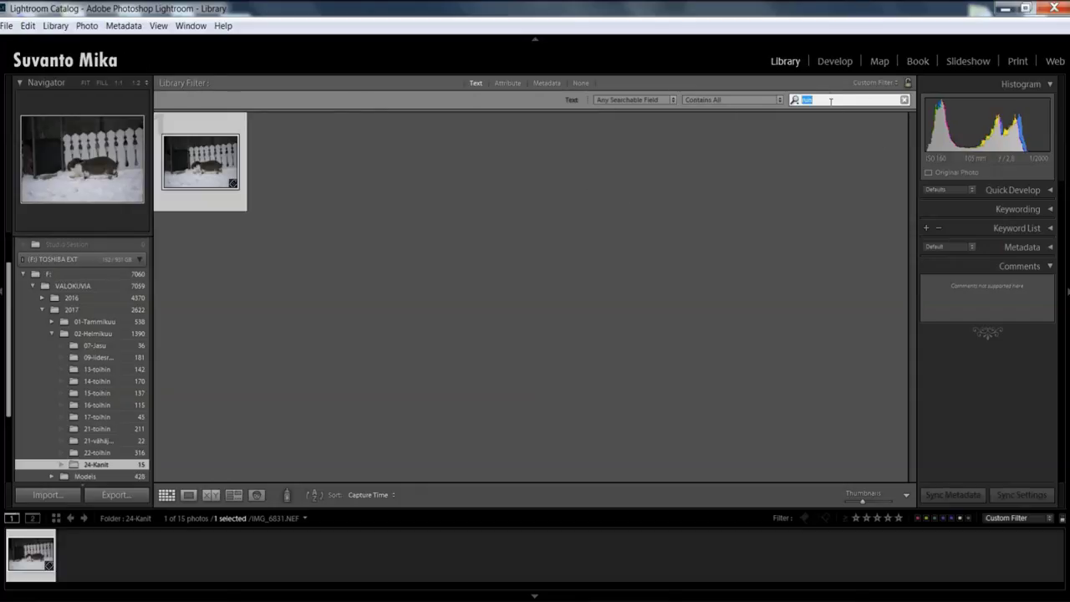
key(BackSpace)
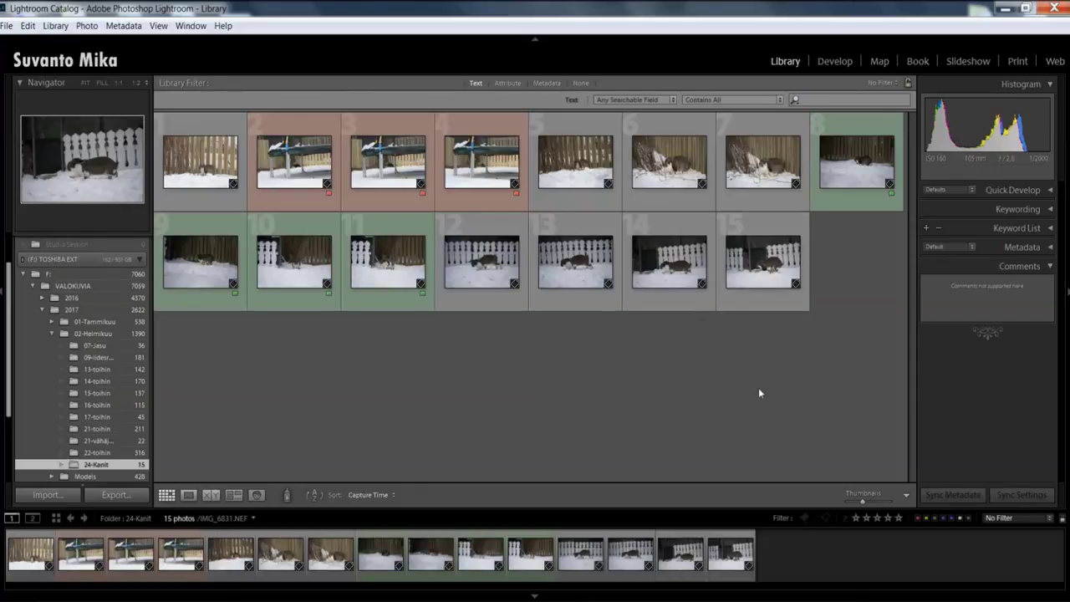
Select photo 13 and filter the grid to file names containing '683'.
click(759, 388)
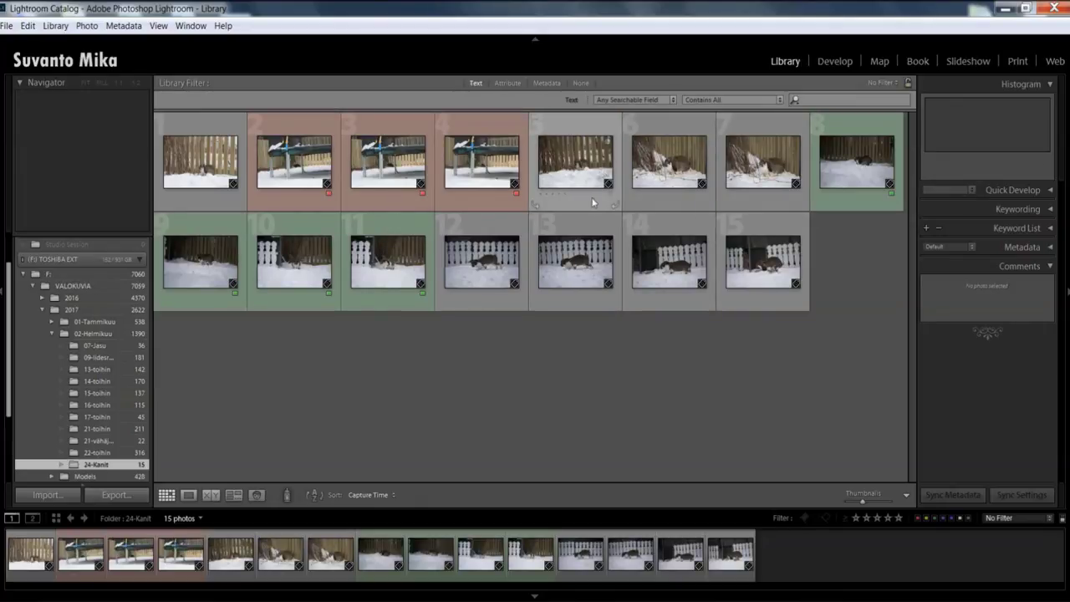
click(566, 262)
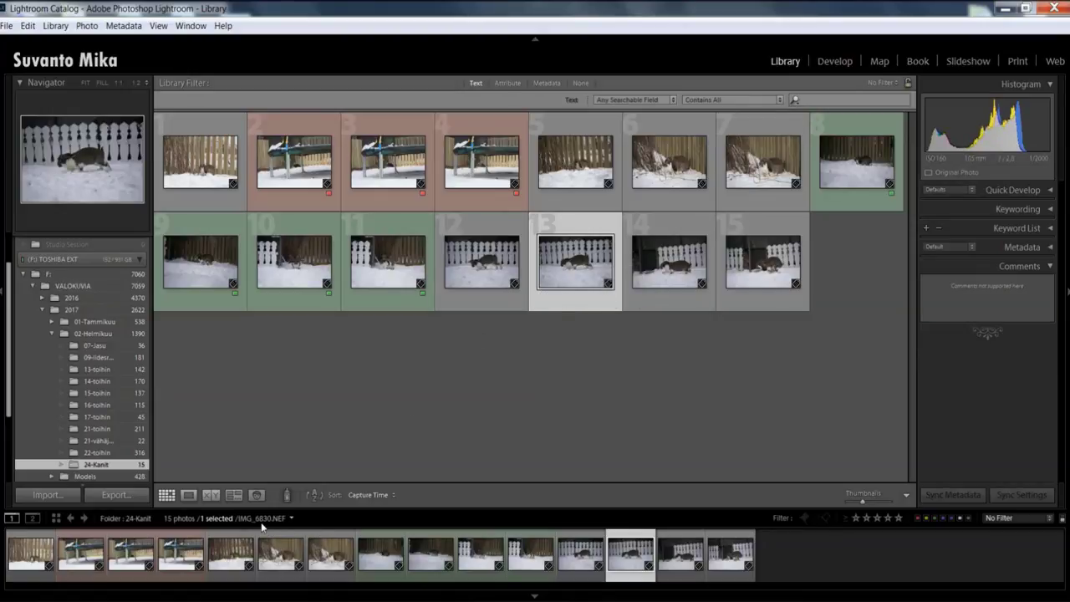
click(653, 101)
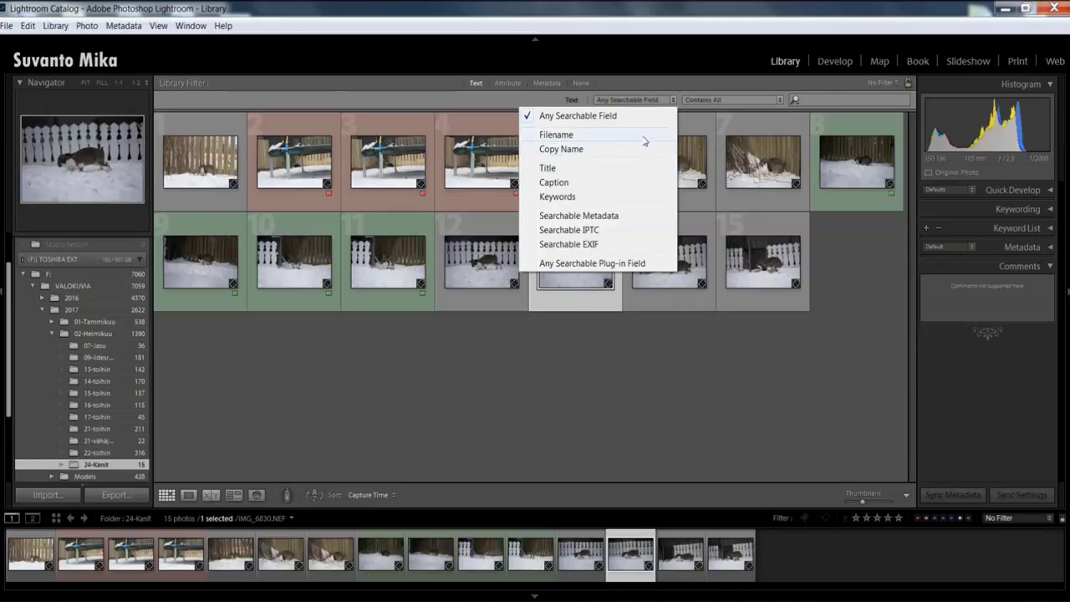
click(644, 142)
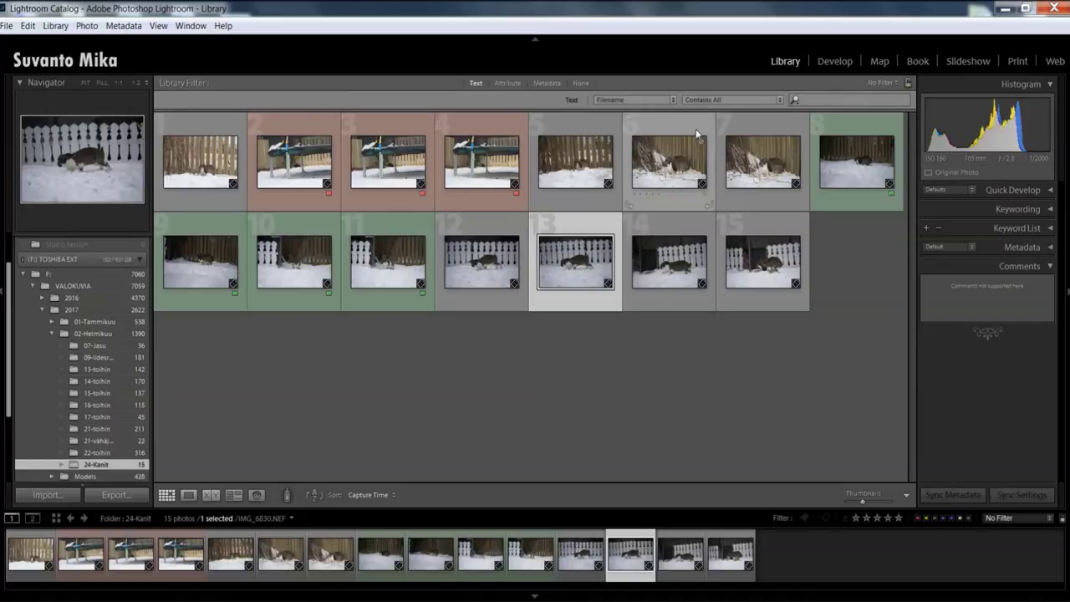
click(748, 100)
click(749, 117)
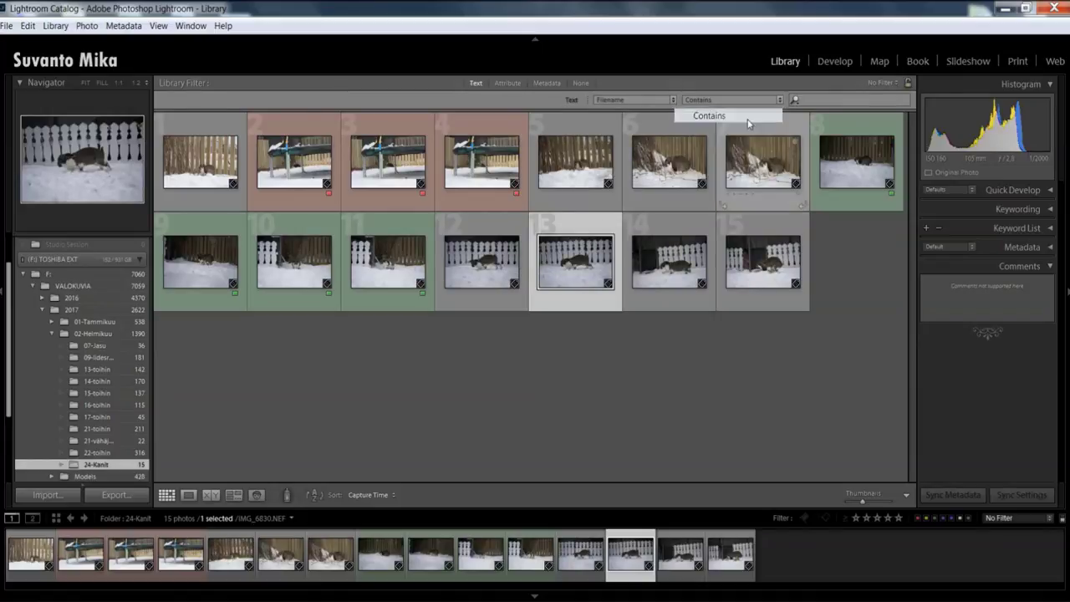
click(843, 100)
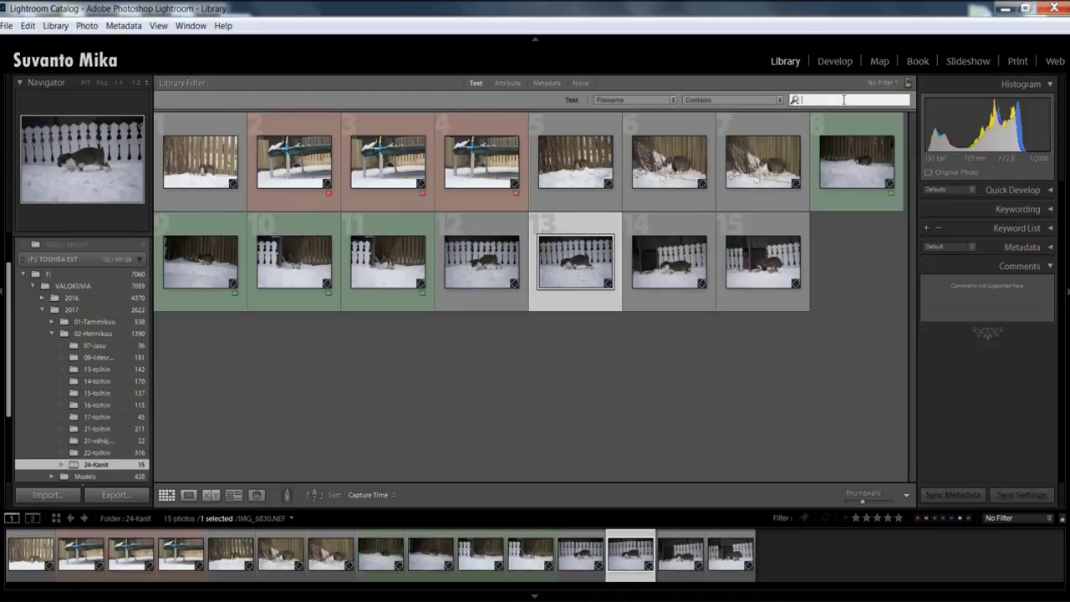
text(683)
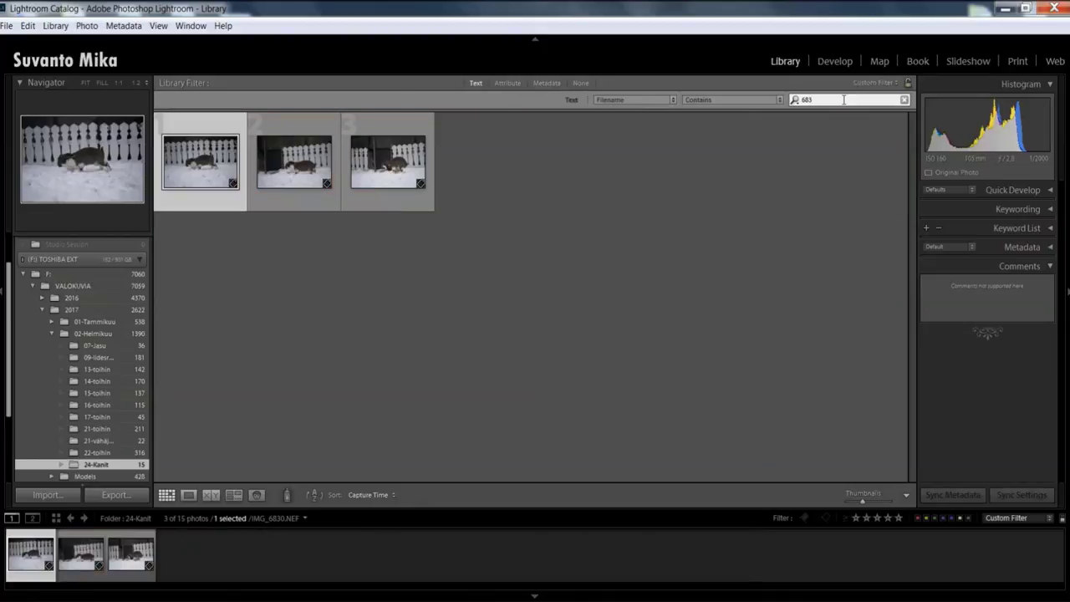
Step through the search results, then clear the filename search and deselect the photo.
click(269, 171)
click(380, 159)
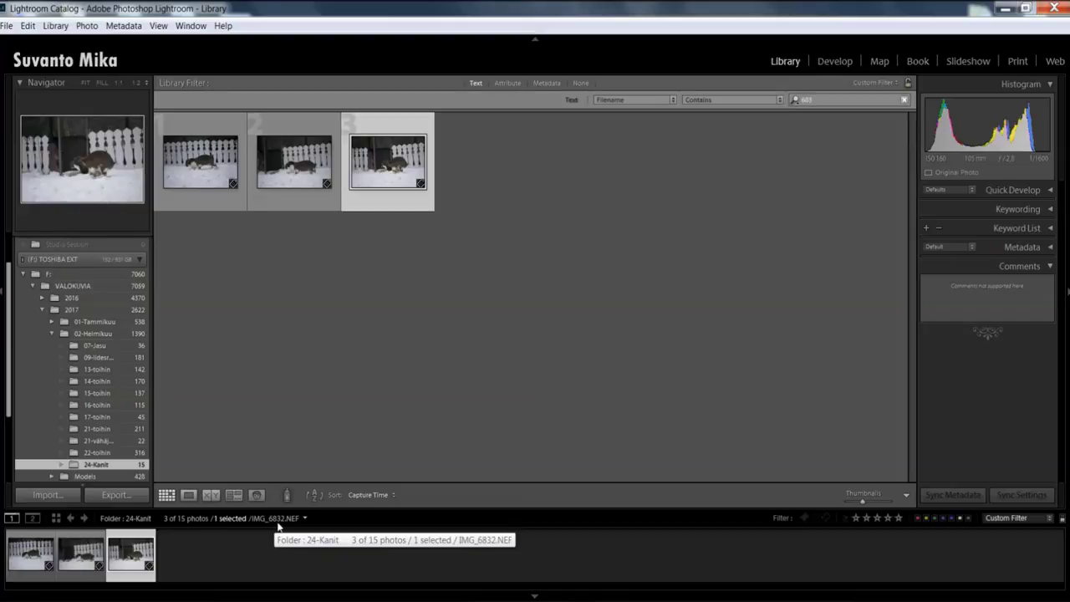
key(Left)
key(Left)
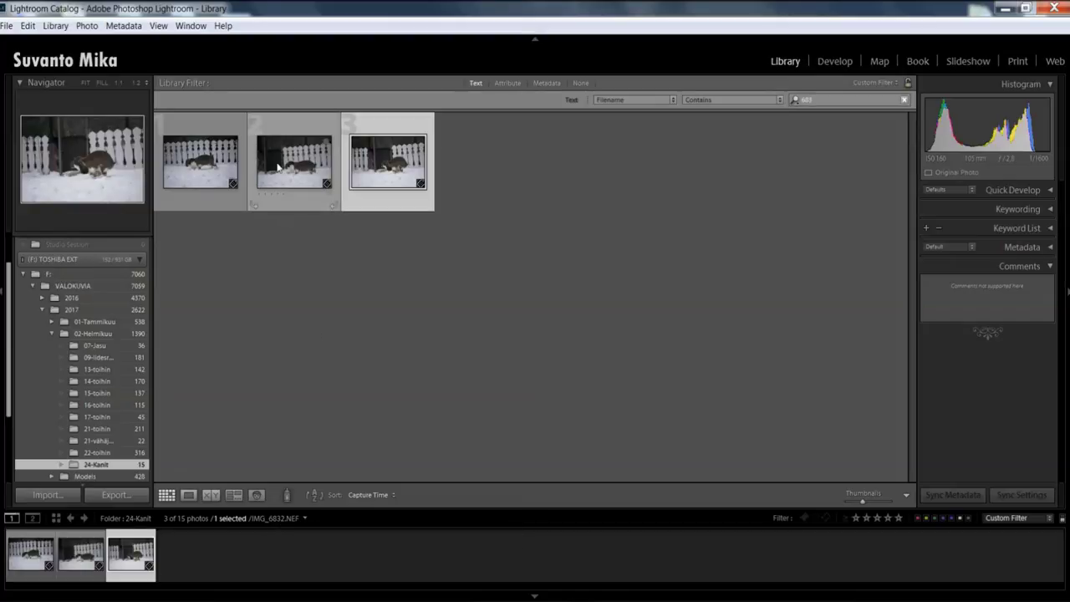
click(903, 100)
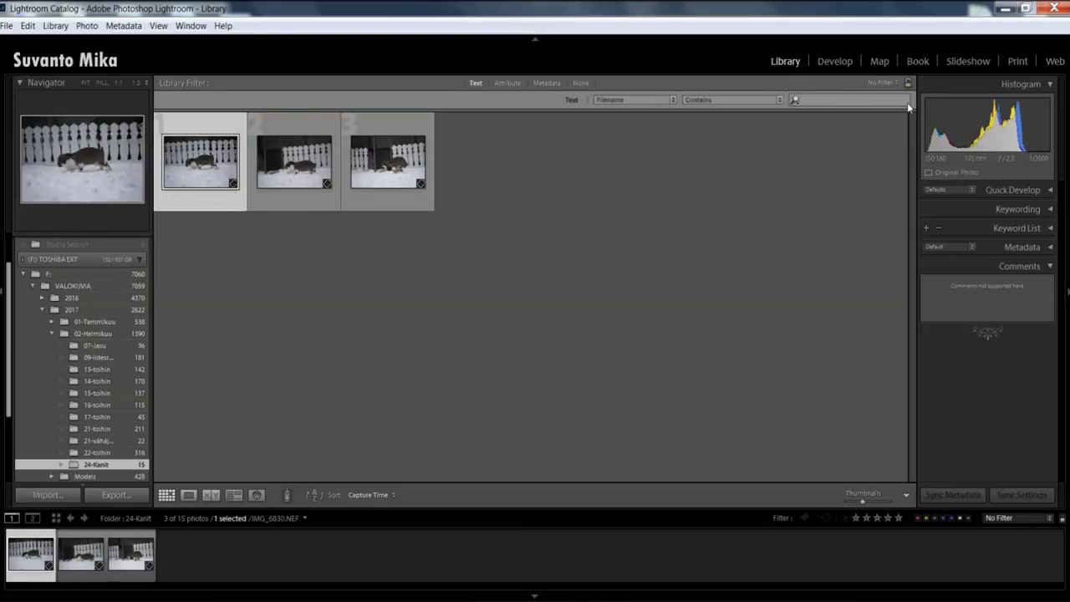
click(609, 391)
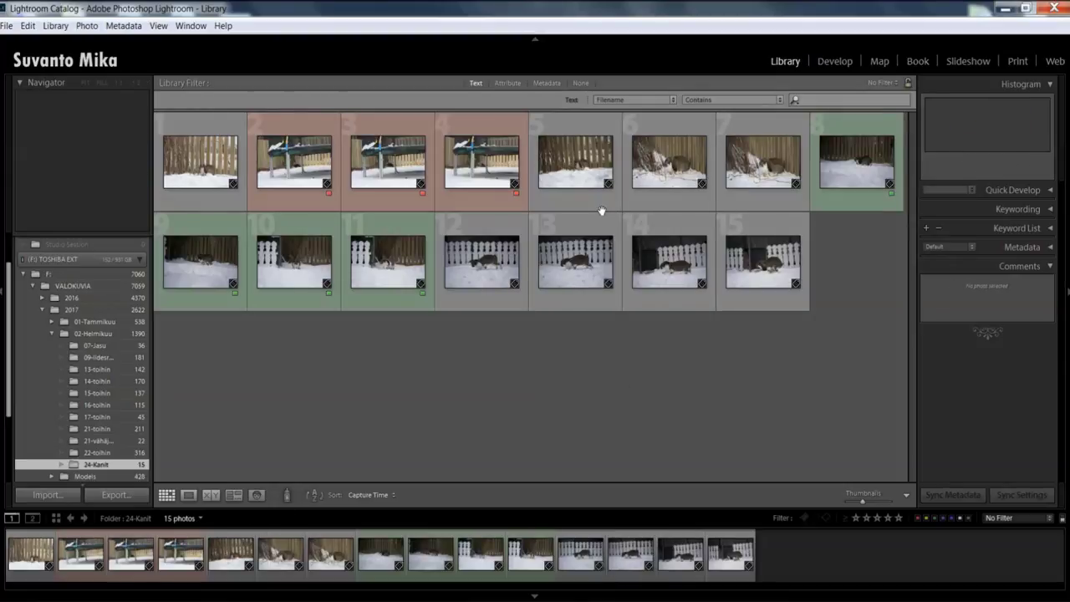
Check the Attribute rating options, then switch to the Metadata filter by date, camera, lens and label.
click(507, 82)
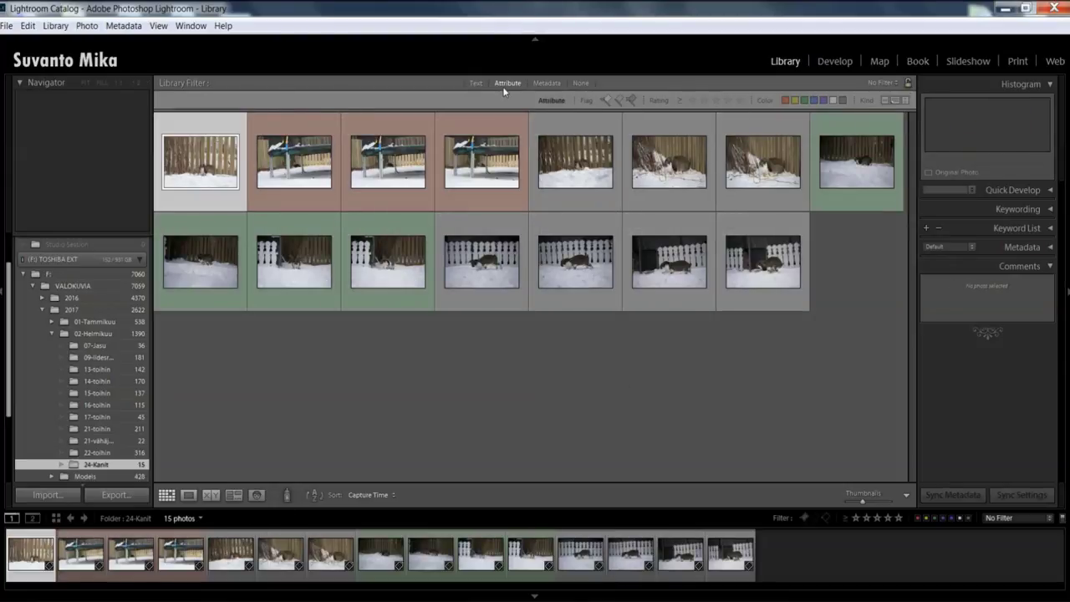
click(678, 104)
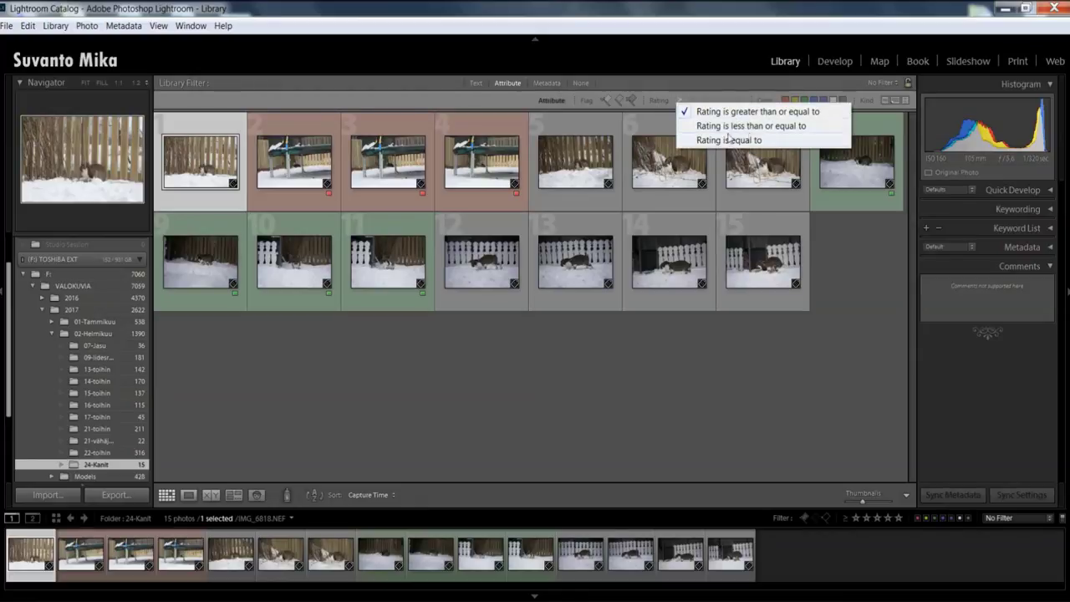
click(704, 75)
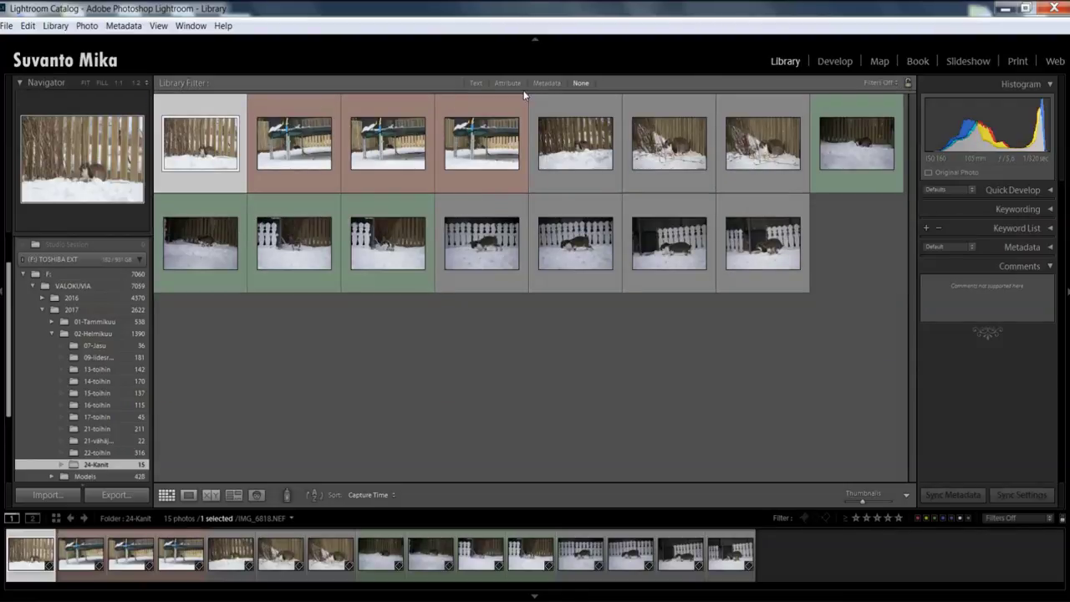
click(546, 84)
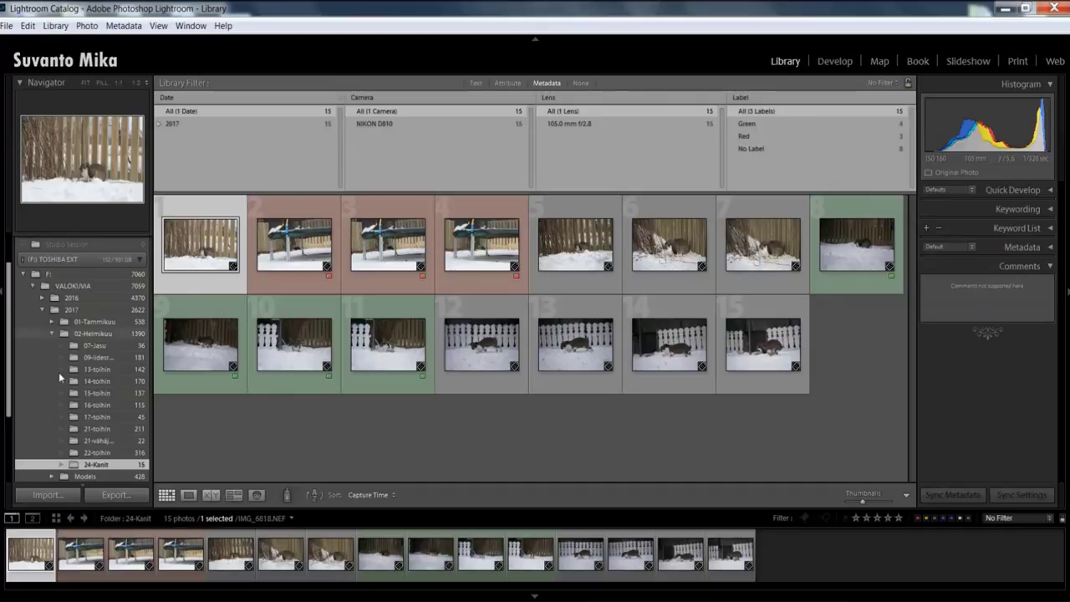
View the 2017 folder, toggle off the Metadata browser, and return to the 24-Kanit folder.
click(75, 309)
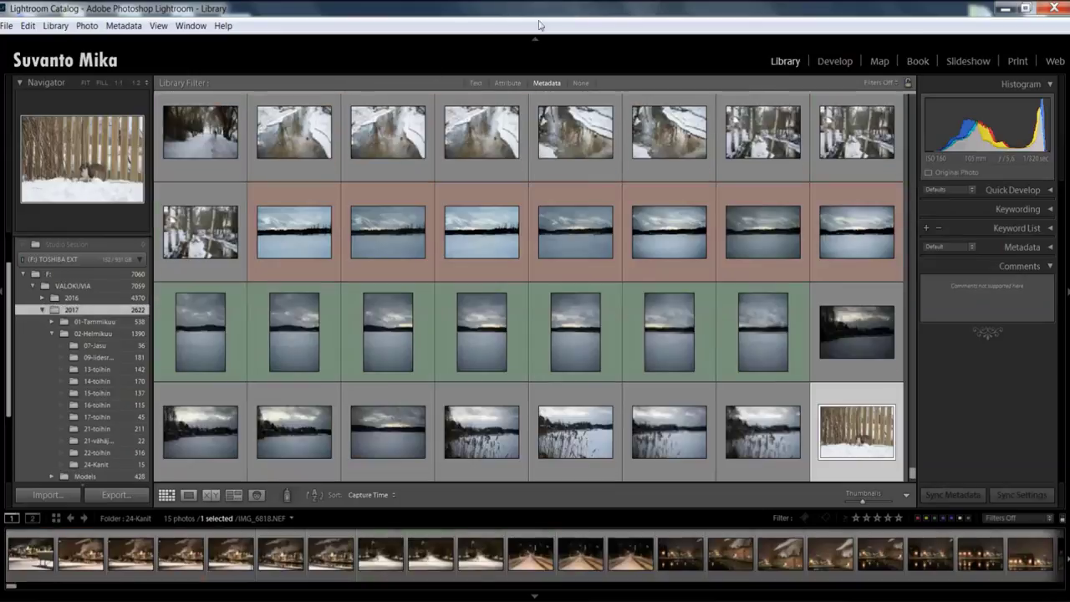
click(546, 83)
click(548, 84)
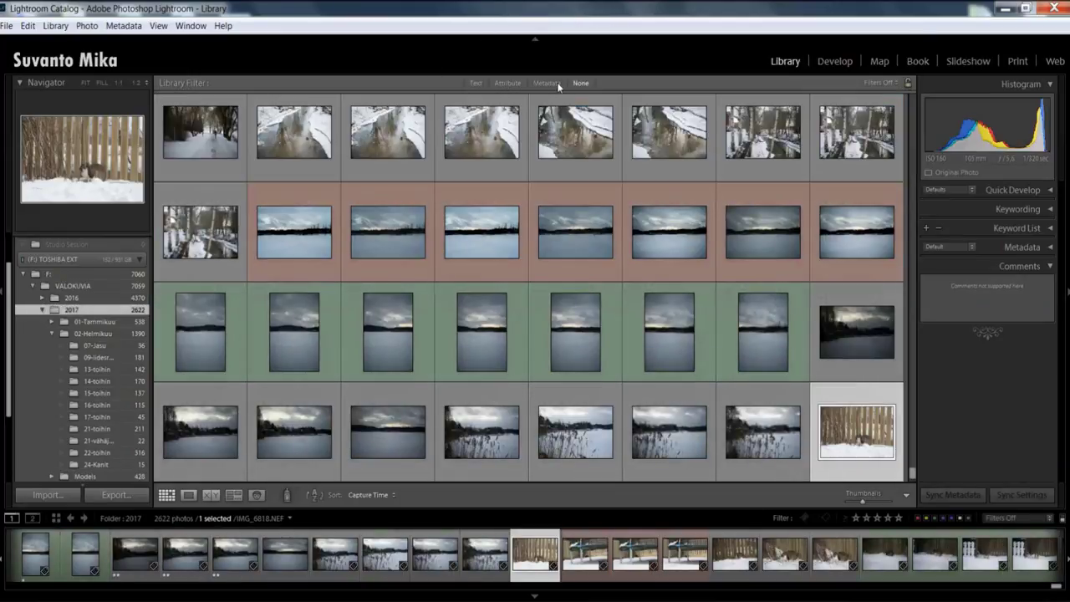
click(555, 84)
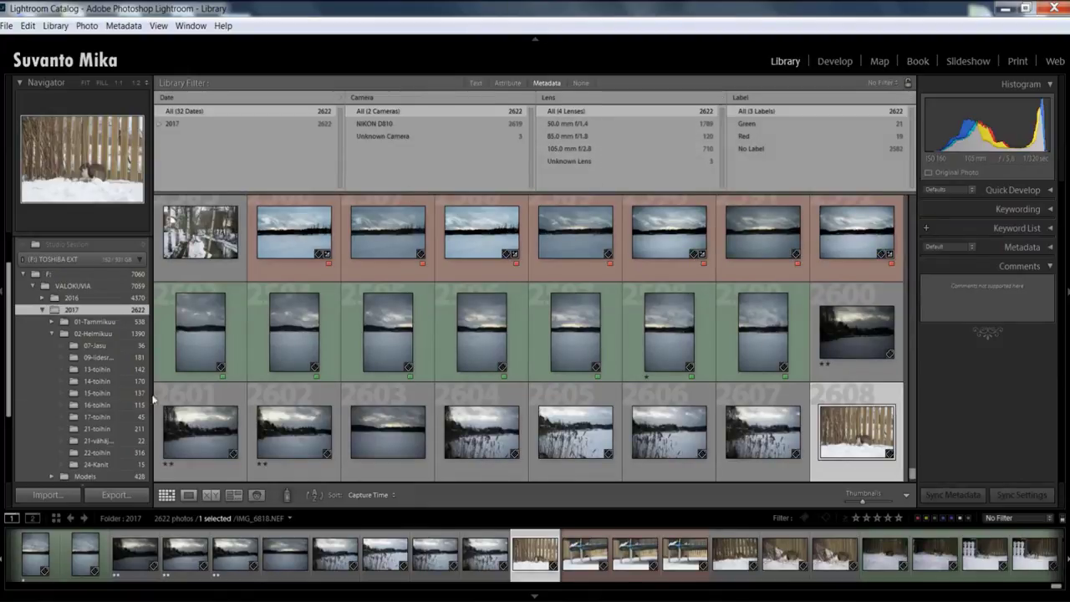
click(109, 466)
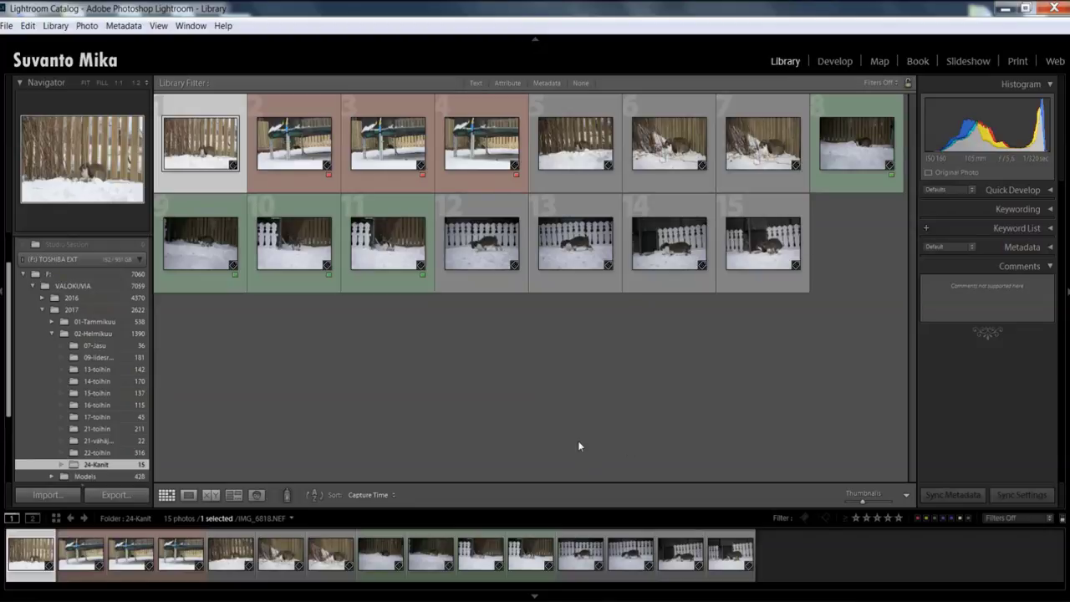
click(190, 495)
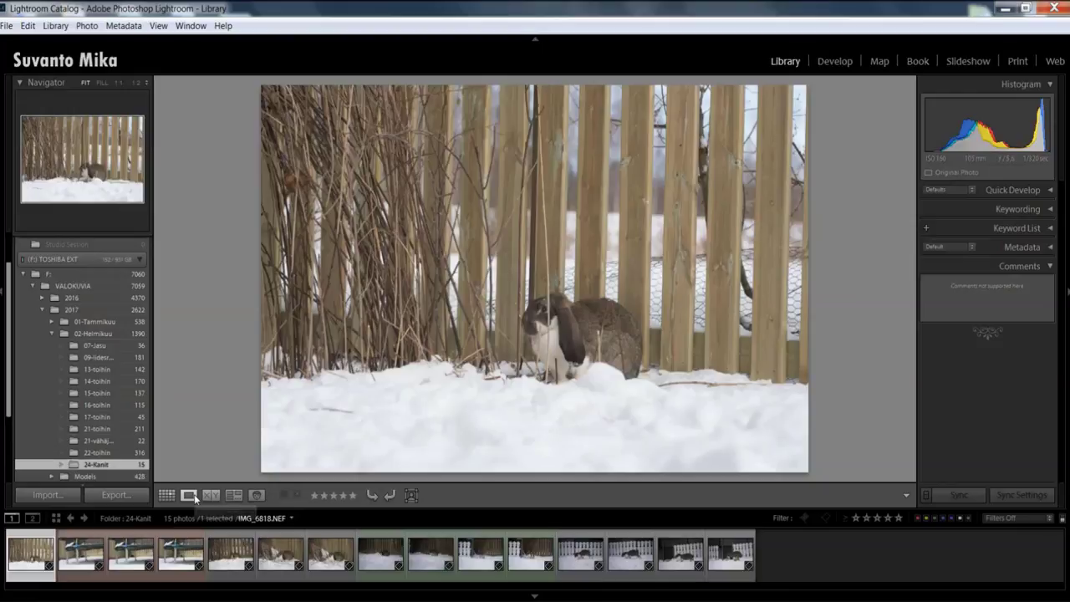
click(210, 494)
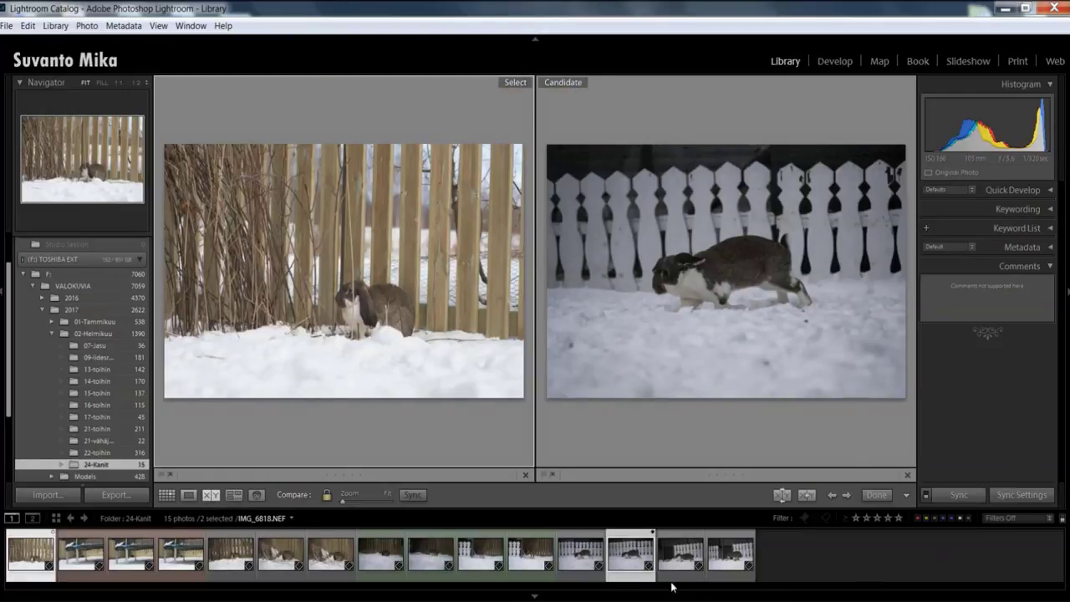
click(677, 555)
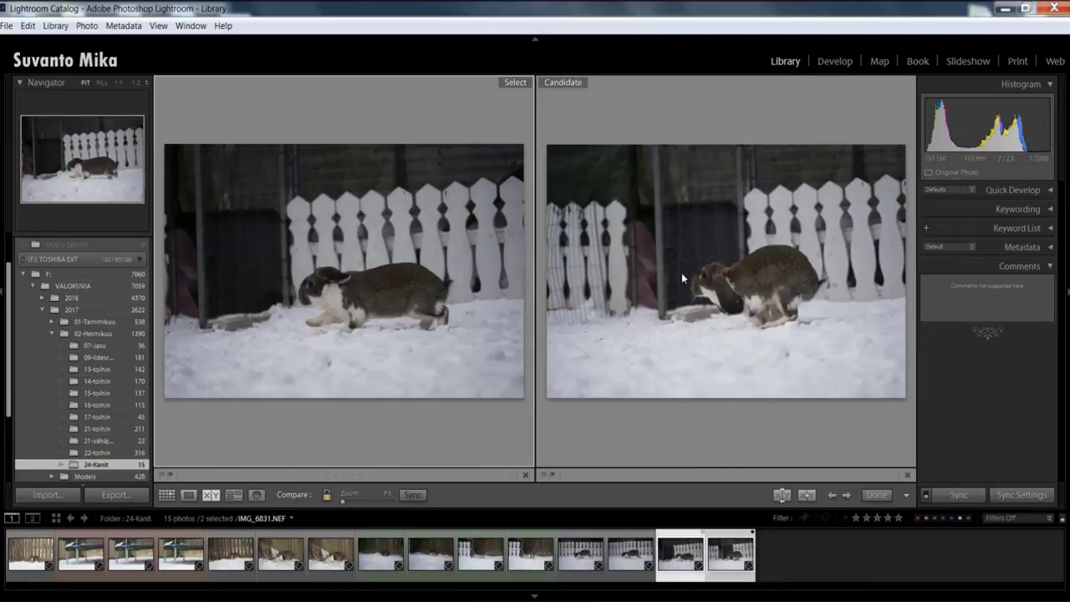
click(484, 572)
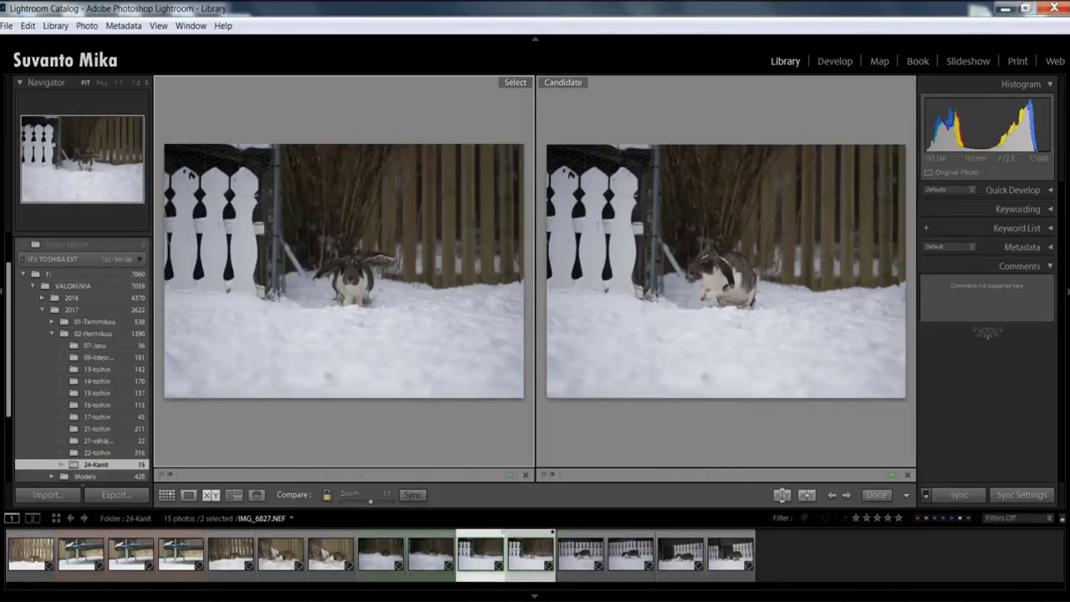
click(372, 314)
click(180, 575)
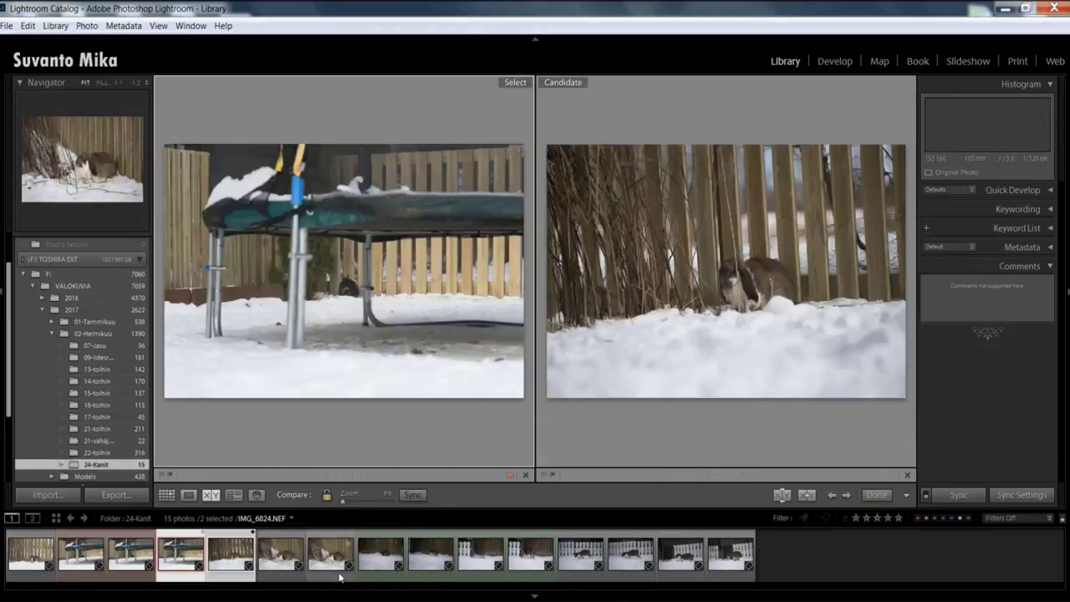
click(475, 300)
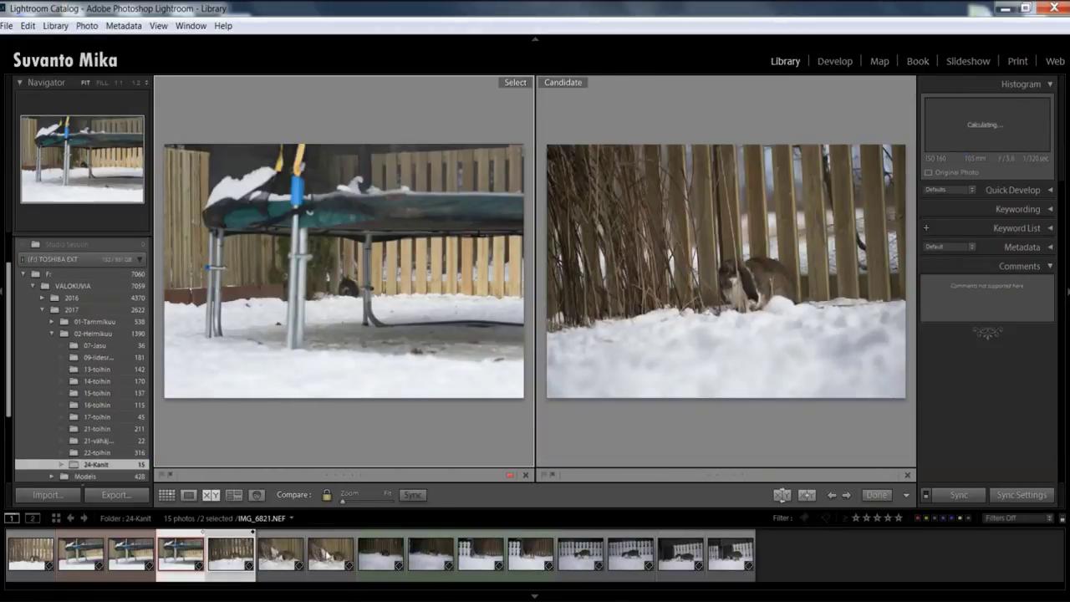
ctrl+click(330, 554)
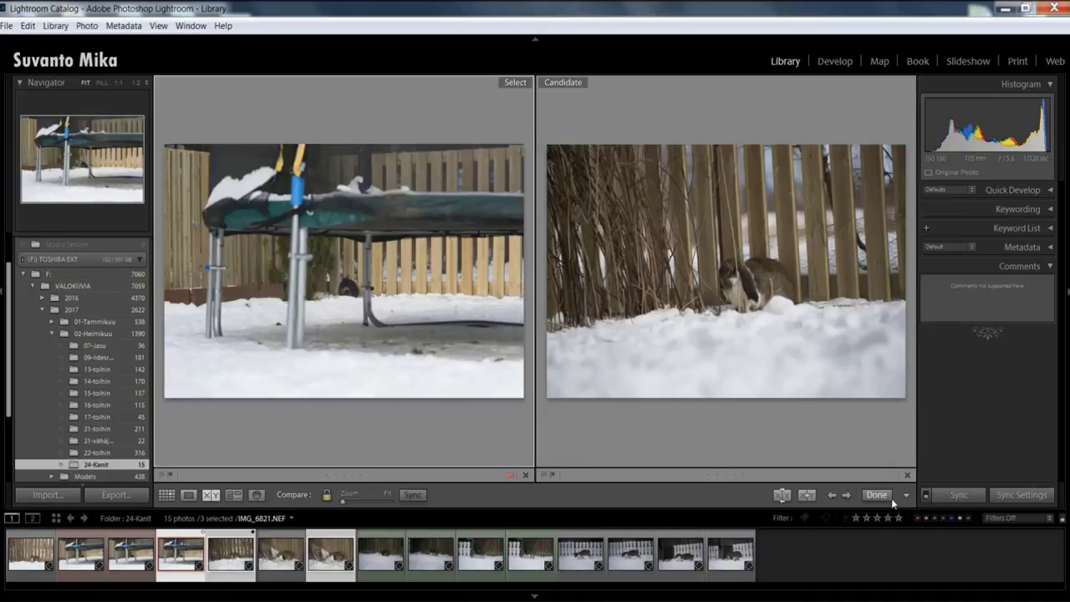
click(909, 476)
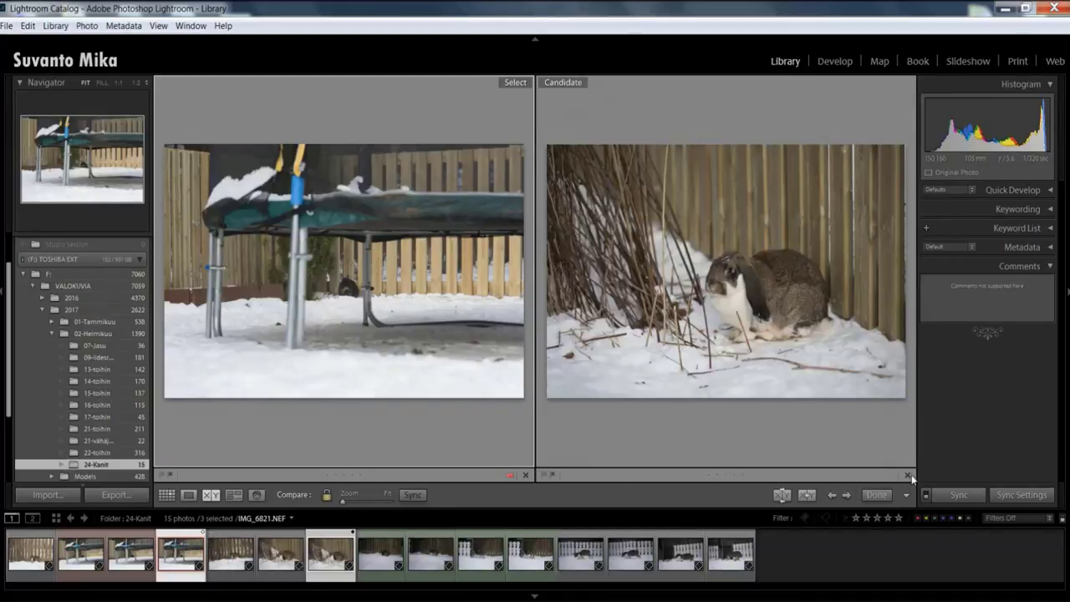
click(234, 495)
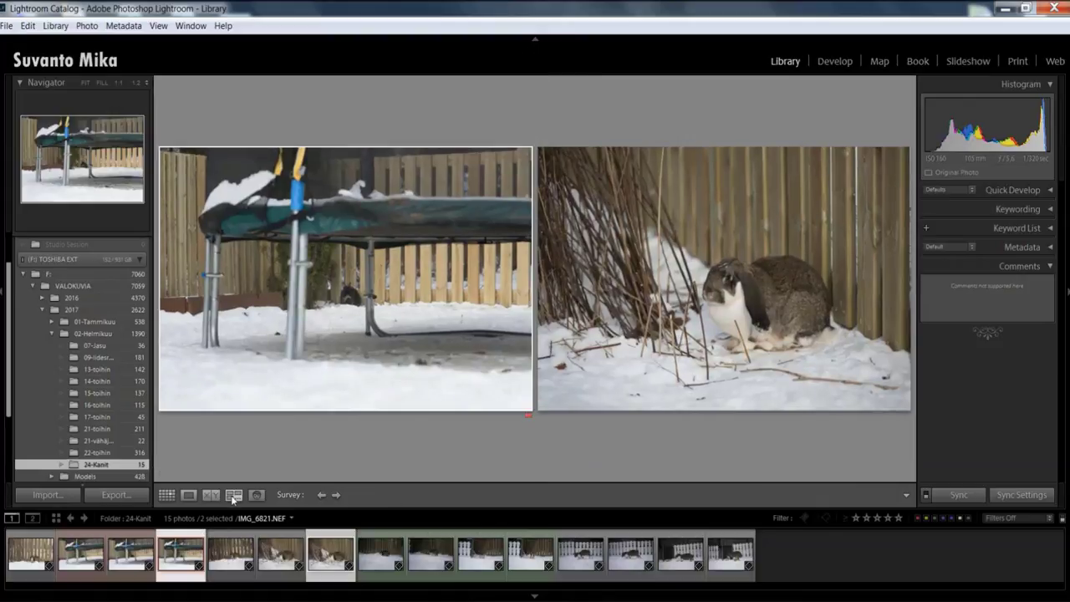
key(Right)
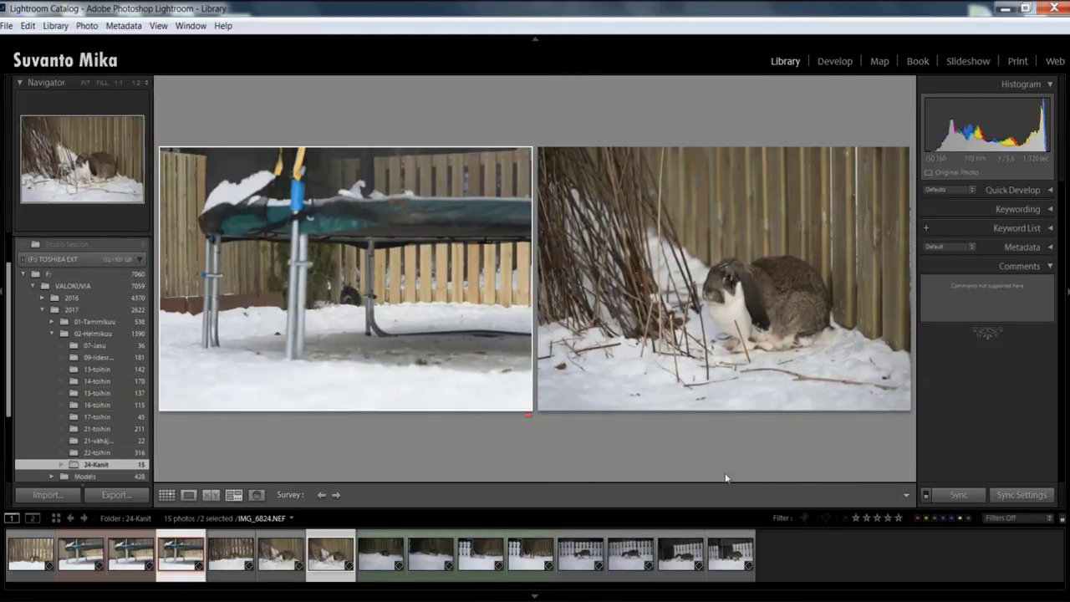
key(Left)
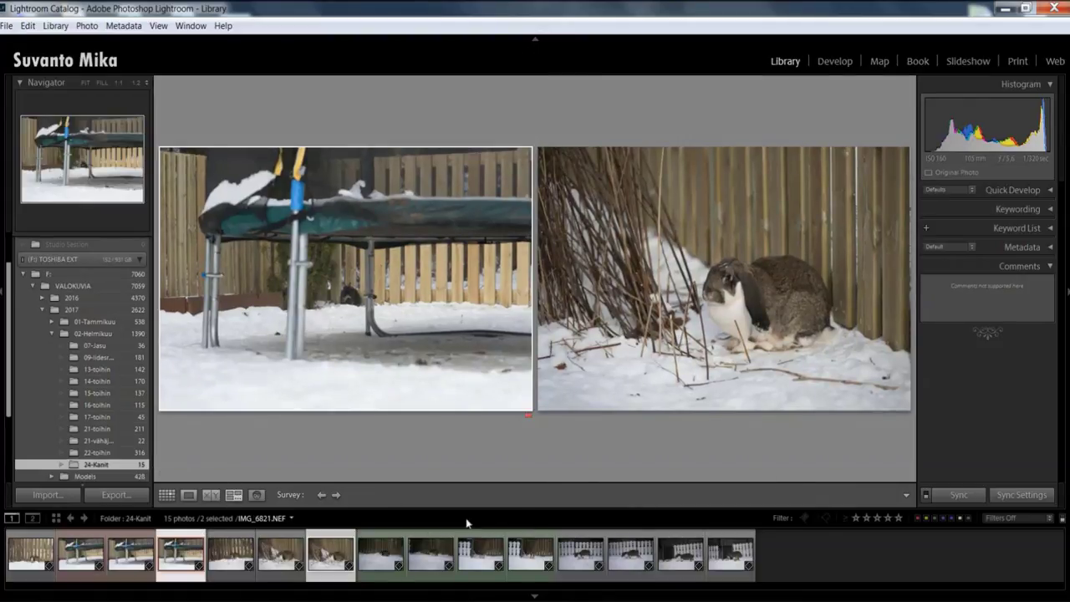
click(256, 494)
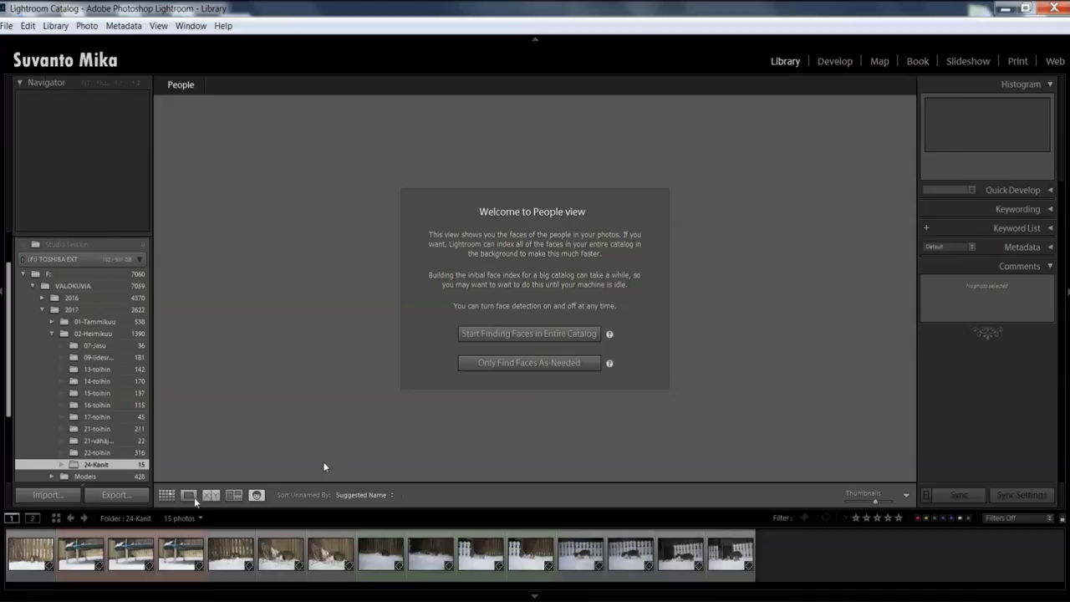
key(g)
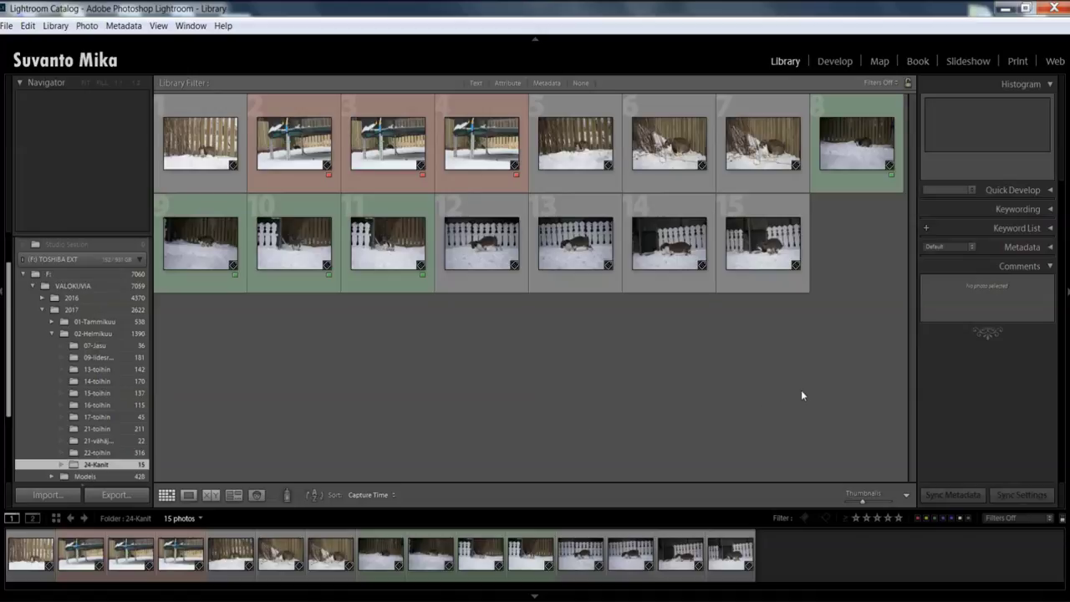
In Develop, compare the rabbit photos and zoom 1:1 on the sitting rabbit's head.
click(832, 62)
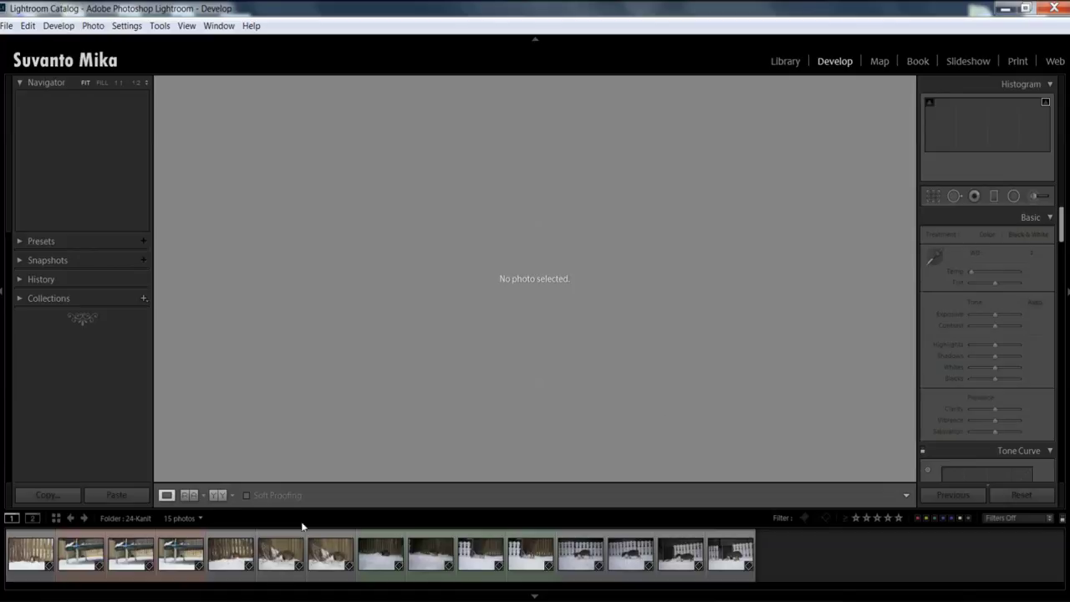
click(31, 567)
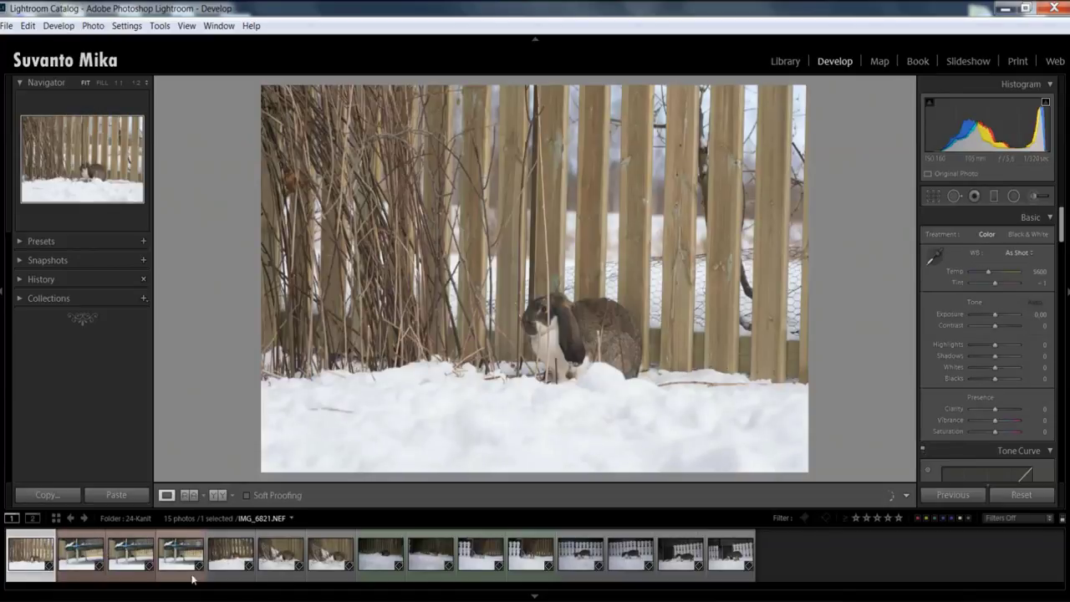
click(251, 567)
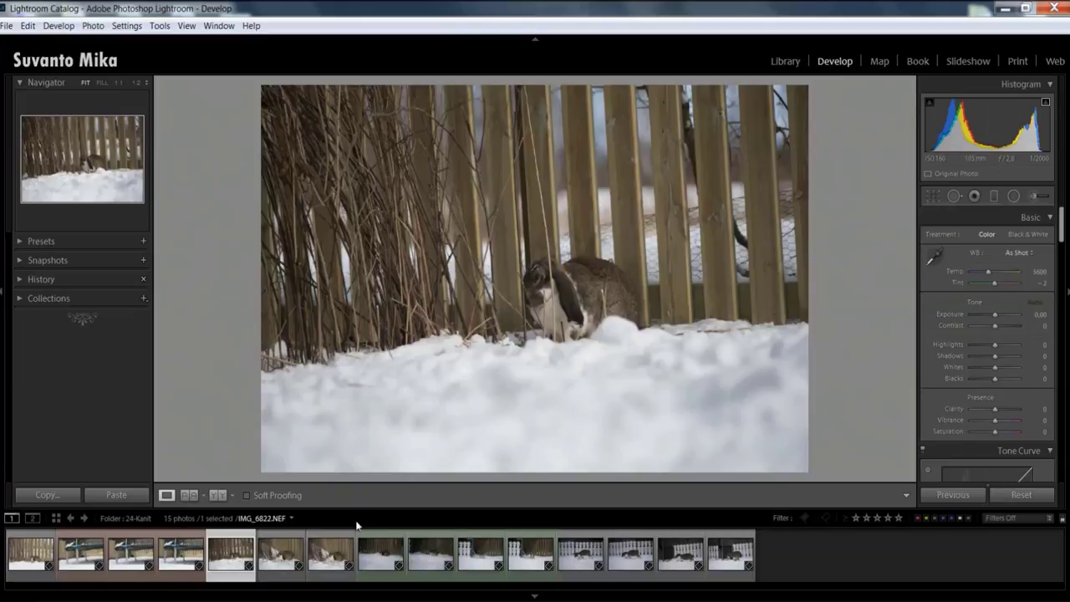
click(334, 575)
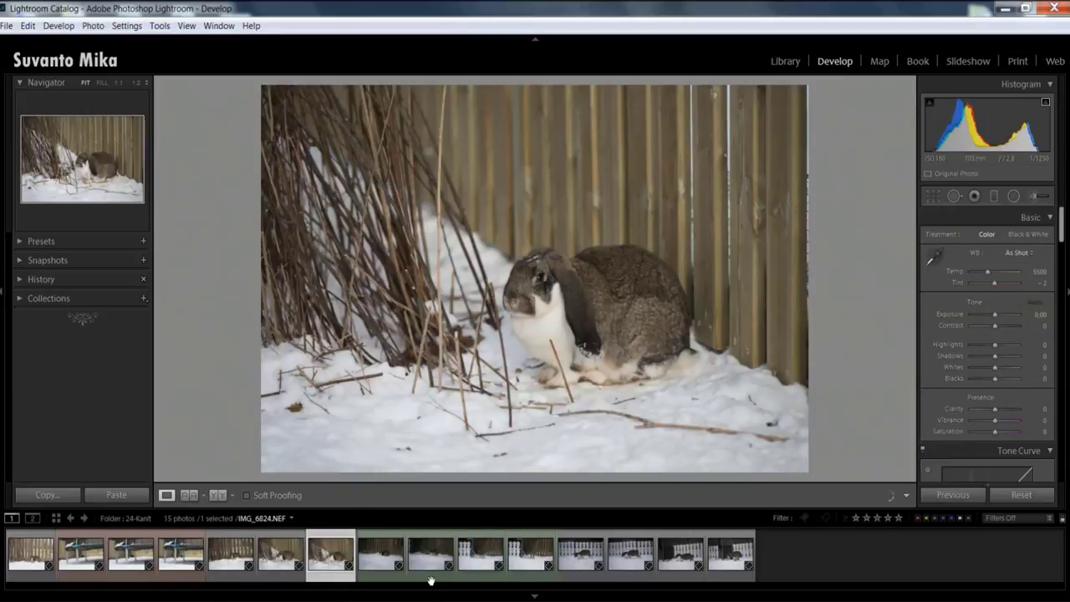
click(541, 277)
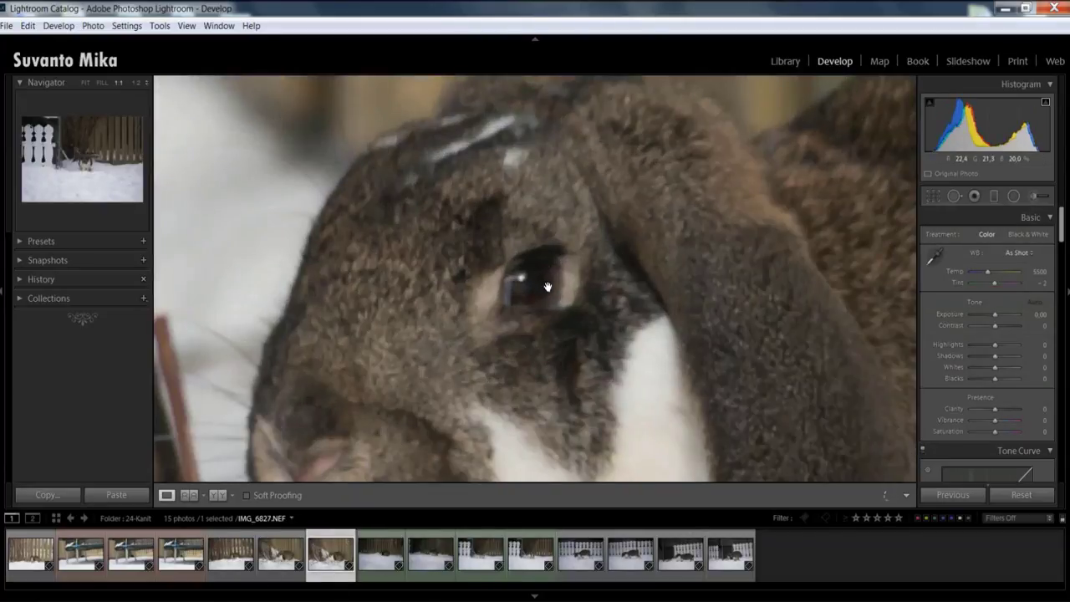
mouse_move(597, 370)
mouse_down()
mouse_move(606, 287)
mouse_move(607, 358)
mouse_up()
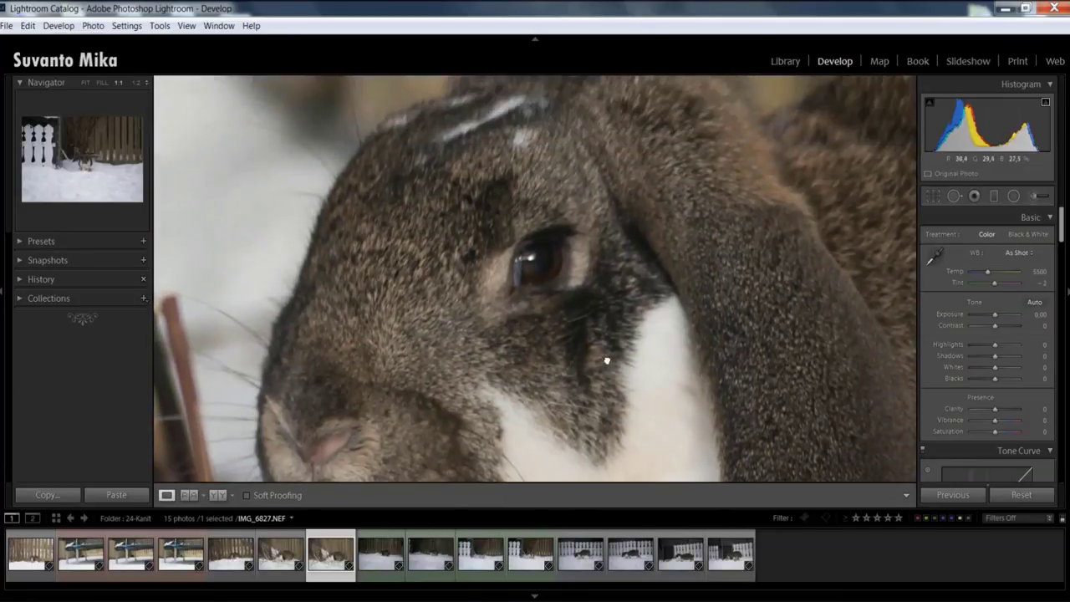
Load IMG_6823, inspect the rabbit's eye at 1:1, then return to Fit view.
click(279, 553)
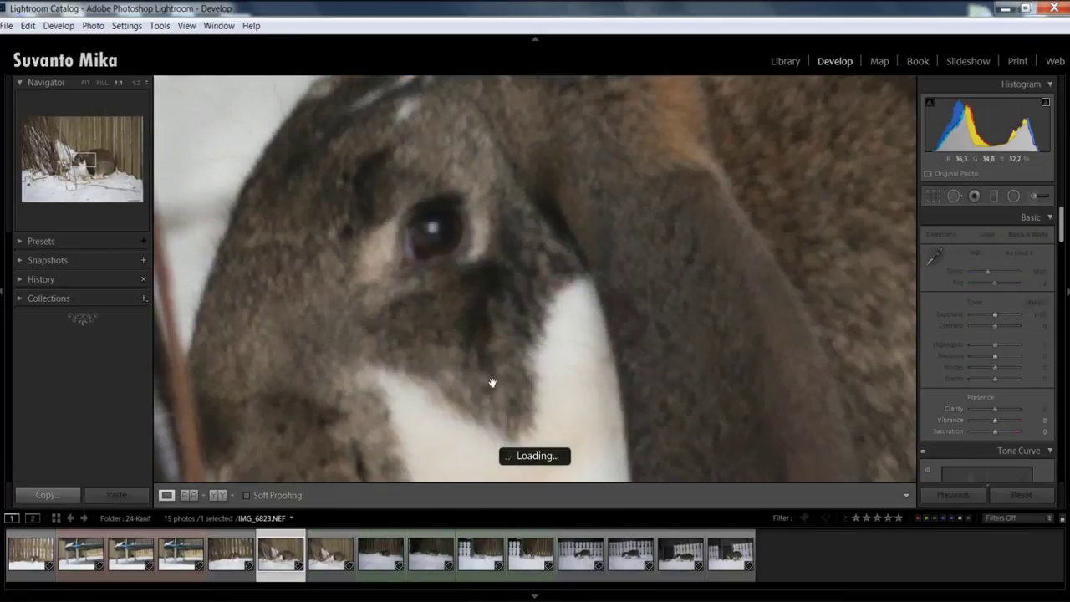
drag(398, 226, 510, 288)
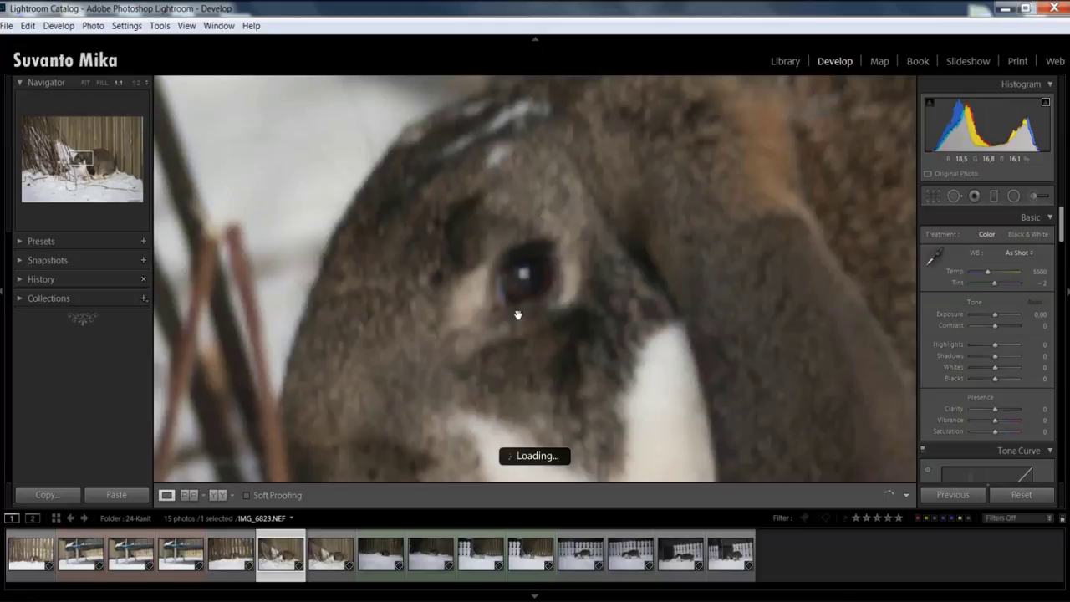
drag(526, 327, 551, 313)
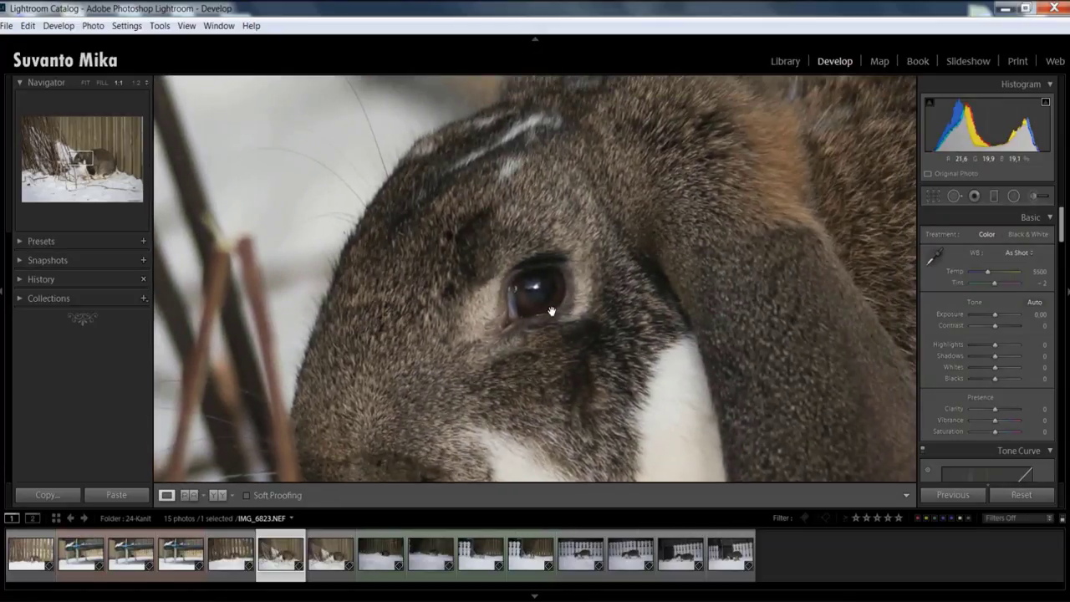
click(539, 304)
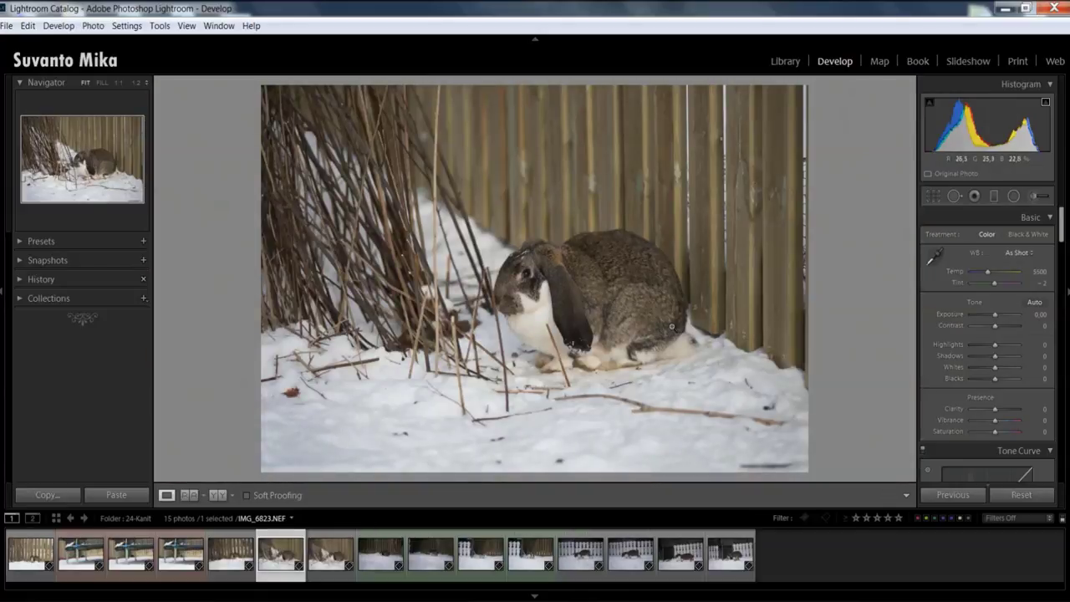
Collapse the Basic, Tone Curve, Split Toning, Detail, Lens Corrections, Transform, Effects and Camera Calibration panels.
click(1050, 217)
click(1050, 238)
click(1048, 276)
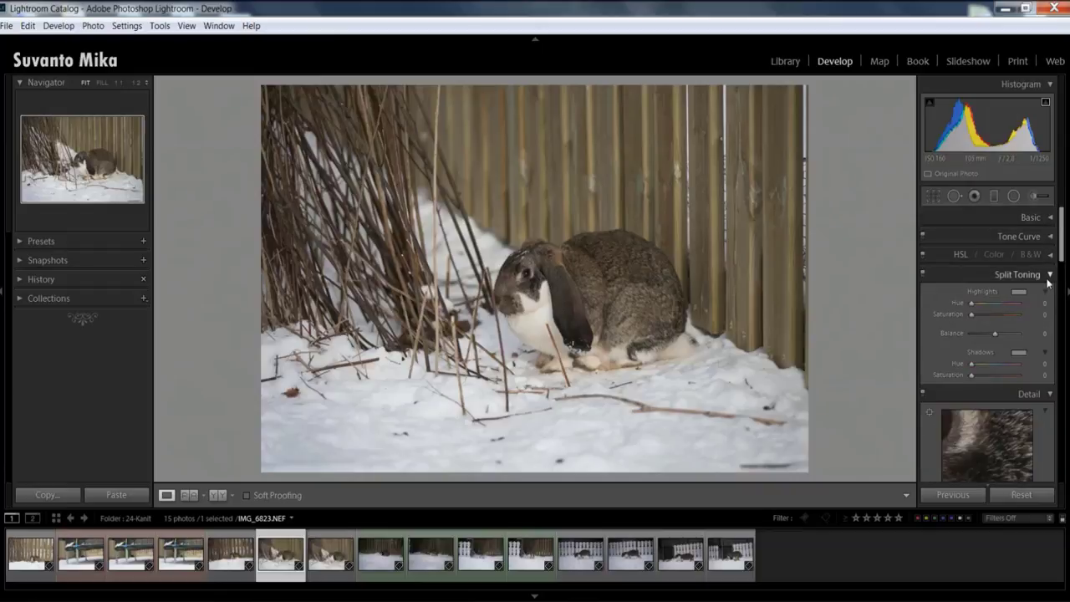
click(1050, 276)
click(1050, 294)
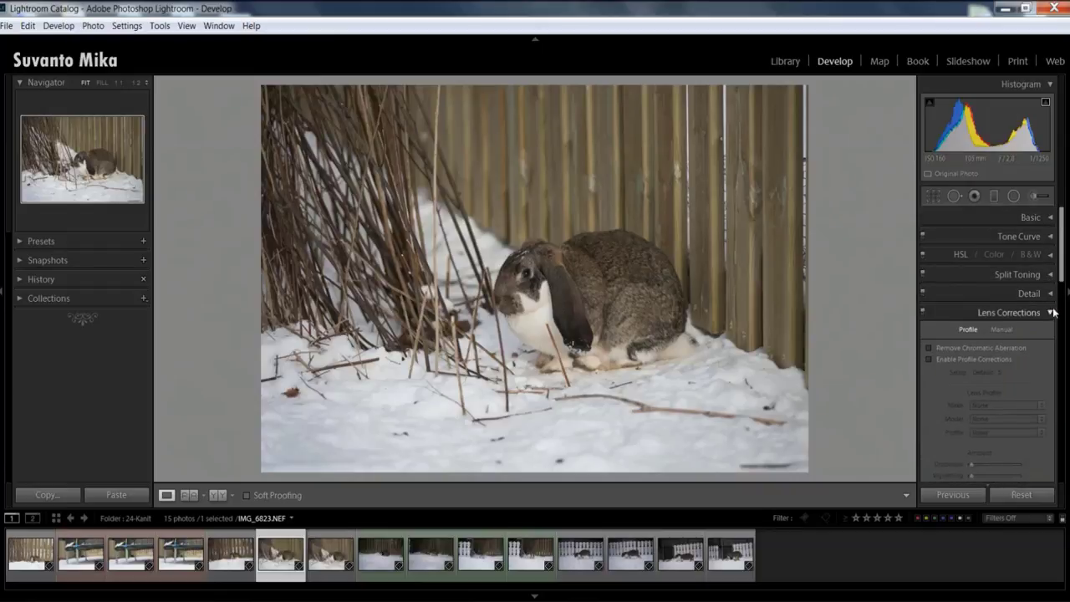
click(1051, 313)
click(1051, 332)
click(1050, 351)
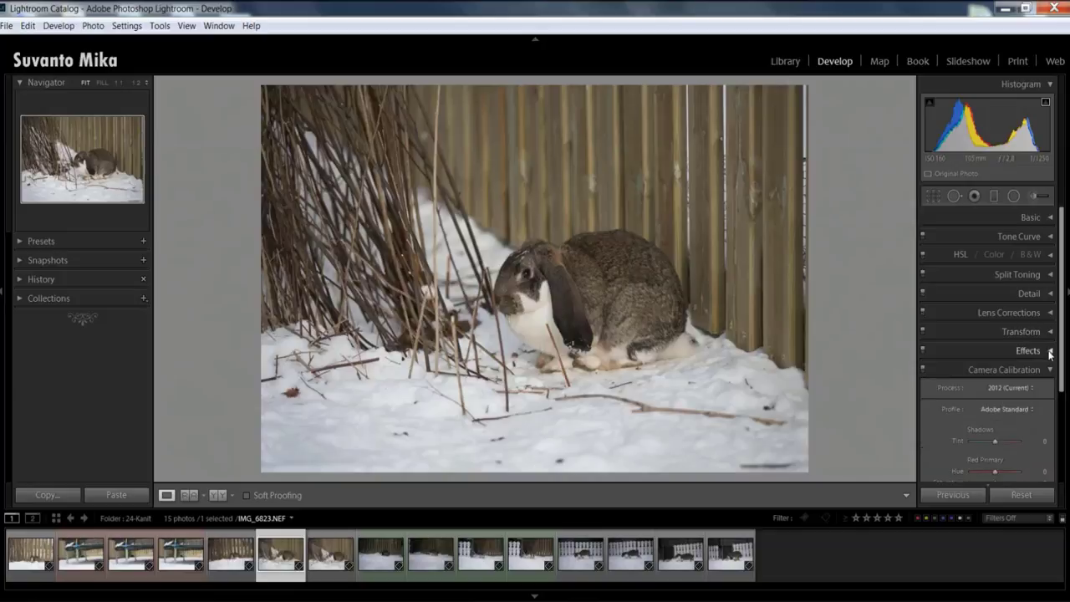
click(1049, 370)
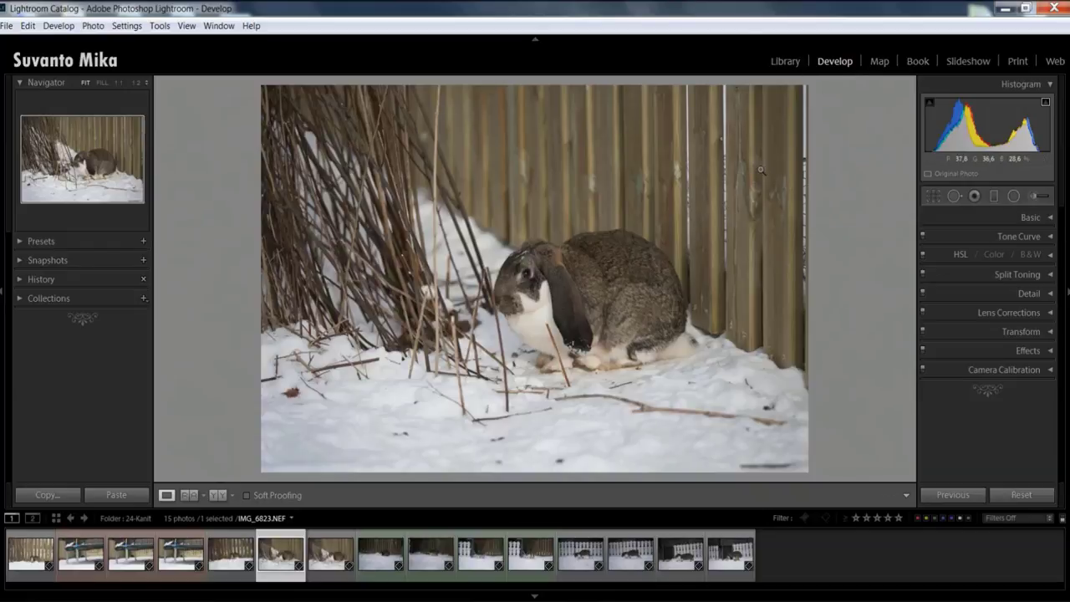
right_click(84, 322)
mouse_move(142, 464)
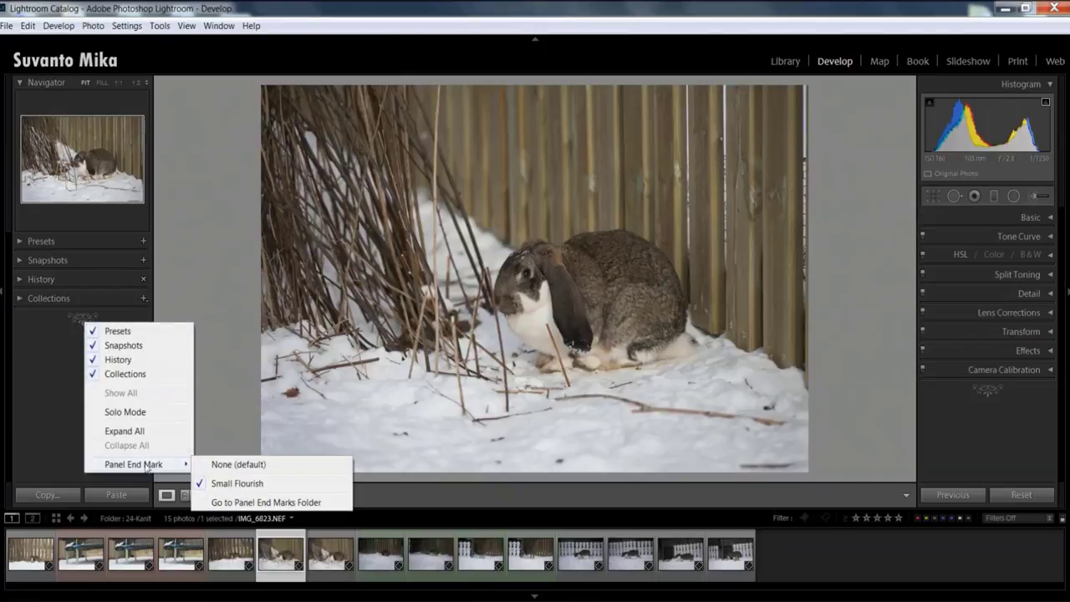
click(242, 464)
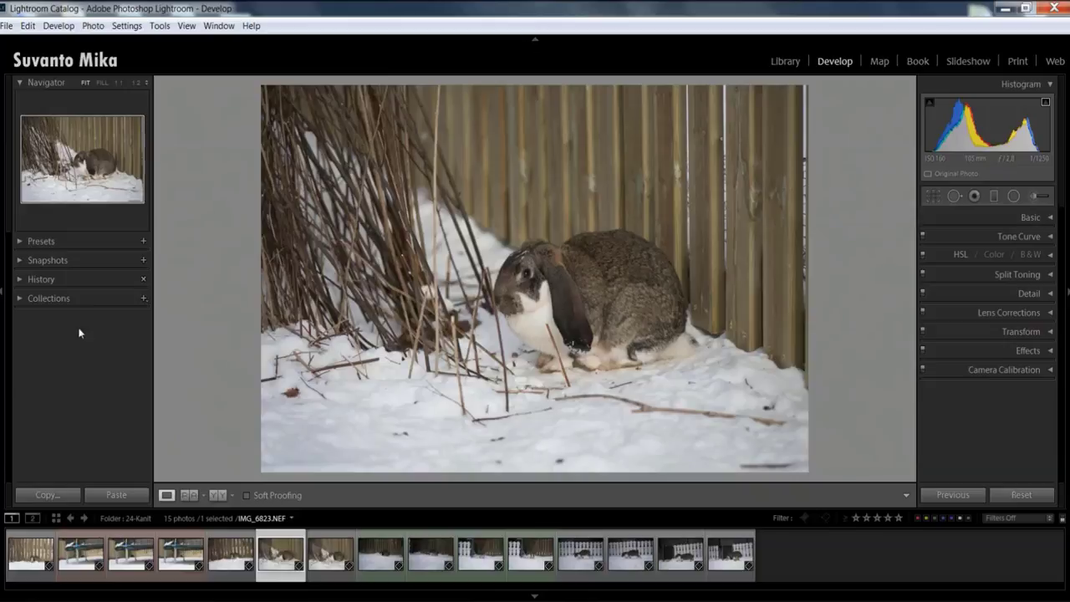
right_click(97, 334)
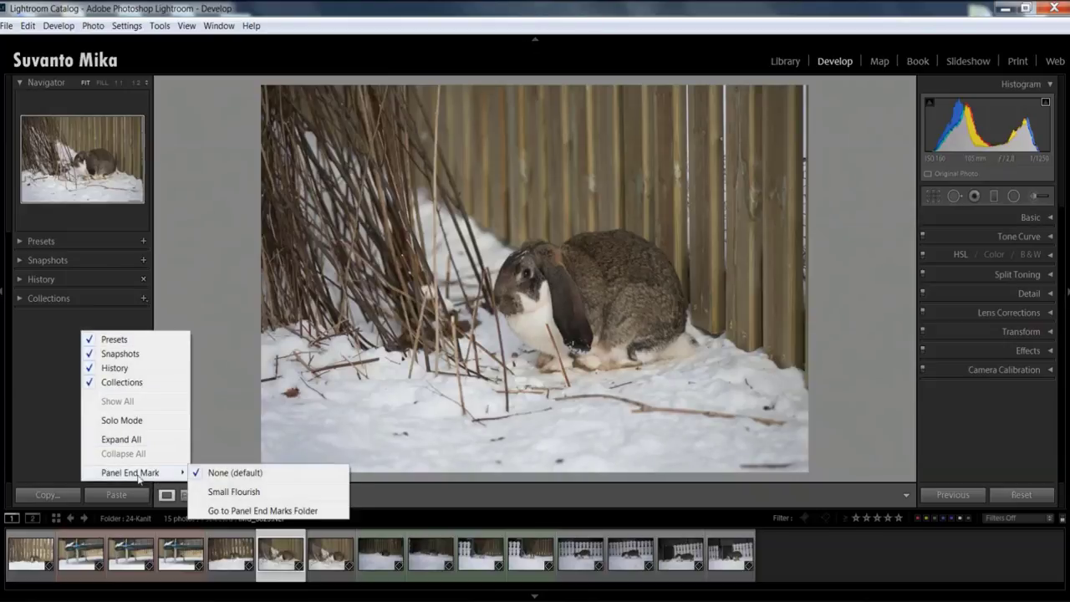
mouse_move(168, 472)
click(230, 493)
right_click(91, 386)
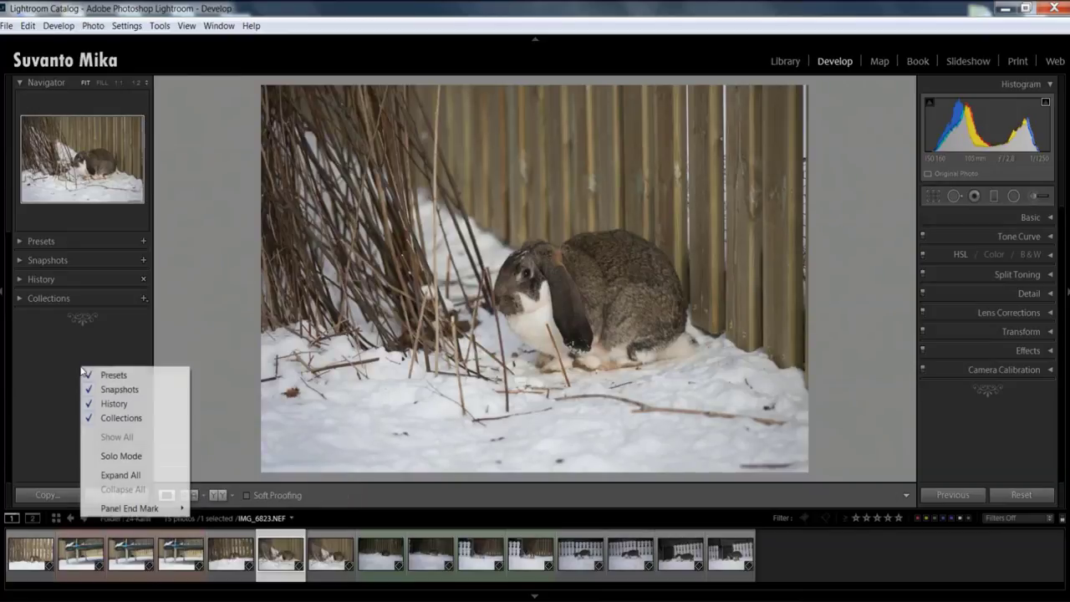
mouse_move(159, 508)
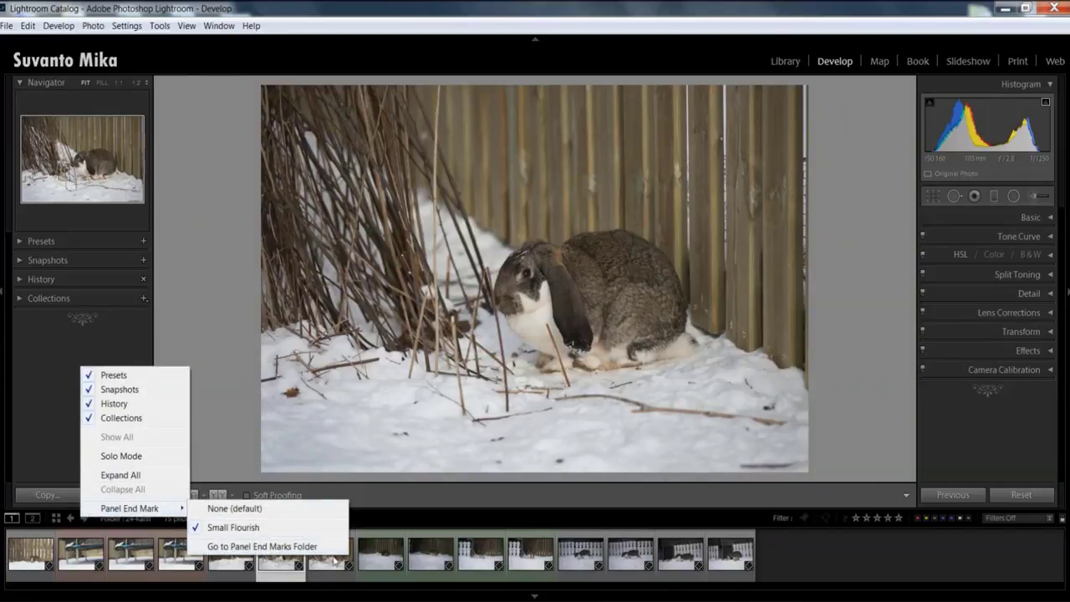
click(276, 547)
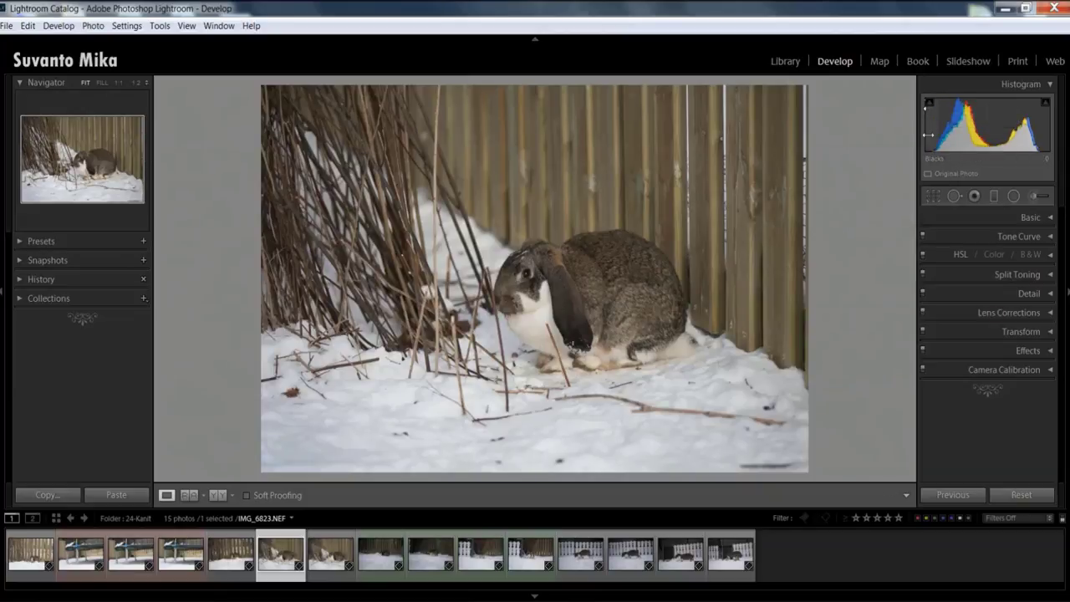
Widen the right panel, expand Basic, and lower Exposure to -3.91.
drag(916, 136, 821, 137)
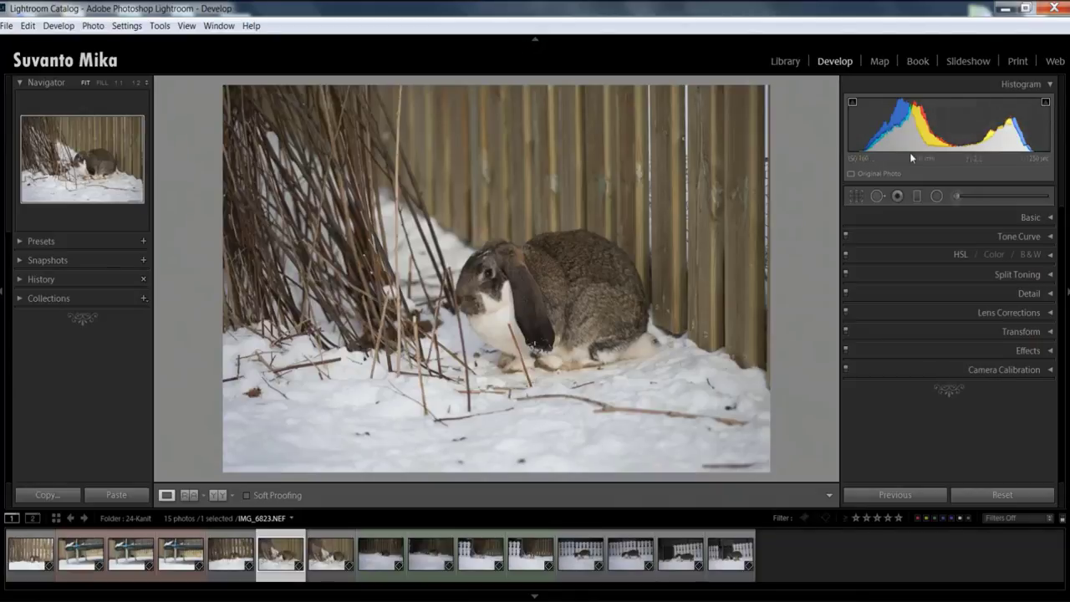
click(1047, 216)
drag(956, 316, 908, 315)
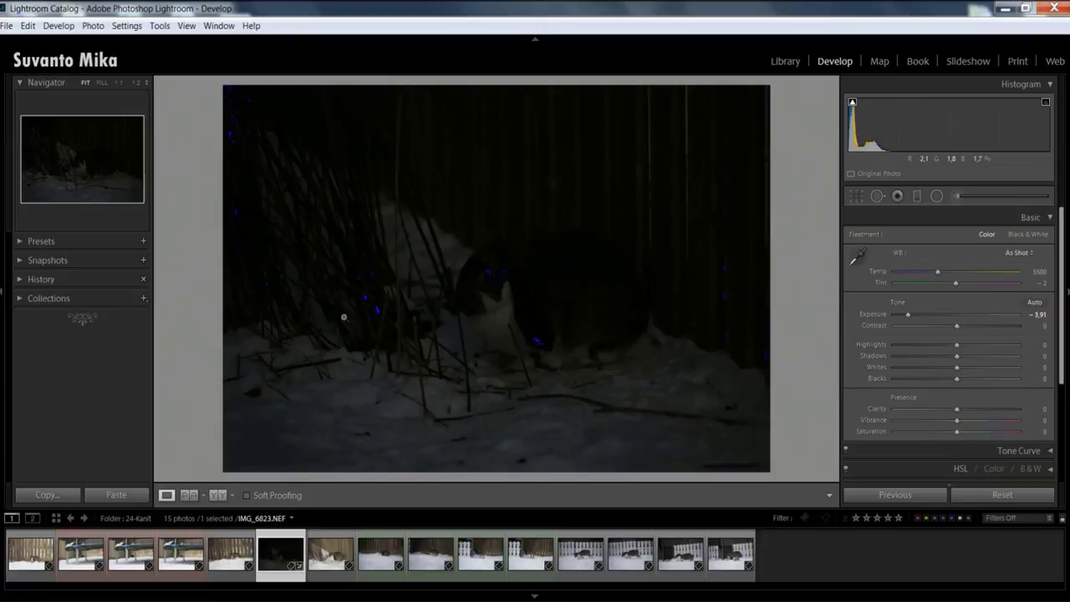
At 1:1, raise Exposure to +3.01, reset it to 0.00, and narrow the right panel.
click(364, 307)
drag(446, 358, 405, 315)
drag(907, 315, 993, 311)
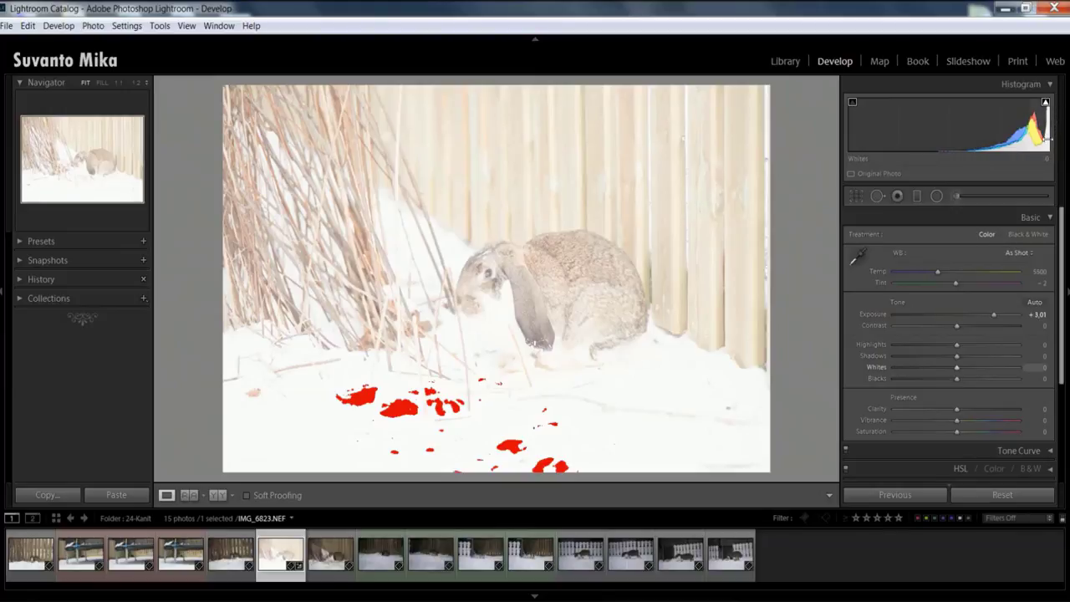
double_click(993, 318)
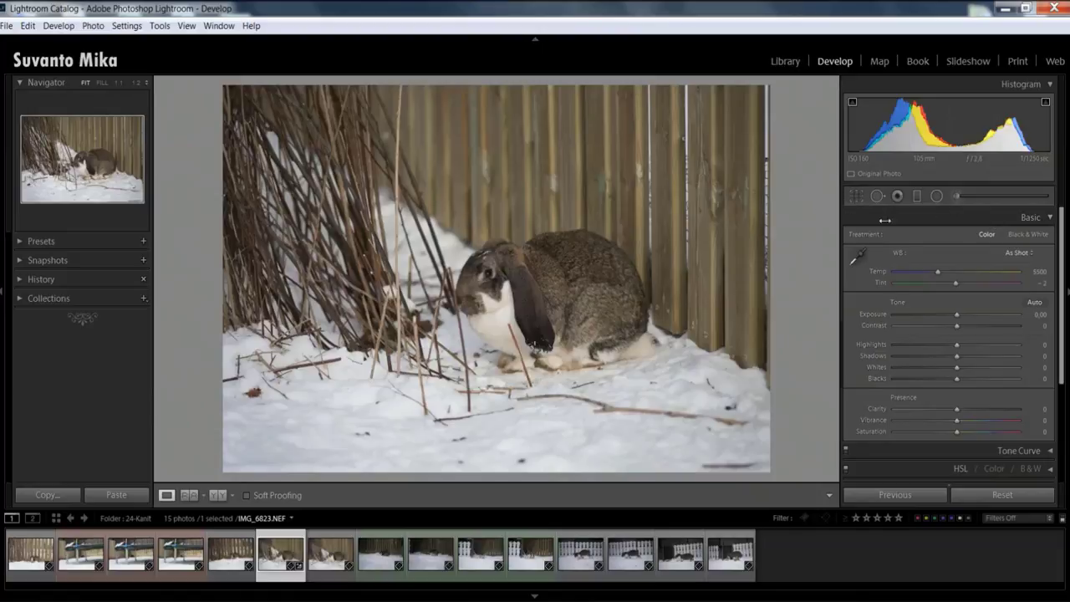
drag(841, 216, 919, 217)
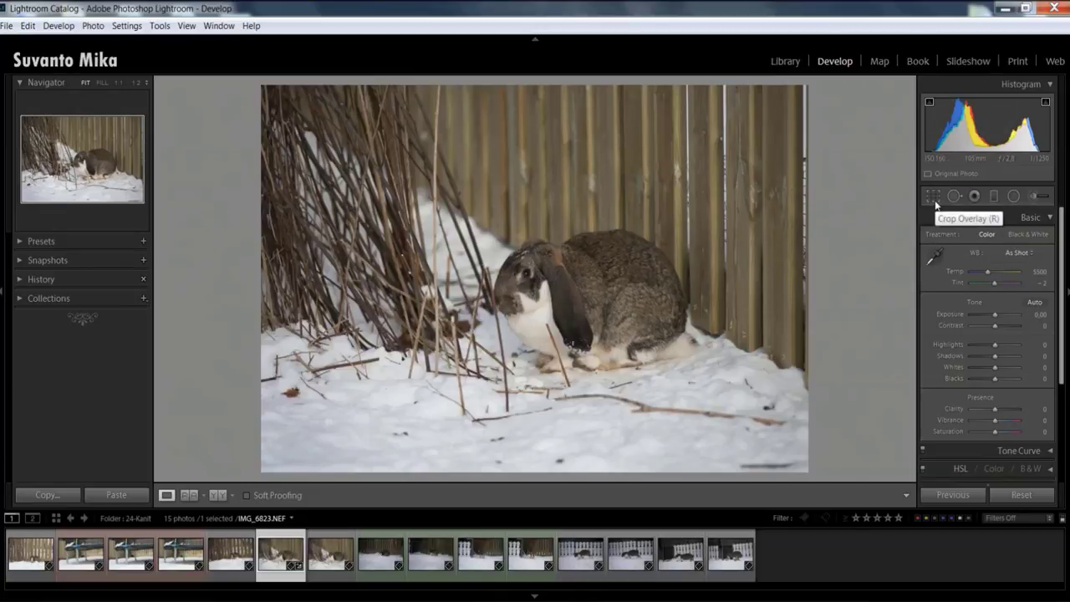
Activate the Crop & Straighten tool and show the Aspect ratio presets.
click(932, 197)
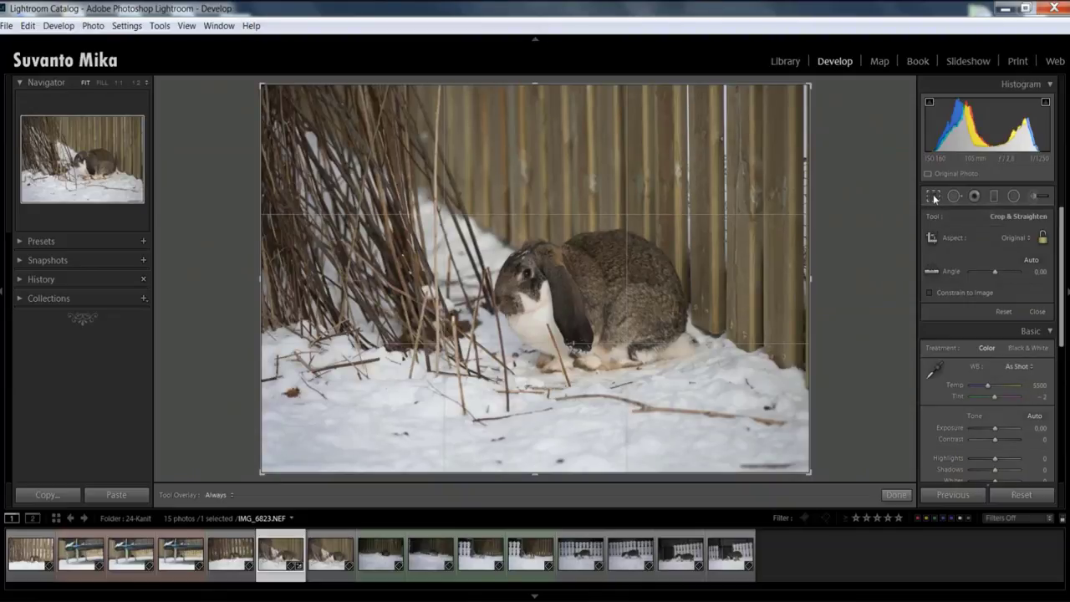
click(1013, 237)
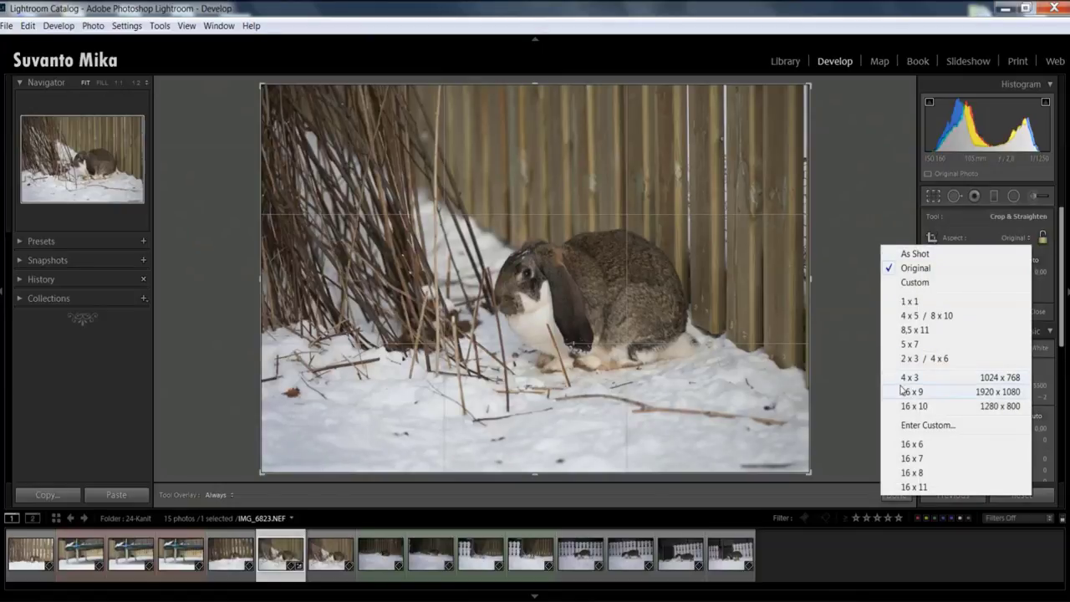
Lock the crop to 16 x 9 and tighten it around the rabbit.
click(962, 392)
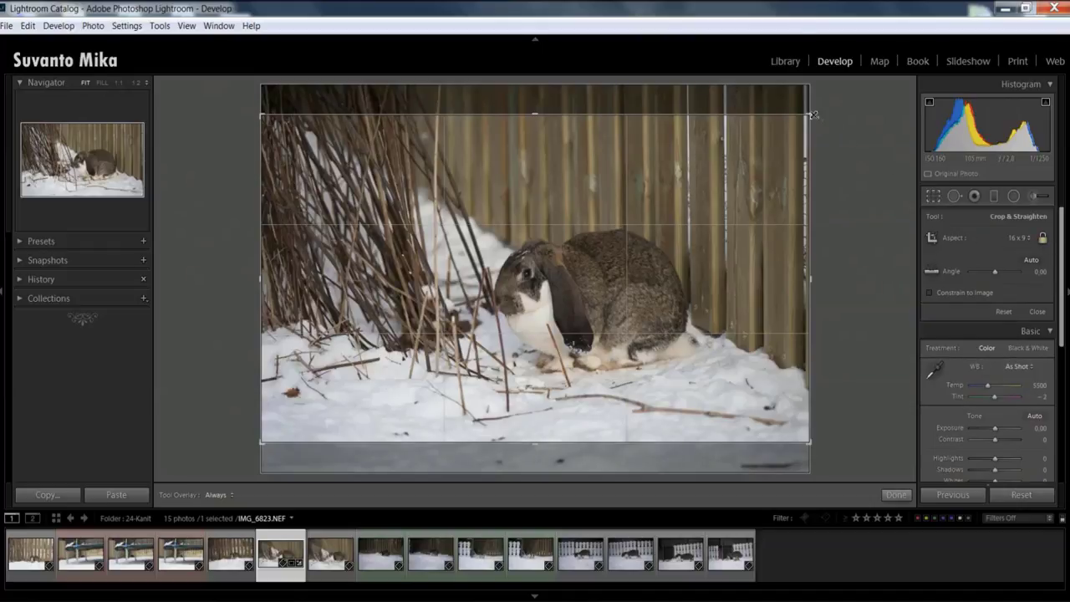
drag(811, 115, 530, 307)
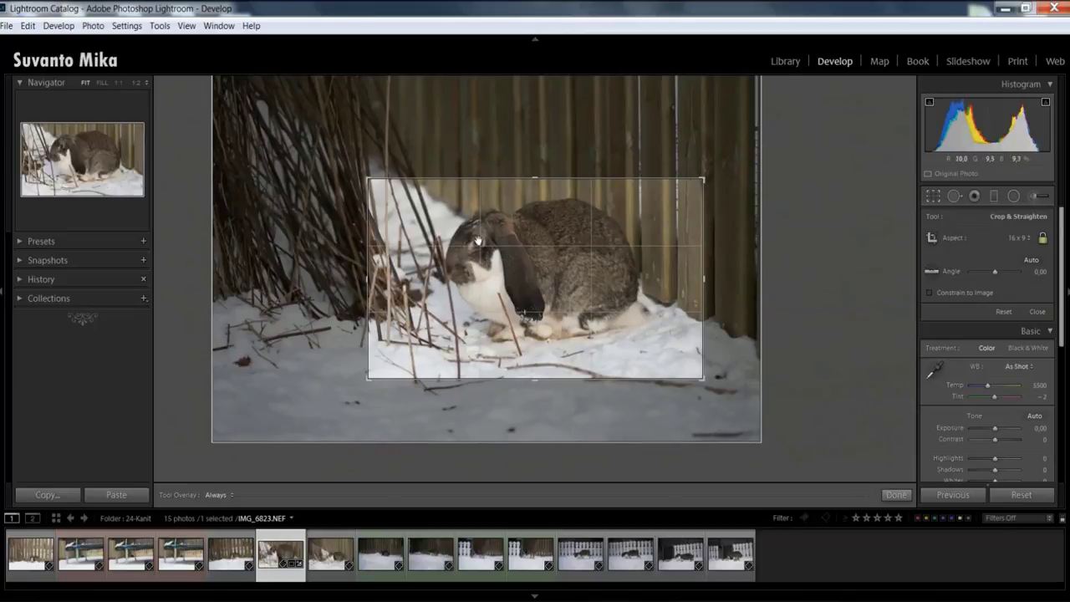
drag(520, 179, 518, 187)
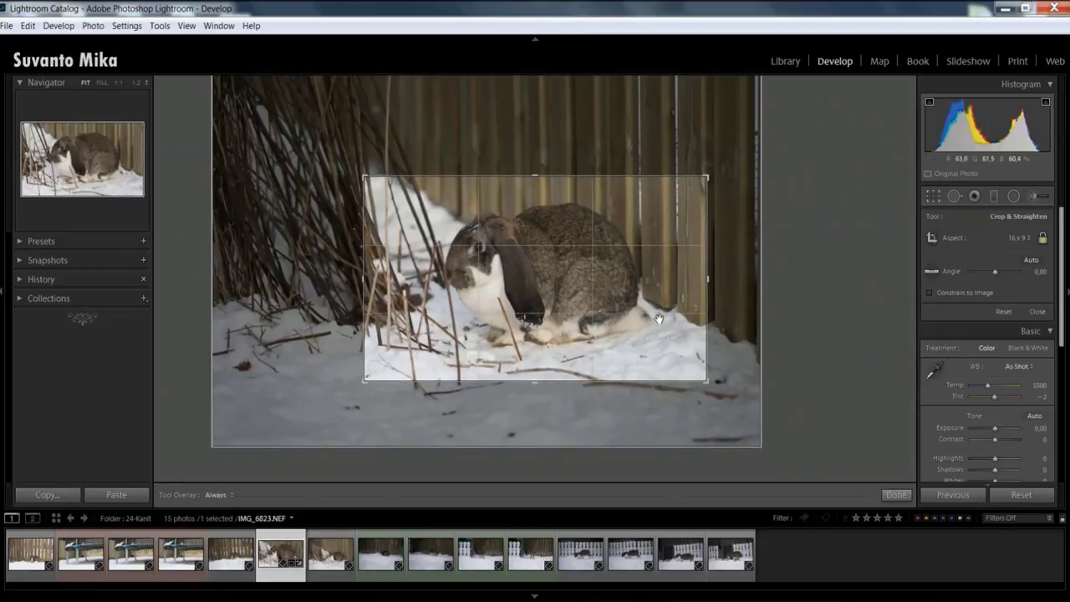
drag(658, 318, 483, 247)
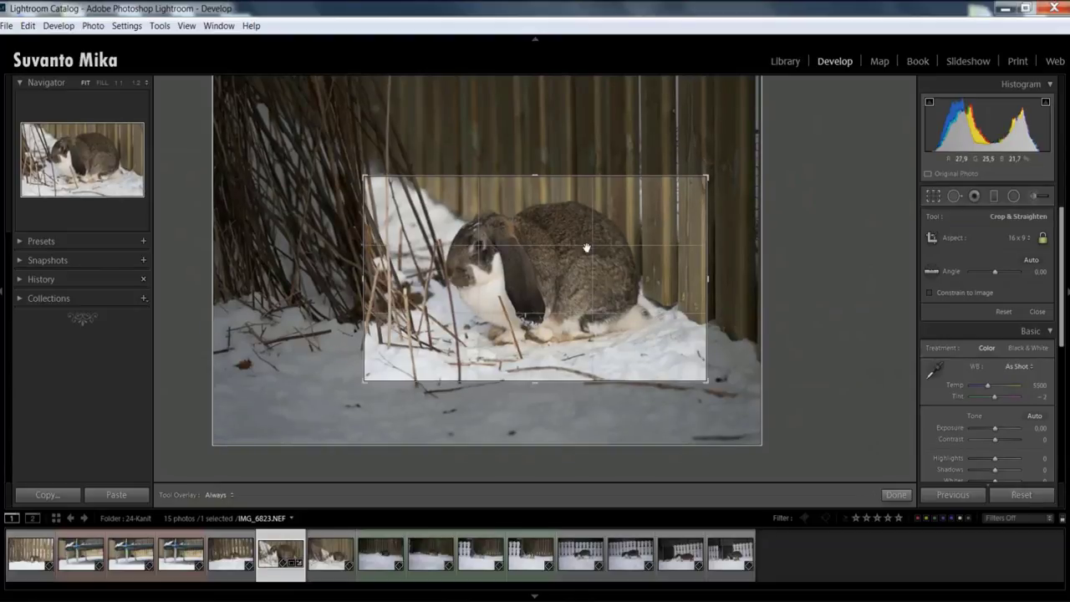
drag(586, 248, 493, 293)
Cycle the crop overlay through diagonals, golden triangles and golden ratio back to thirds.
key(o)
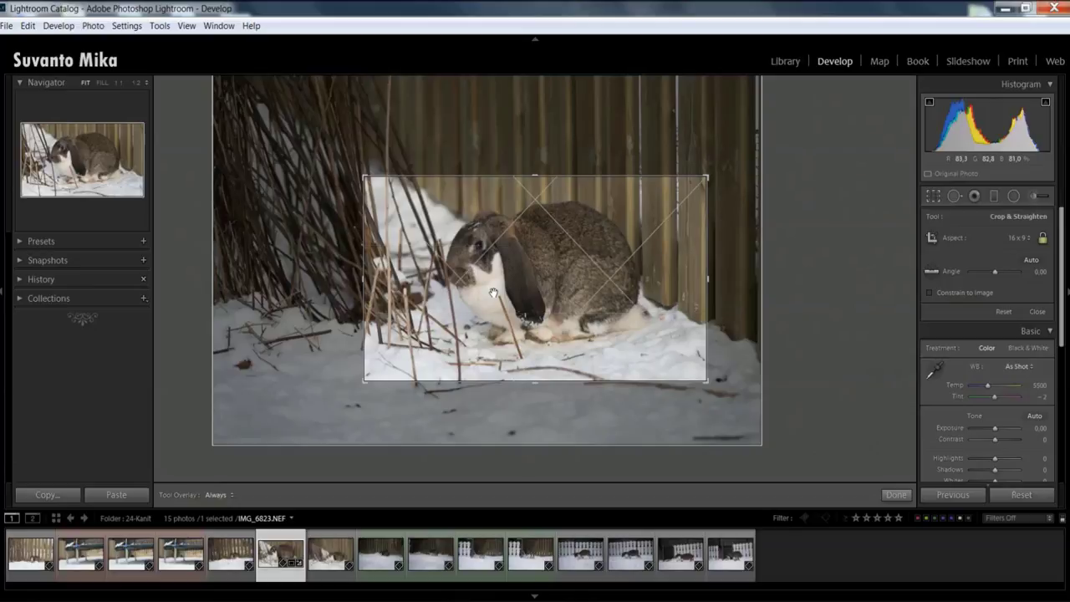
key(o)
key(o)
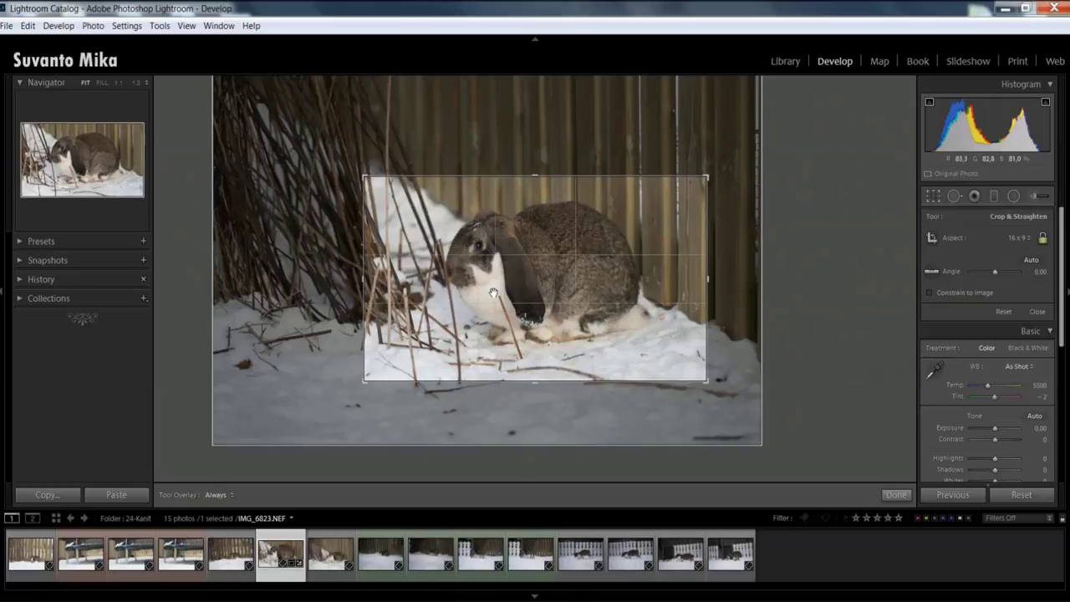
key(o)
key(o)
key(o)
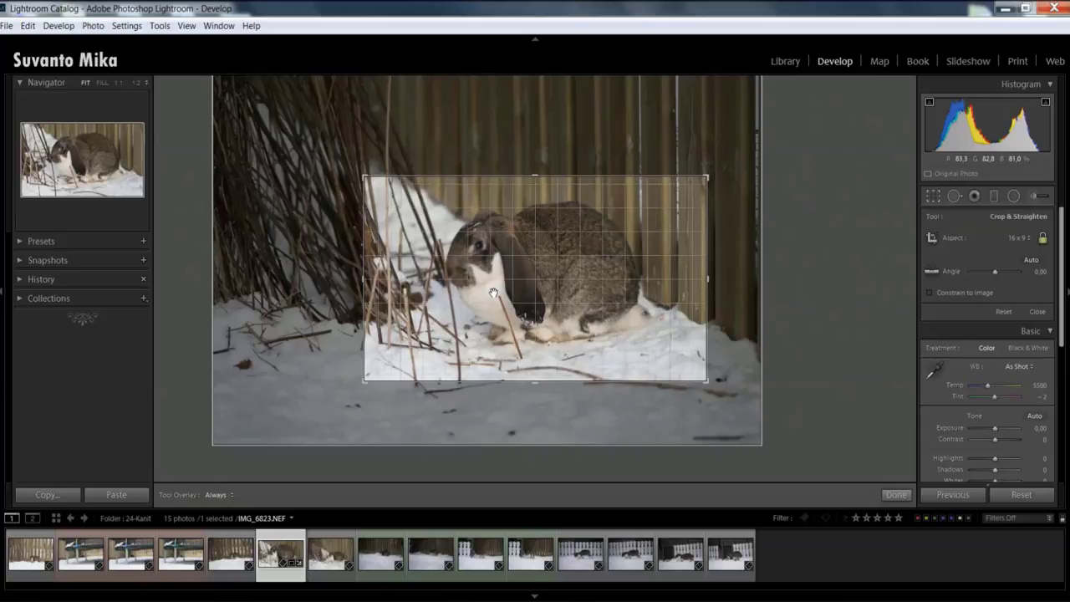
key(o)
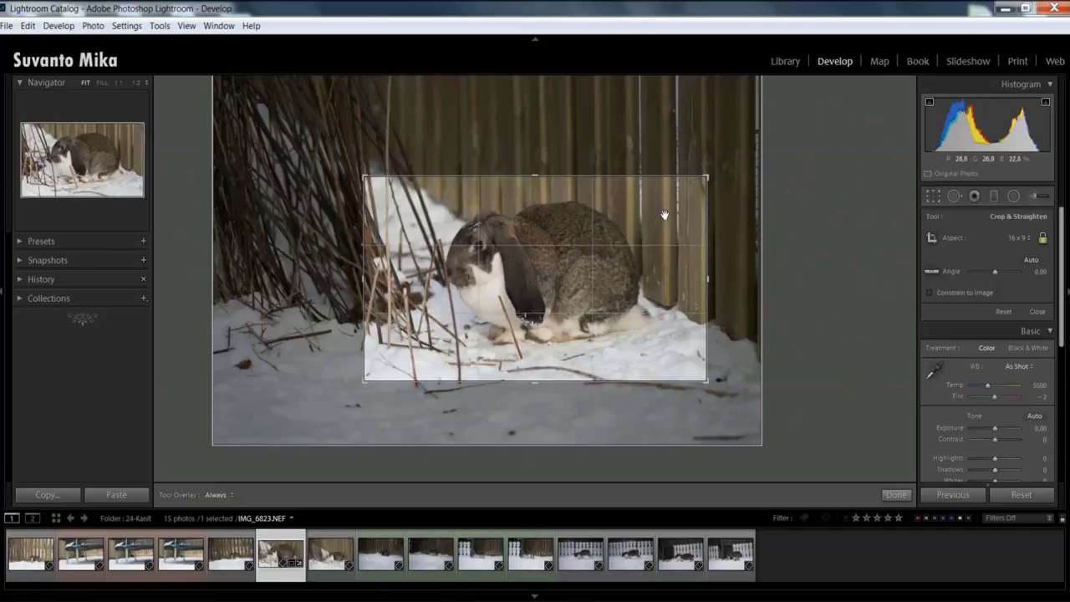
Enlarge the crop slightly and straighten along a fence post to a 0.77 angle.
drag(706, 177, 721, 165)
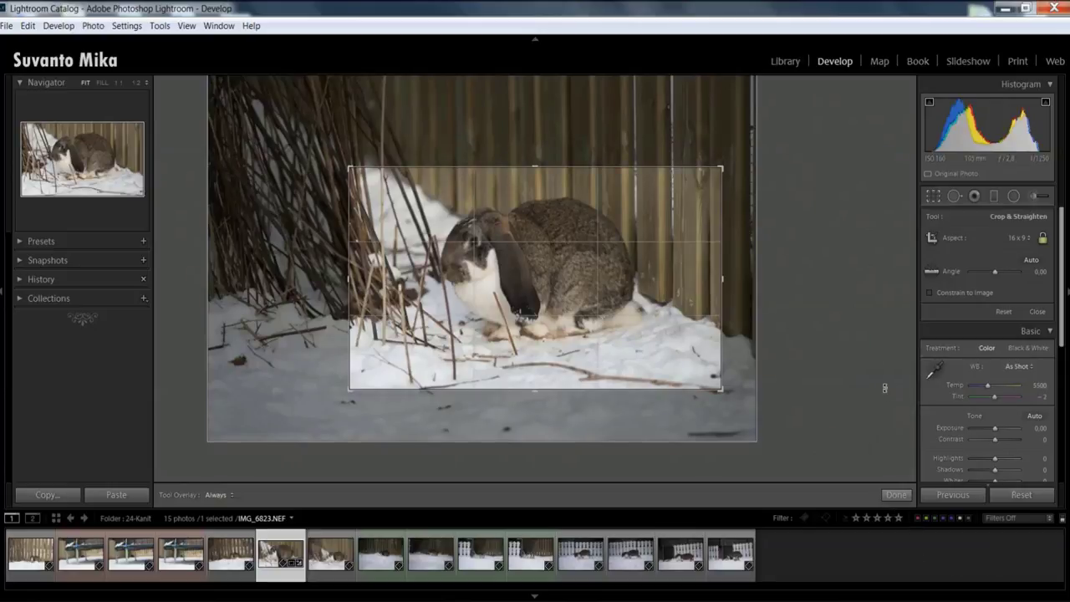
click(931, 272)
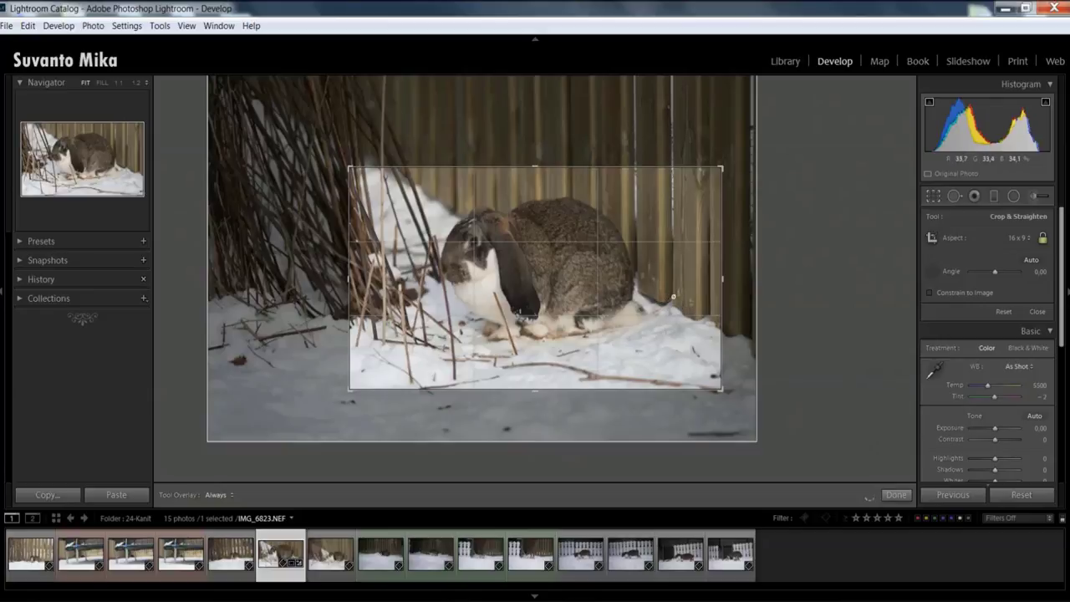
drag(672, 296, 670, 31)
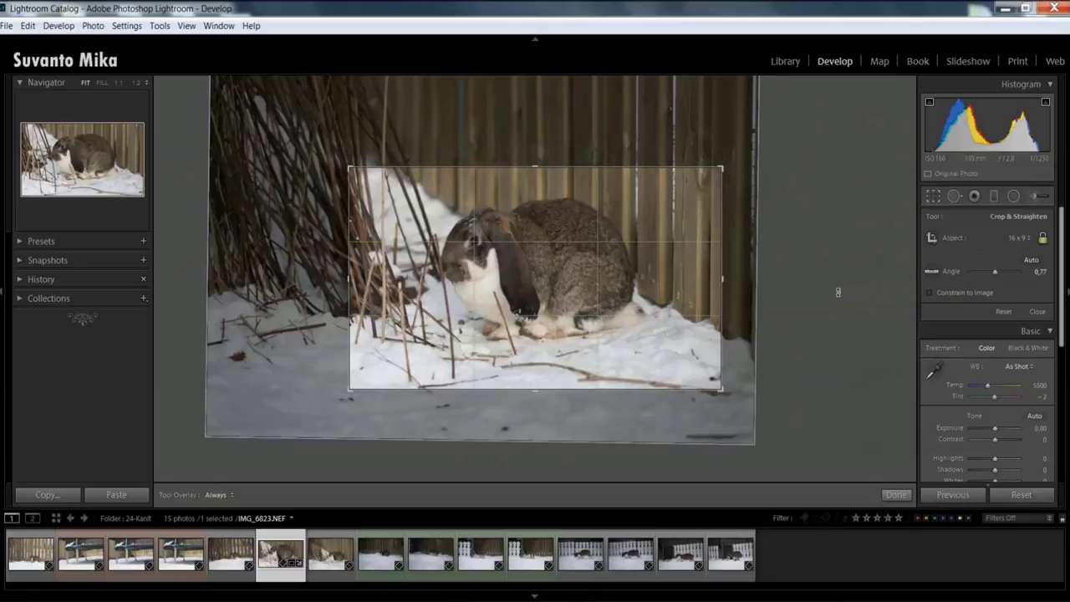
Commit the 16:9 crop at 0.77°, then refine the framing around the rabbit and commit again.
click(895, 495)
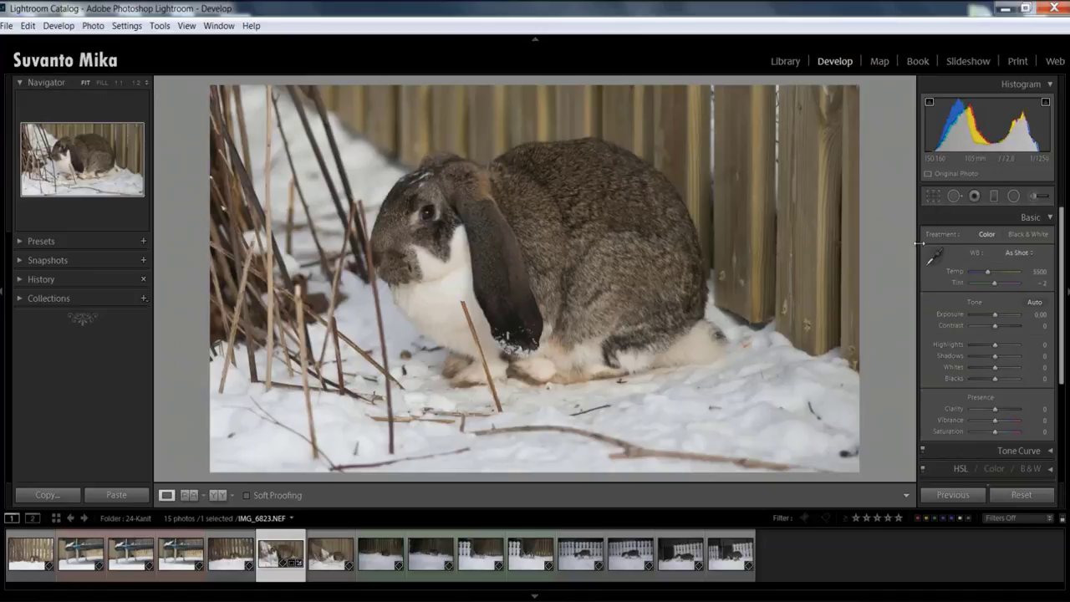
click(927, 195)
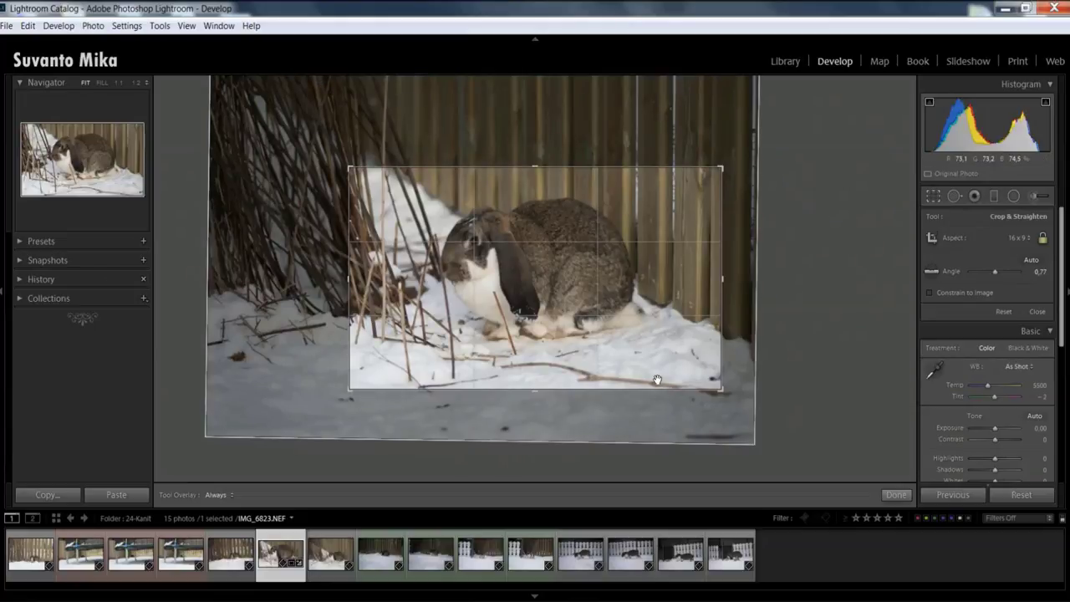
click(895, 494)
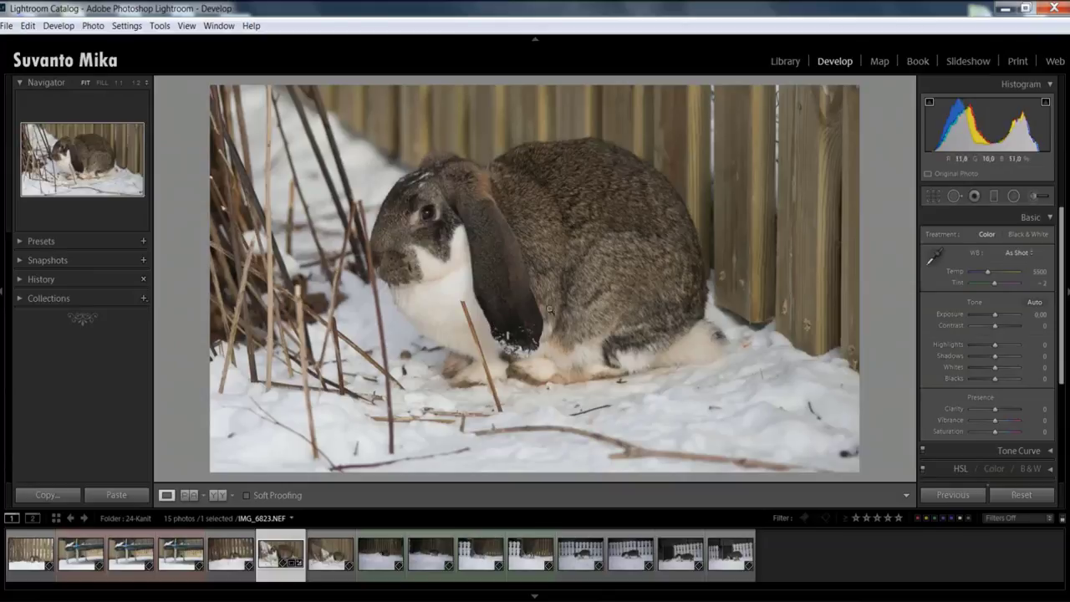
With Spot Removal at size 76 Clone, clone out specks in the lower snow, undoing misplaced spots.
click(954, 197)
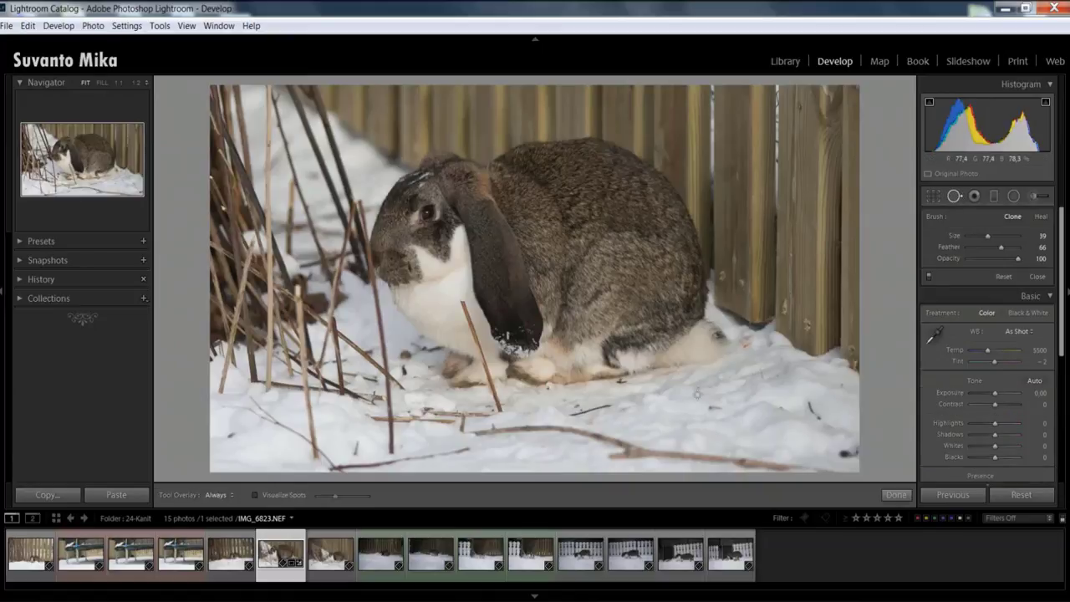
scroll(710, 405, up, 5)
click(715, 407)
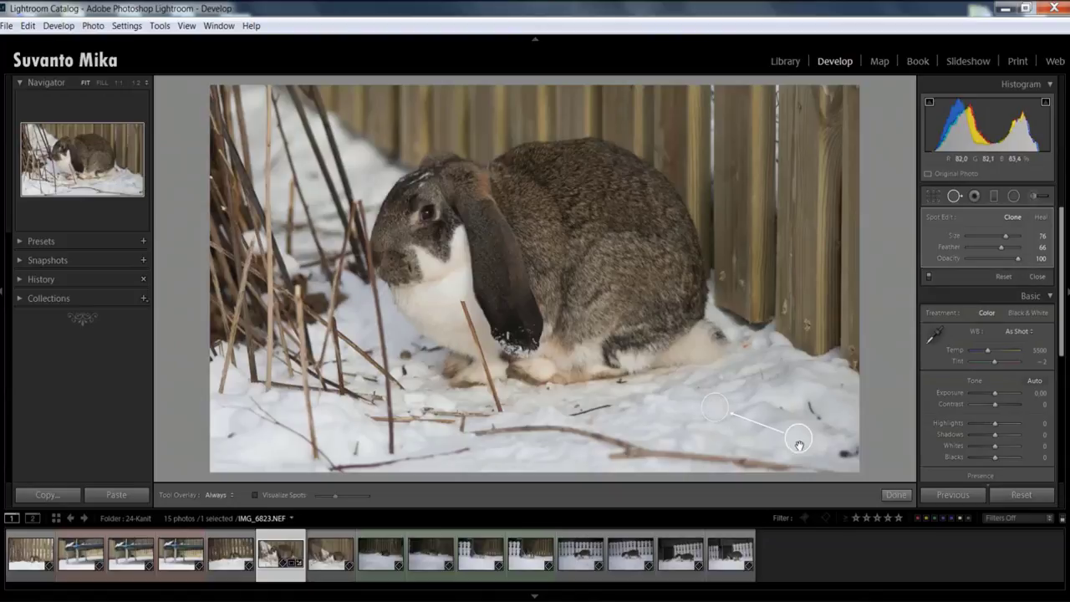
key(ctrl+z)
click(625, 409)
key(ctrl+z)
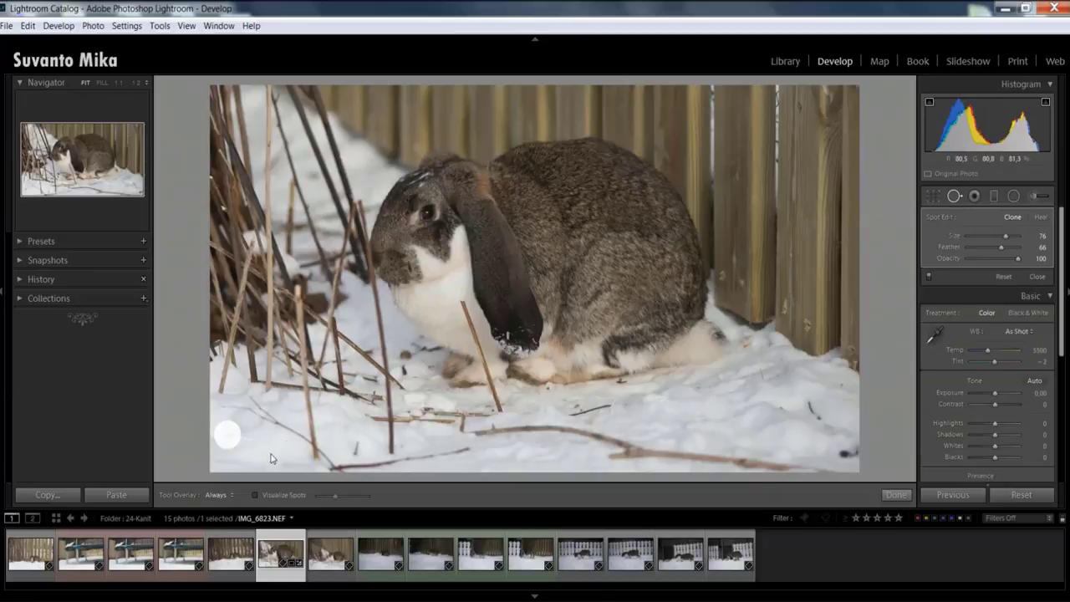
click(227, 433)
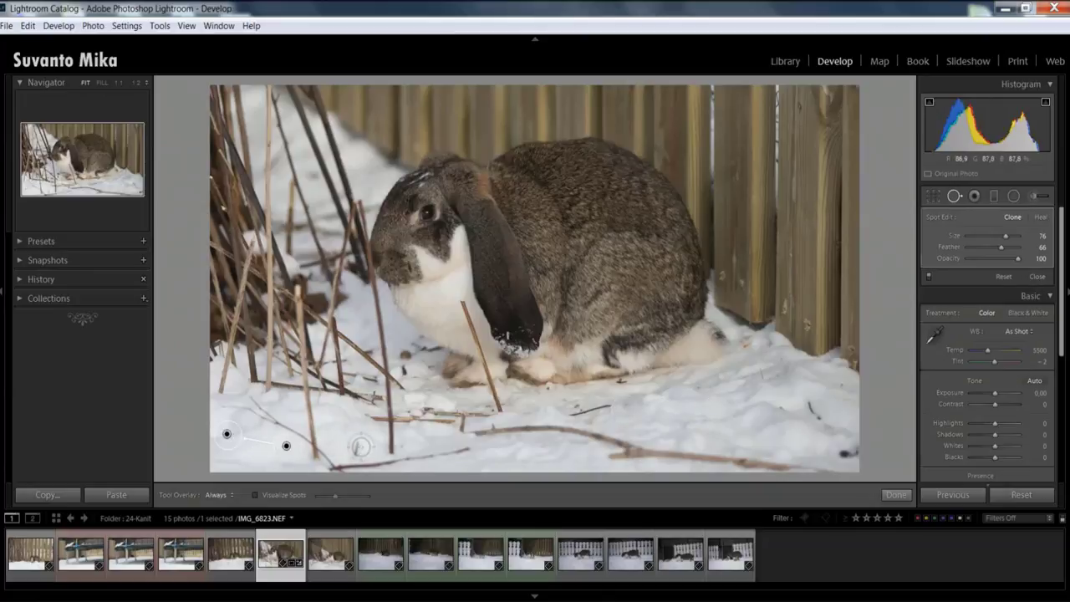
click(335, 422)
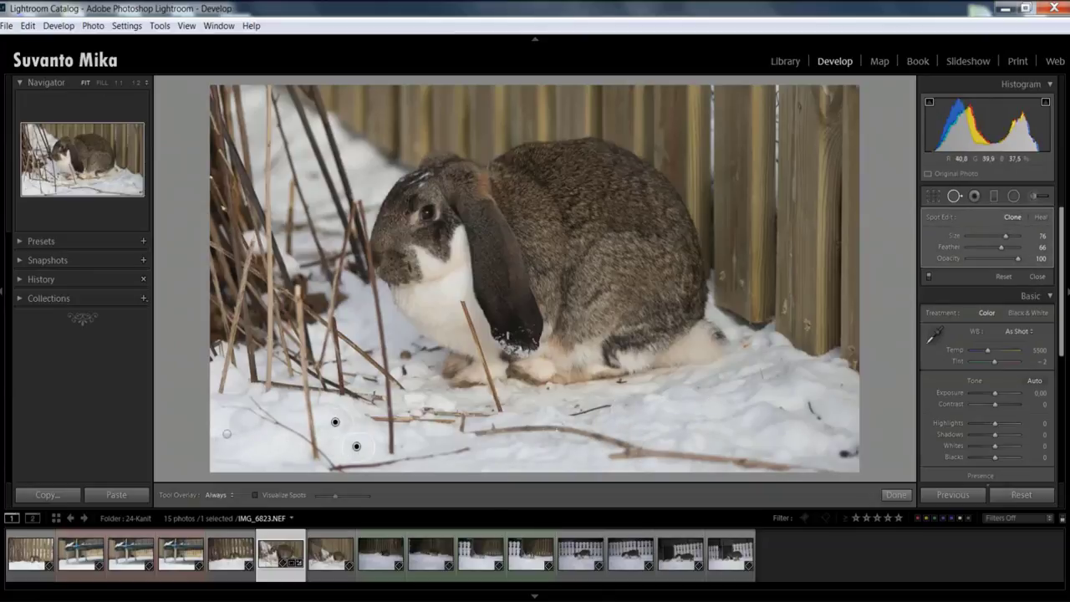
Paint out the twig and right-side debris, then move spot sources onto cleaner snow.
drag(575, 409, 604, 407)
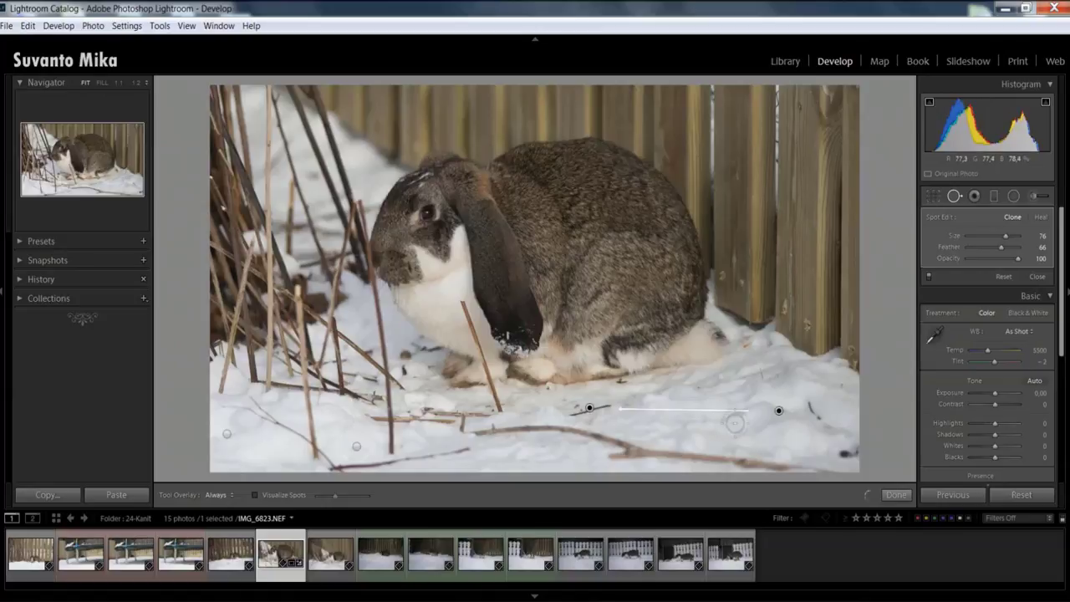
drag(807, 394, 823, 431)
drag(759, 369, 759, 374)
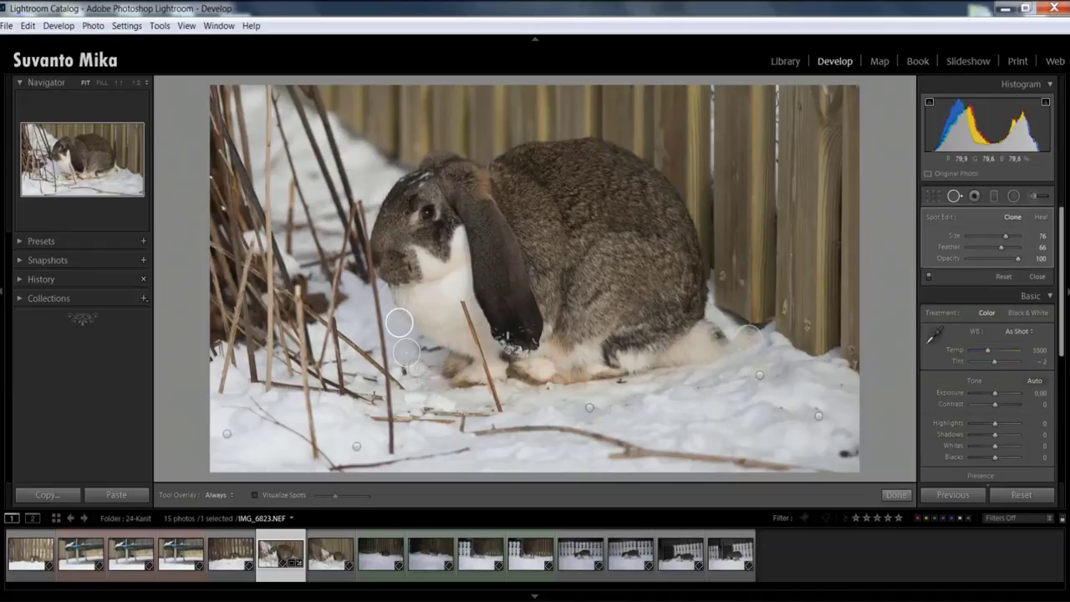
click(410, 376)
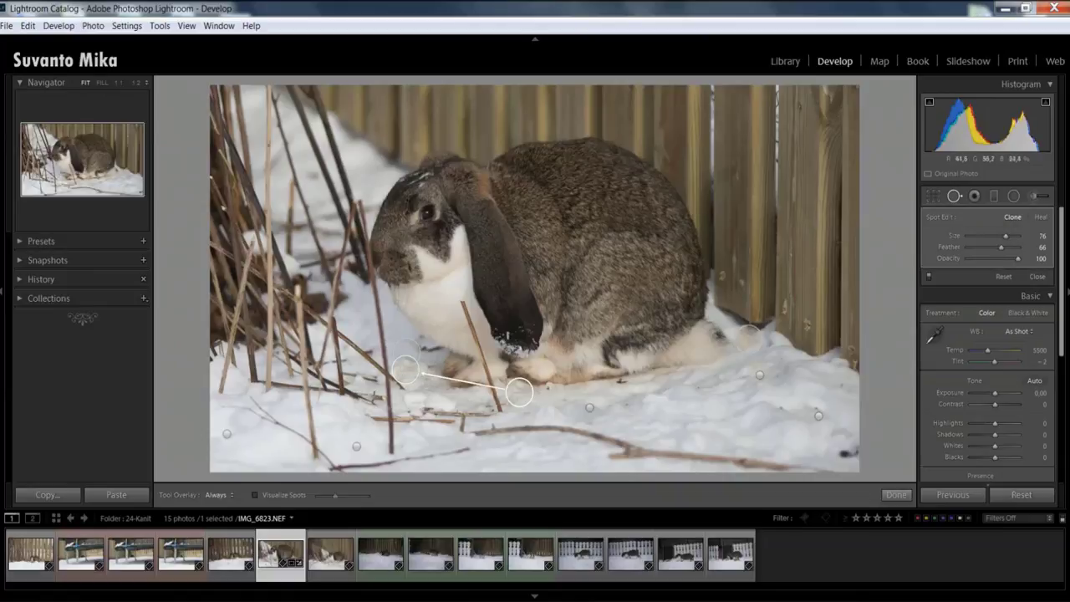
mouse_move(521, 389)
mouse_down()
mouse_move(471, 437)
mouse_move(513, 460)
mouse_up()
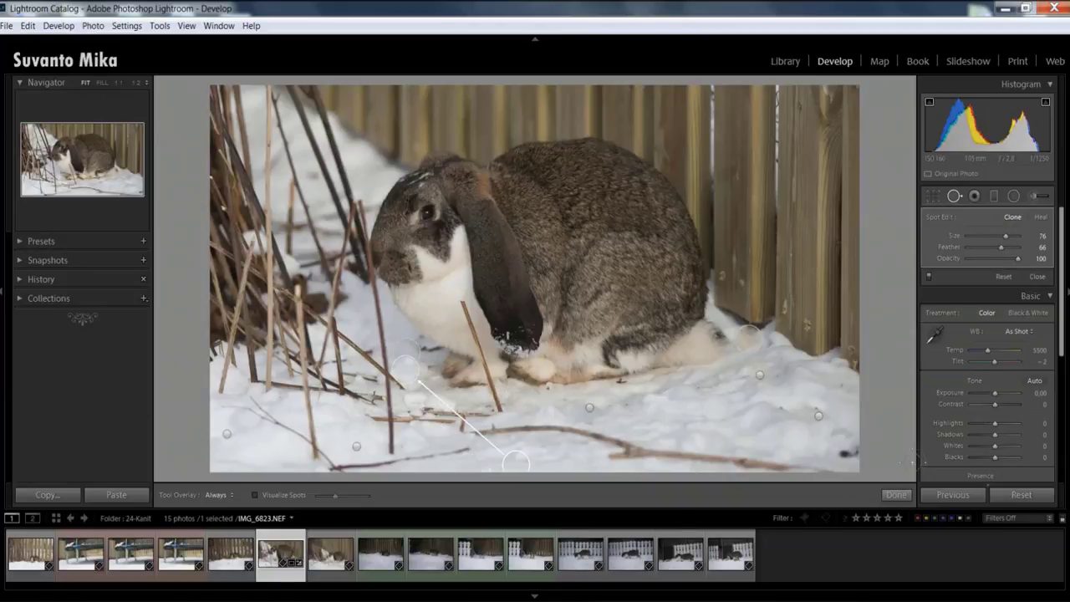
click(893, 495)
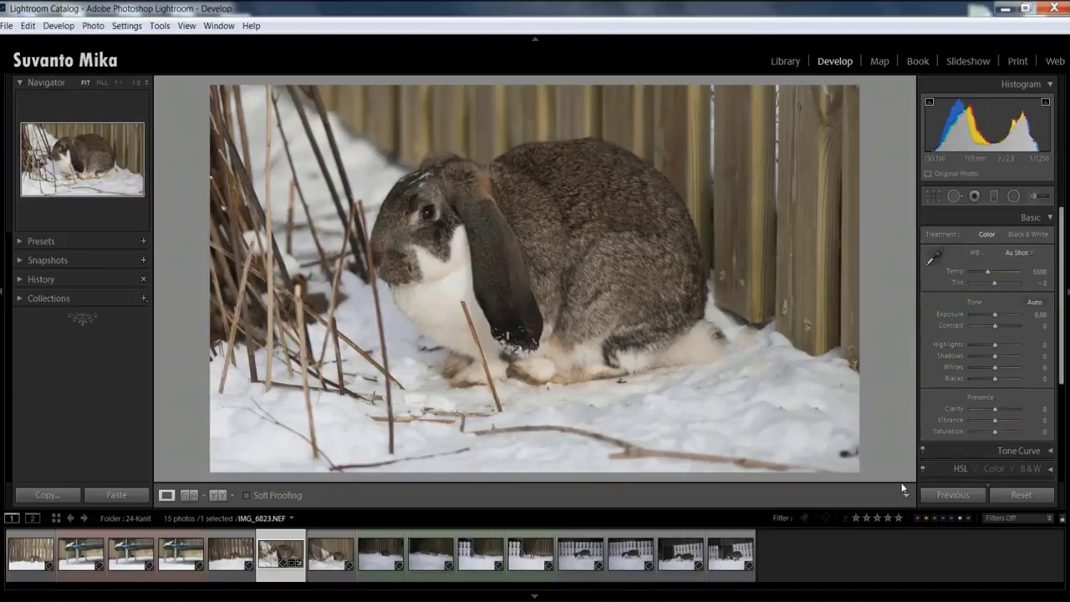
Remove the mark near the rabbit's hind feet with a Heal spot instead of Clone.
click(953, 196)
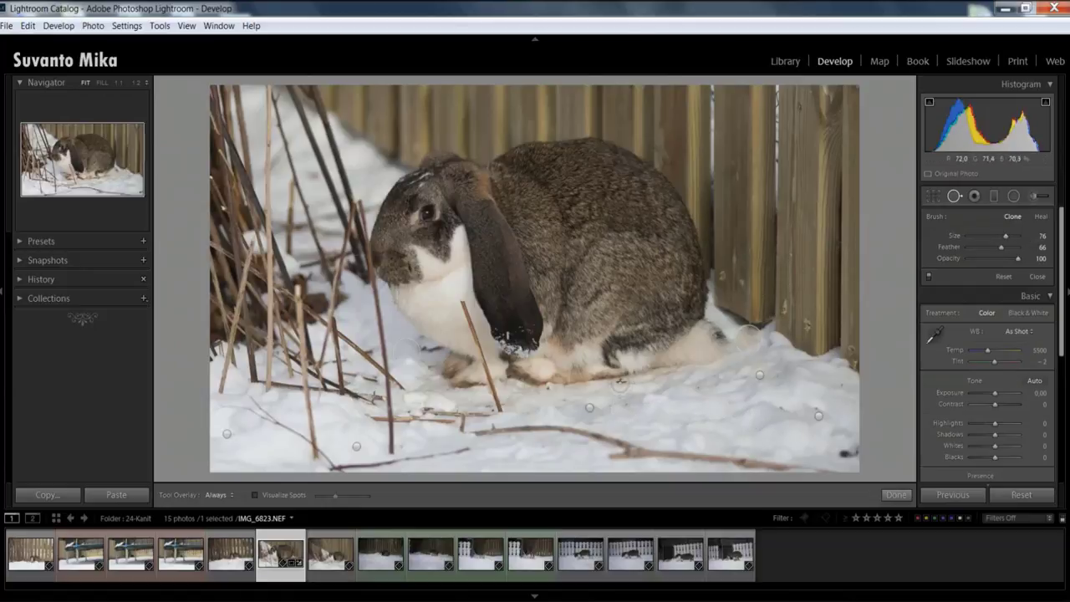
click(623, 381)
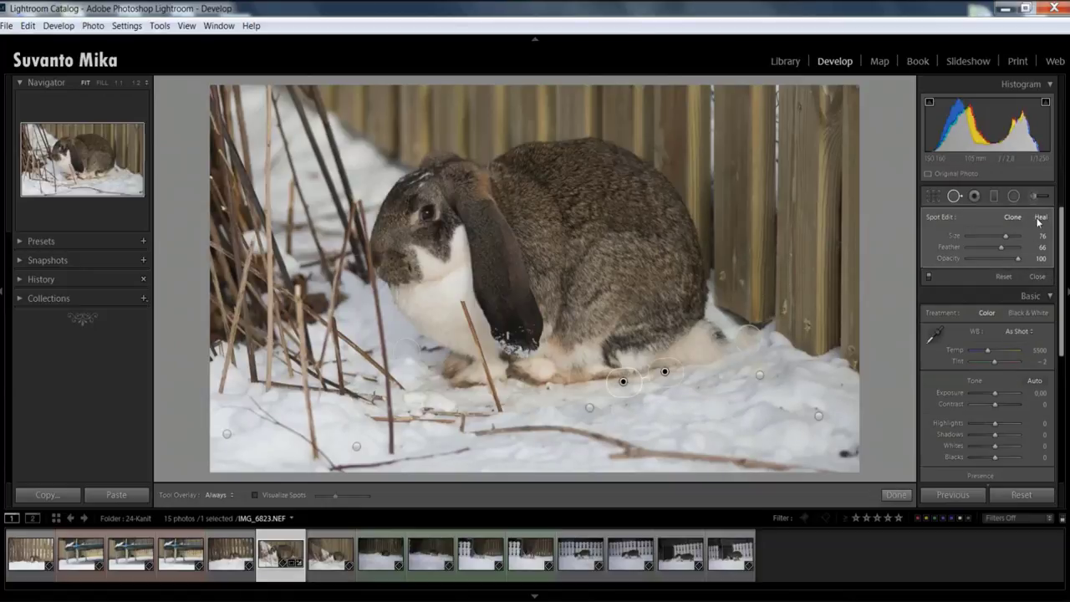
click(1040, 218)
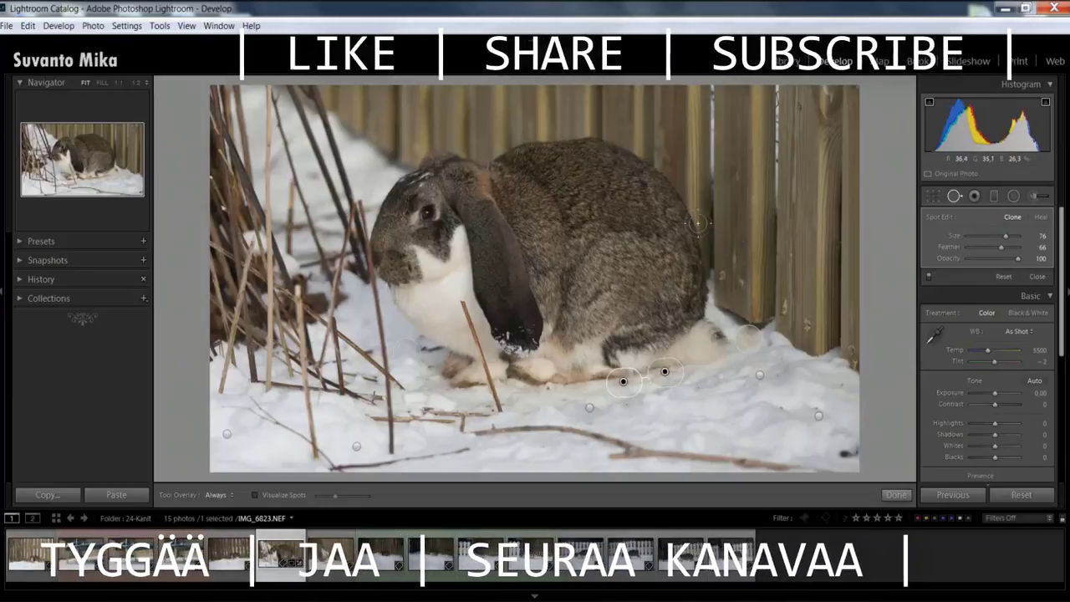
click(901, 499)
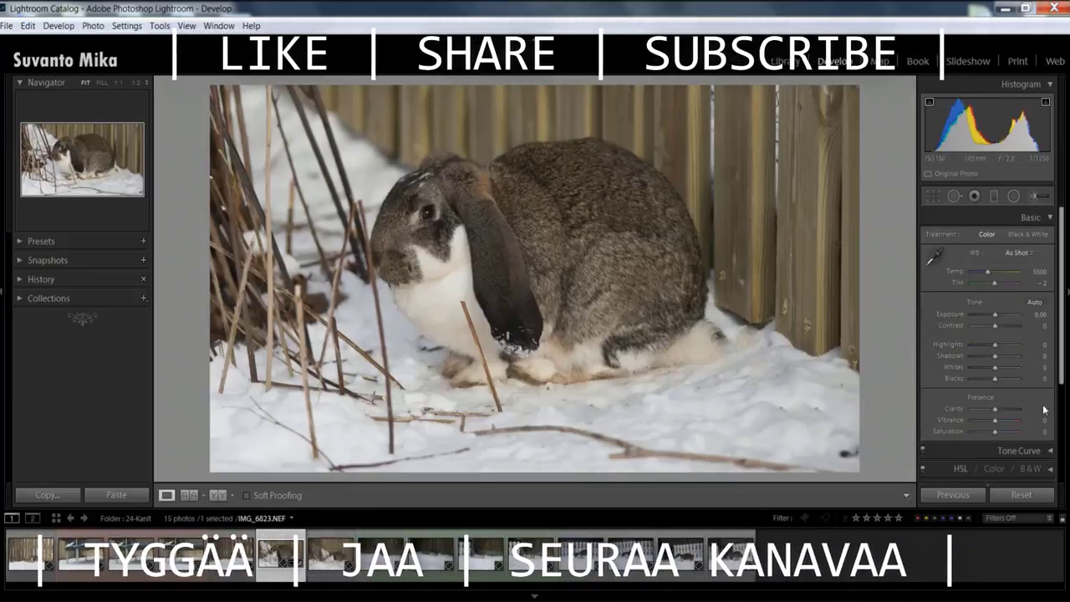
At 1:1, darken the rabbit's eye with a Pet Eye correction, pupil size 67, plus a catchlight.
click(439, 210)
drag(505, 240, 626, 248)
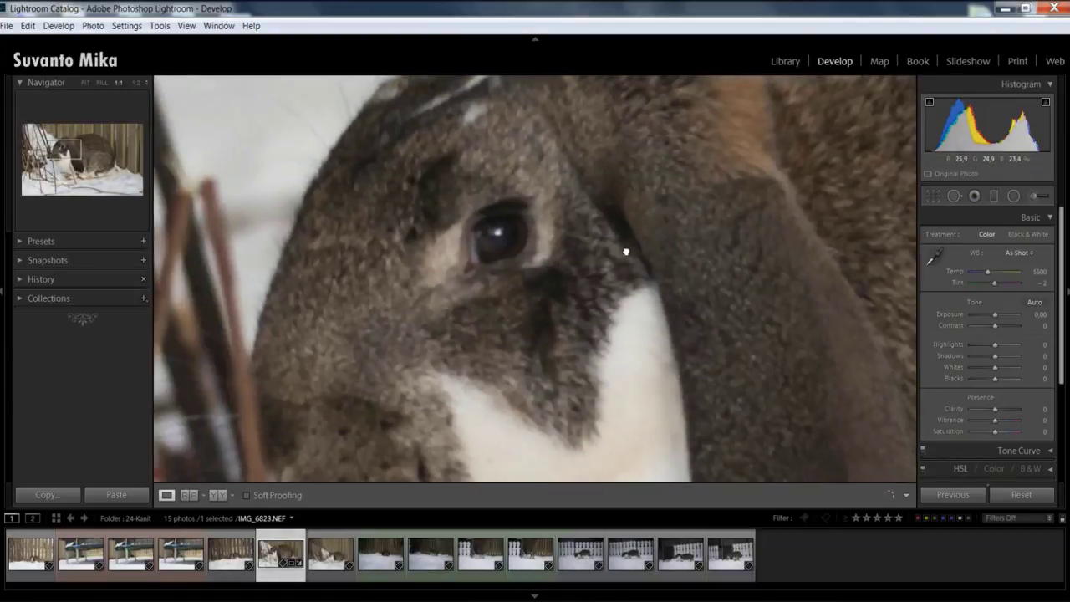
click(974, 198)
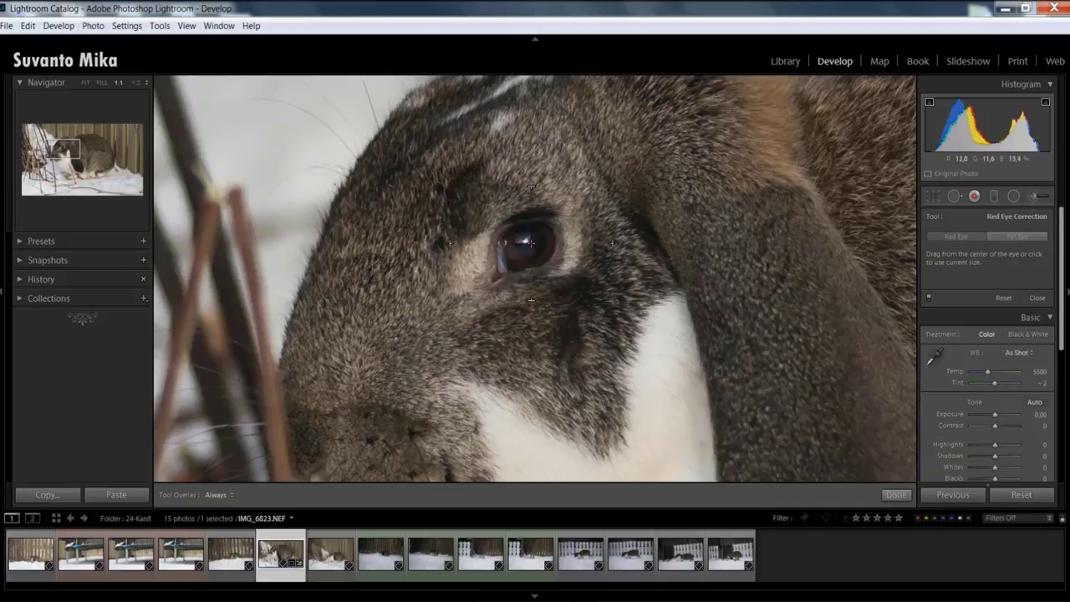
drag(522, 243, 602, 247)
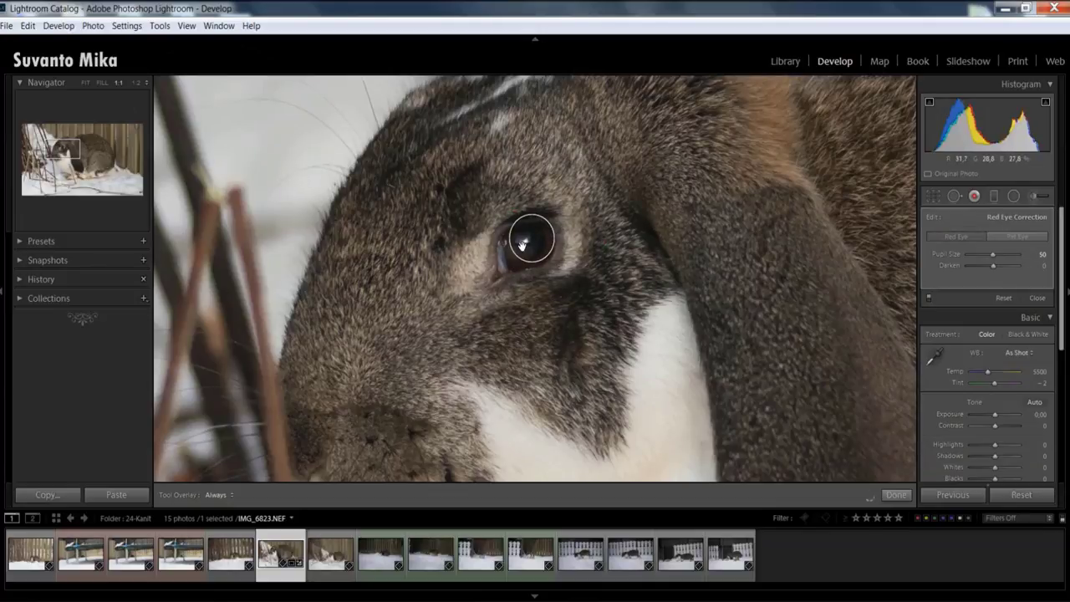
drag(524, 237, 518, 244)
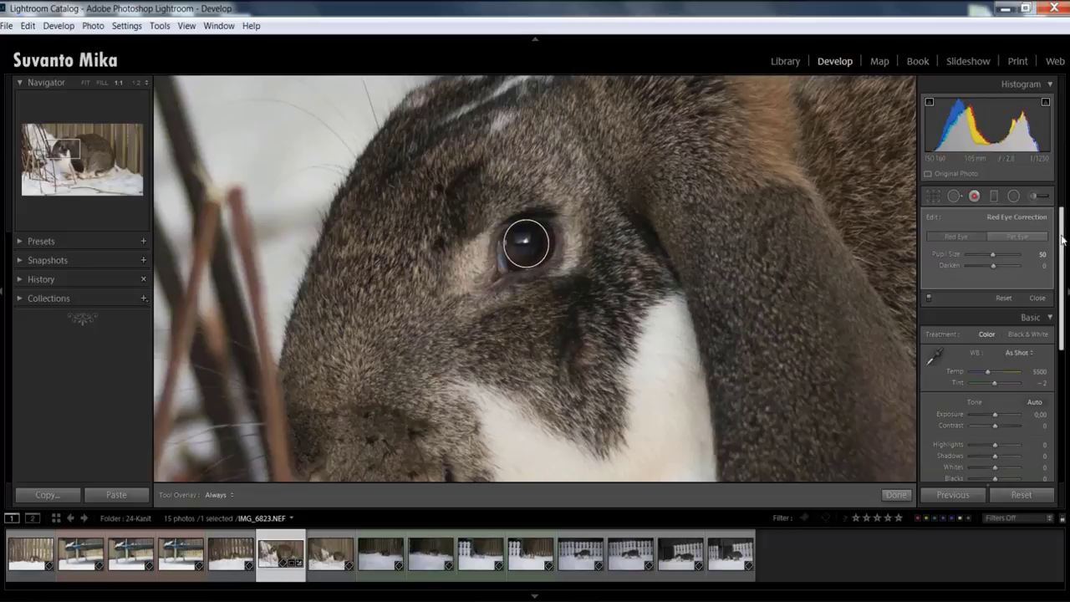
click(1023, 238)
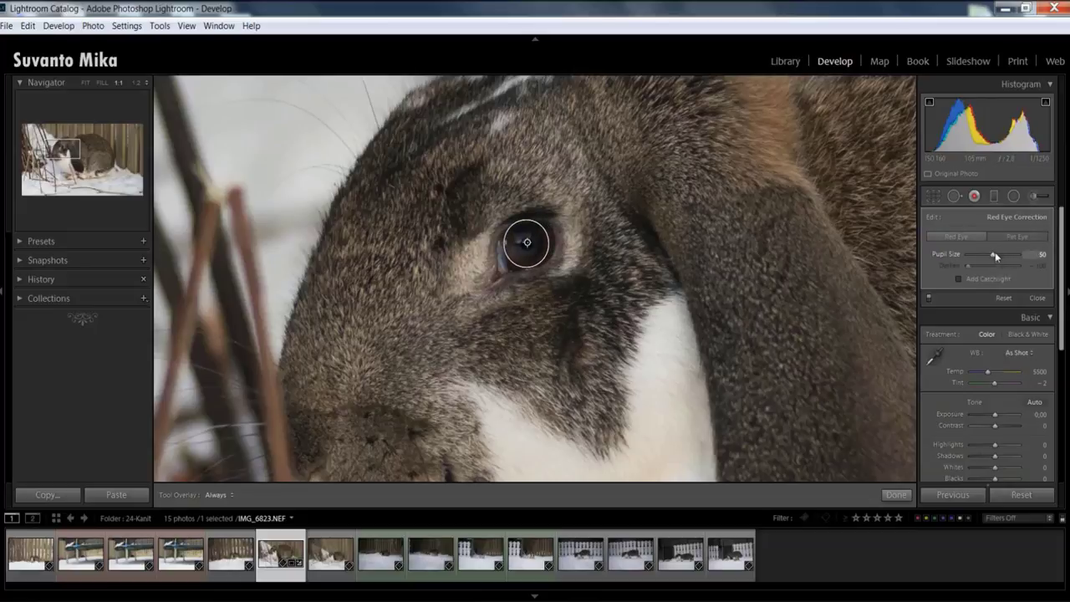
drag(1003, 254, 1000, 254)
click(995, 279)
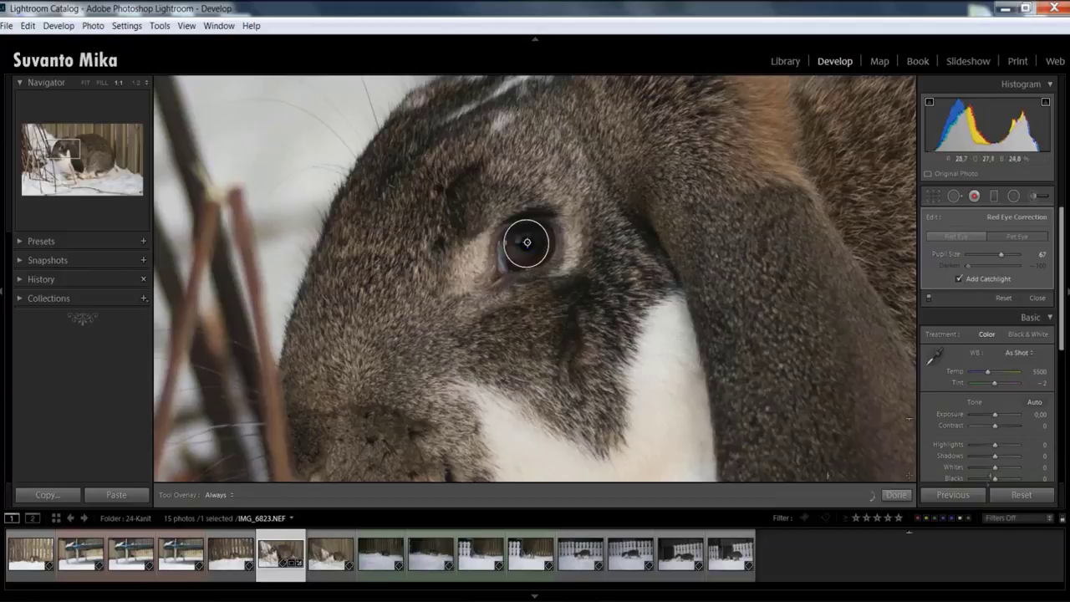
click(901, 494)
Redo the Pet Eye correction with a larger circle at pupil size 67, and turn off shadow clipping.
click(528, 244)
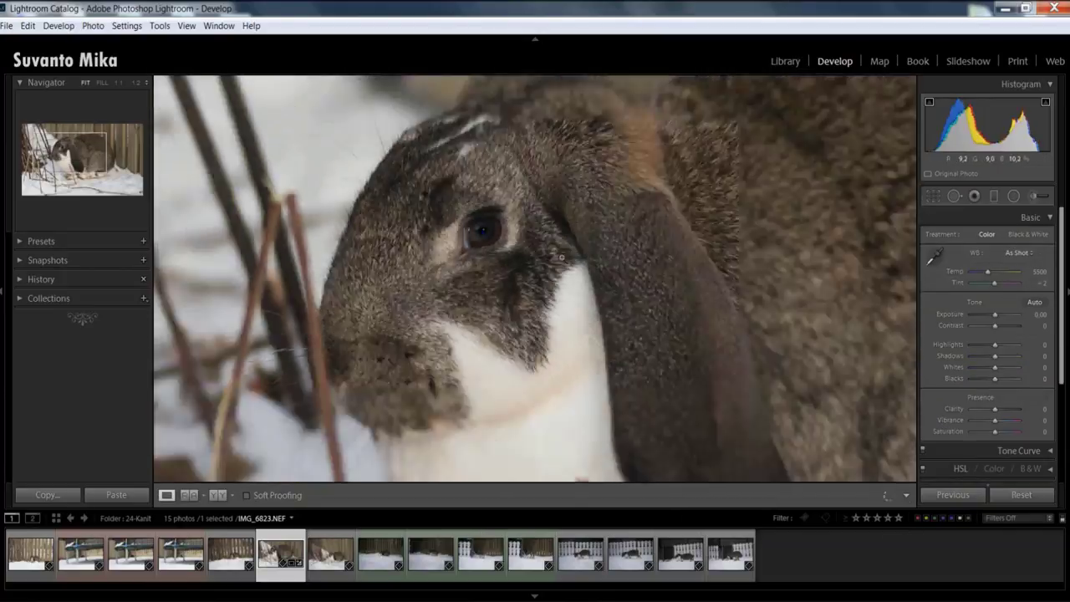
click(416, 217)
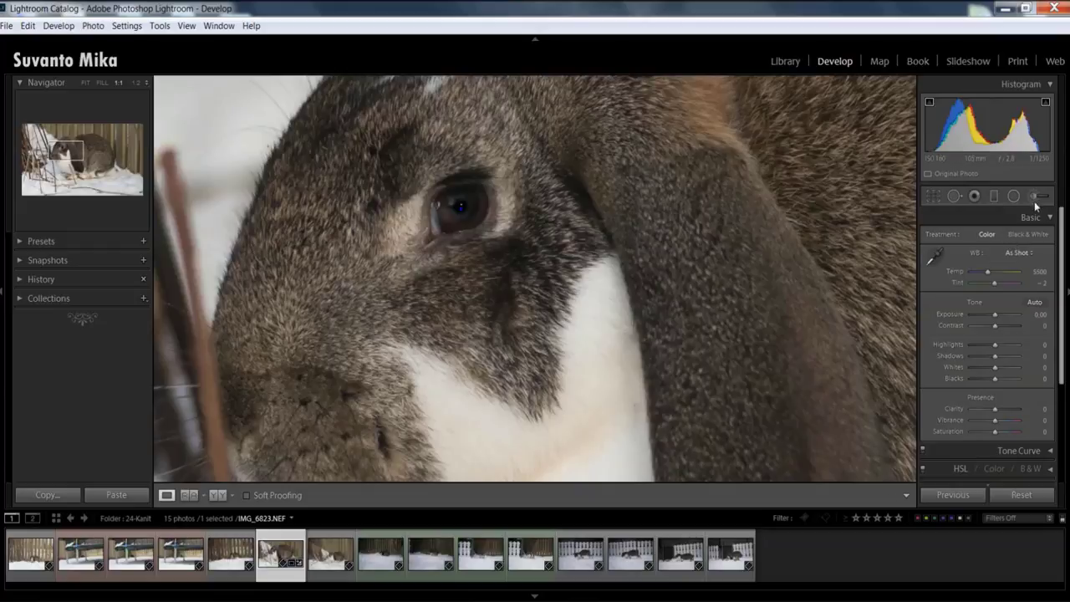
click(974, 195)
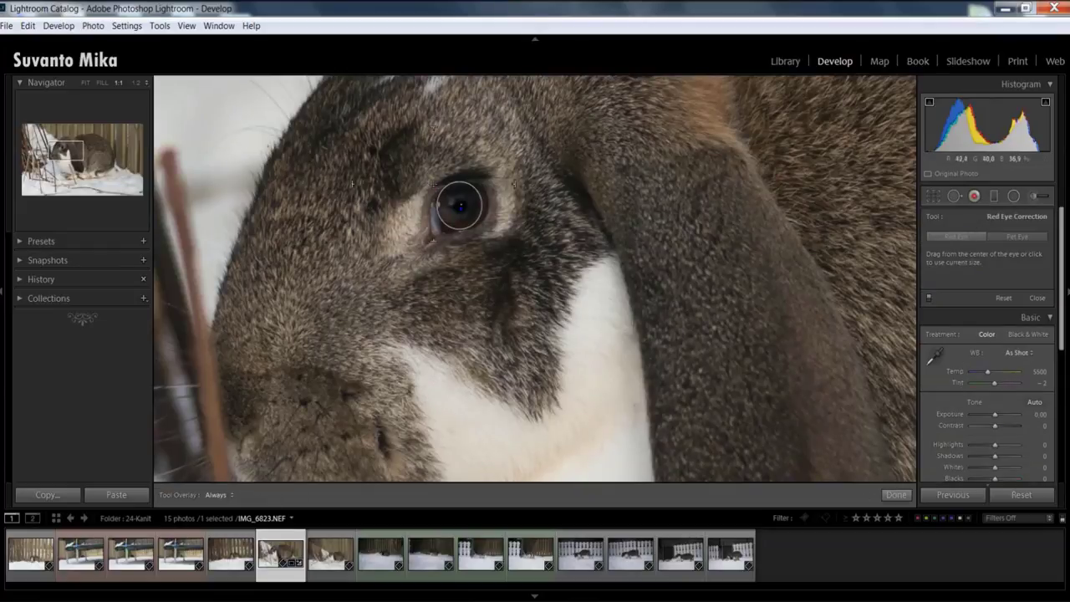
click(460, 205)
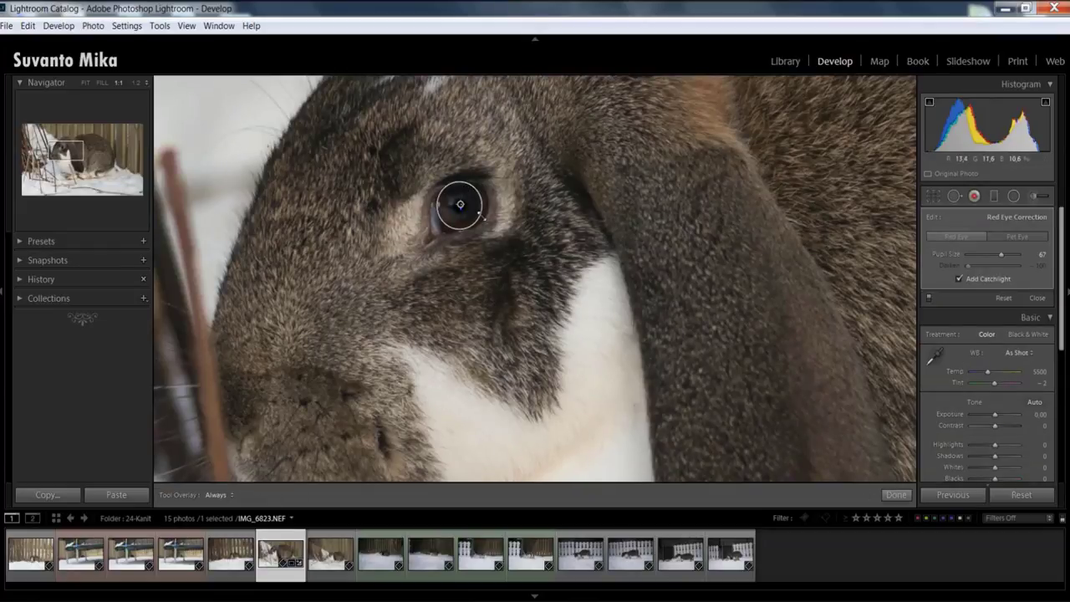
drag(483, 210, 490, 240)
mouse_move(1000, 254)
mouse_down()
mouse_move(1018, 255)
mouse_move(976, 256)
mouse_move(1001, 254)
mouse_up()
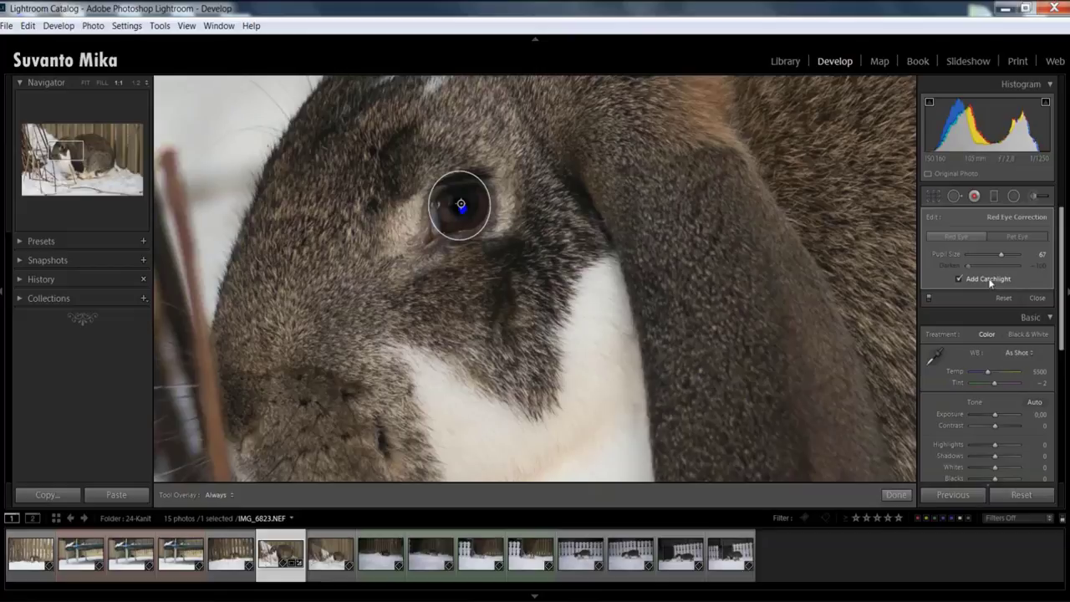
click(895, 494)
click(929, 102)
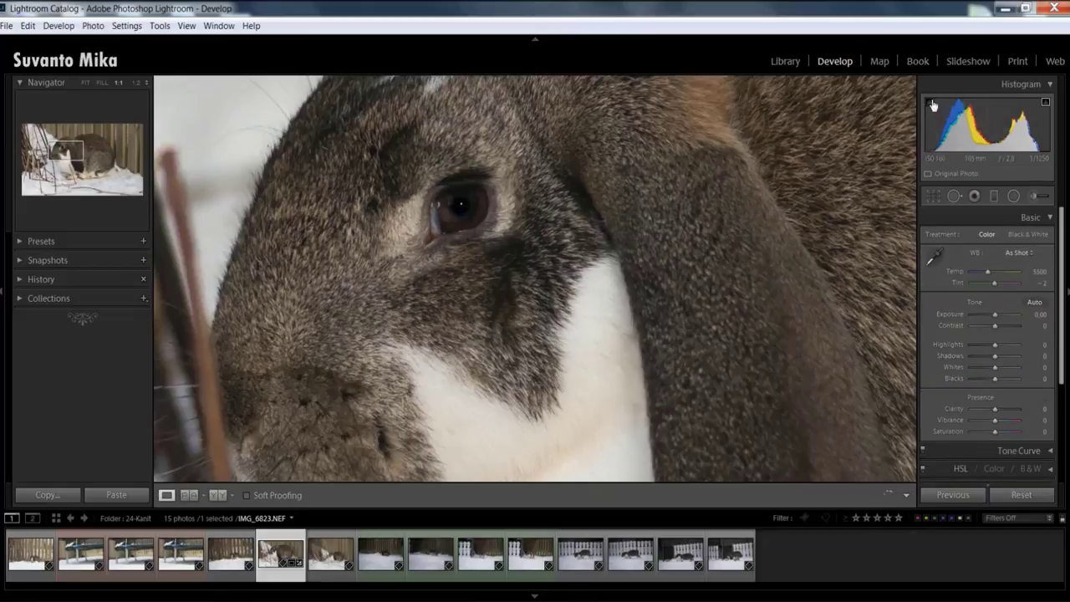
Zoom to 1:1 on the eye and try Pet Eye corrections, undoing the attempts.
click(535, 210)
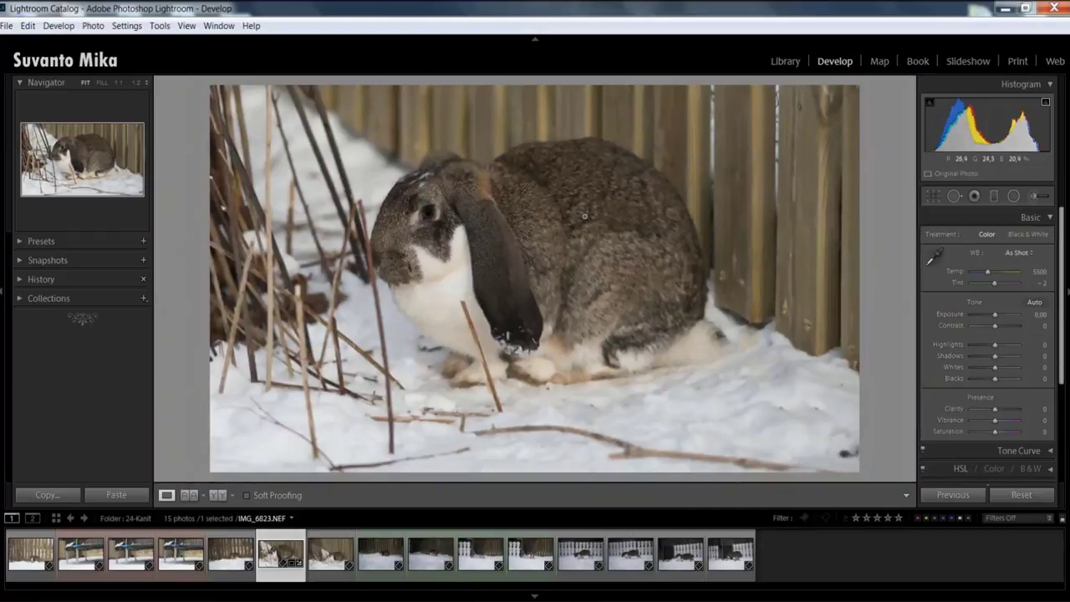
click(436, 223)
drag(414, 223, 492, 288)
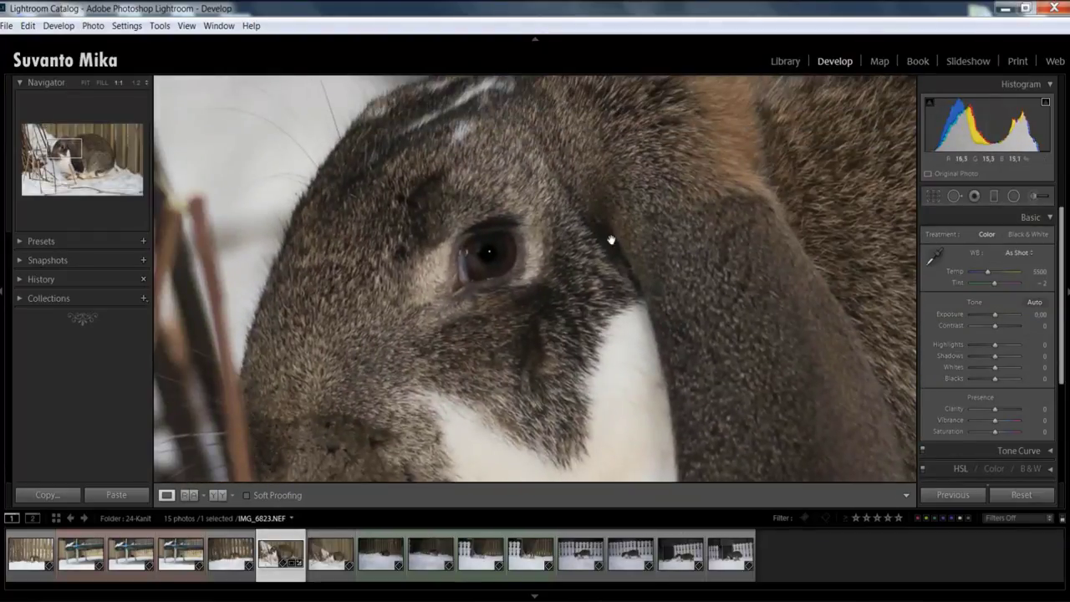
click(977, 198)
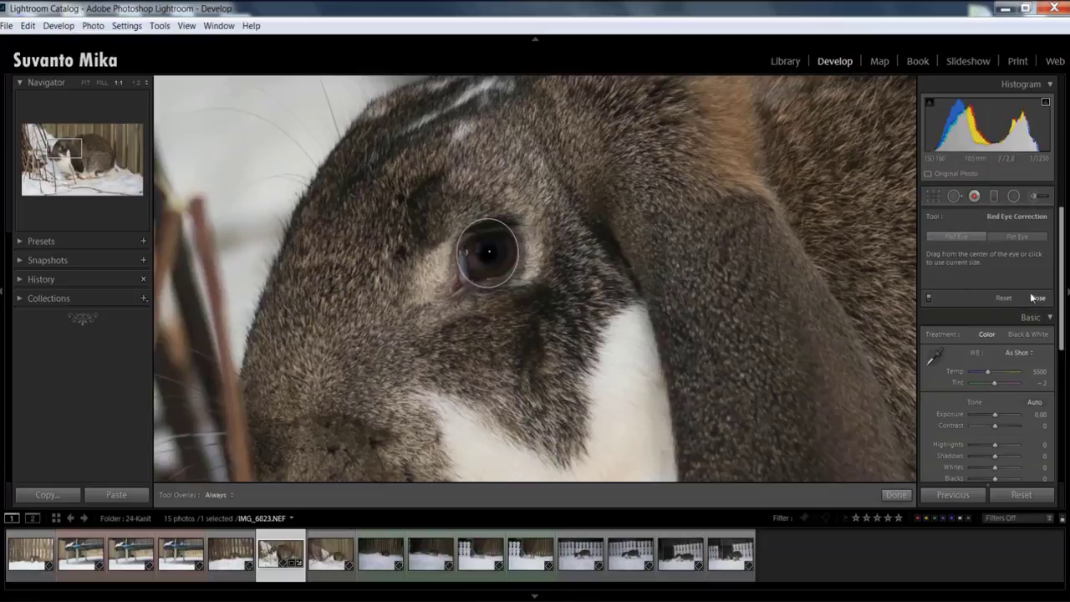
drag(487, 251, 493, 224)
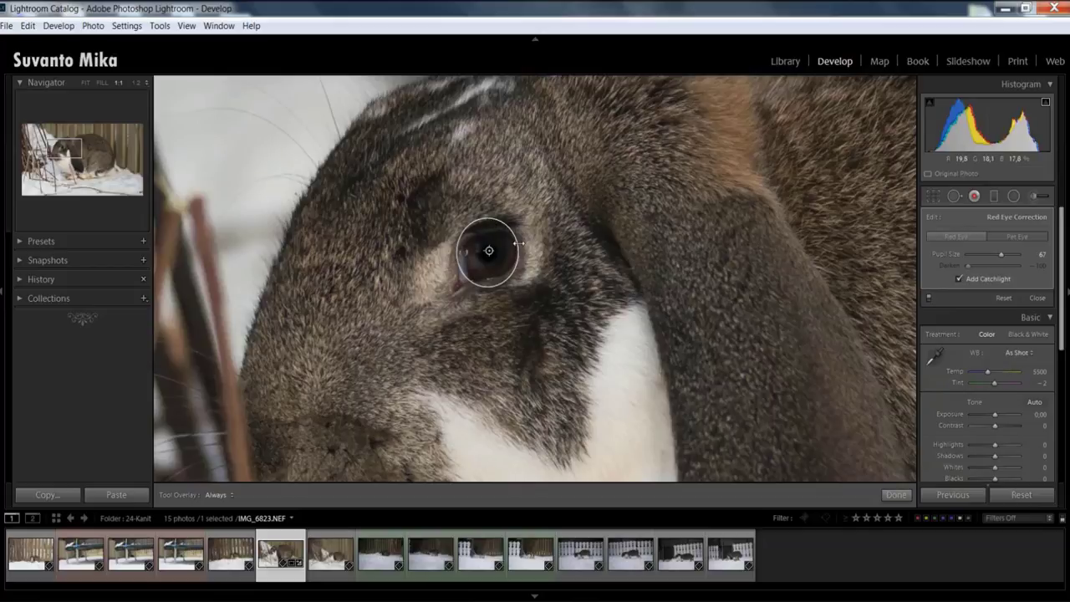
key(ctrl+z)
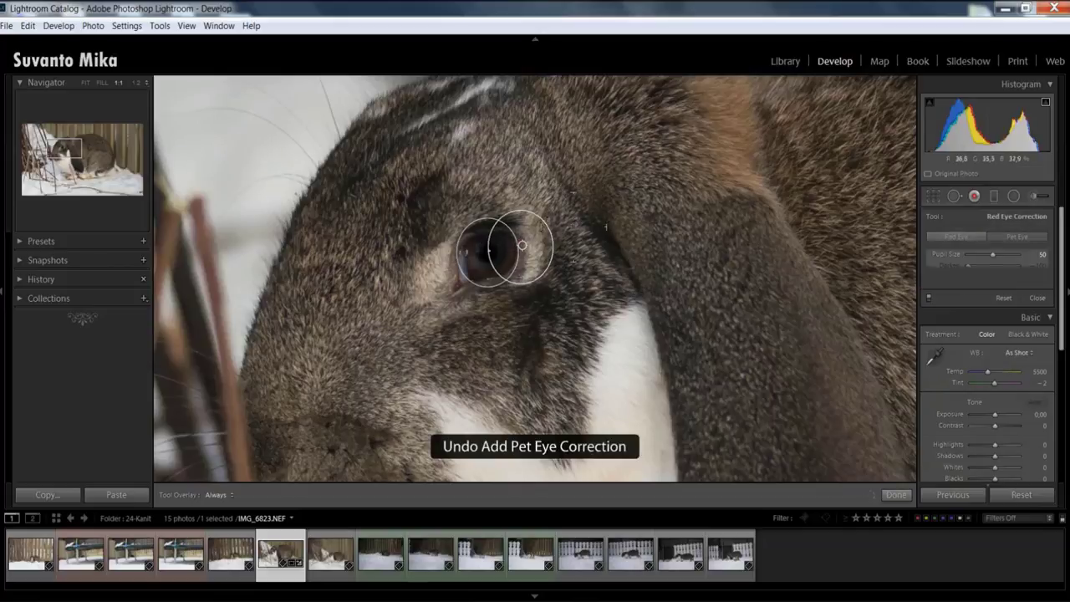
click(497, 248)
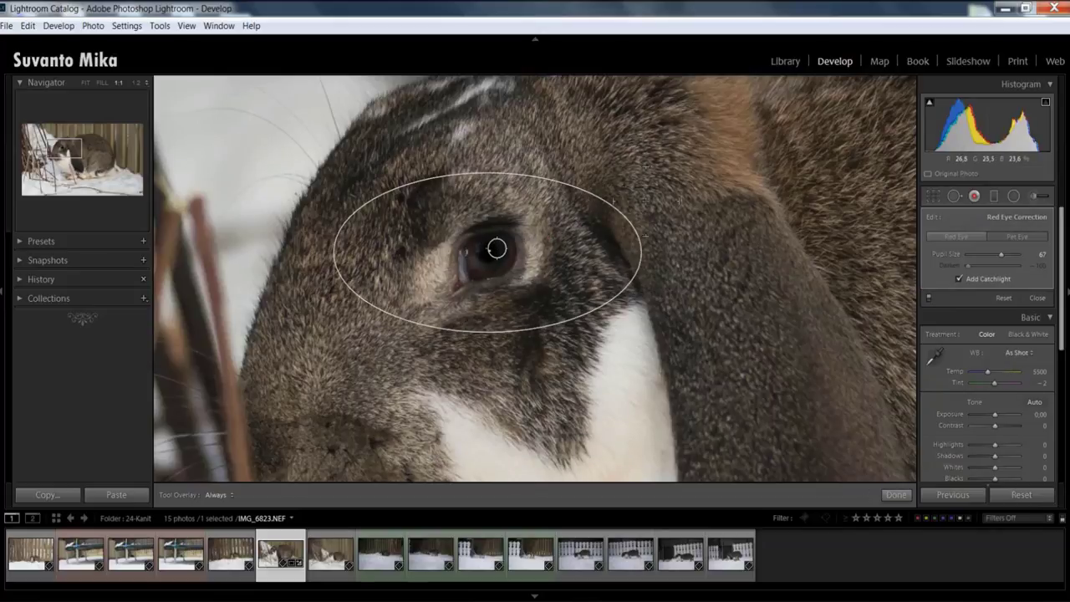
key(ctrl+z)
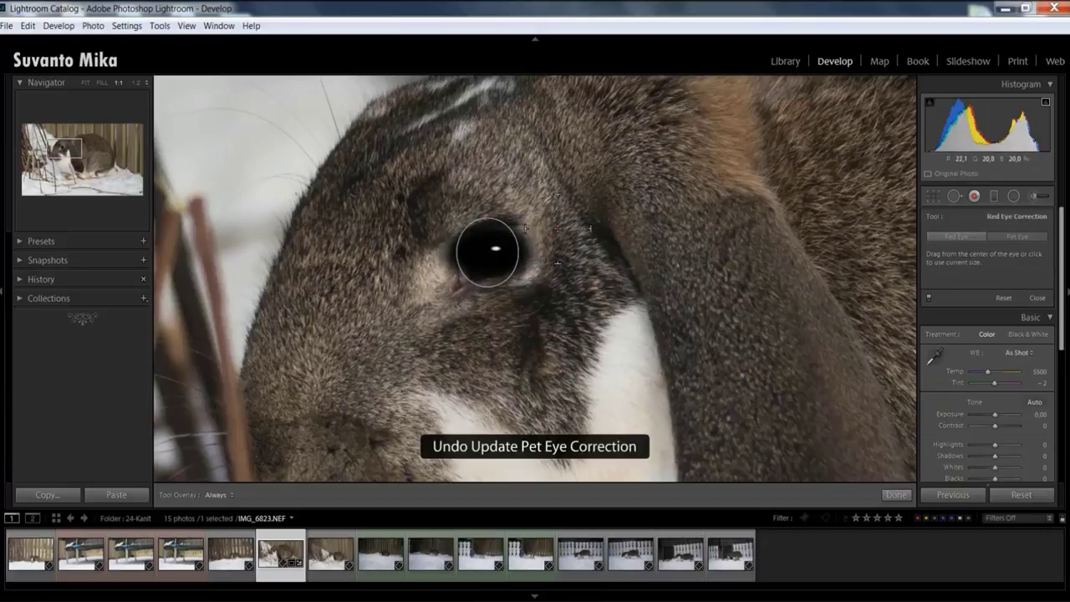
click(523, 230)
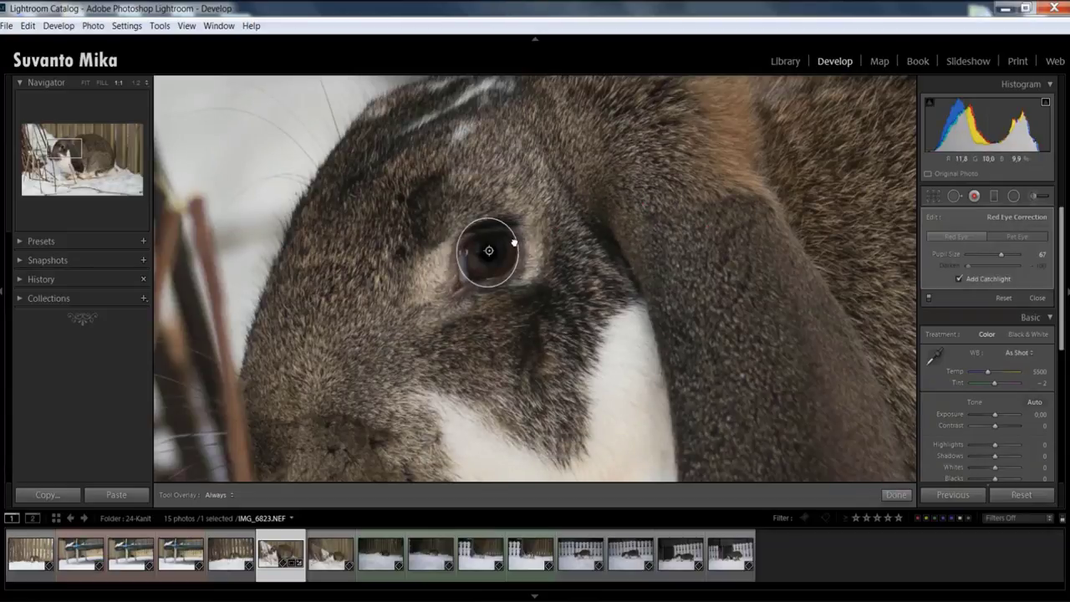
Reset and close the eye correction, fit the whole photo, and select the Graduated Filter.
right_click(514, 241)
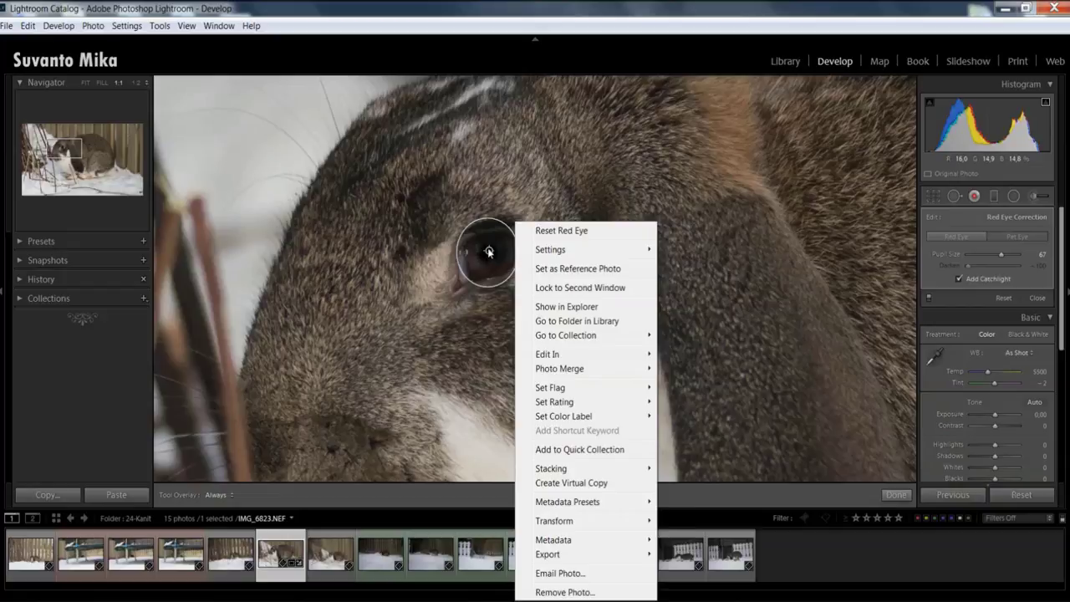
right_click(488, 252)
click(472, 273)
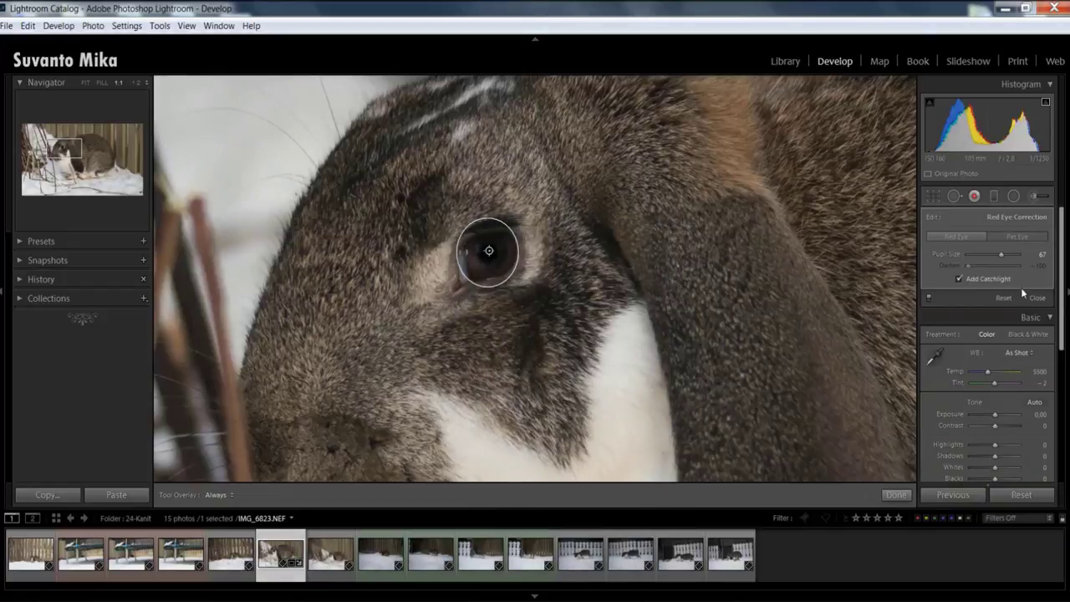
click(1002, 300)
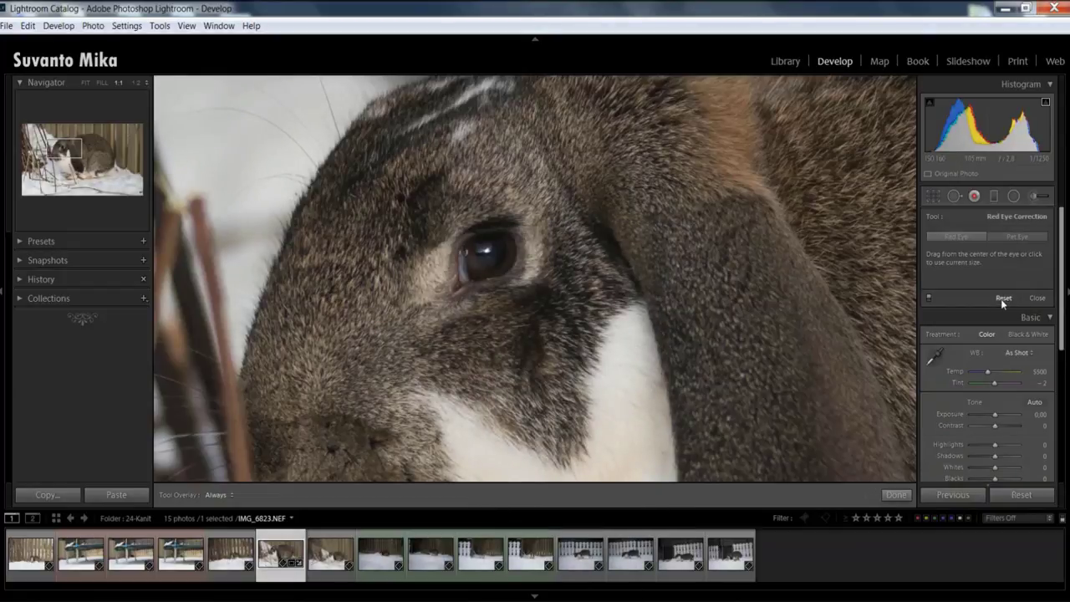
click(1043, 301)
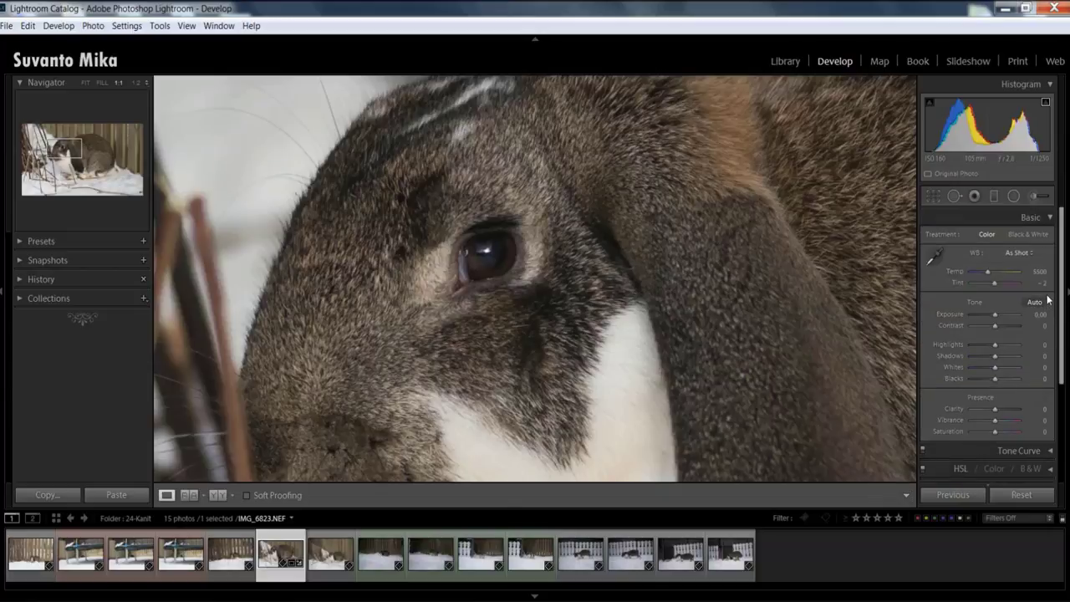
click(648, 246)
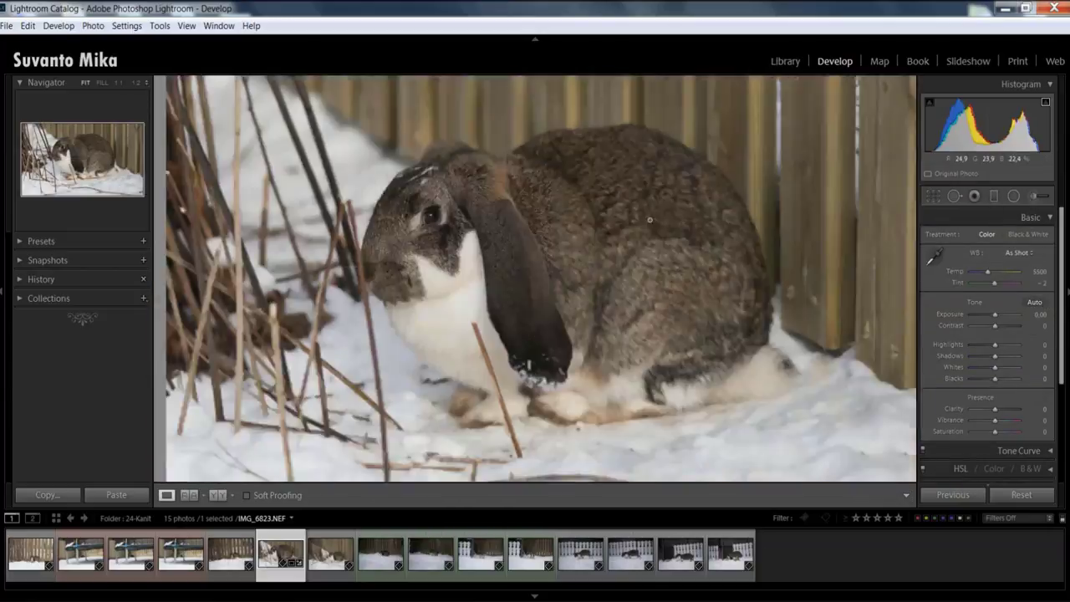
click(993, 197)
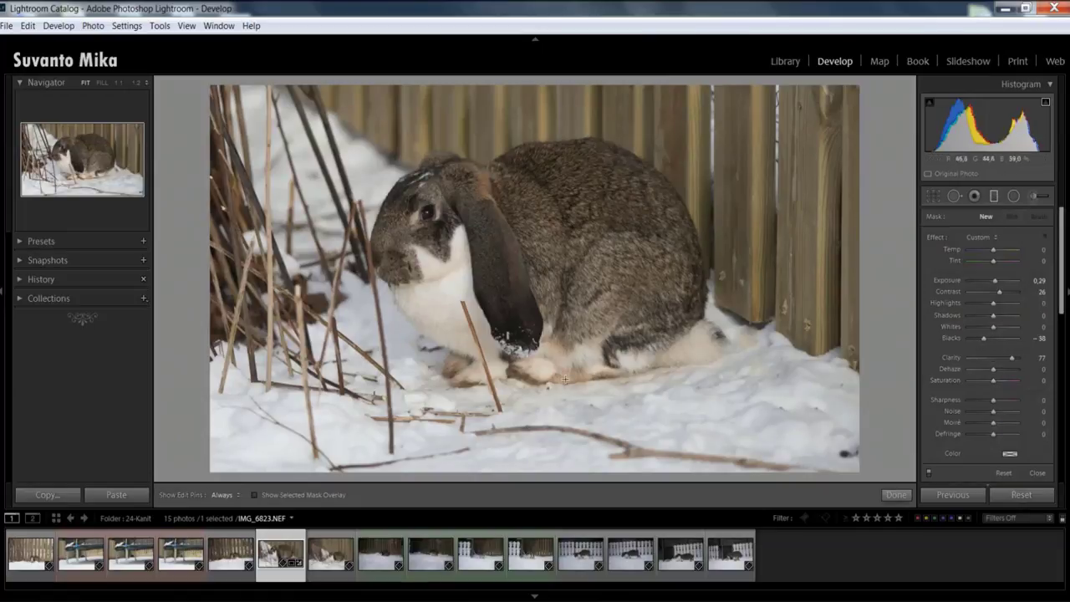
Place a graduated filter on the lower snow: Exposure 2.07, Contrast -77, Highlights -100, Shadows 45, Whites -43, Blacks -77.
drag(624, 413, 556, 107)
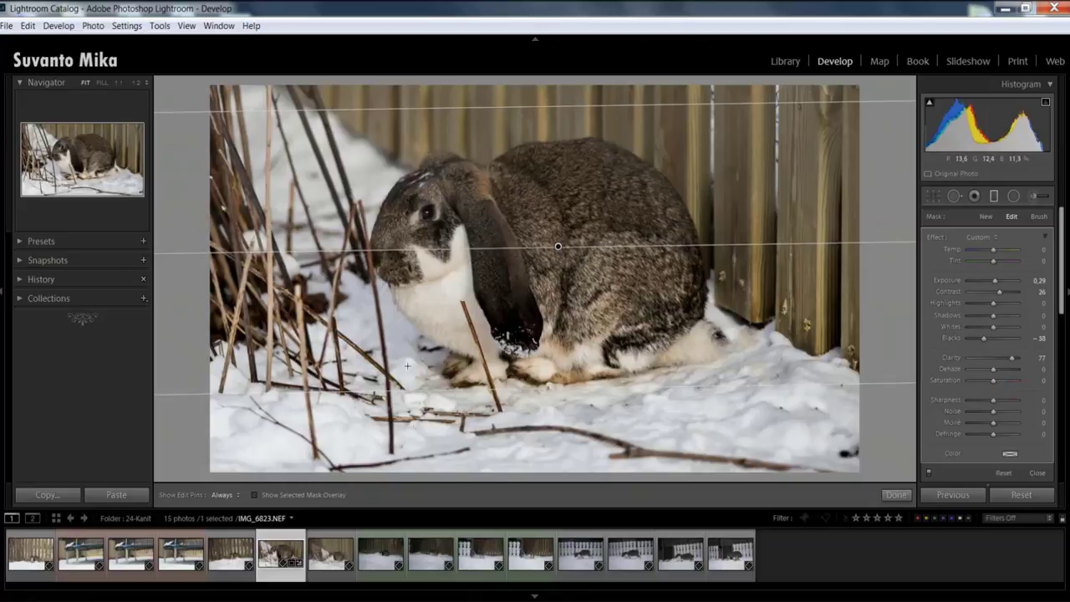
drag(982, 338, 1011, 337)
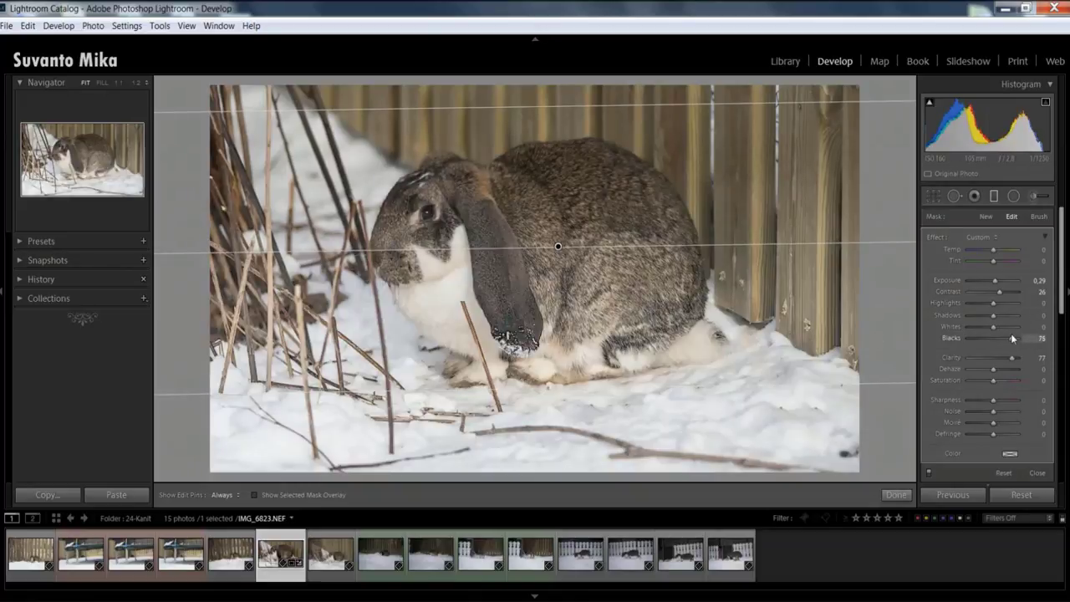
mouse_move(999, 296)
mouse_down()
mouse_move(968, 292)
mouse_move(1005, 284)
mouse_up()
key(o)
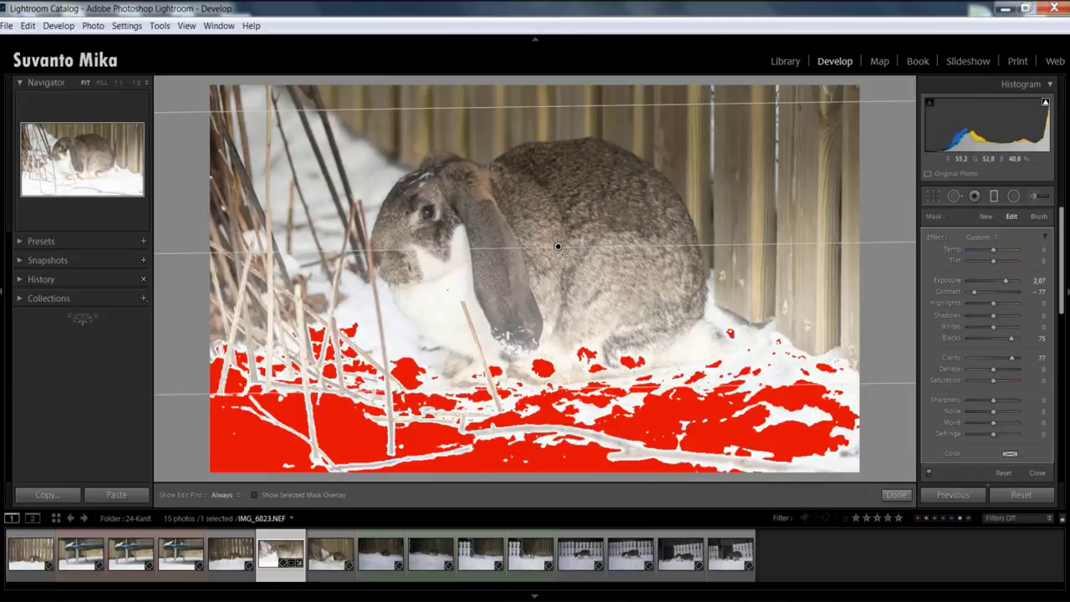
drag(589, 103, 616, 266)
drag(559, 336, 558, 399)
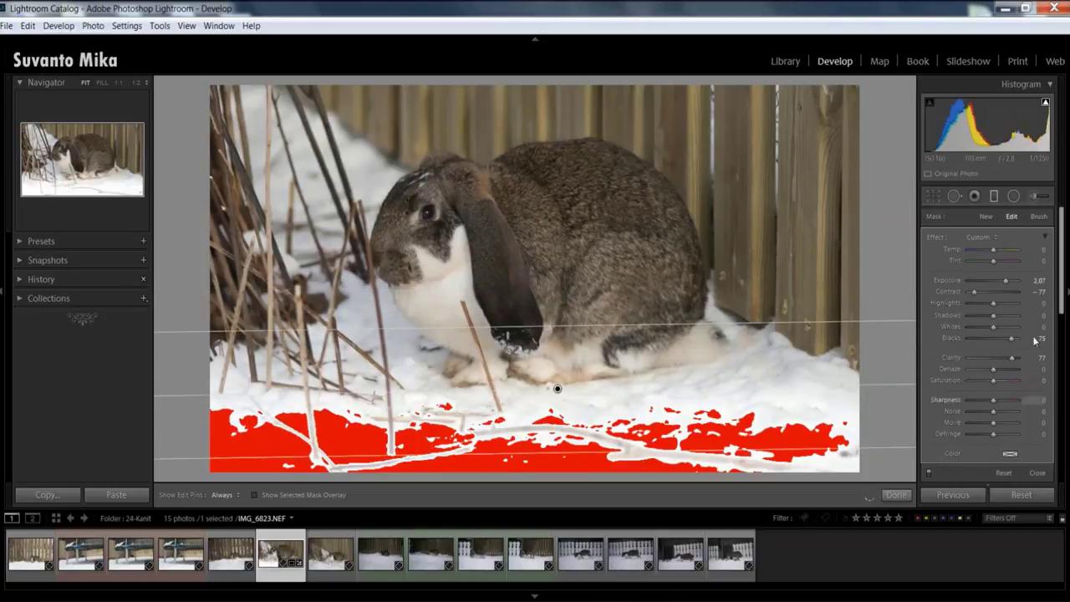
drag(993, 303, 882, 311)
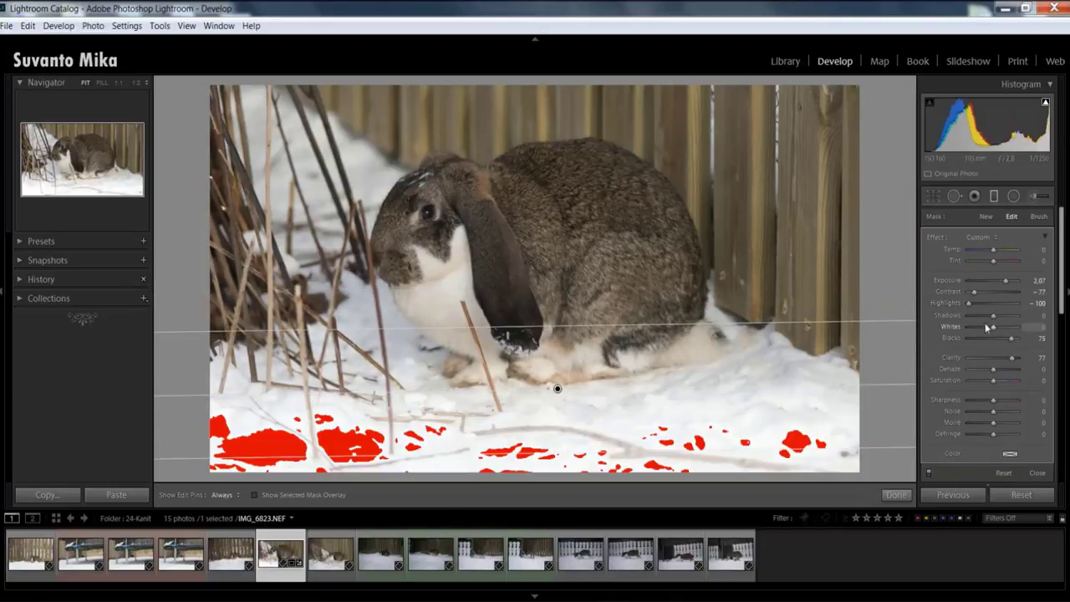
drag(993, 315, 973, 337)
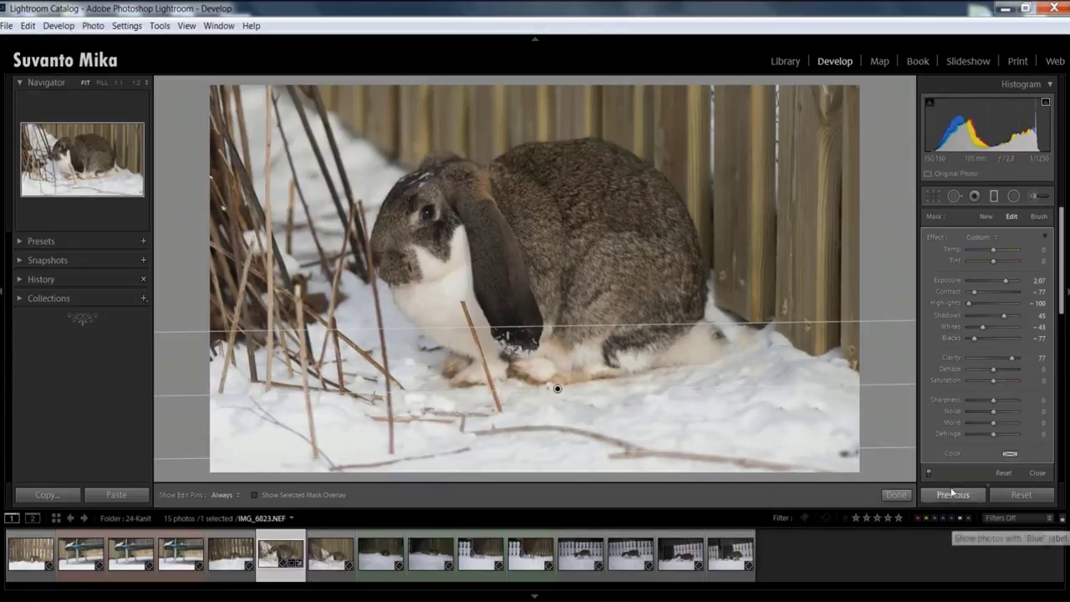
click(255, 494)
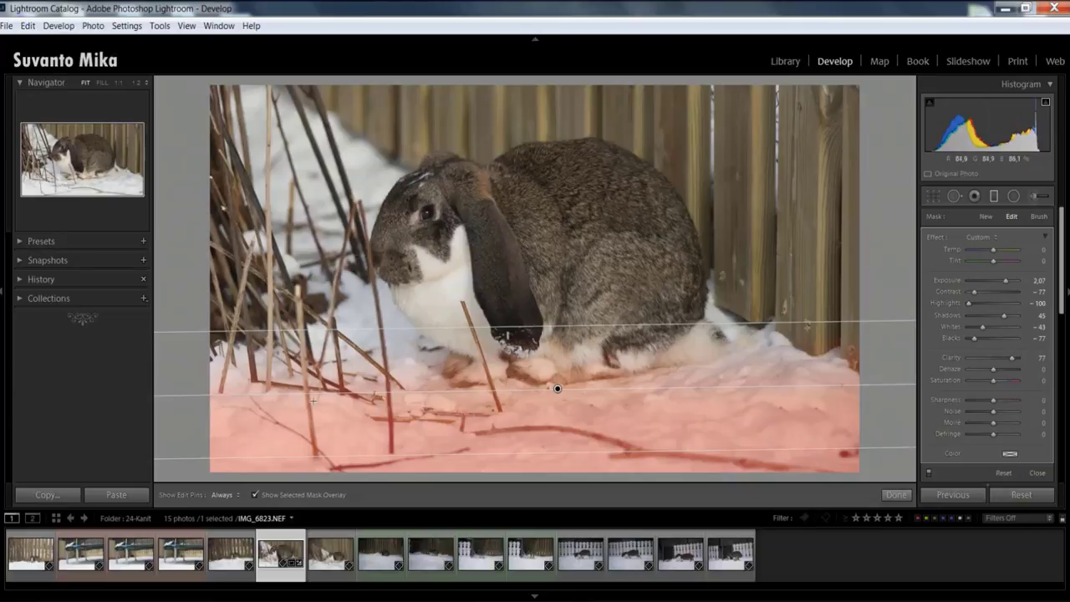
Brush the graduated filter's mask over the snow along the fence base and commit it.
click(255, 495)
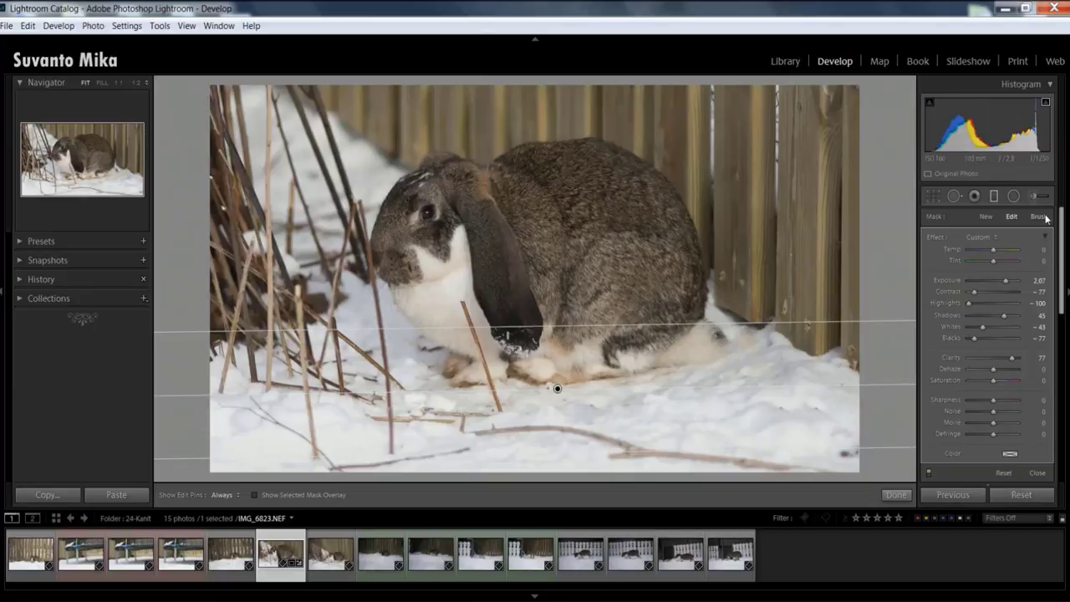
key(k)
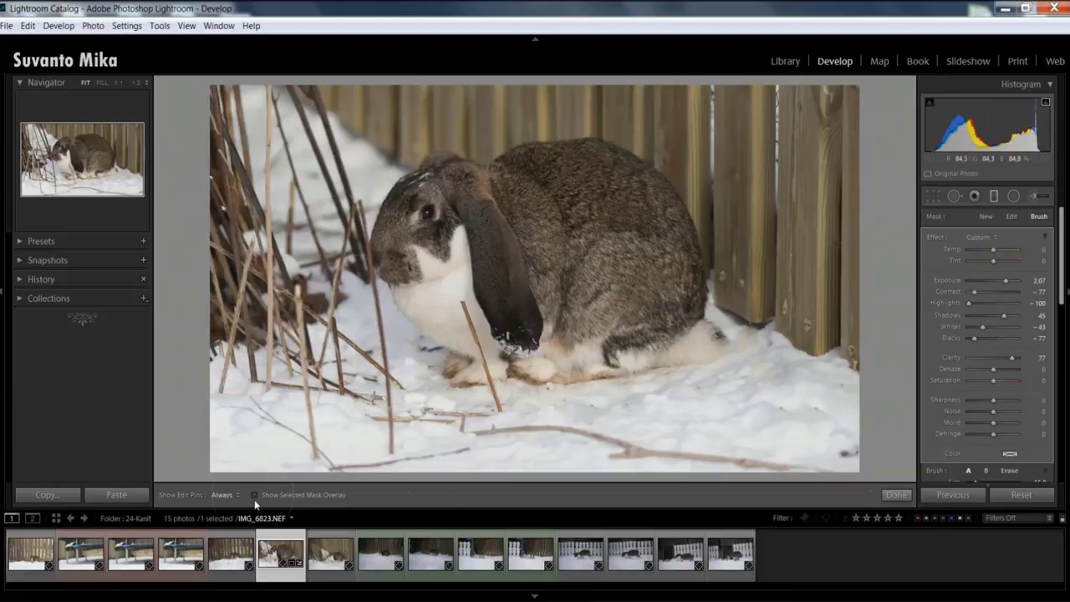
click(322, 499)
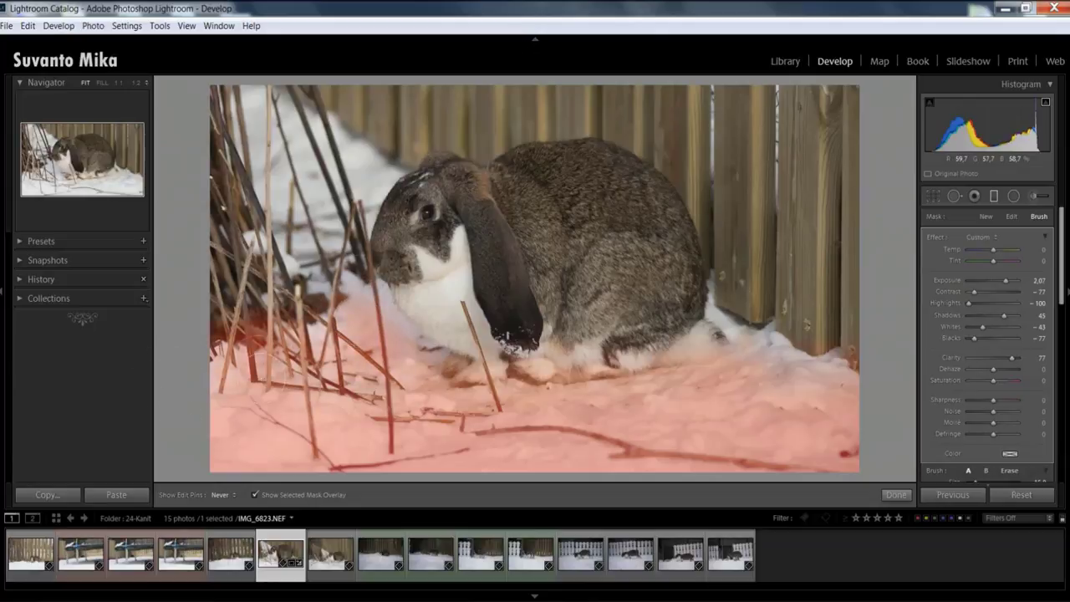
drag(828, 342, 759, 299)
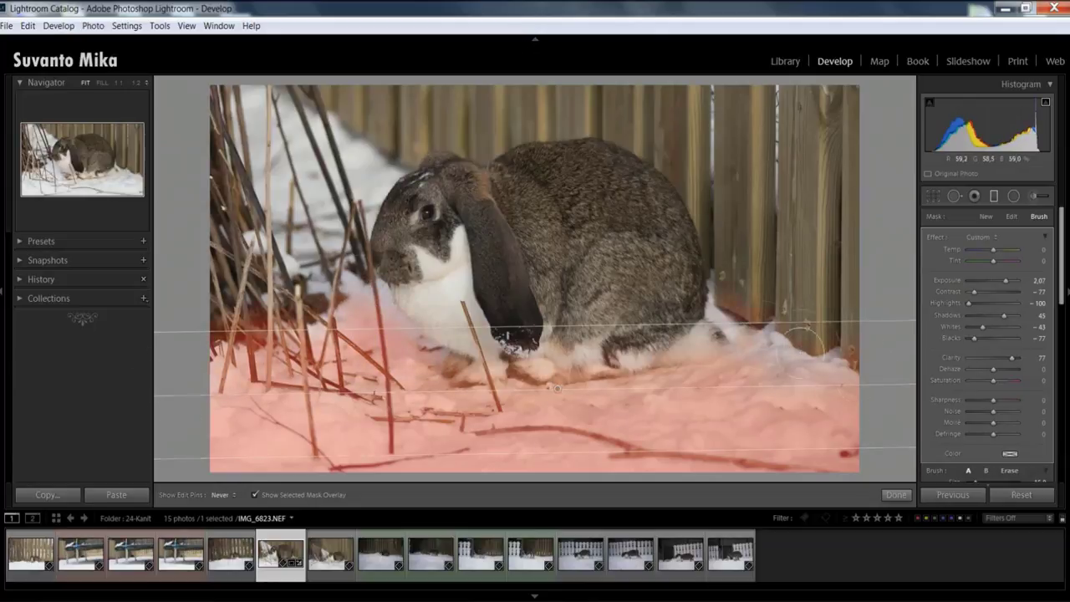
click(895, 494)
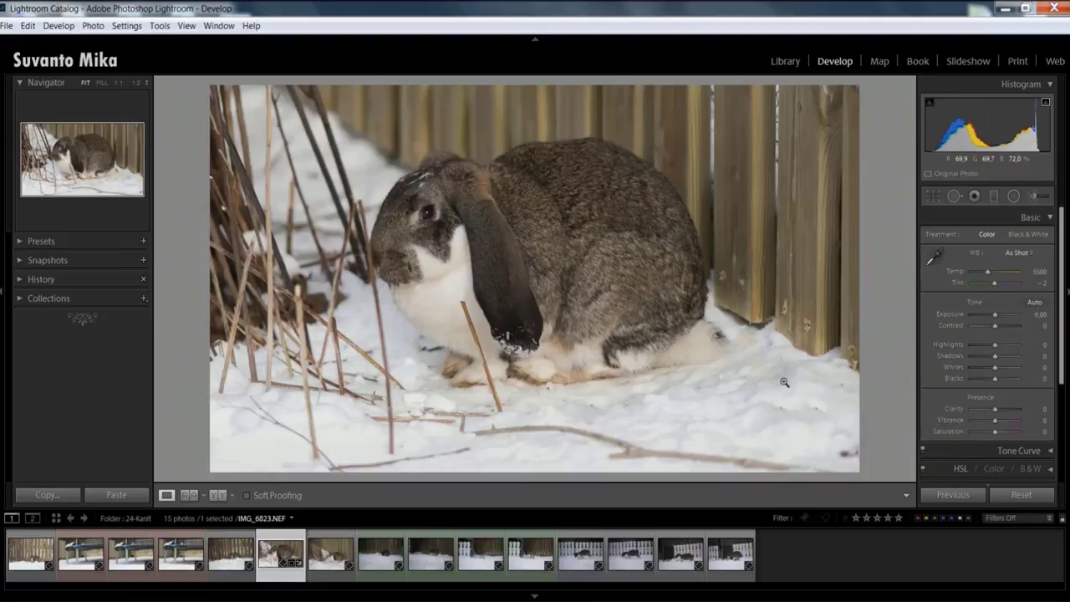
Draw an inverted radial filter ellipse positioned over the rabbit.
click(1017, 197)
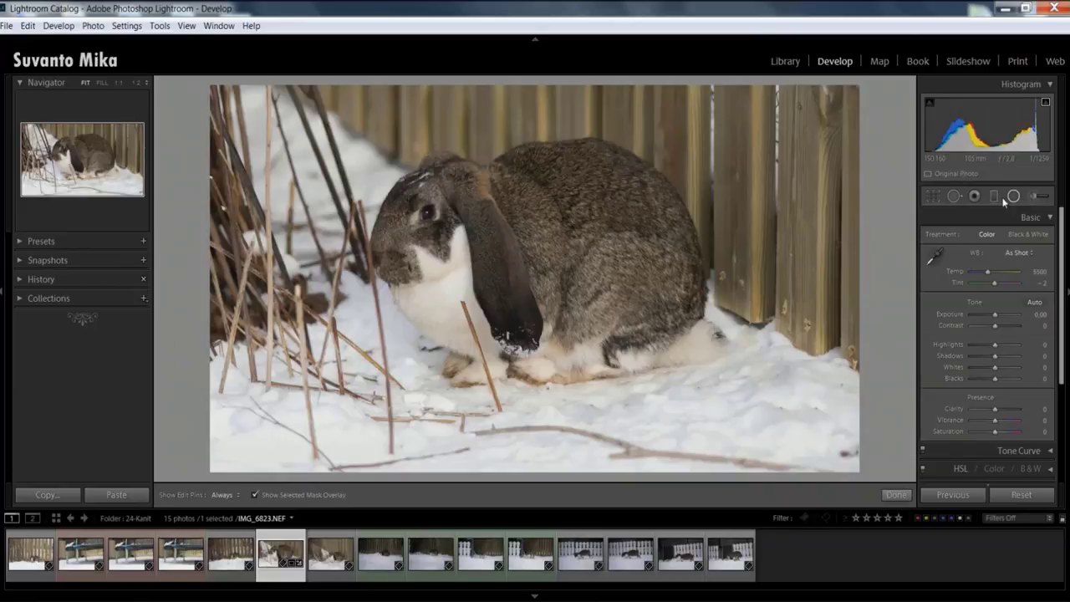
drag(596, 266, 435, 373)
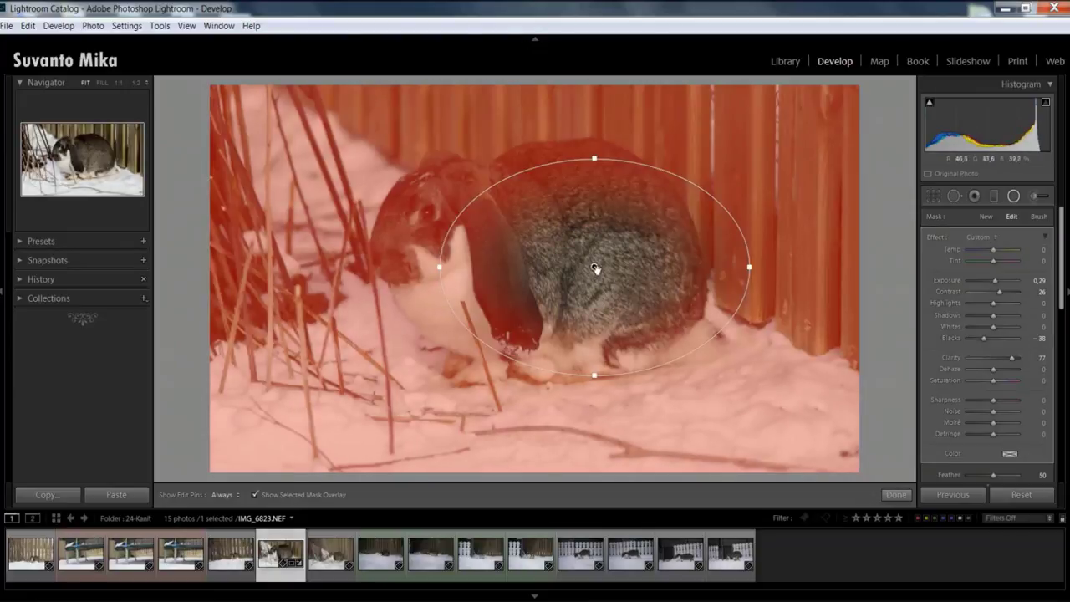
drag(597, 269, 549, 256)
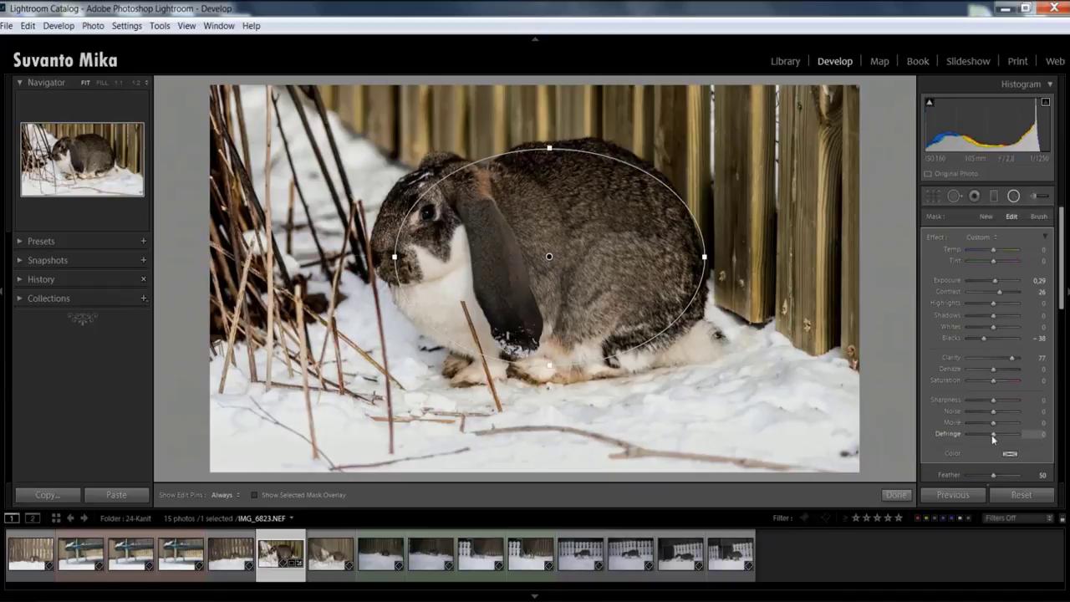
scroll(992, 430, down, 3)
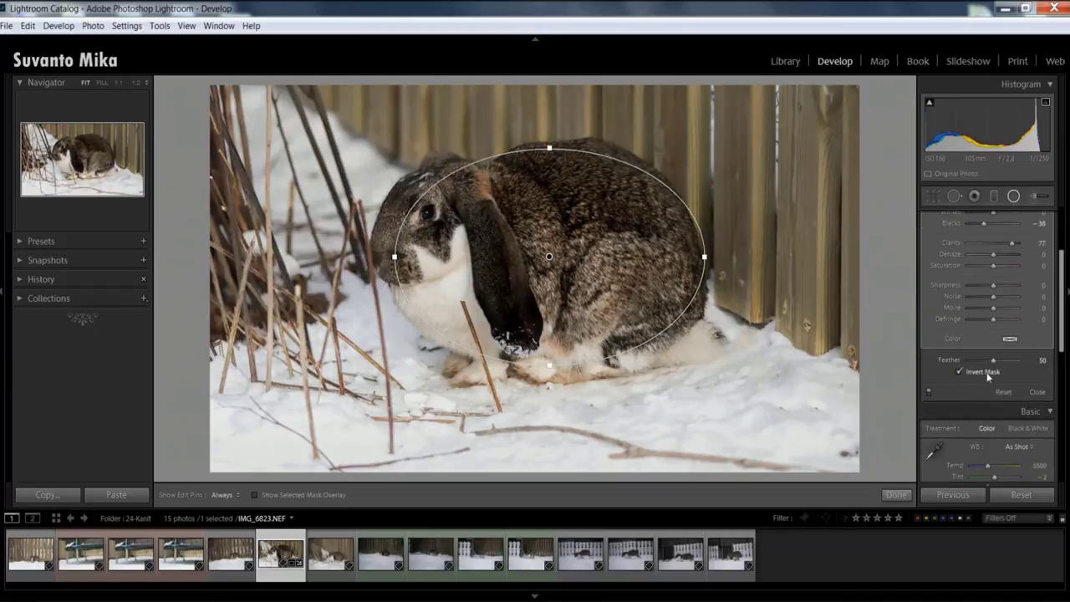
click(987, 372)
click(986, 372)
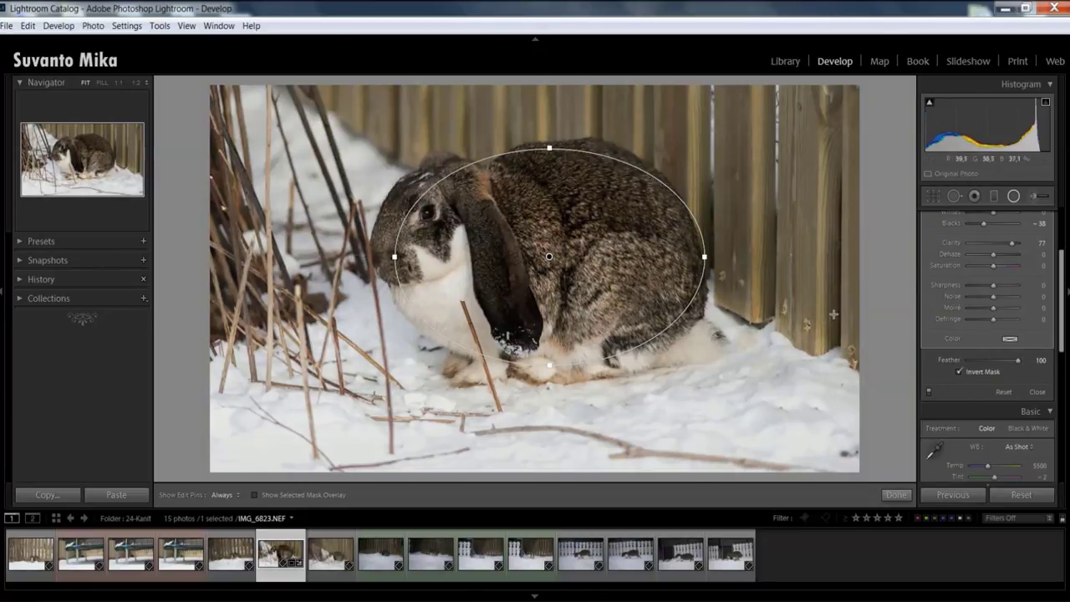
Widen and heighten the radial ellipse around the rabbit, set Clarity to 20, and commit it.
drag(394, 257, 371, 257)
drag(551, 263, 544, 254)
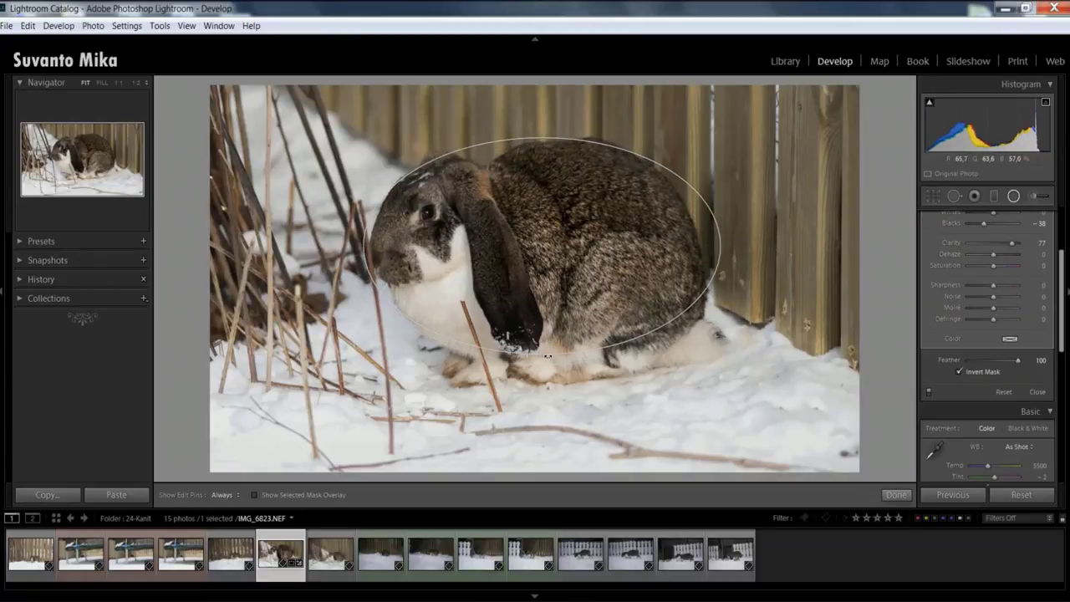
drag(548, 356, 543, 383)
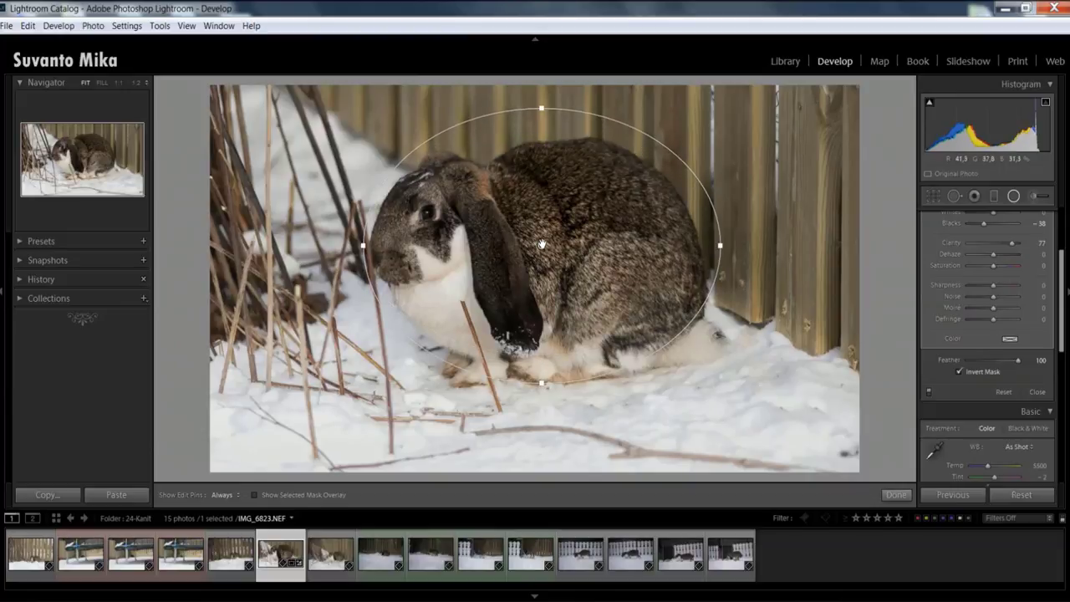
mouse_move(542, 244)
mouse_down()
mouse_move(546, 223)
mouse_move(546, 258)
mouse_move(535, 249)
mouse_up()
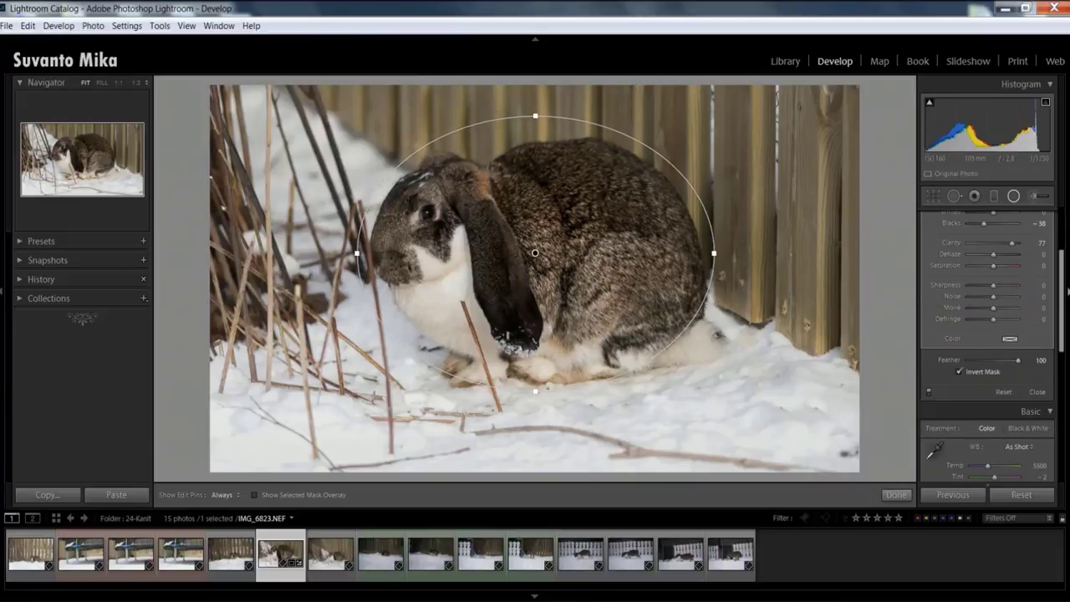
scroll(1027, 290, up, 3)
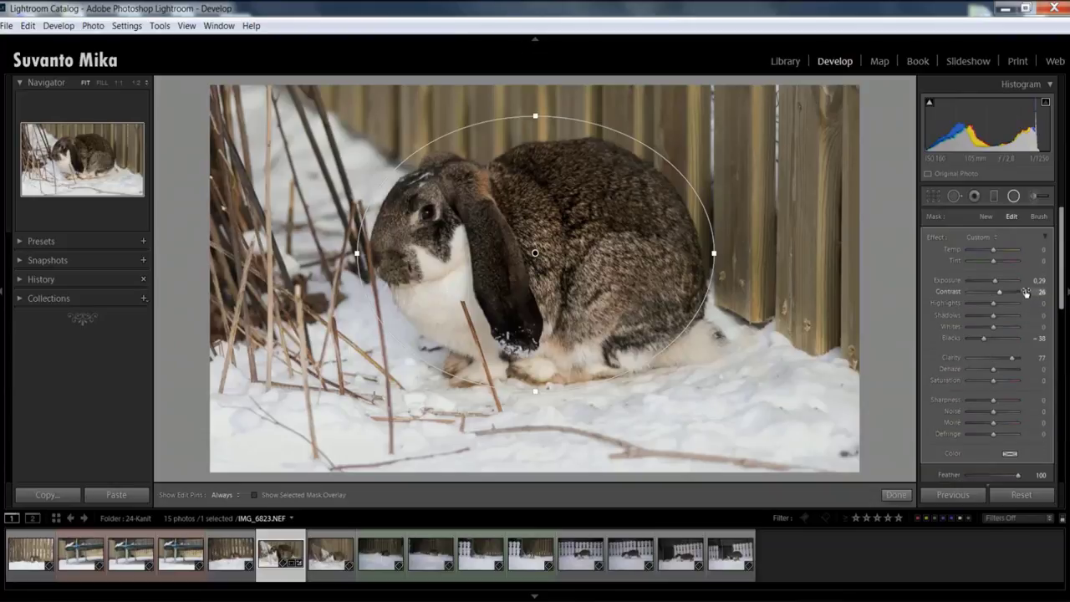
click(995, 368)
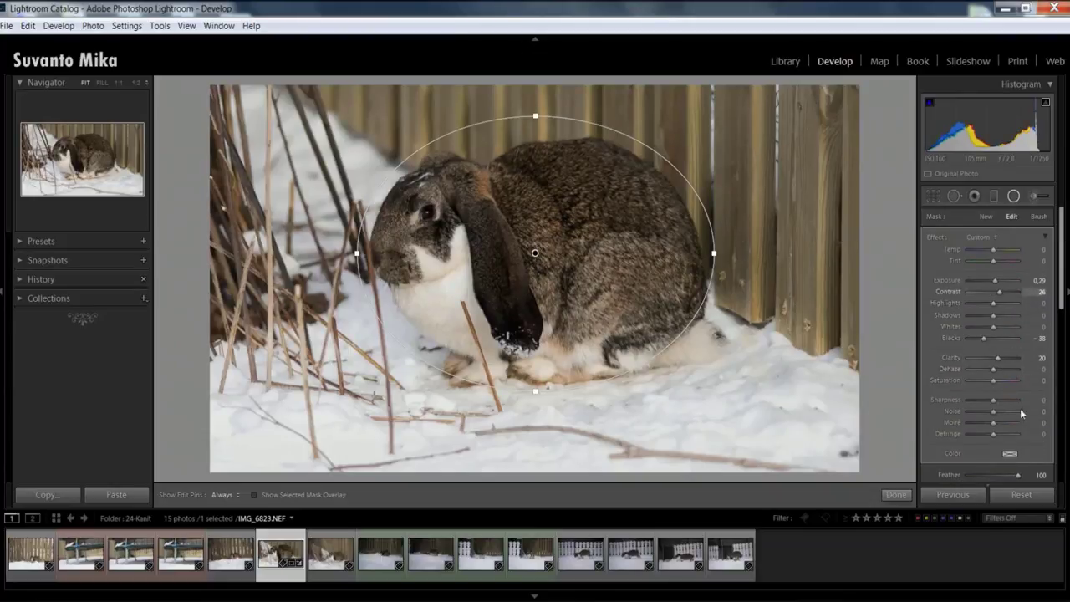
click(896, 494)
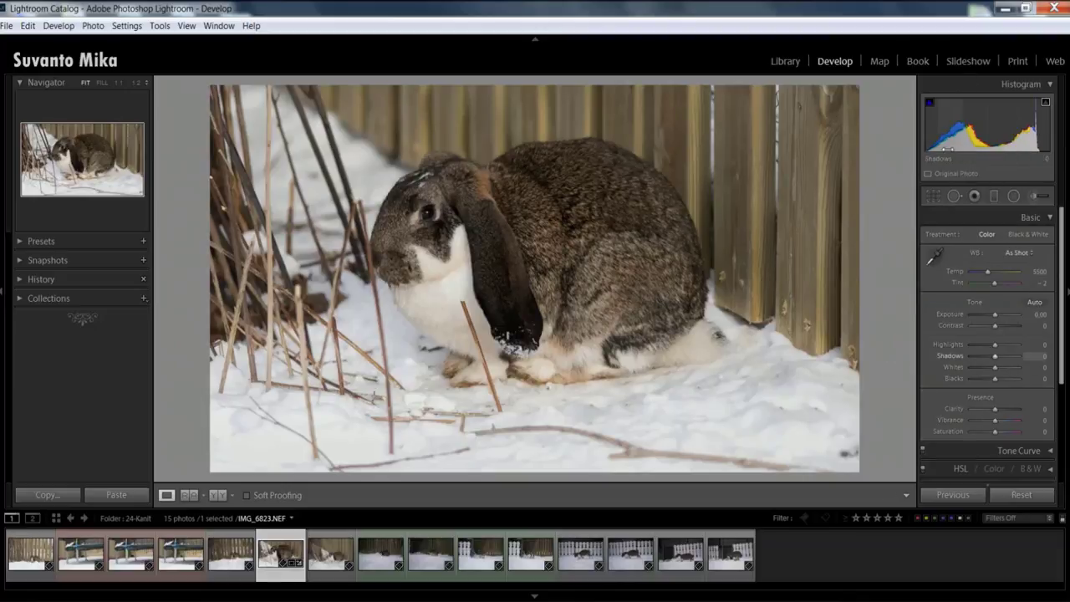
Select the Adjustment Brush and set brush size 49.5, feather and flow 96.
click(1034, 196)
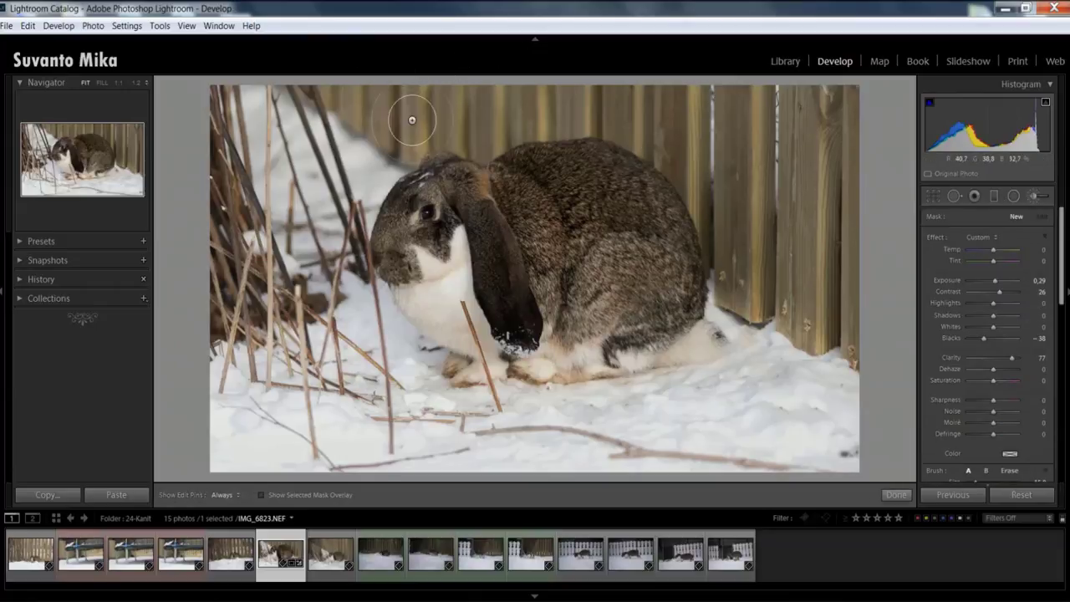
key(h)
key(h)
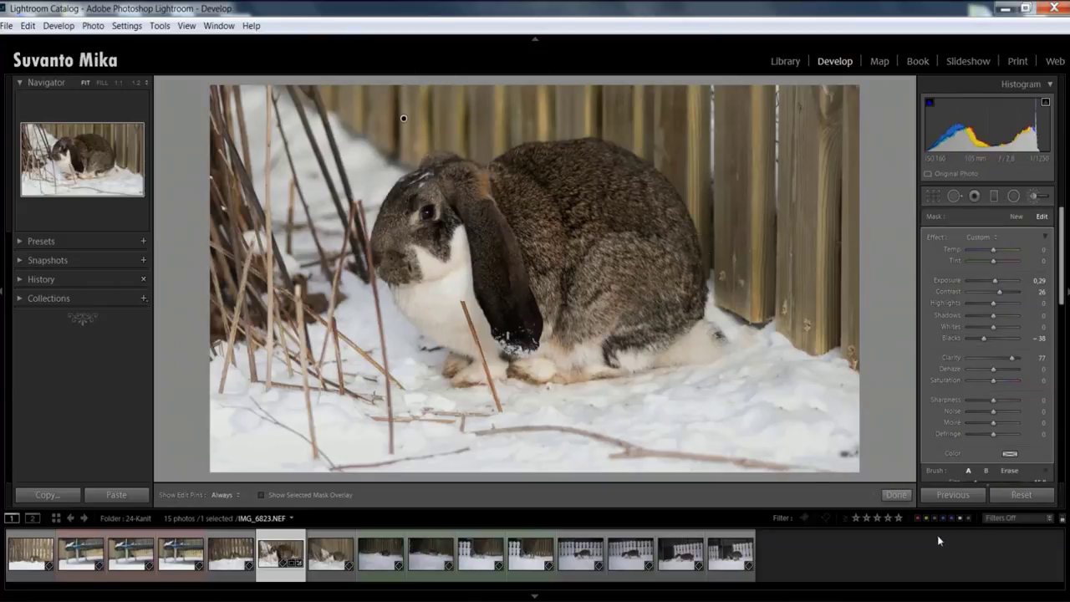
scroll(1020, 430, down, 5)
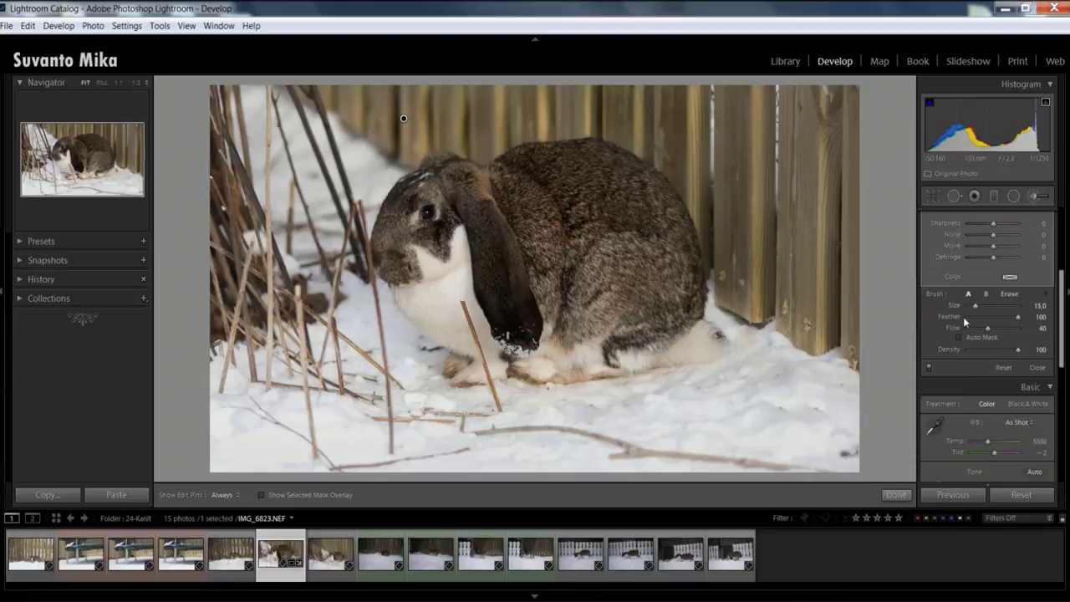
click(984, 306)
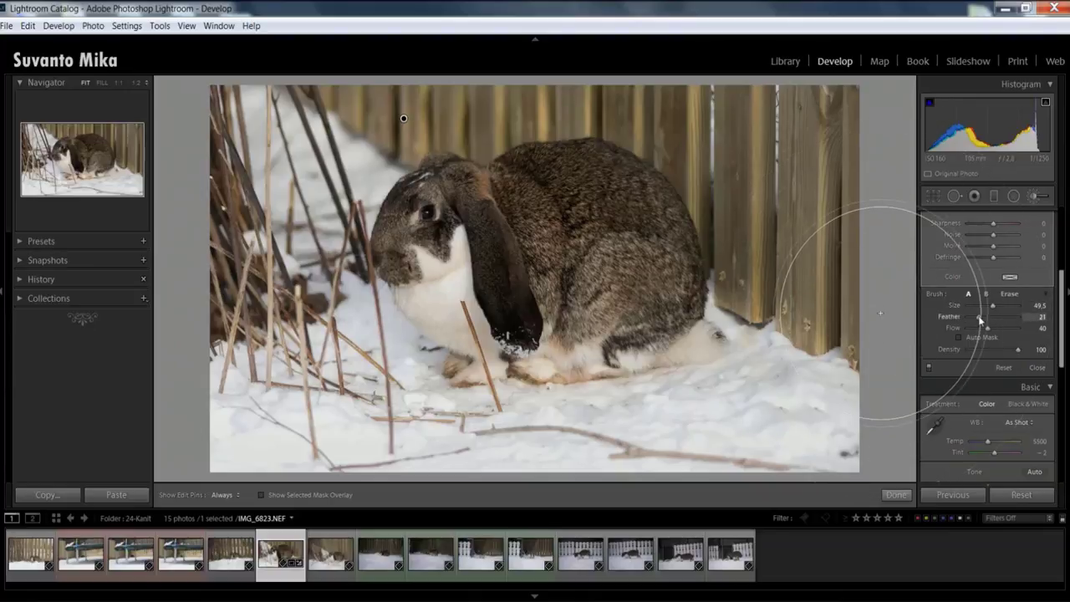
click(978, 316)
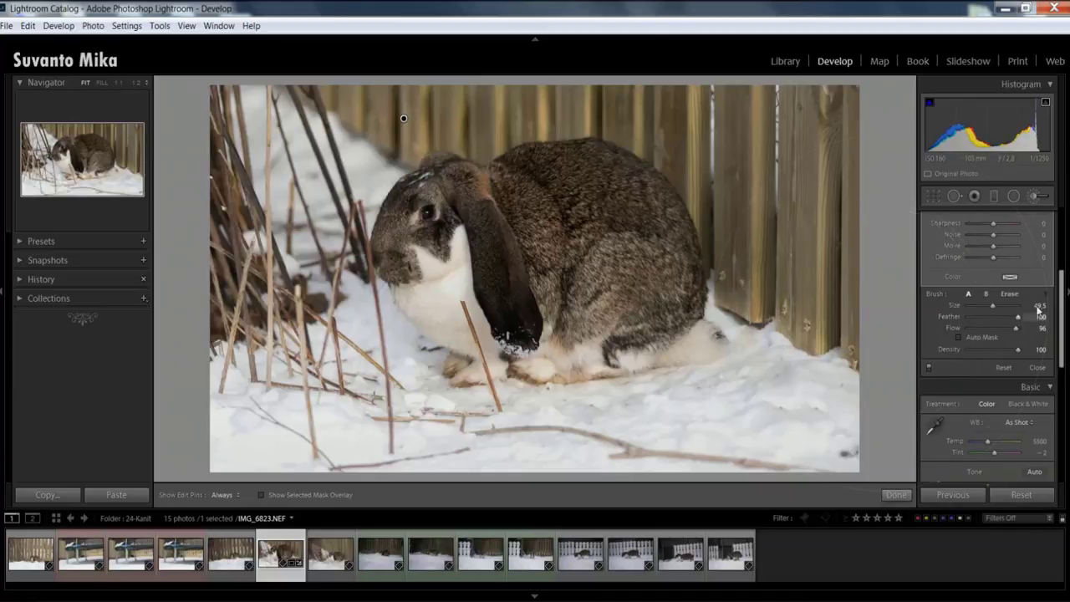
scroll(1003, 321, up, 3)
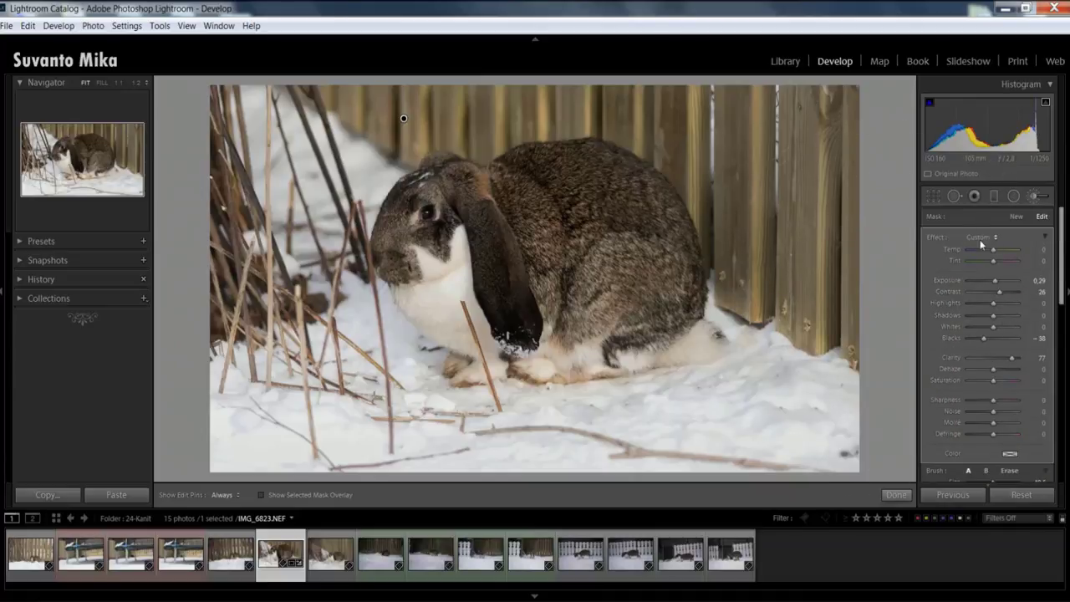
key(h)
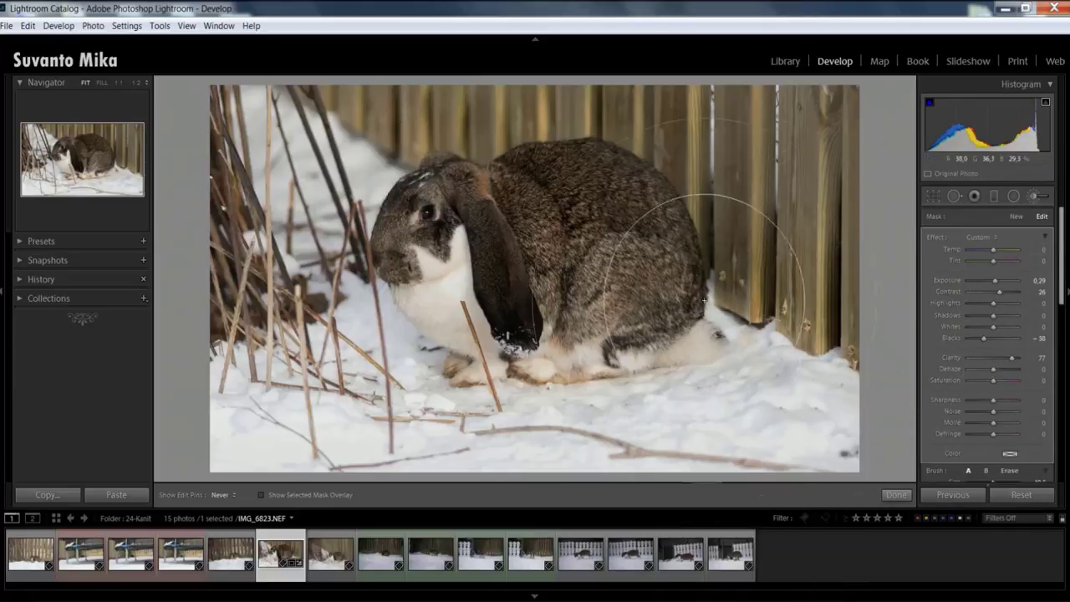
key(h)
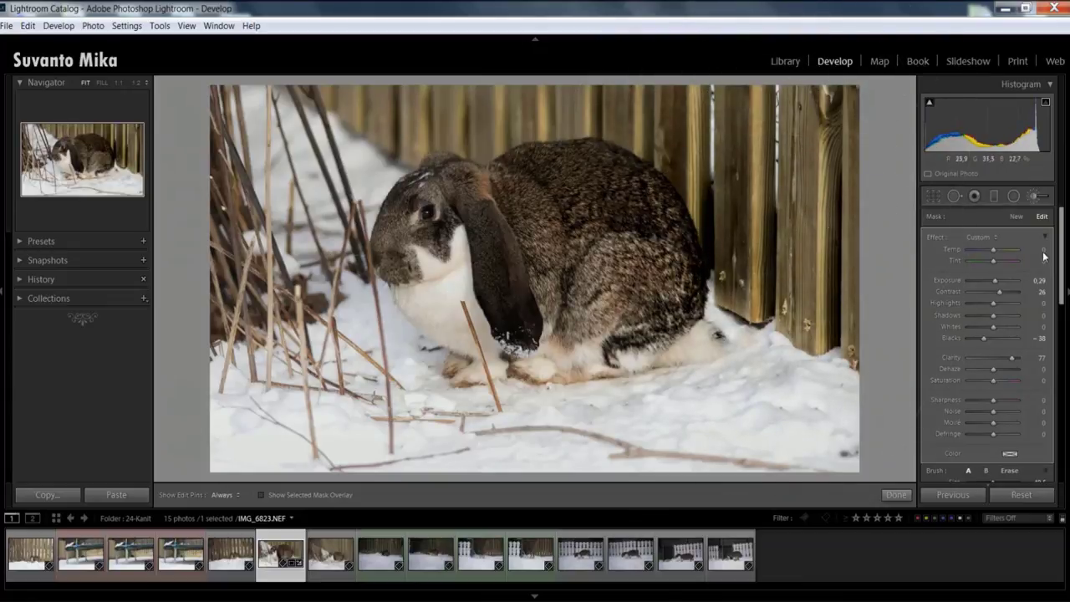
Test extreme brush values (Exposure 4.00, shadows, whites, blacks), then delete that trial adjustment.
drag(997, 280, 1023, 326)
drag(983, 338, 929, 401)
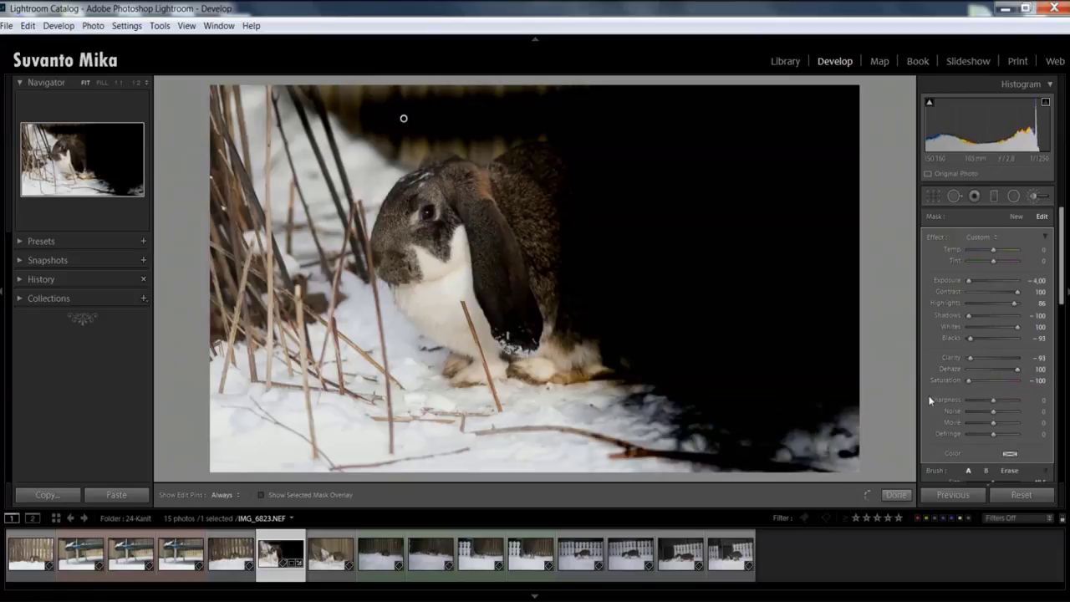
scroll(984, 455, down, 3)
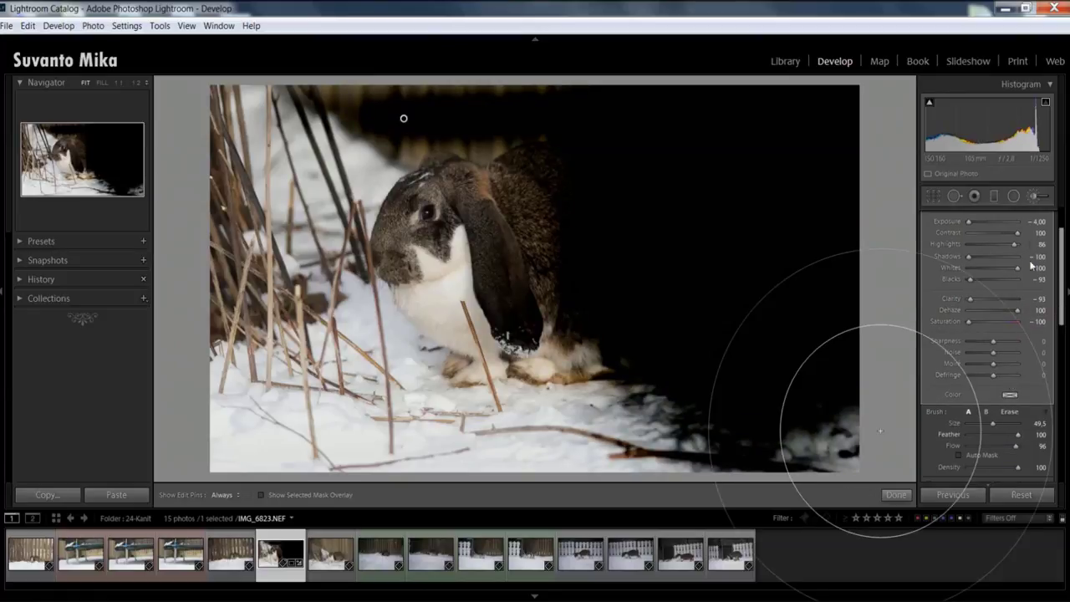
scroll(1008, 445, up, 2)
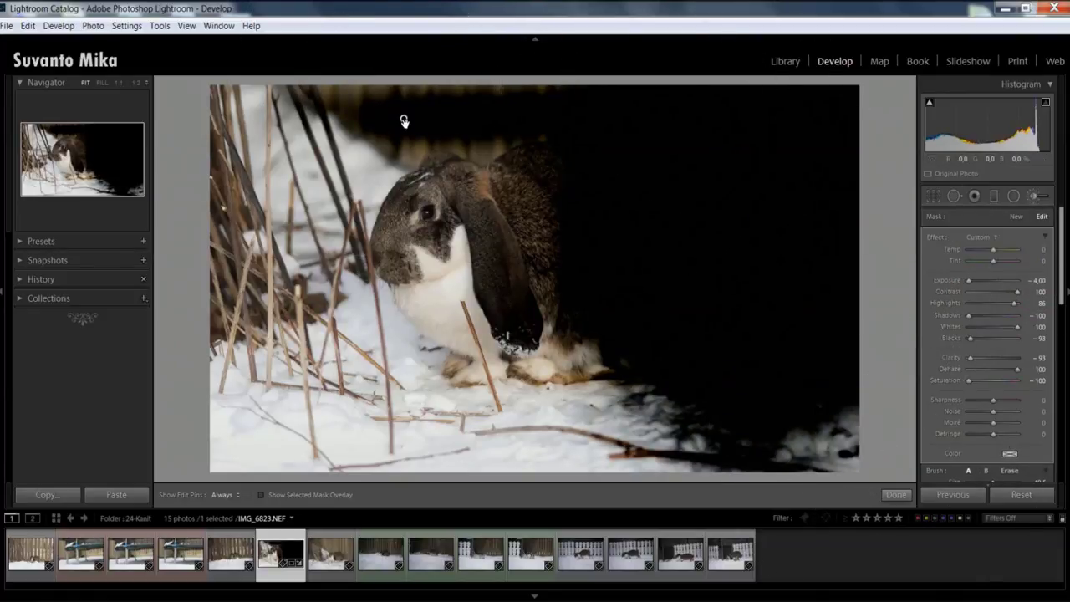
right_click(403, 117)
click(470, 147)
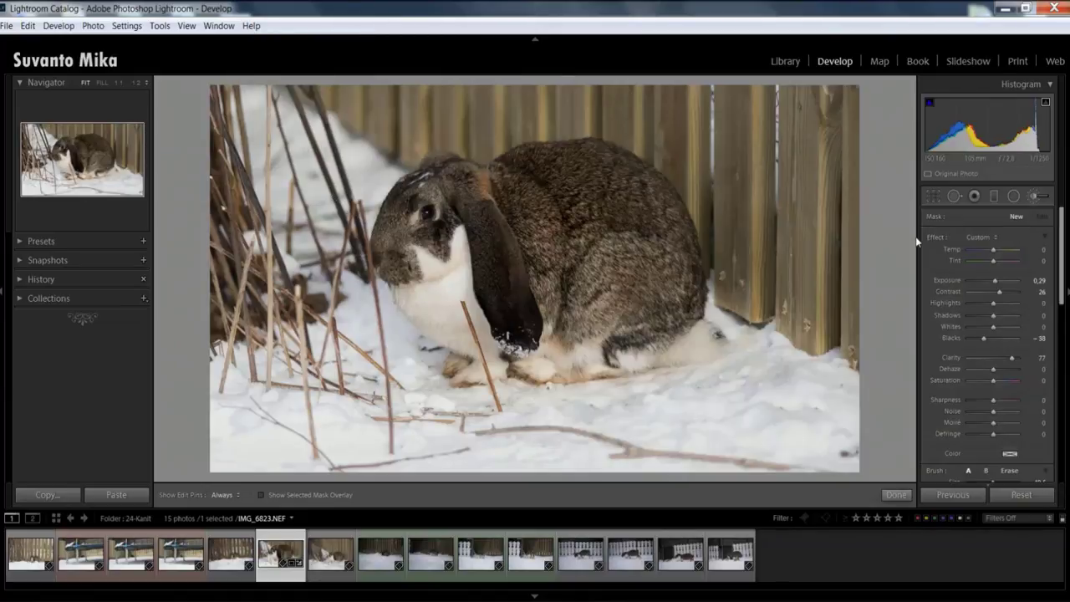
Close the adjustment brush and expand the Tone Curve section below Basic.
click(896, 494)
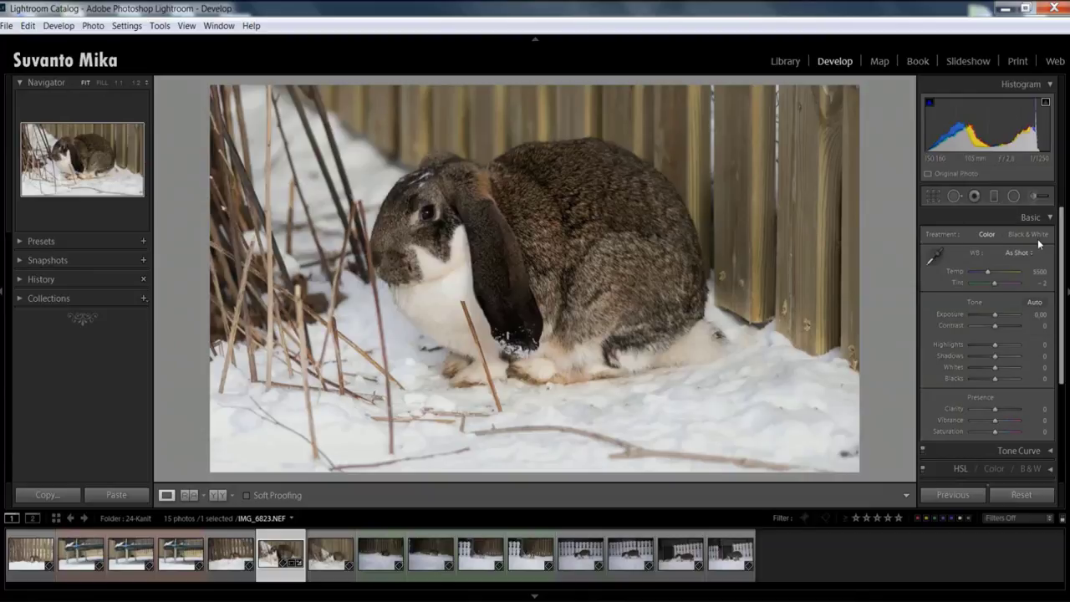
scroll(1025, 396, down, 2)
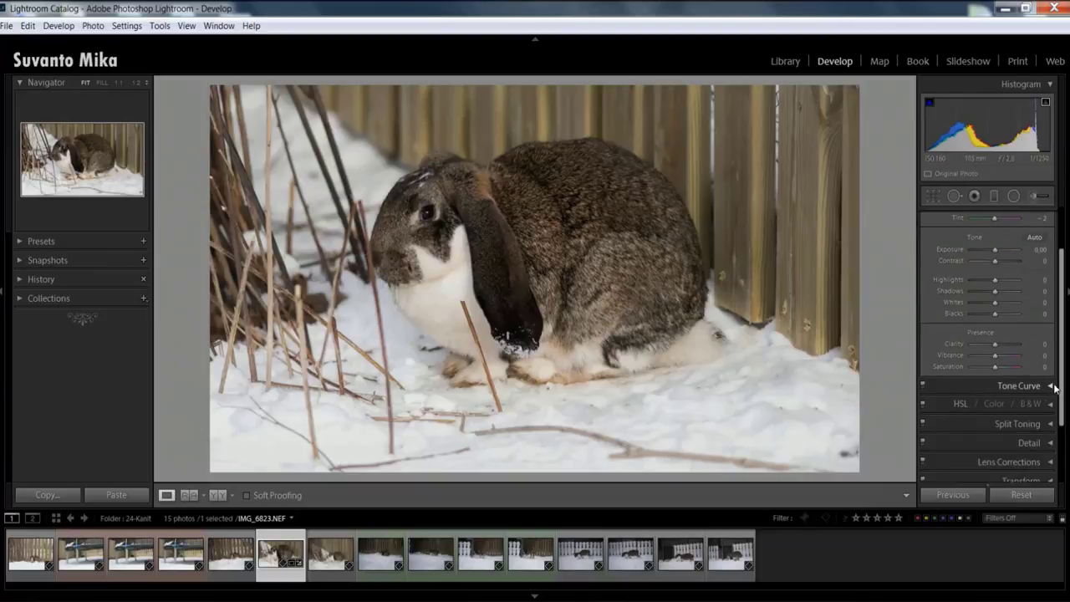
click(1049, 386)
click(1046, 392)
click(1046, 391)
Try the photo in Black & White, then switch the treatment back to Color.
scroll(1041, 389, up, 2)
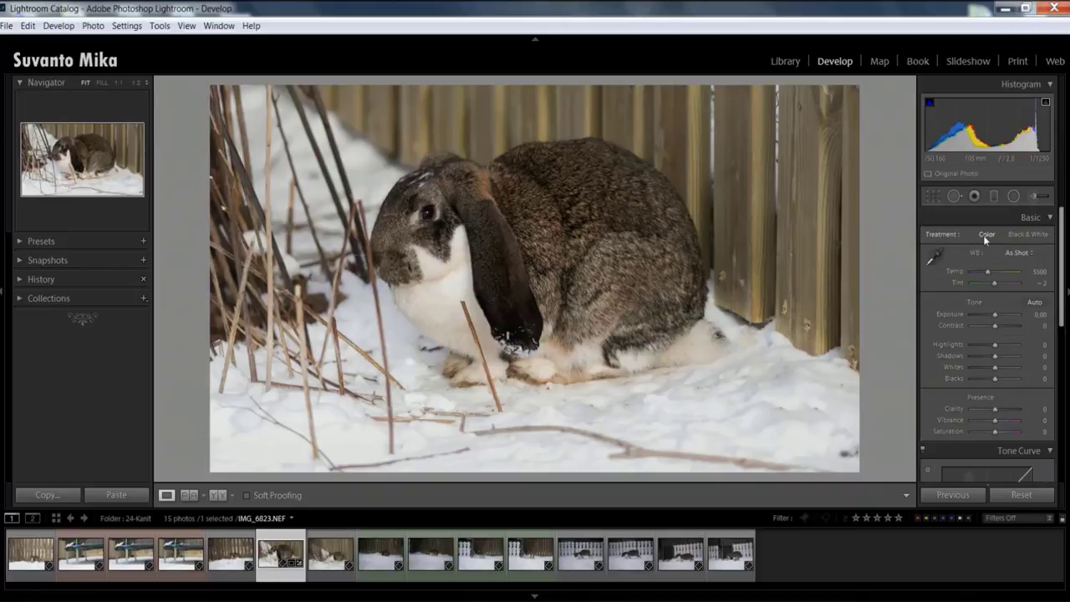
click(1028, 234)
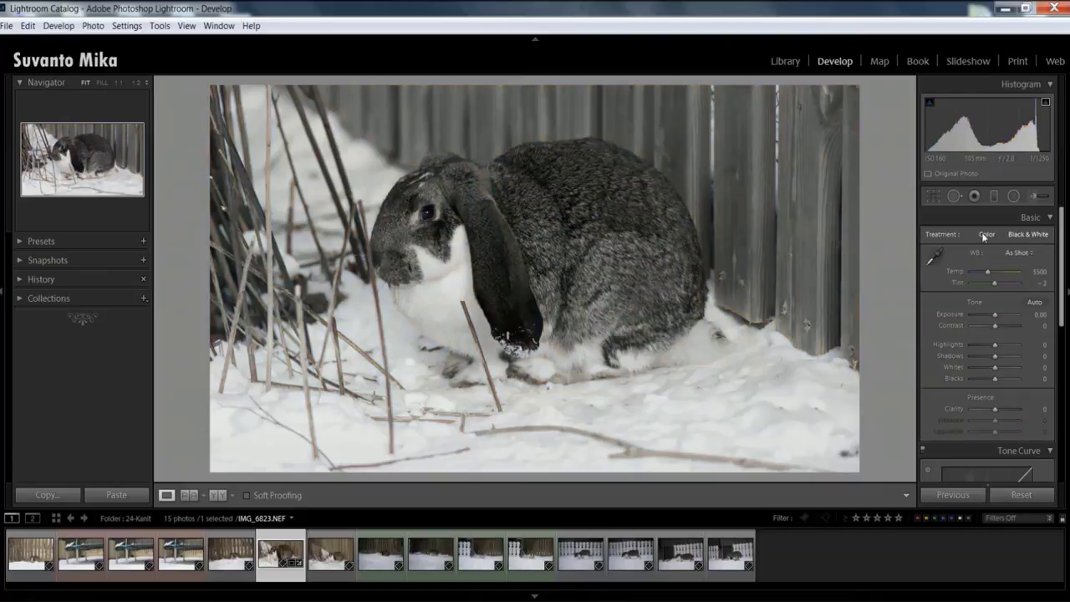
click(985, 235)
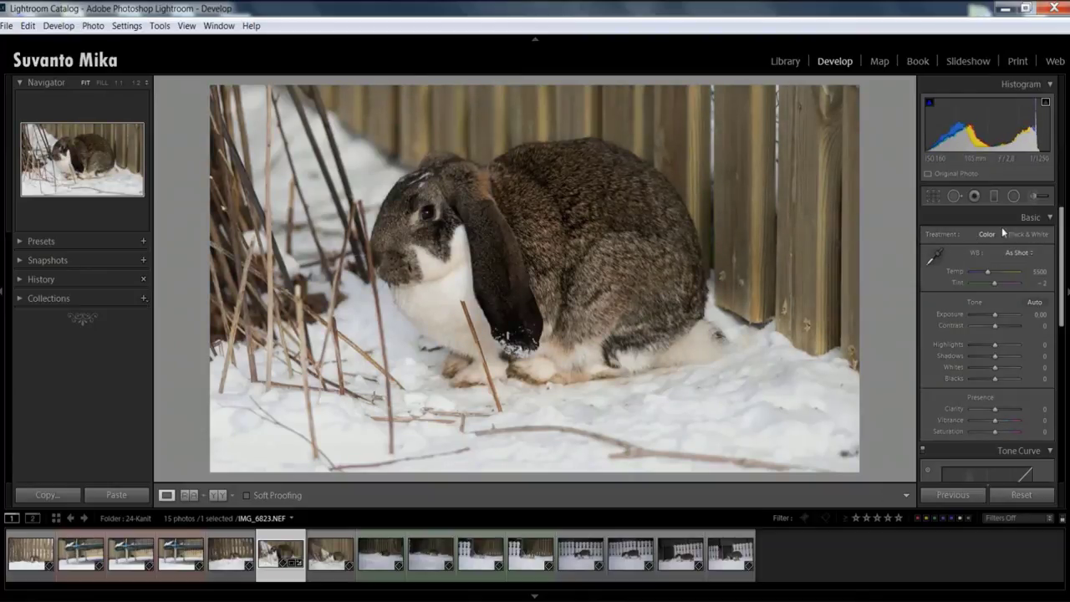
Sample neutral snow with the White Balance Selector, giving Custom white balance at Temp 5650, Tint -7.
click(933, 261)
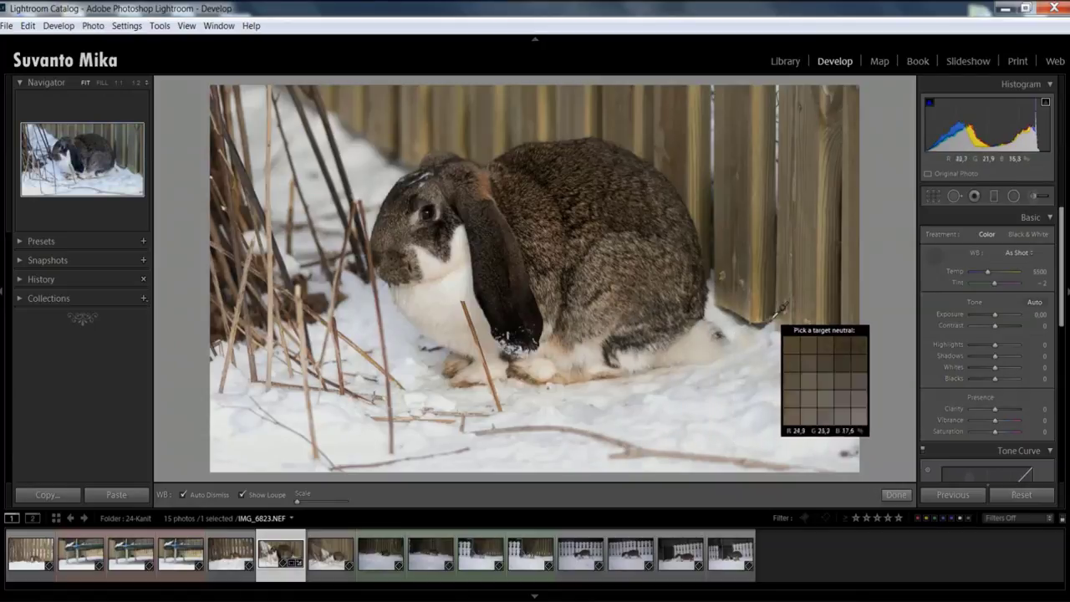
click(757, 355)
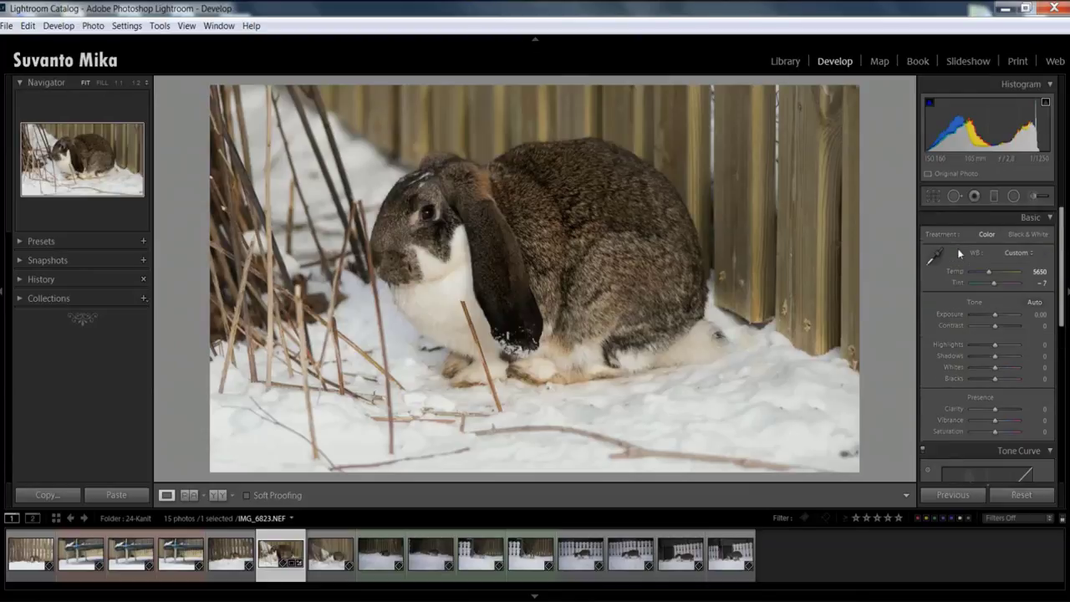
Drag Exposure up to +0.40 in the Basic panel.
scroll(979, 280, down, 1)
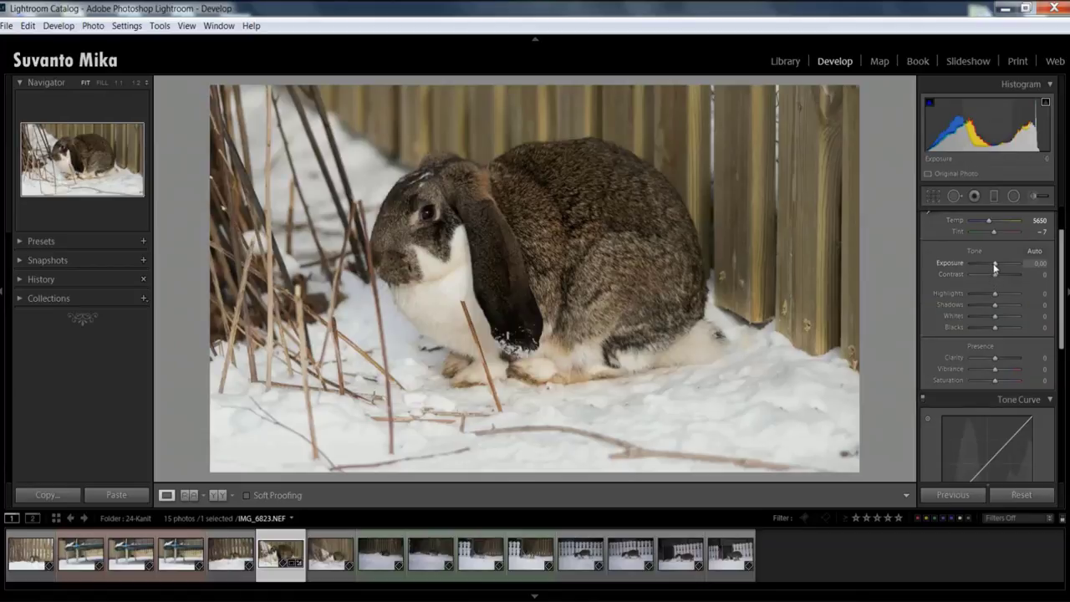
drag(994, 267, 993, 263)
scroll(993, 263, up, 1)
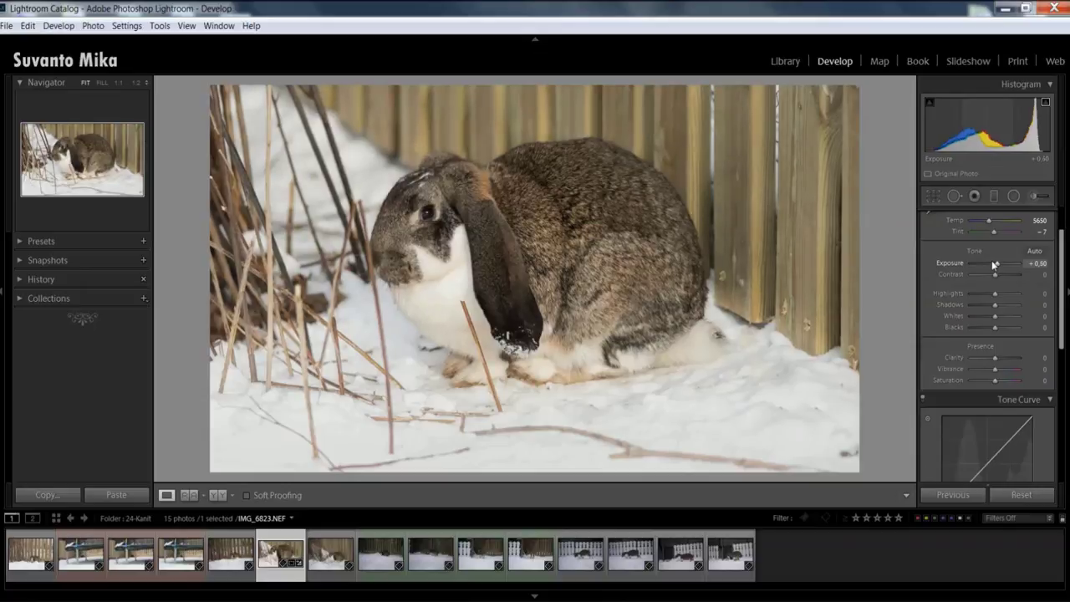
scroll(993, 264, down, 1)
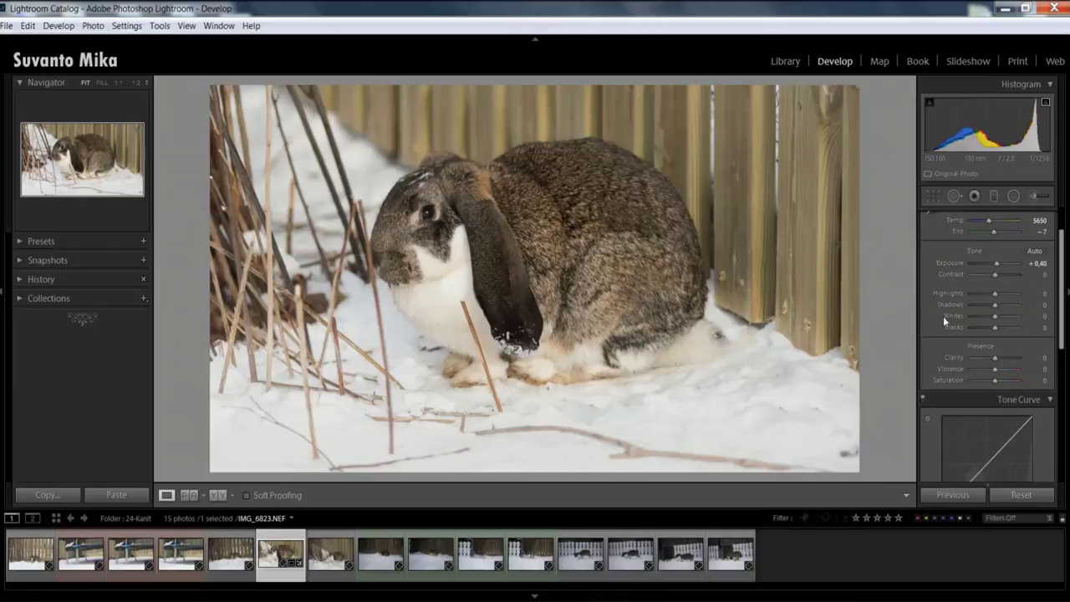
scroll(942, 316, down, 2)
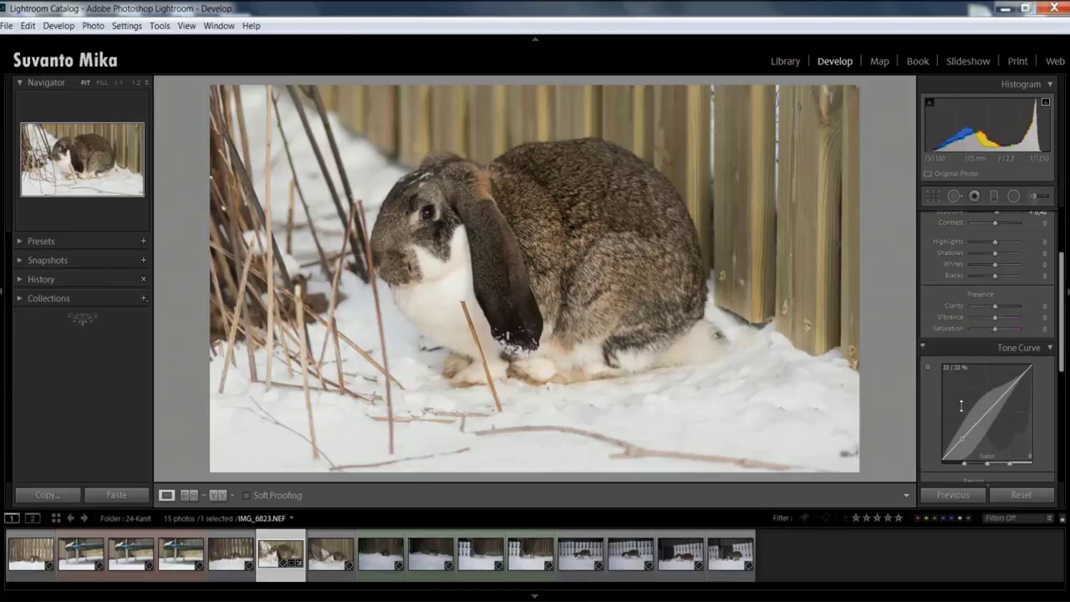
Raise Contrast to +67 and pull Highlights down to -100, brightening the rabbit's fur.
scroll(1063, 333, up, 1)
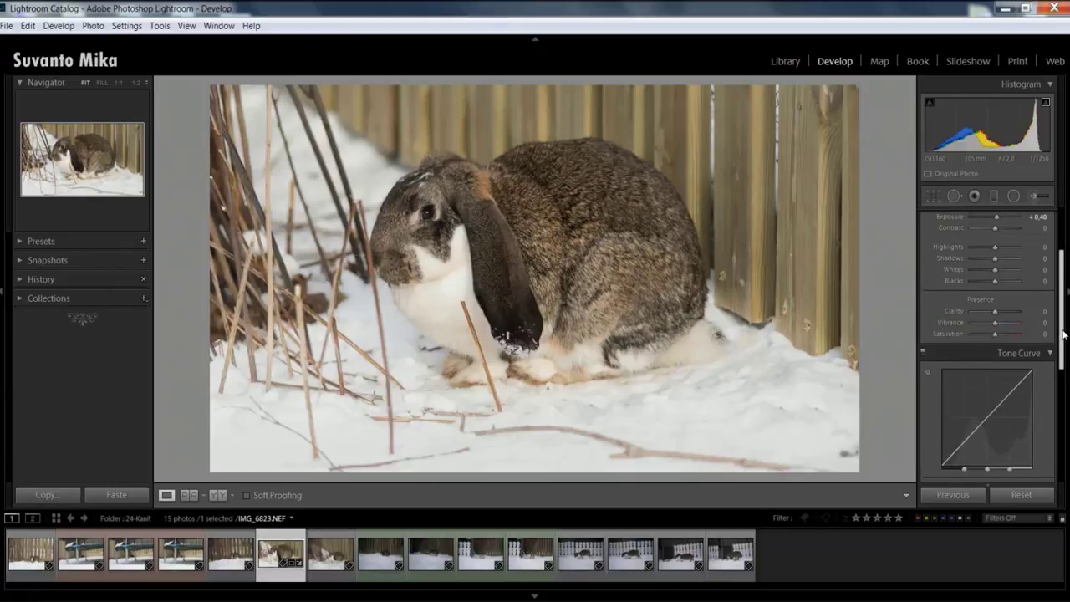
scroll(1064, 333, up, 1)
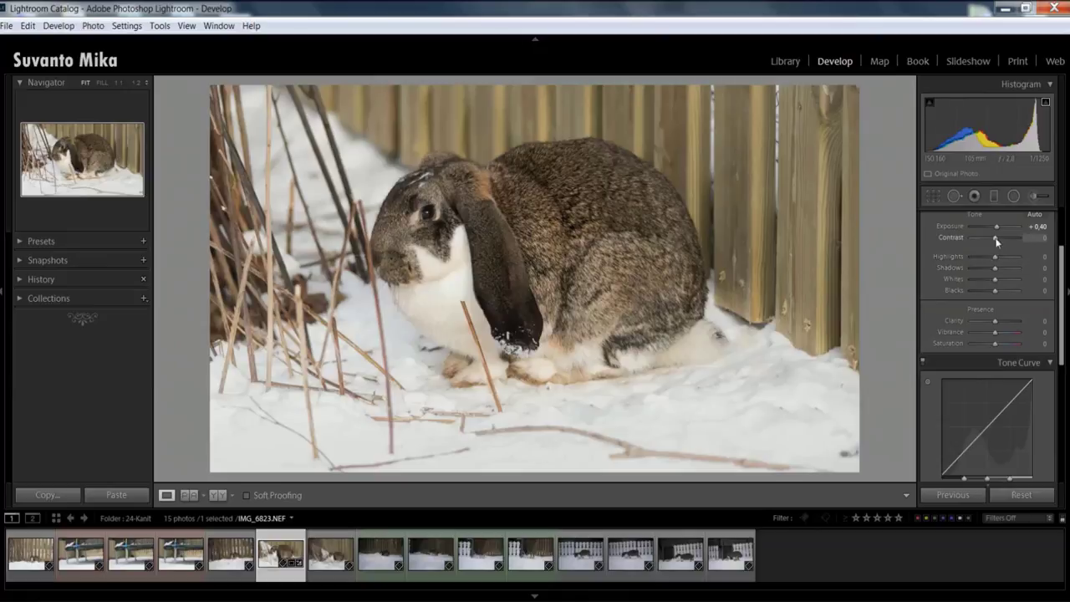
drag(995, 239, 1010, 241)
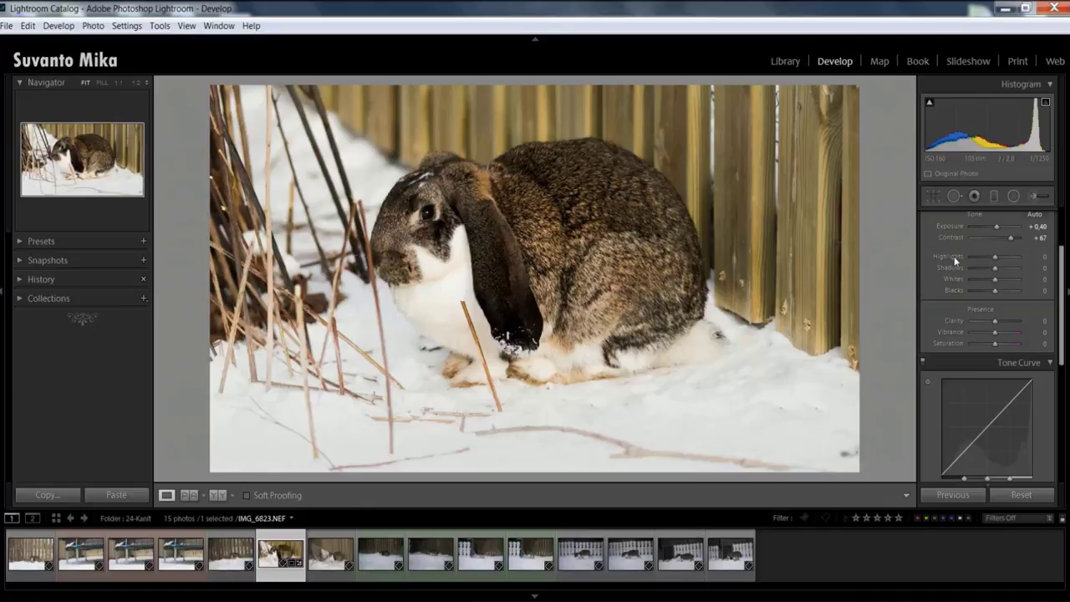
drag(994, 257, 995, 292)
scroll(960, 288, down, 2)
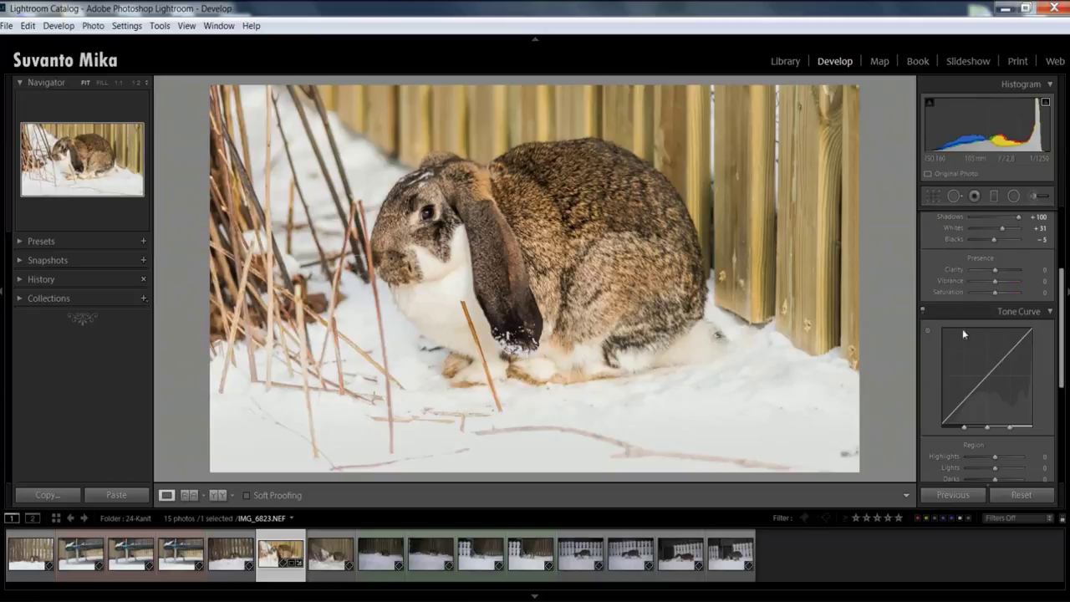
Pull the Darks region of the tone curve down.
drag(958, 401, 1006, 356)
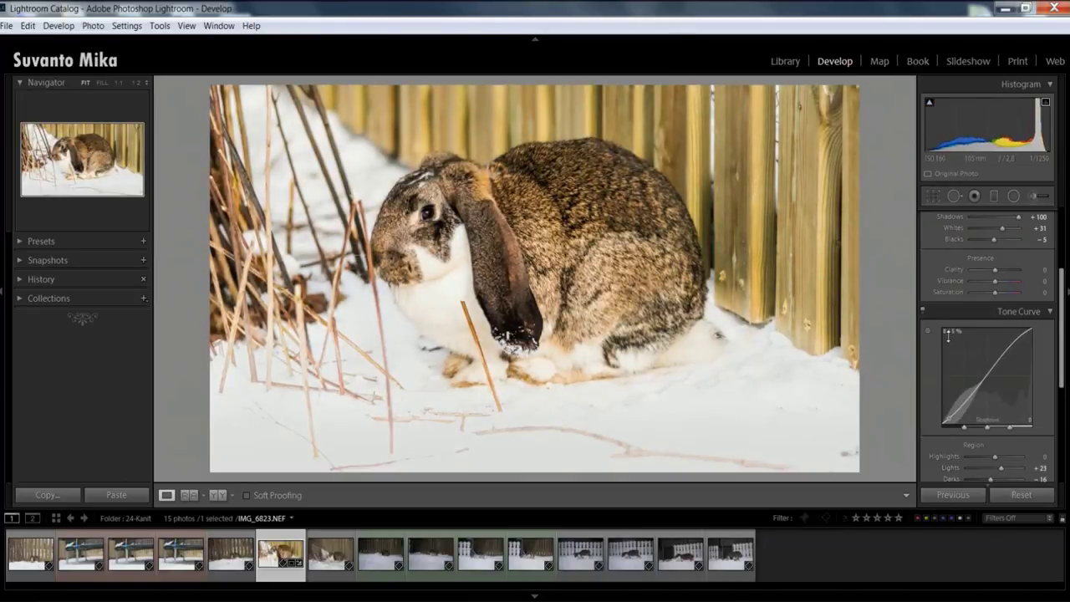
scroll(948, 335, up, 3)
scroll(948, 335, down, 2)
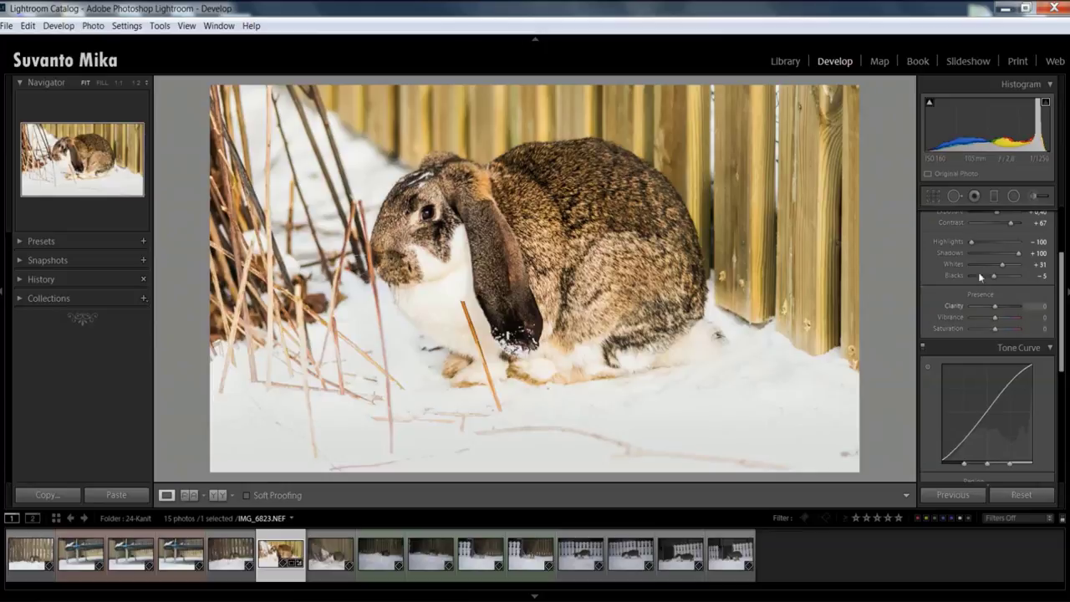
Reset Contrast to 0 and remove the raised Lights and lowered Darks curve adjustments.
double_click(1011, 223)
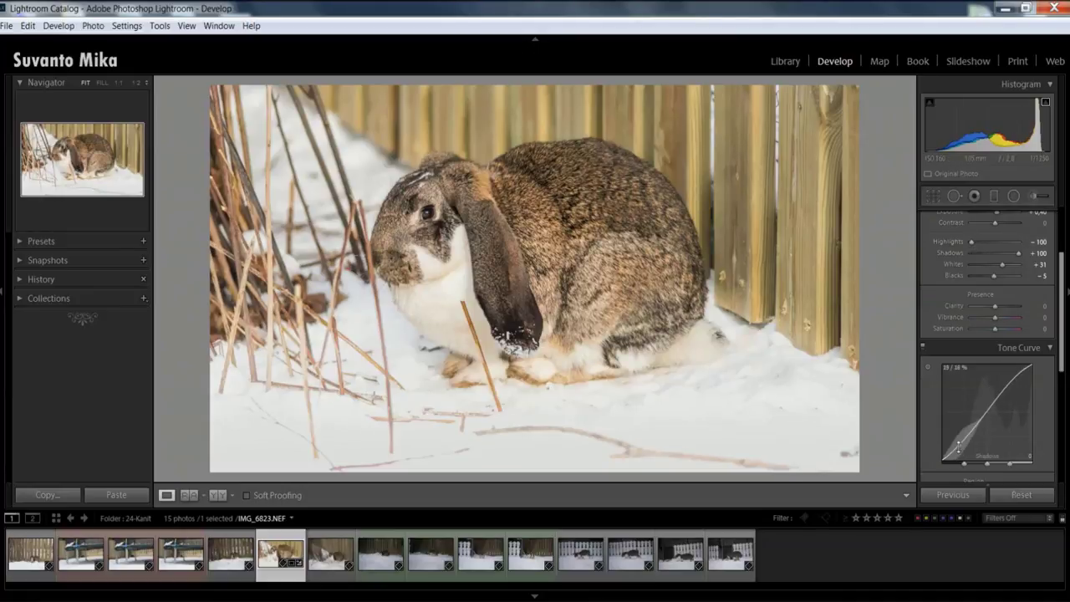
double_click(1011, 380)
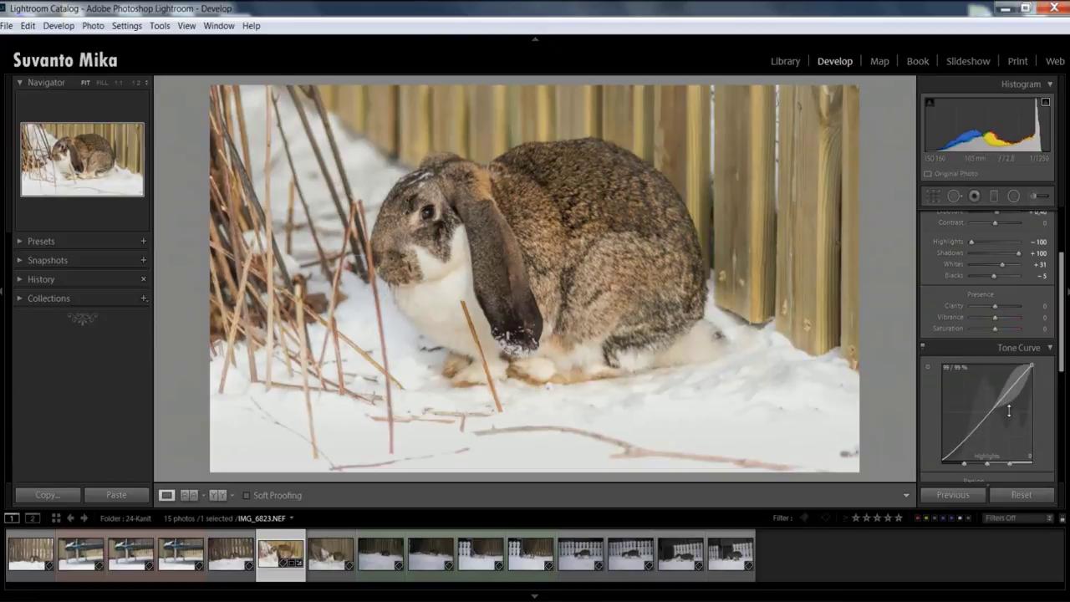
double_click(960, 437)
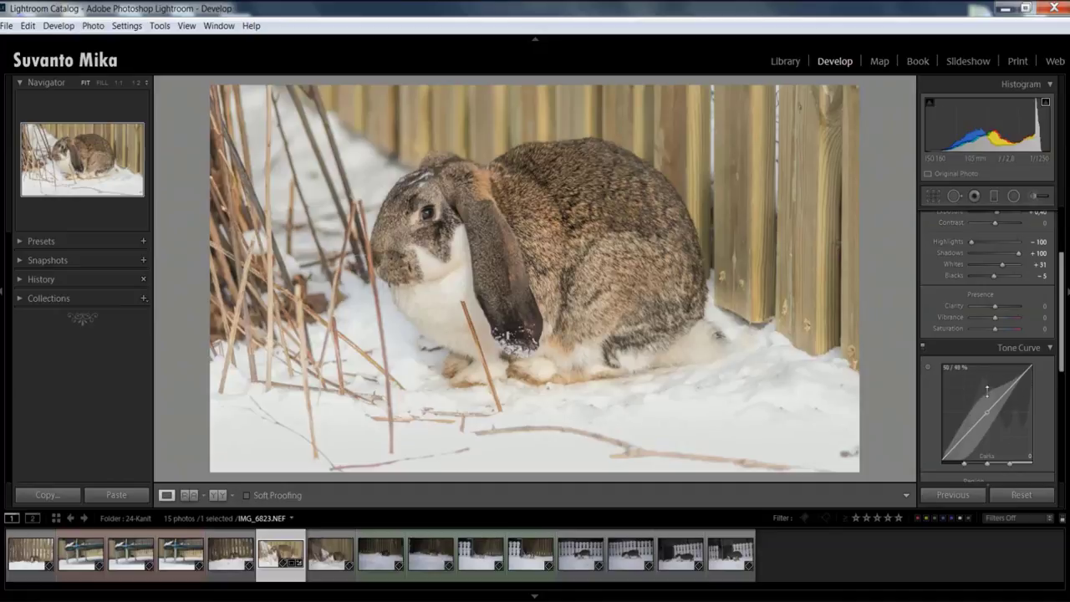
Reset Blacks, Whites, Shadows and Highlights to 0.
double_click(995, 275)
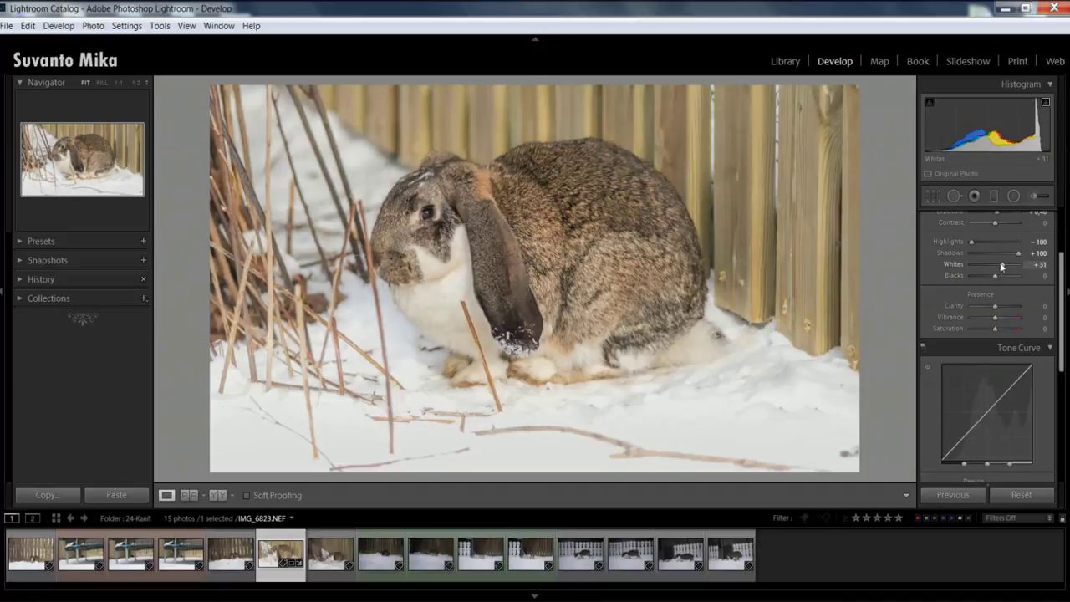
double_click(1002, 264)
double_click(1018, 254)
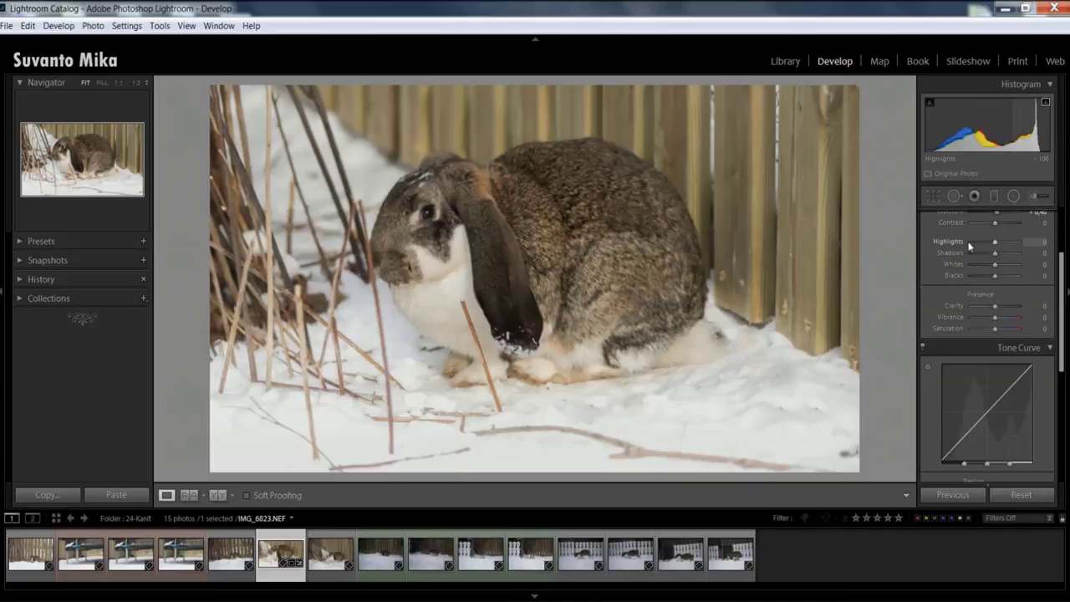
double_click(974, 242)
Enter an Exposure value of +0.50.
drag(1064, 274, 1061, 255)
click(1036, 249)
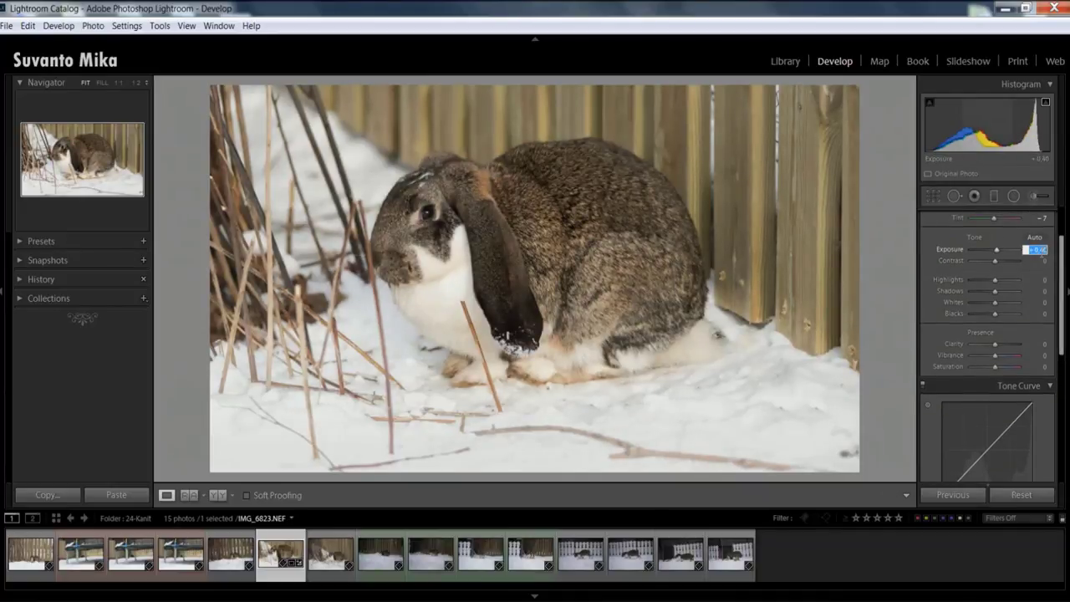
drag(995, 251, 996, 251)
click(1037, 249)
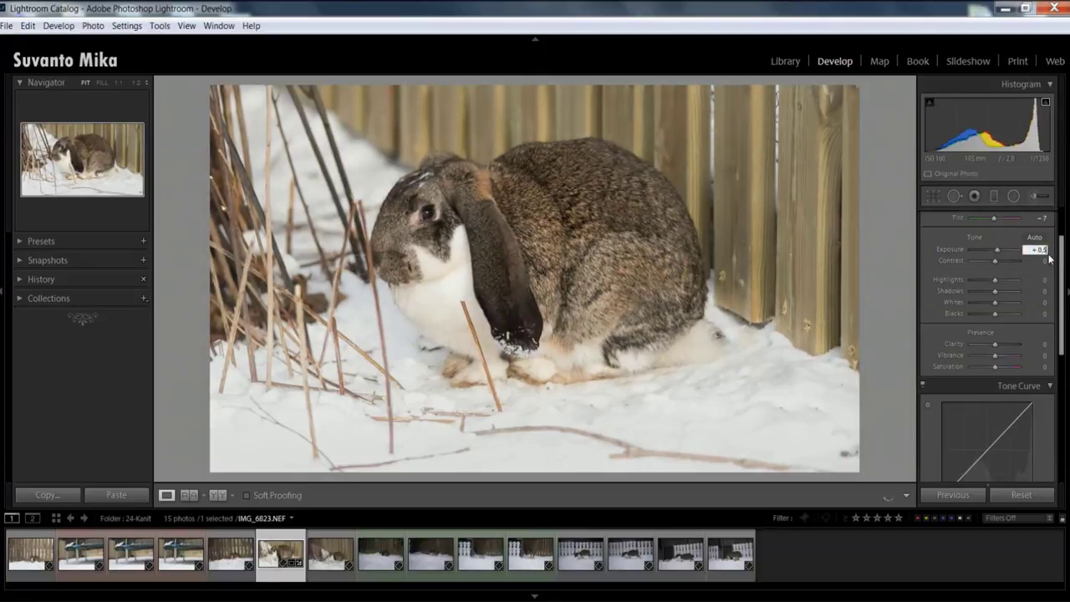
key(Return)
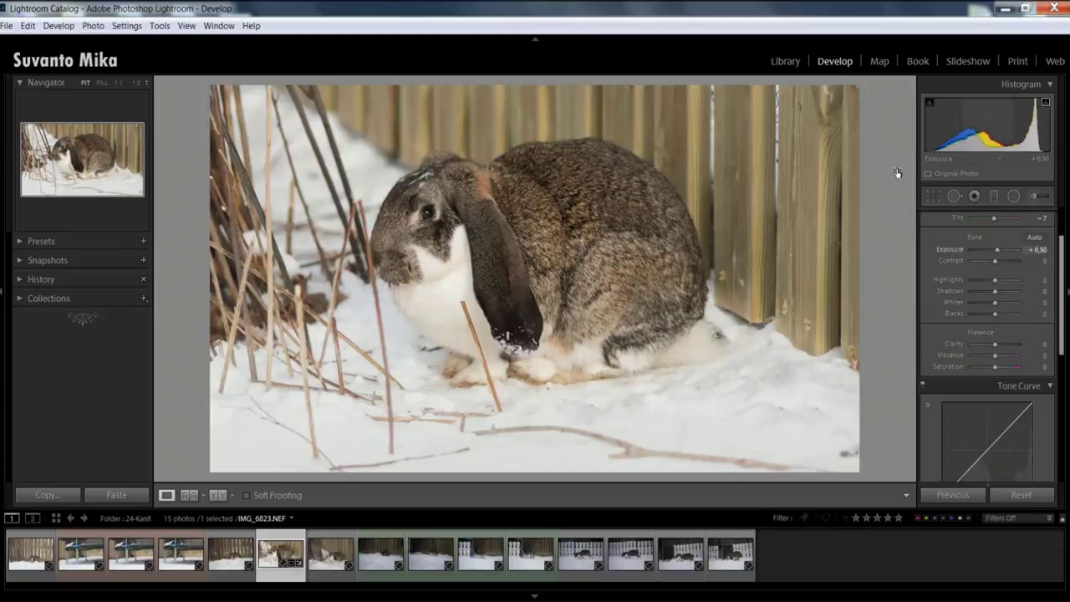
Set Highlights -52 and Shadows +43, test Clarity at +100 then settle on +5, and Vibrance -5.
scroll(1067, 265, down, 1)
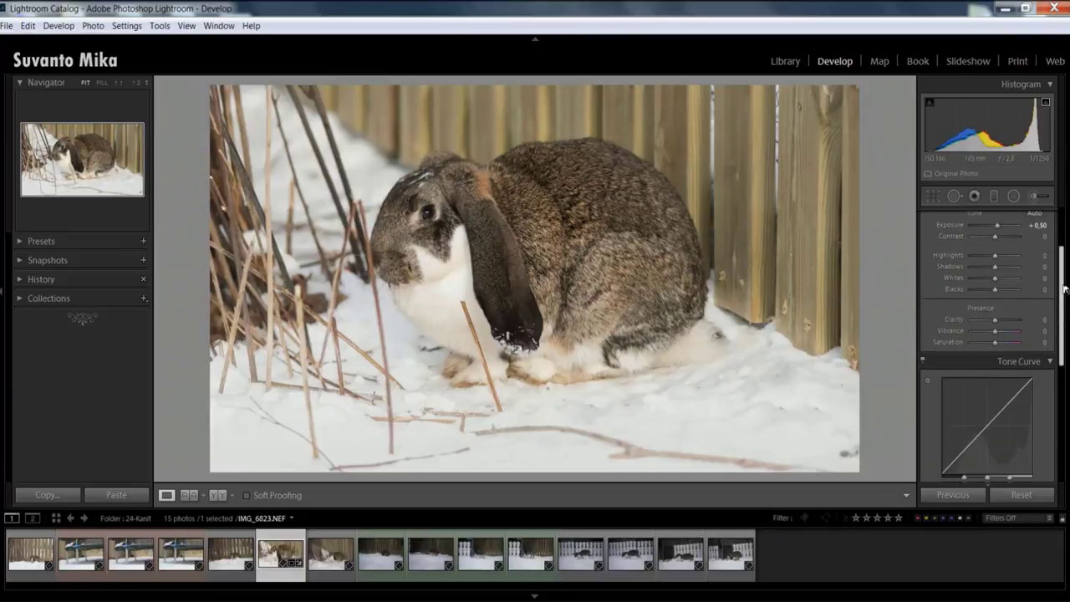
mouse_move(995, 255)
mouse_down()
mouse_move(980, 257)
mouse_move(1005, 268)
mouse_up()
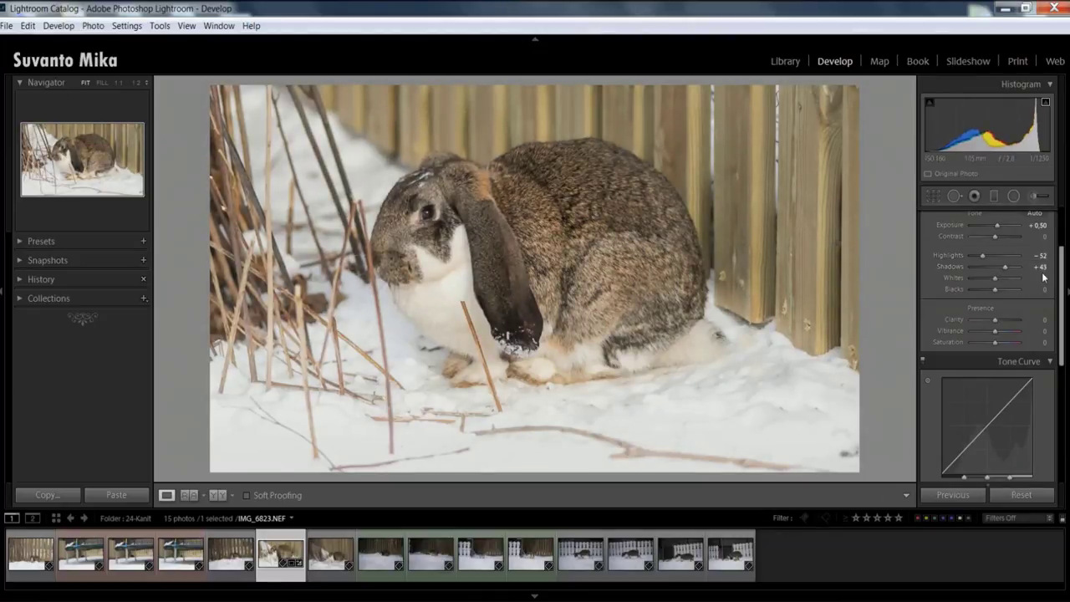
scroll(1043, 277, down, 2)
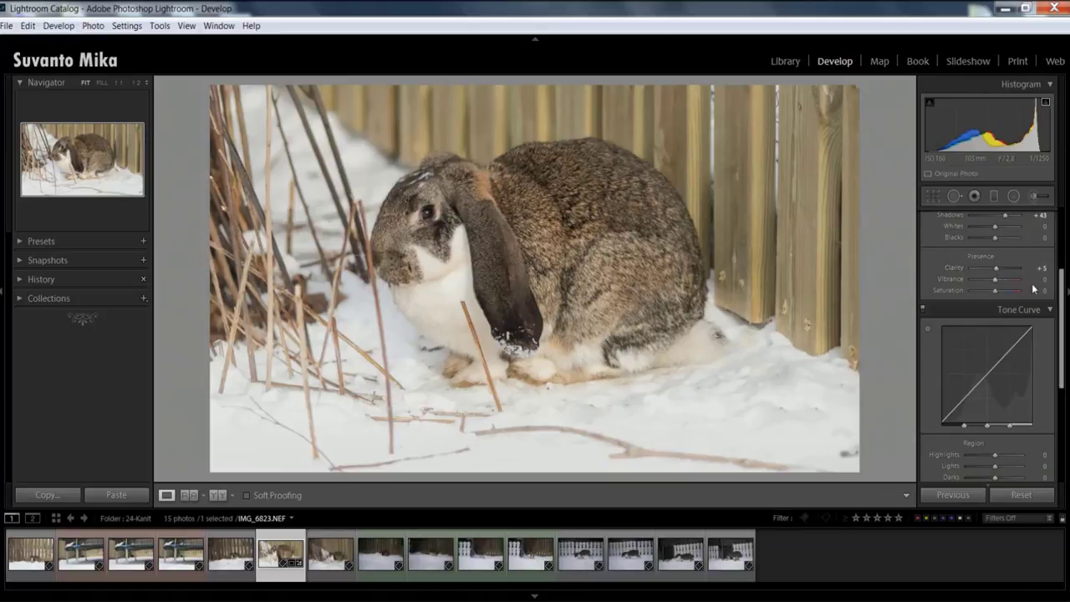
drag(1002, 269, 1067, 289)
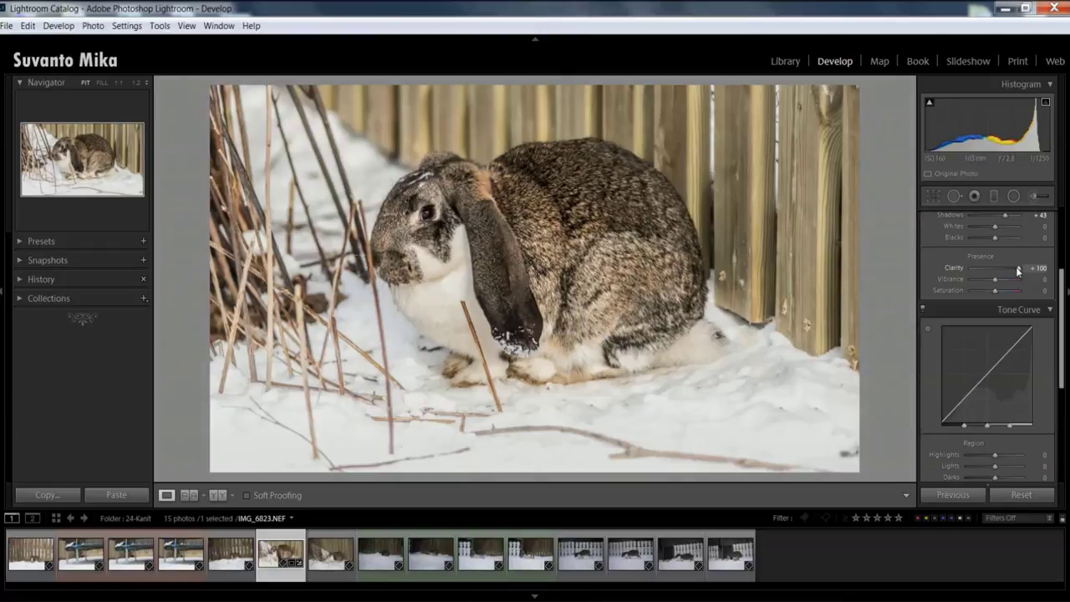
drag(1016, 269, 995, 268)
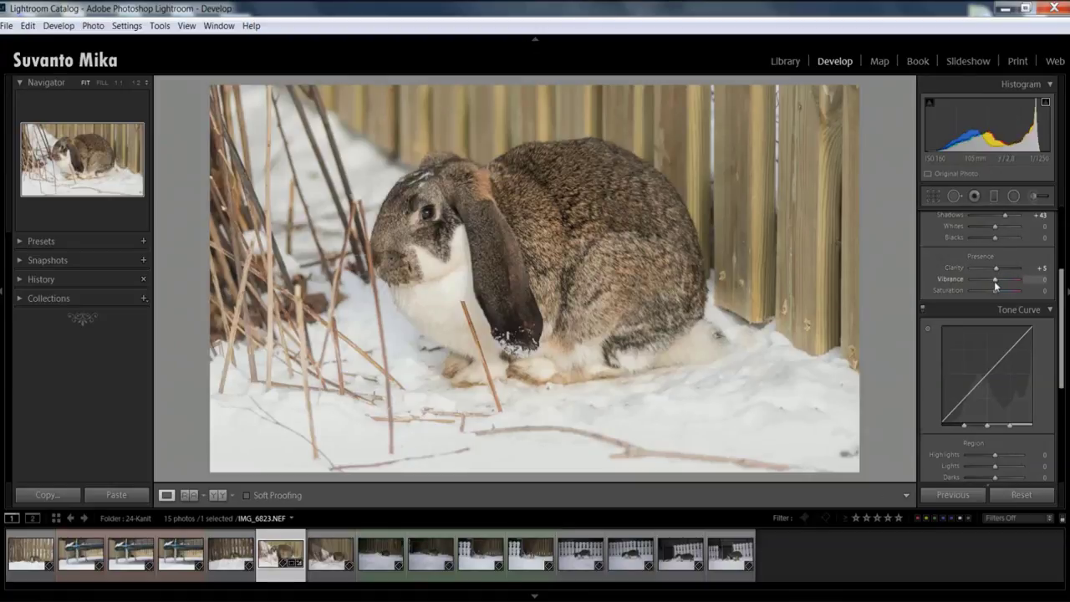
drag(994, 281, 992, 281)
Give the tone curve a gentle S-shape with Darks -11 and Lights +10.
scroll(986, 351, down, 1)
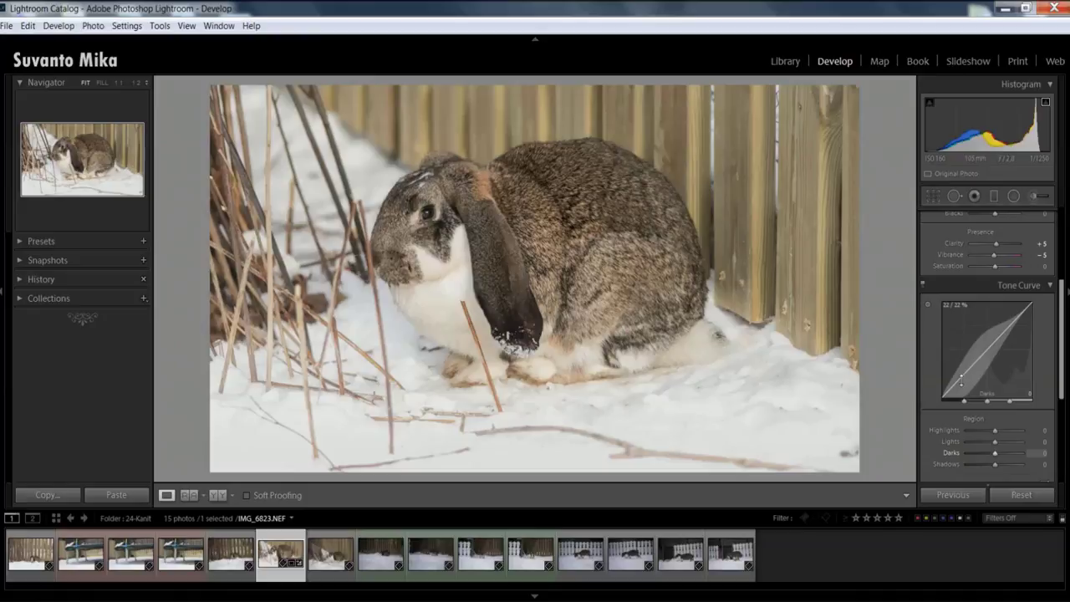
drag(961, 377, 961, 386)
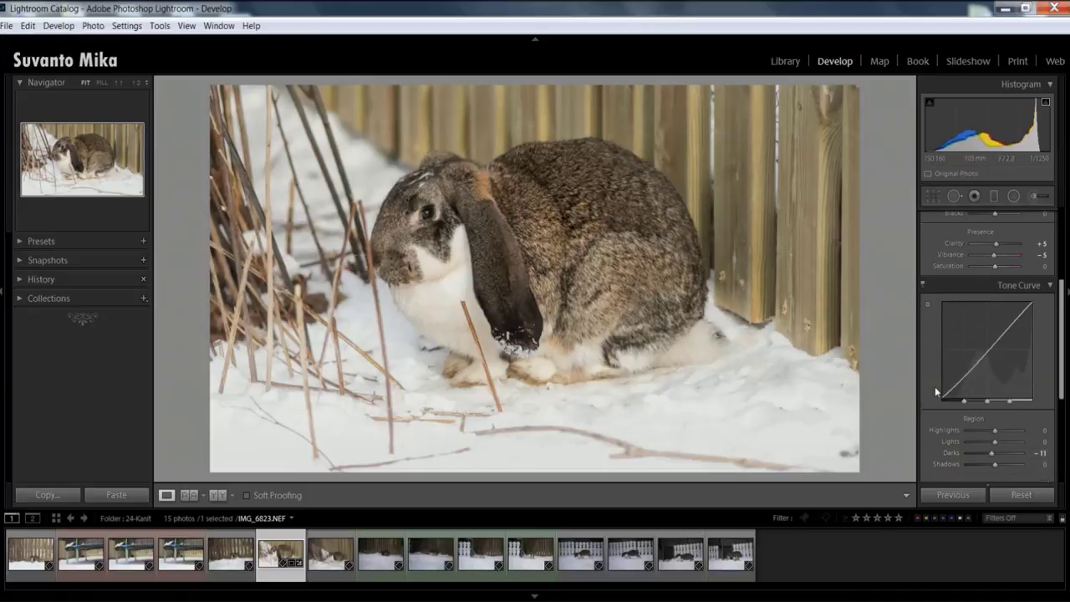
drag(1008, 329, 1007, 324)
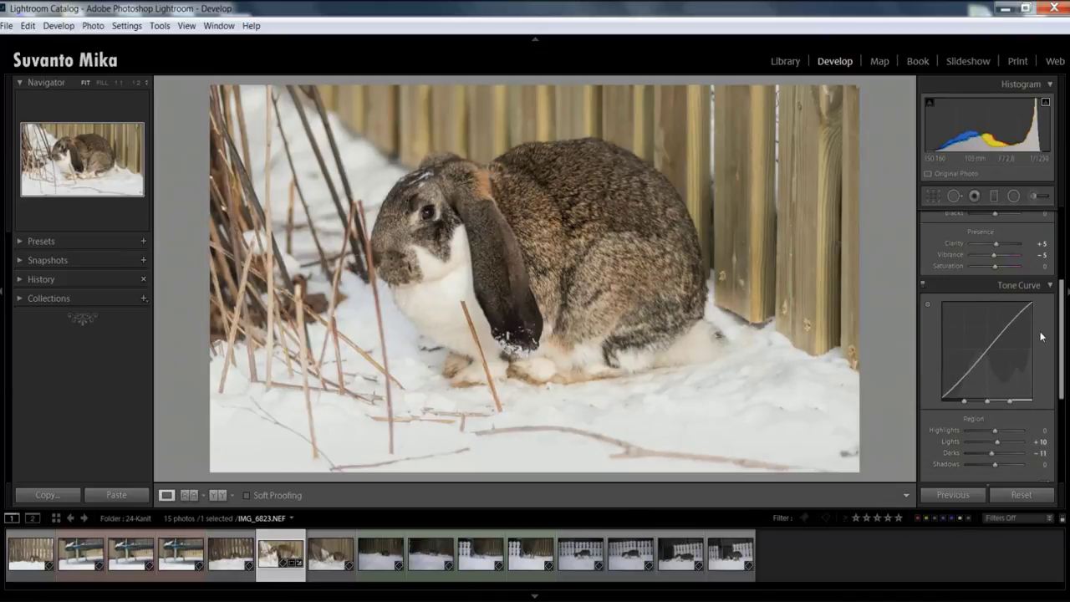
scroll(1041, 341, down, 2)
scroll(1042, 341, up, 1)
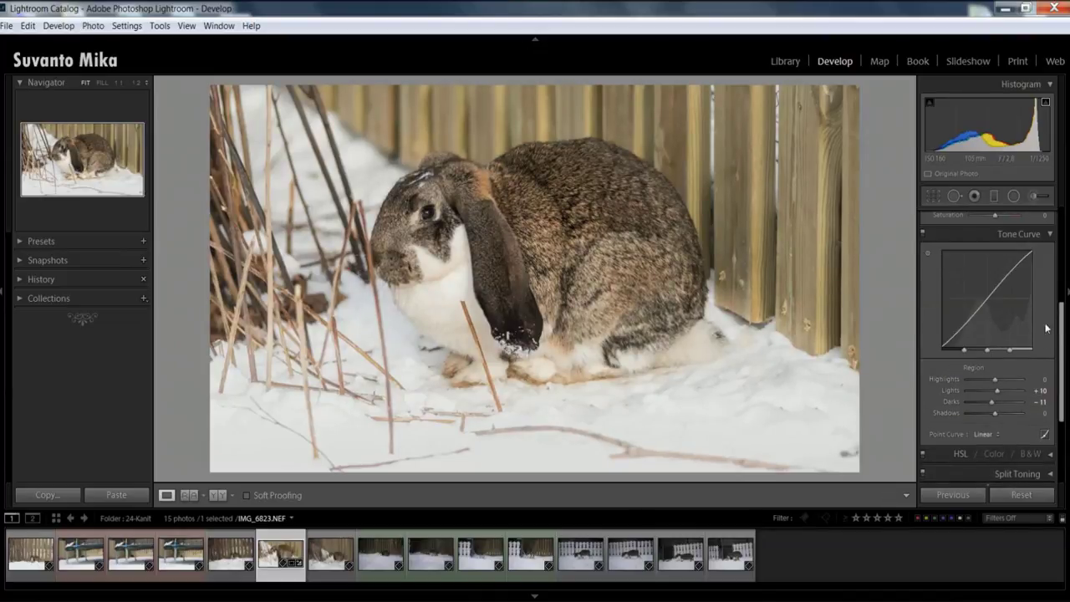
click(987, 437)
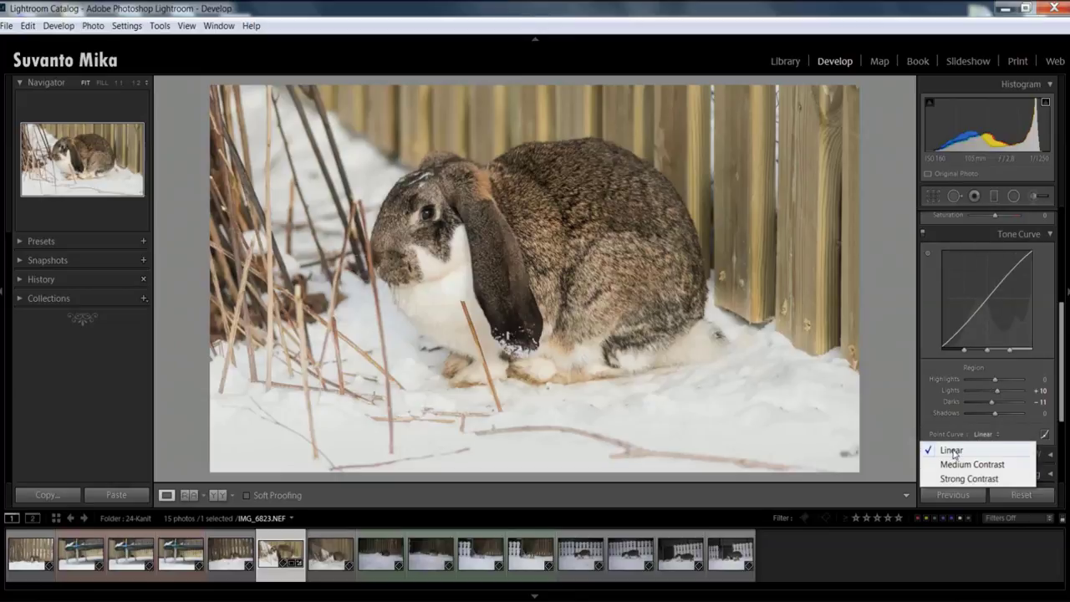
click(964, 464)
click(983, 434)
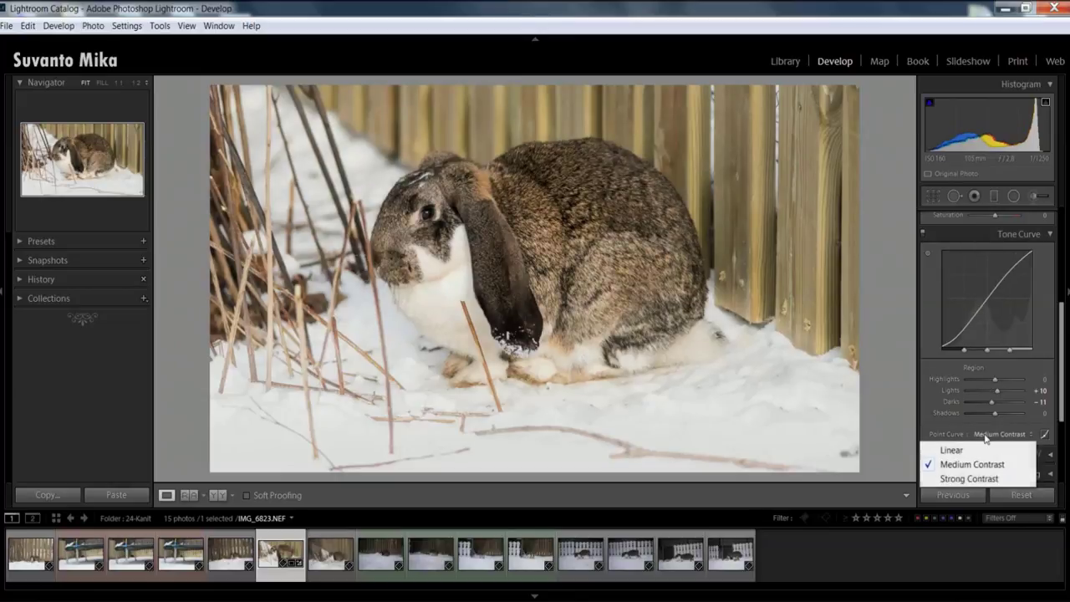
click(982, 479)
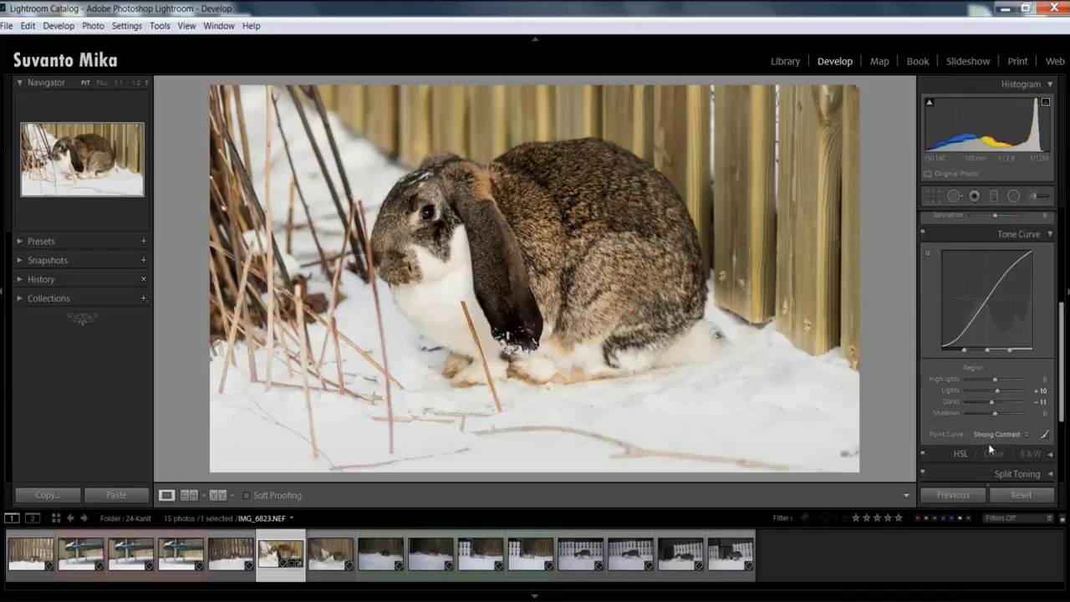
click(988, 436)
click(952, 451)
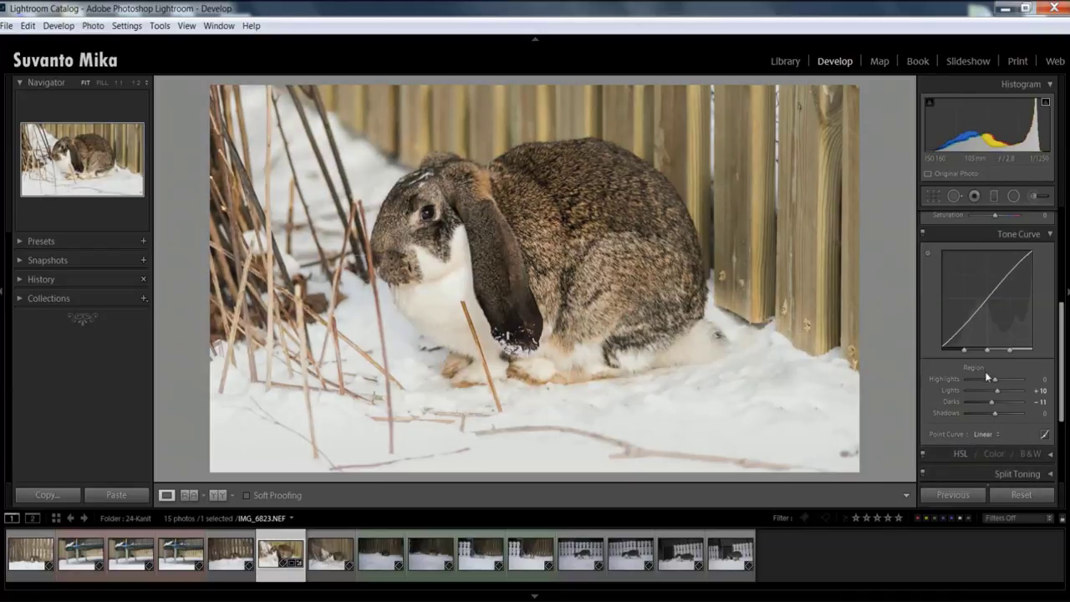
Switch to the point curve and bend the Blue channel curve upward with new points.
click(1043, 436)
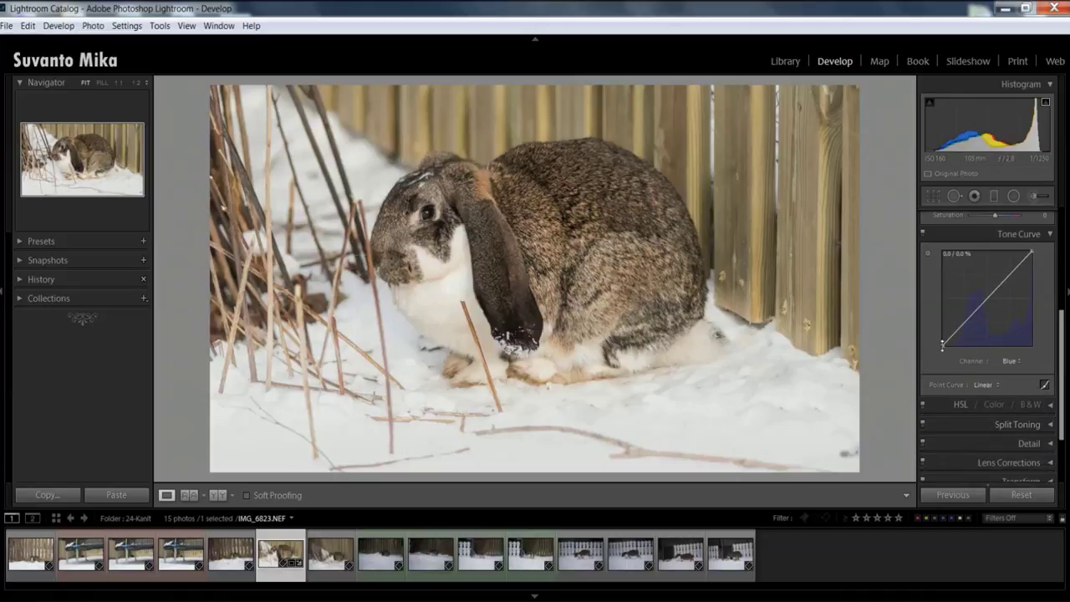
drag(943, 345, 949, 345)
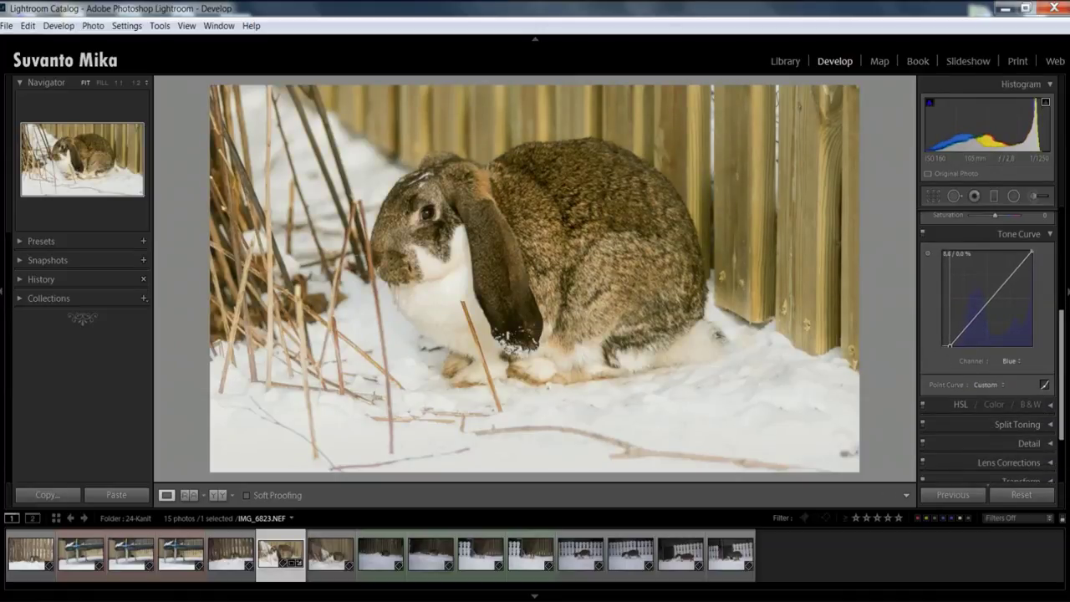
click(985, 303)
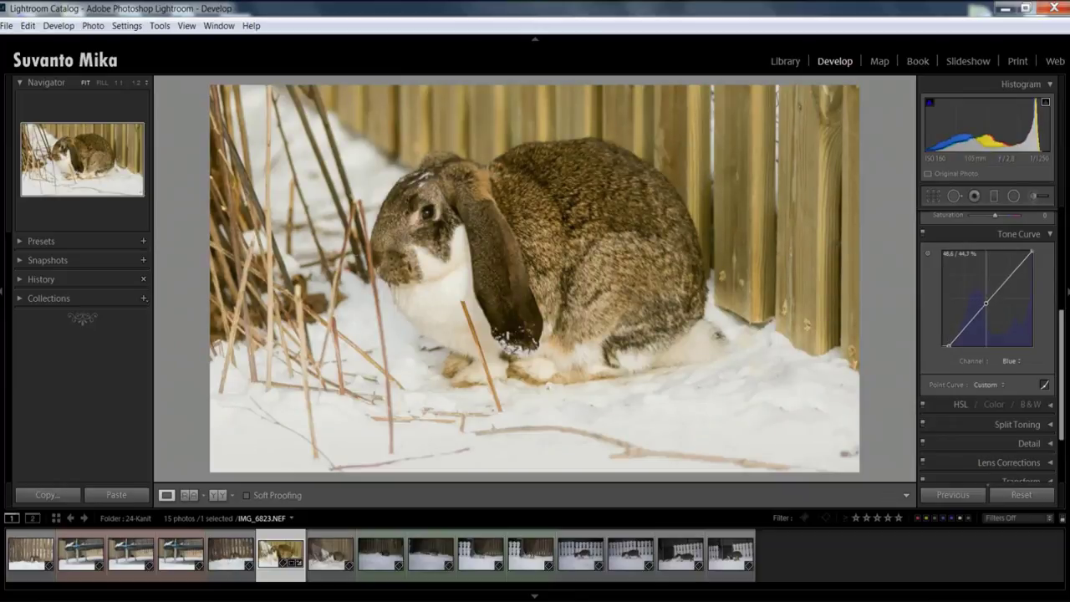
drag(996, 294, 1000, 288)
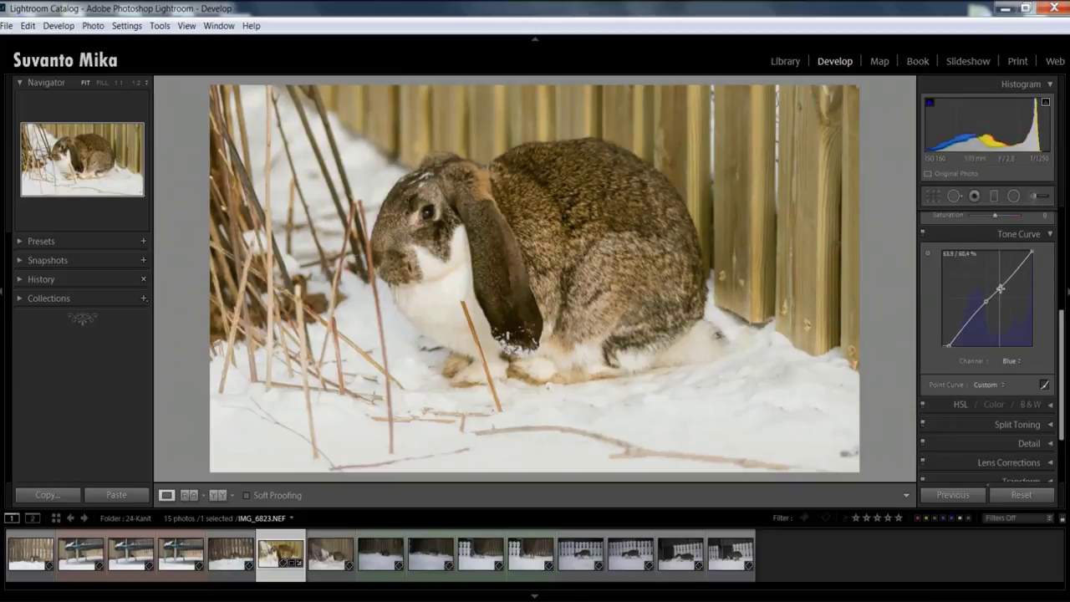
Adjust the Red channel's midtones and slightly raise the Green channel's lower midtones.
click(1017, 362)
click(1003, 390)
drag(972, 312, 988, 355)
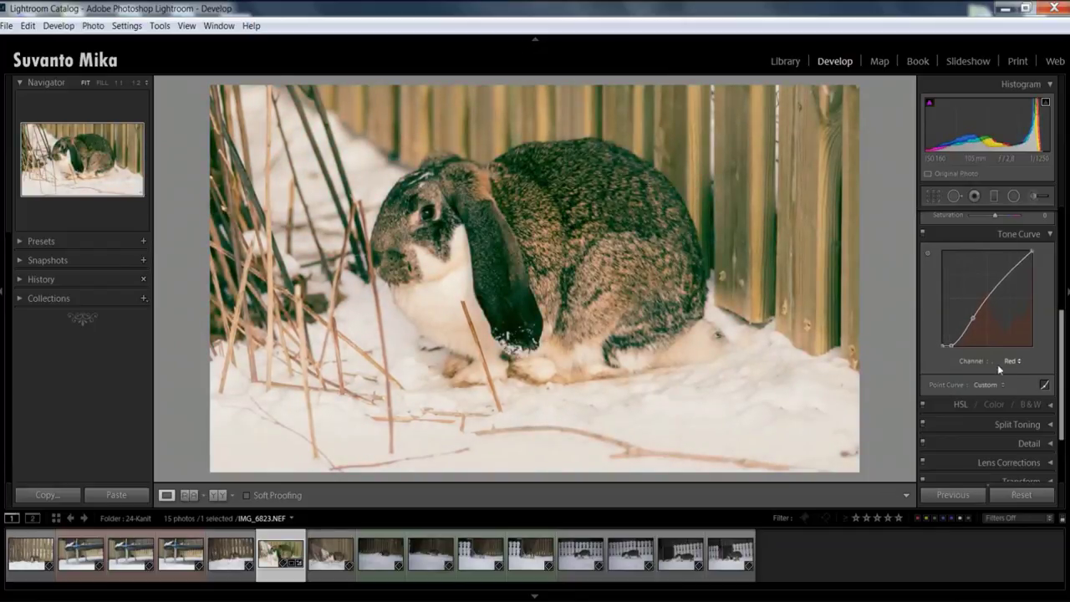
click(1007, 361)
click(983, 405)
drag(975, 310, 975, 307)
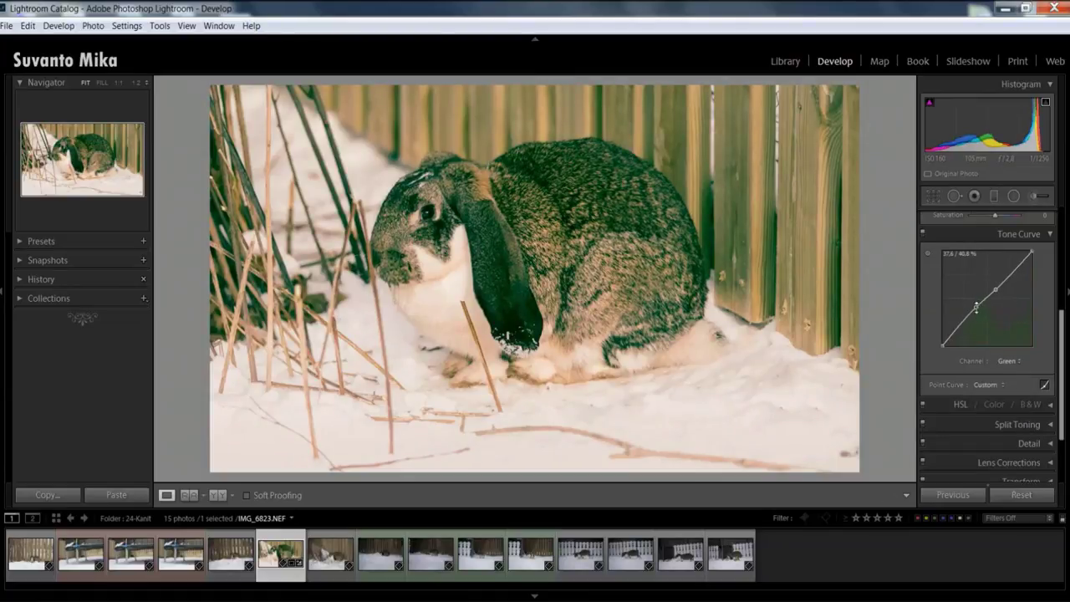
Delete the Green curve's point and the Red curve's control points, pulling its lower point down.
double_click(997, 290)
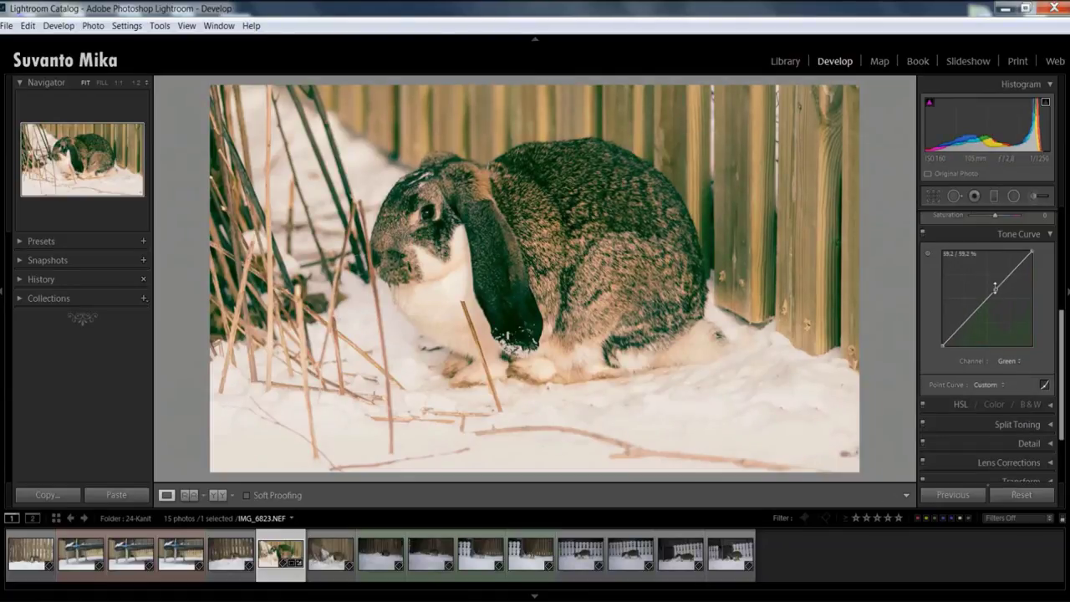
click(1010, 362)
click(995, 390)
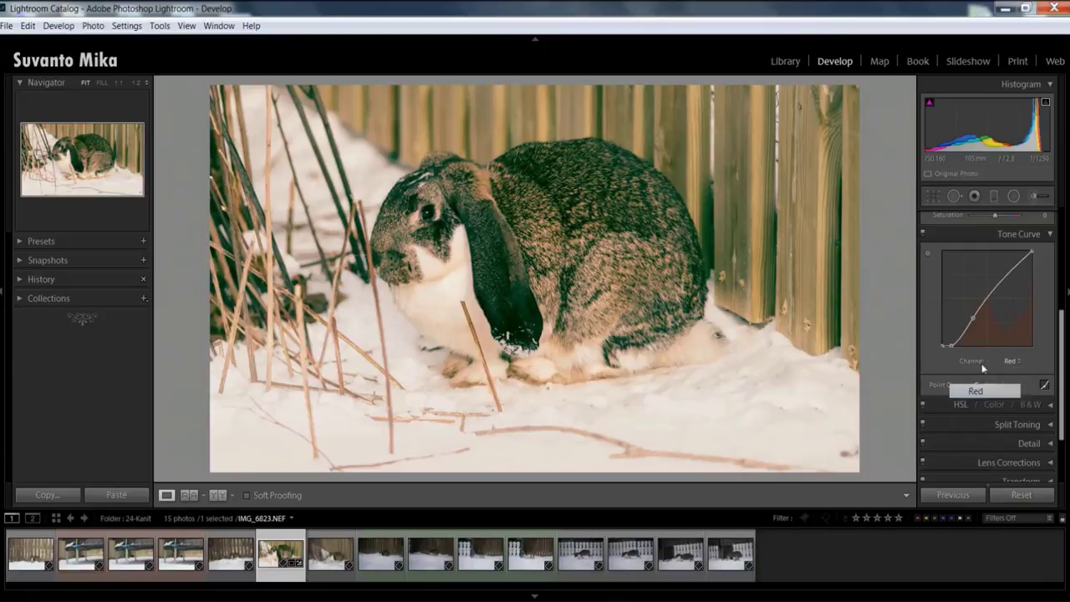
double_click(983, 299)
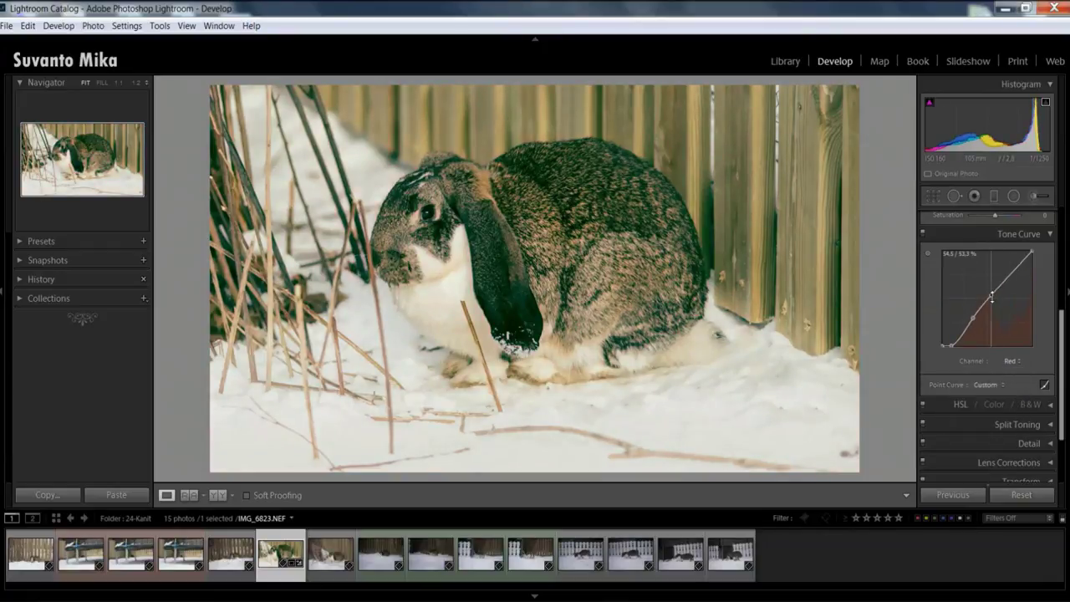
double_click(994, 296)
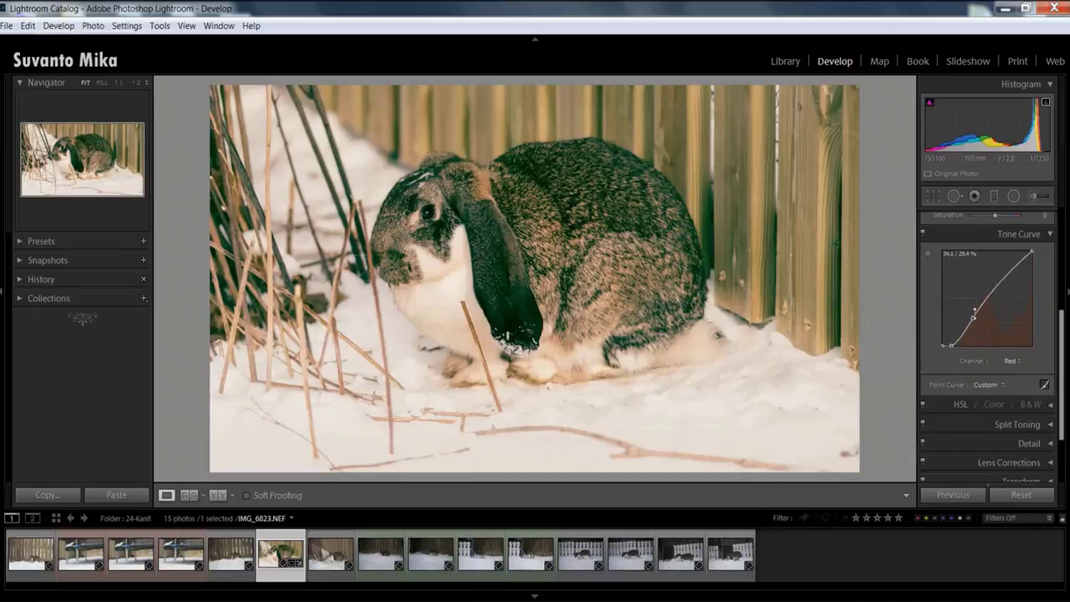
drag(974, 318, 951, 342)
Raise the Blue channel curve to about 63.9 / 60.4%, tinting the photo blue.
click(997, 363)
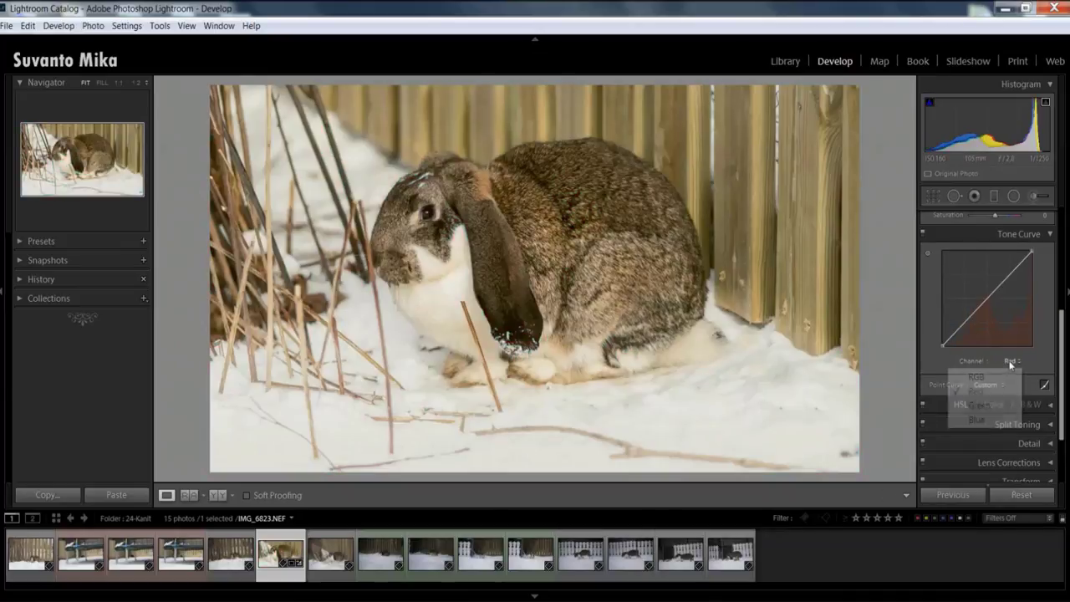
click(984, 418)
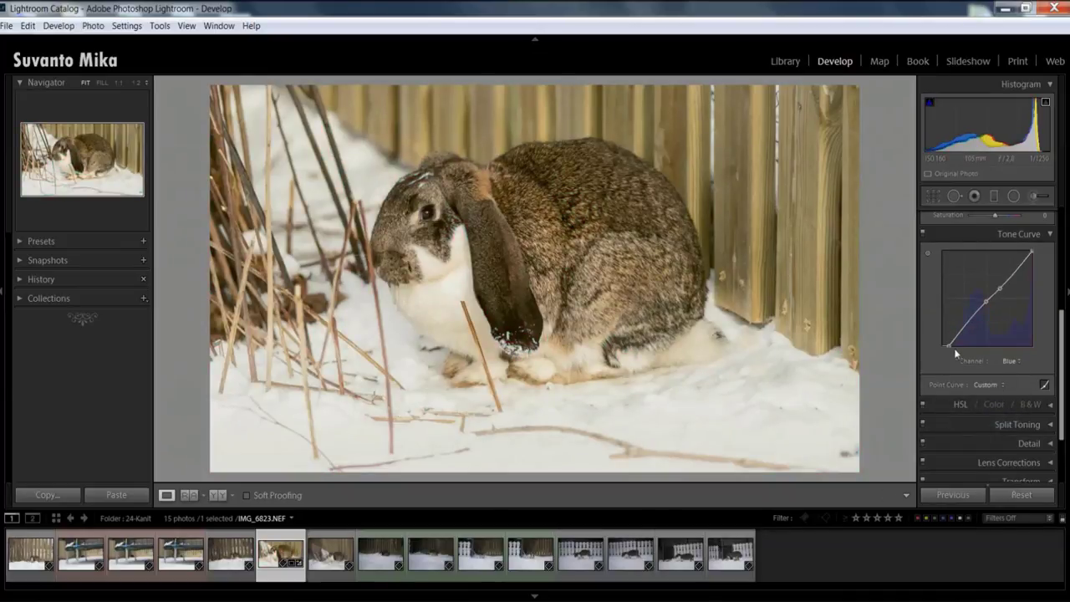
drag(948, 344, 1000, 289)
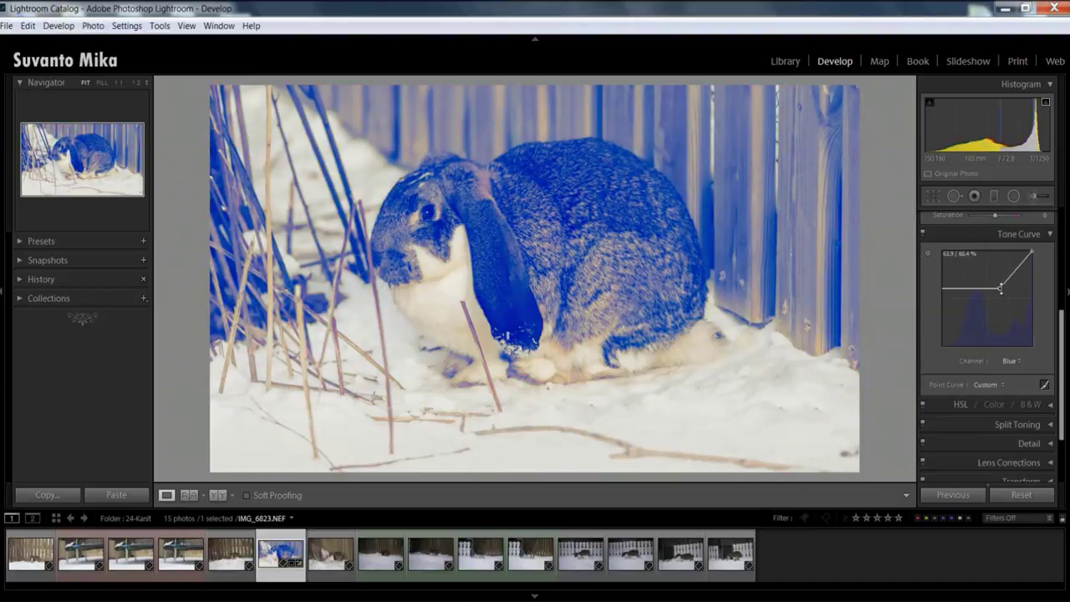
Reset the Blue curve to Linear and return to the RGB channel's region sliders.
double_click(1000, 289)
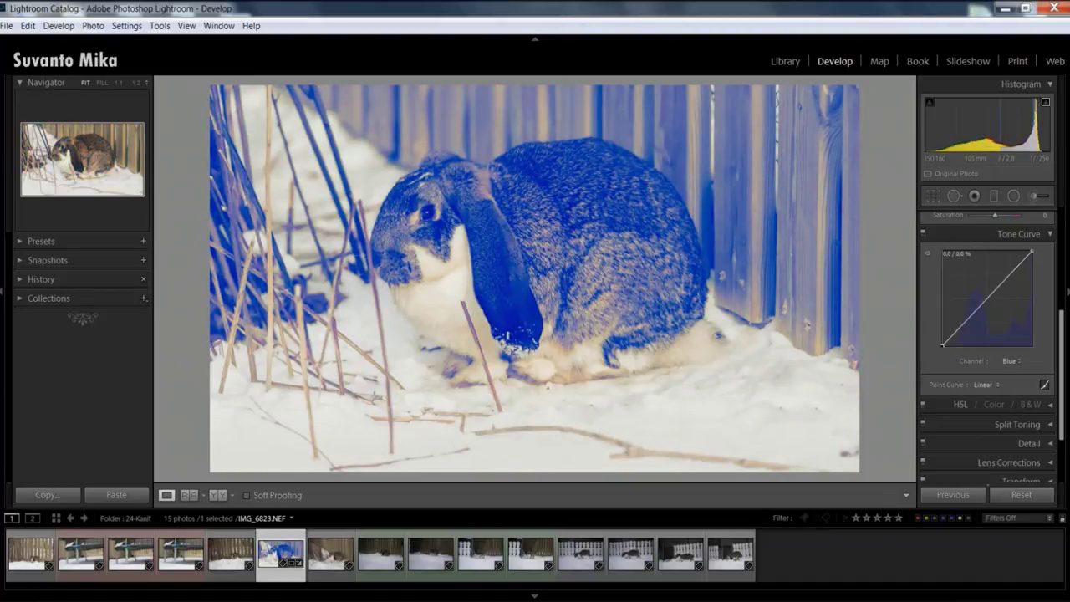
click(1012, 367)
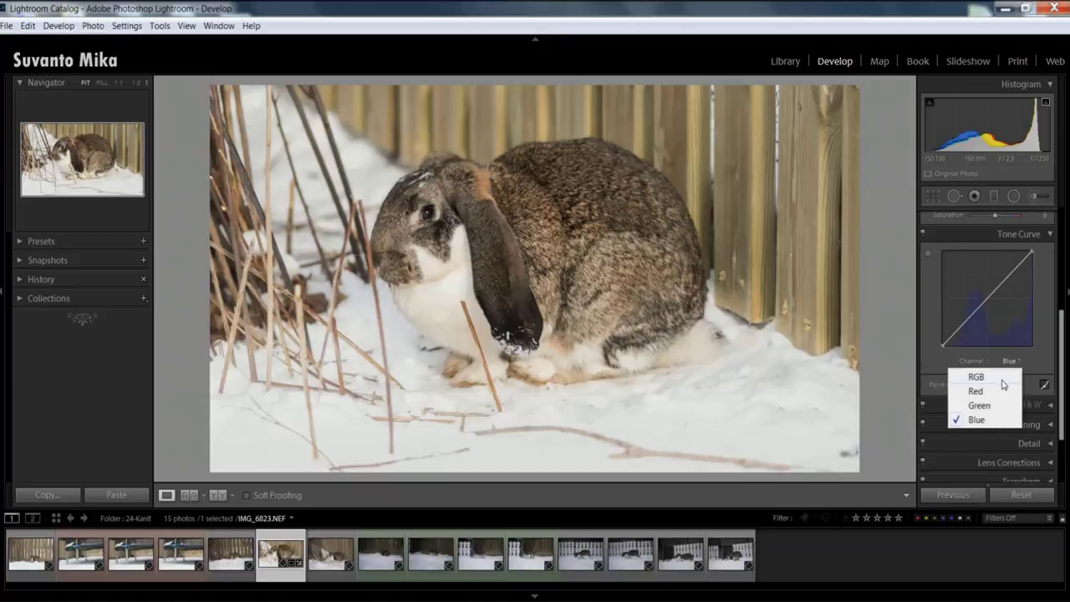
click(1012, 372)
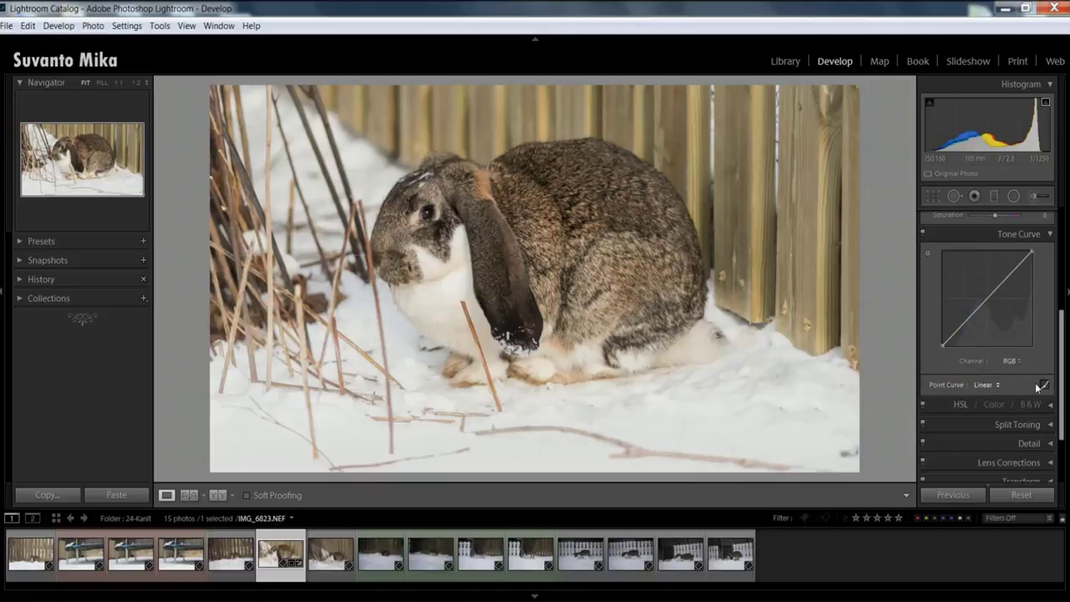
click(1040, 386)
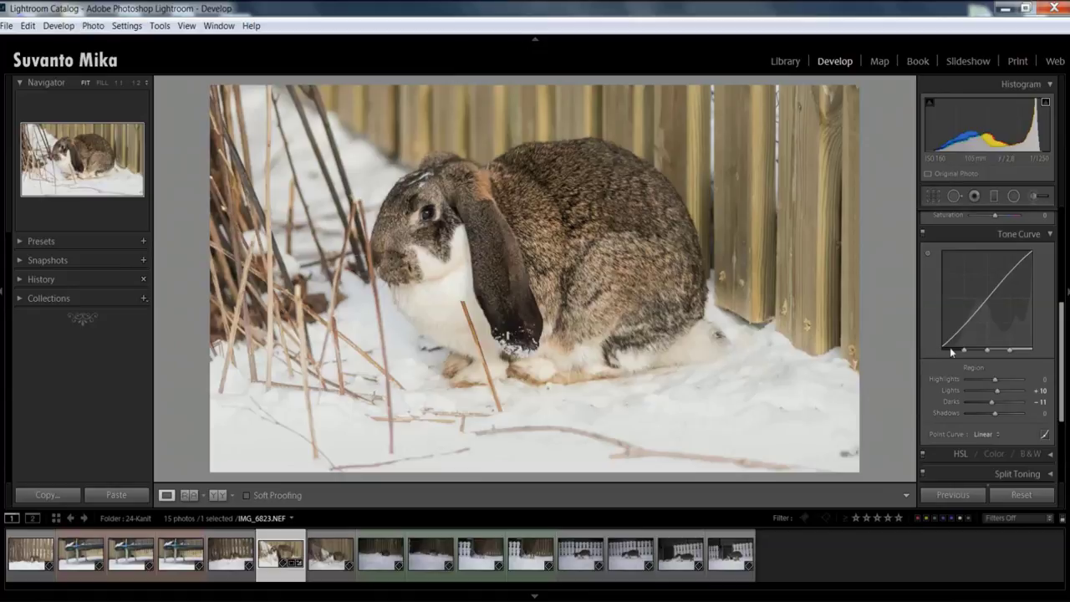
Nudge the tone curve's shadows split point left so Lights reads +9 and Darks -11.
drag(963, 349, 984, 354)
scroll(1027, 369, down, 2)
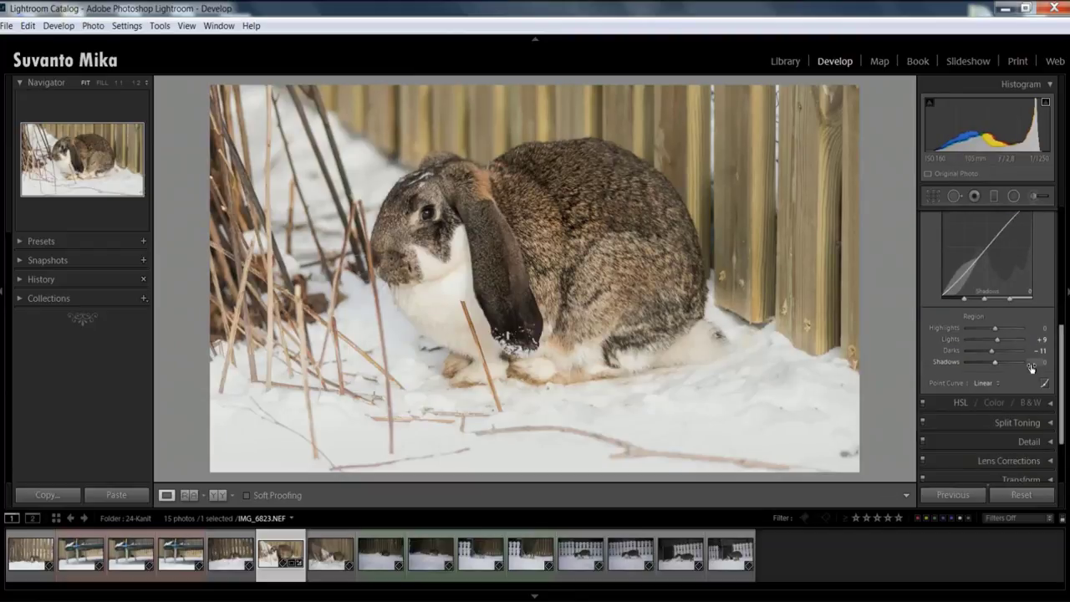
scroll(1032, 368, down, 2)
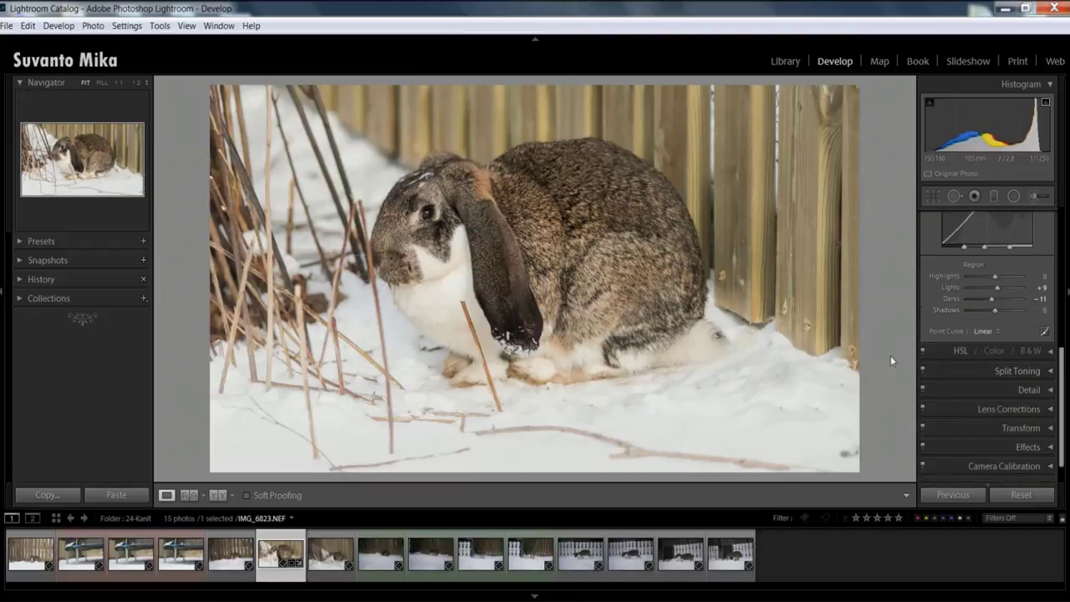
Expand HSL and switch from the Hue view to All, reviewing every slider at 0.
click(1051, 351)
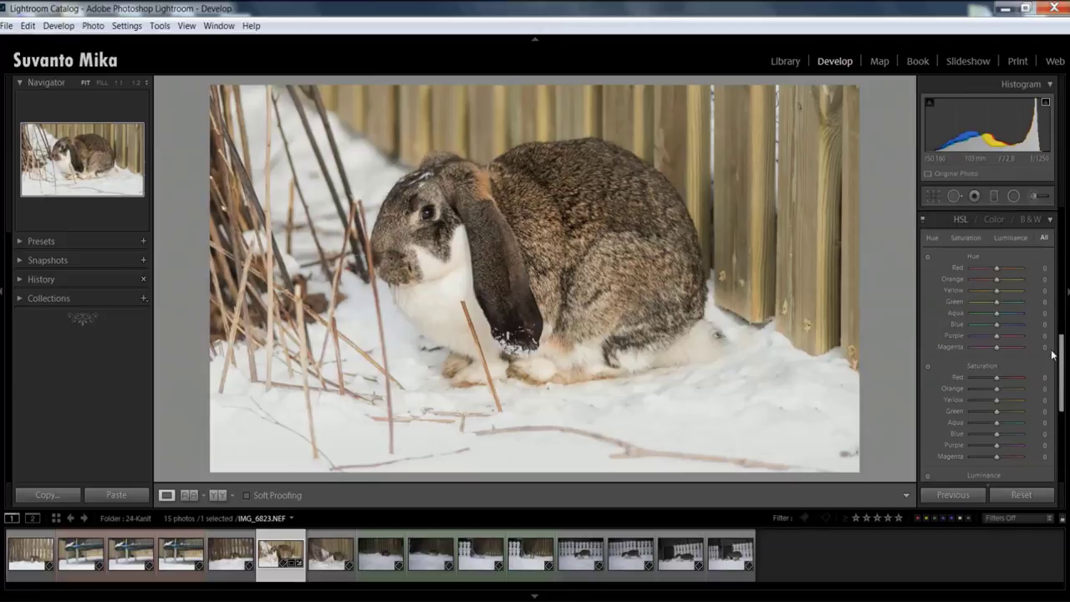
click(934, 238)
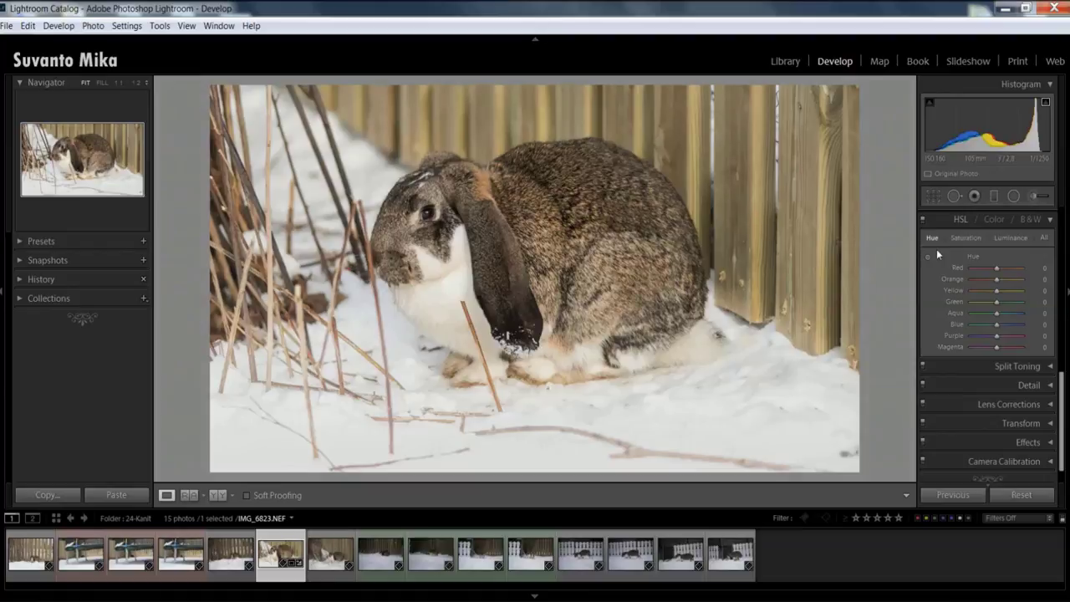
click(1045, 239)
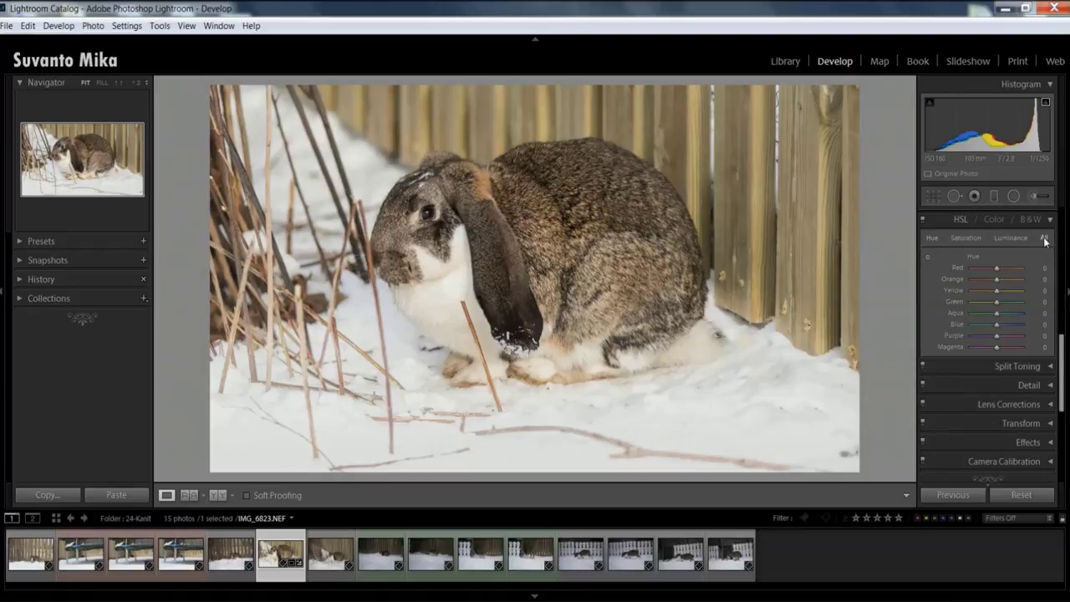
scroll(1016, 316, down, 3)
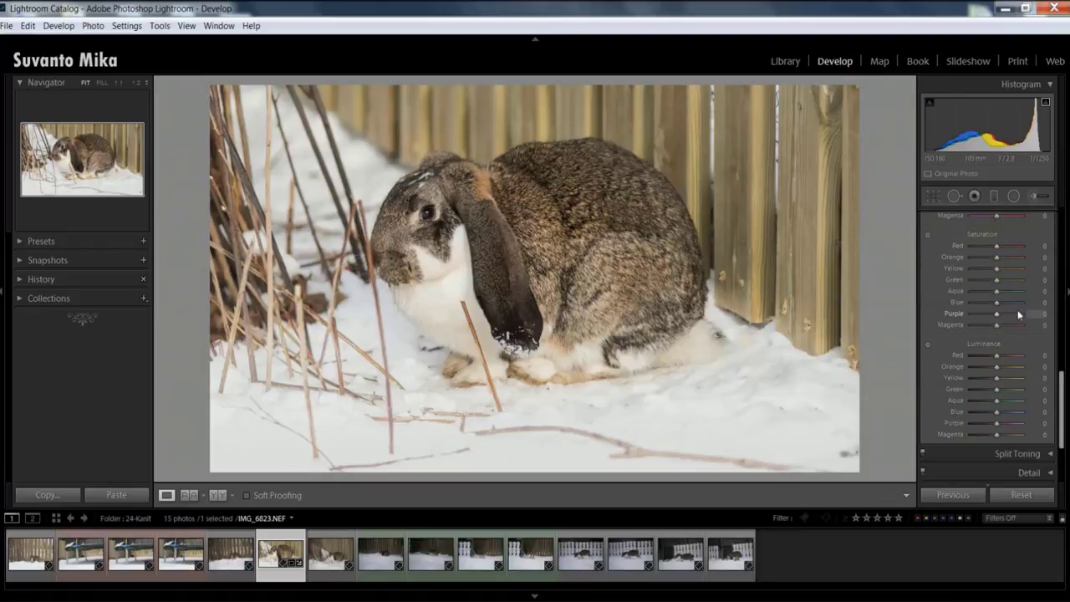
scroll(1017, 309, up, 3)
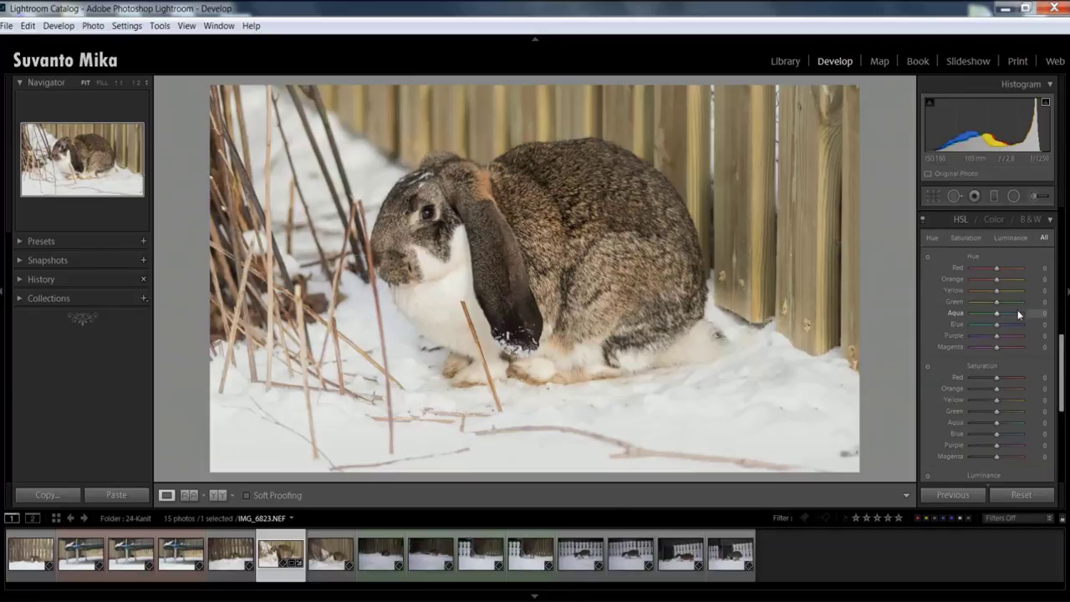
scroll(1020, 322, down, 2)
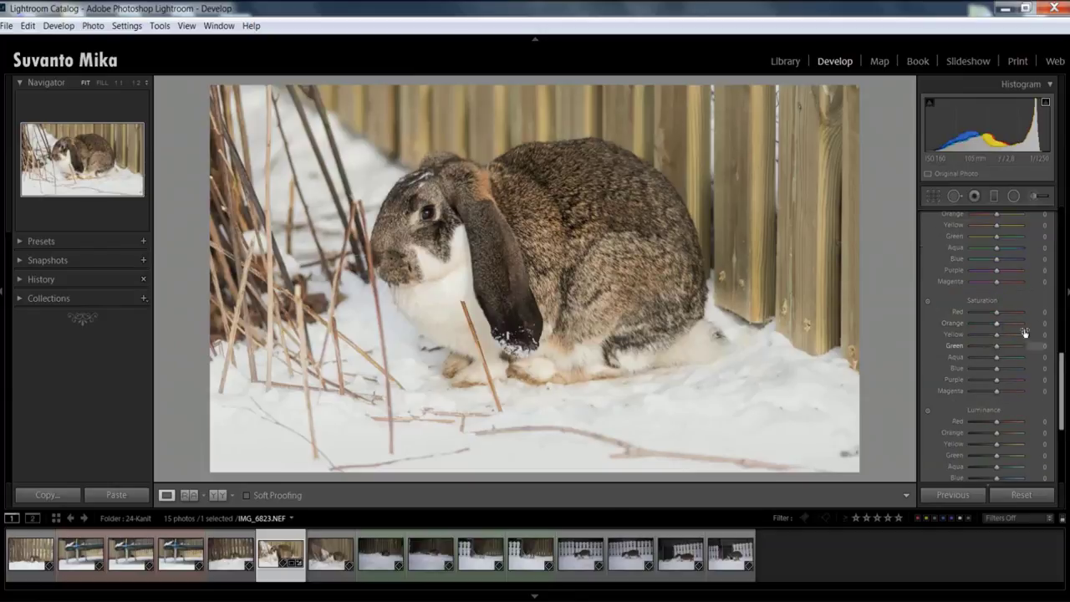
scroll(1019, 353, up, 2)
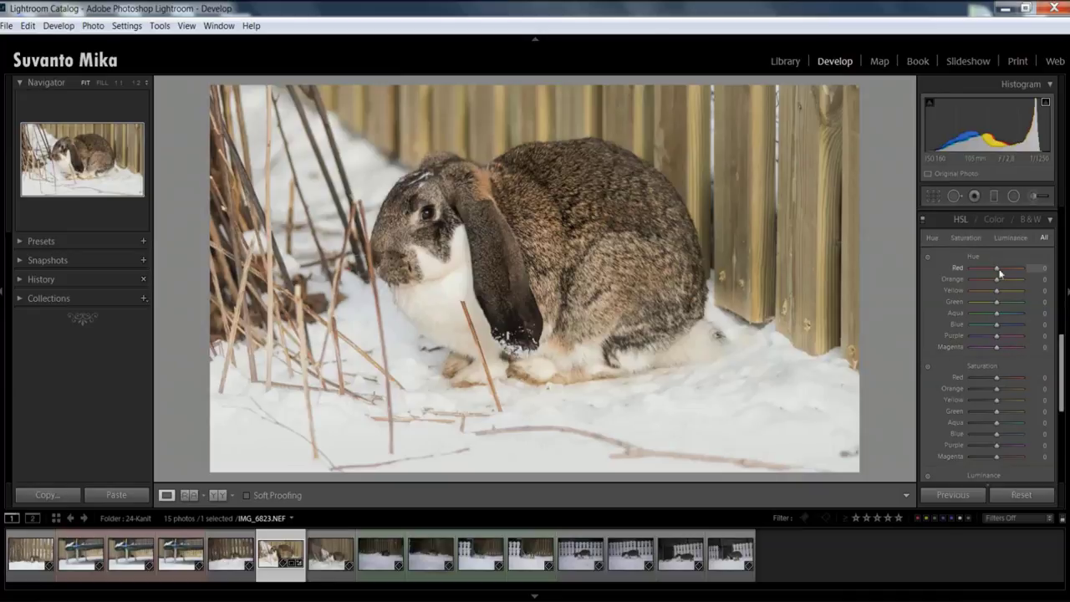
scroll(1023, 300, down, 2)
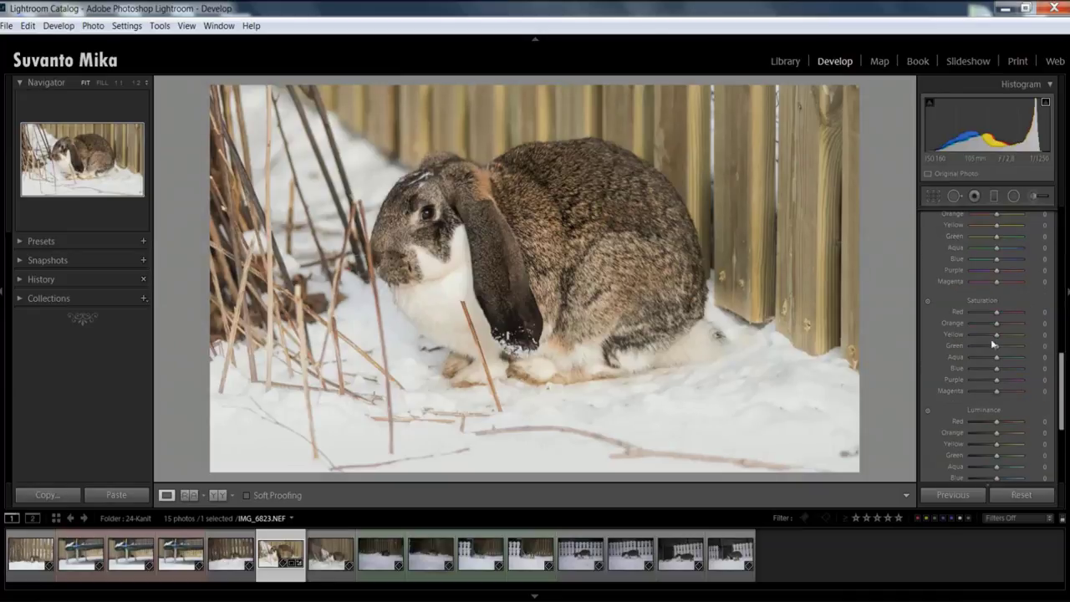
scroll(1019, 392, up, 4)
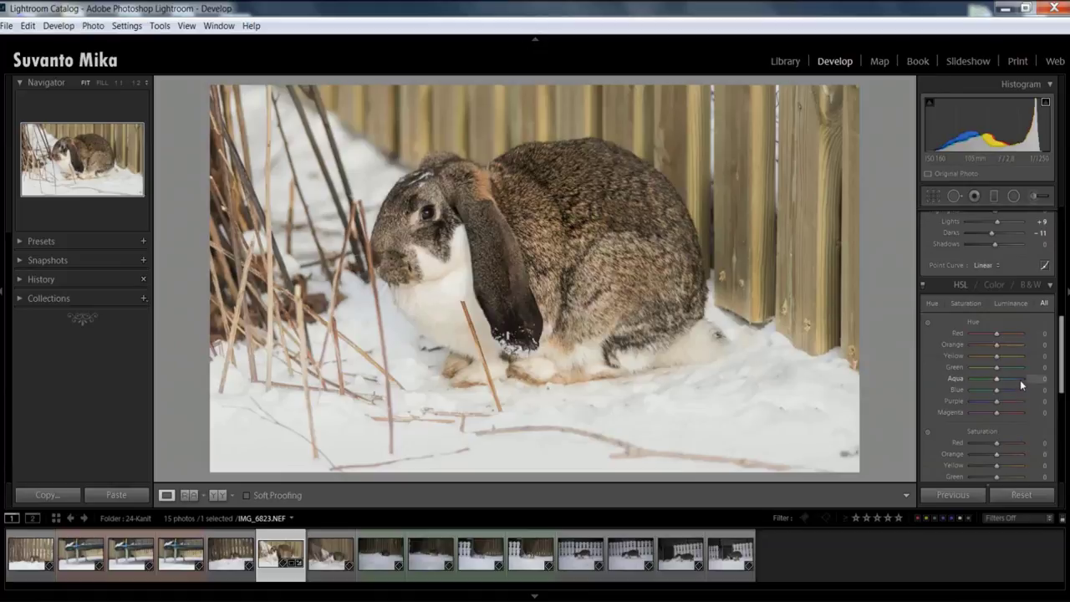
click(997, 284)
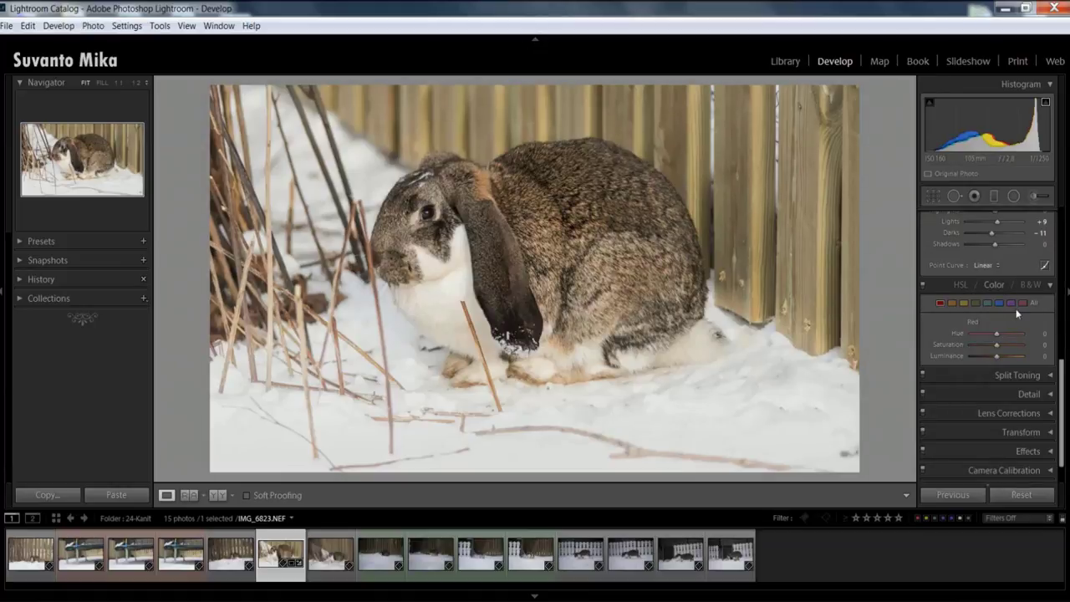
click(1029, 285)
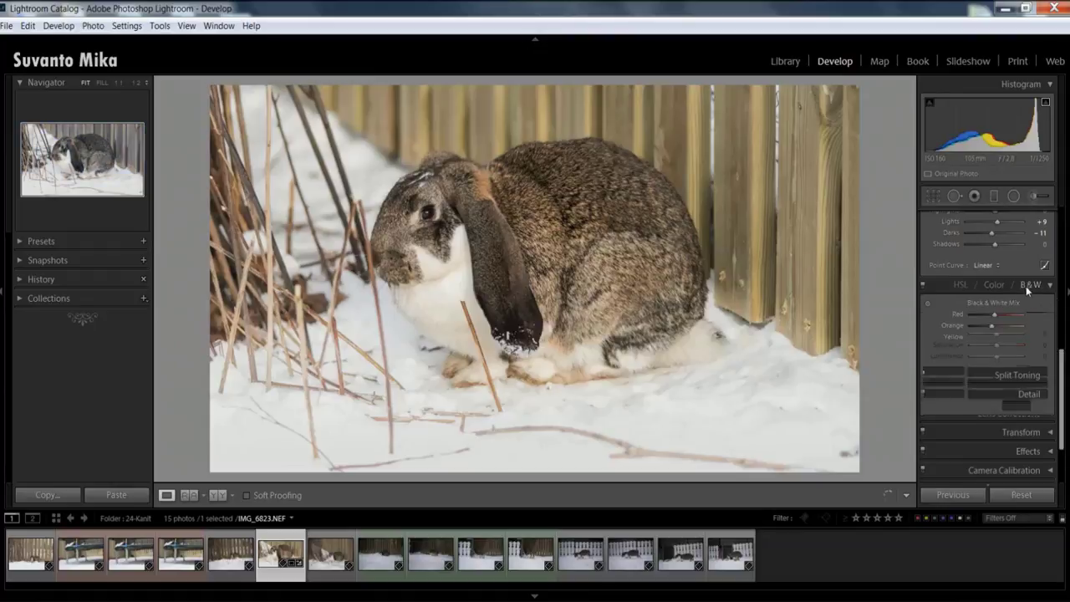
drag(1031, 315, 1015, 308)
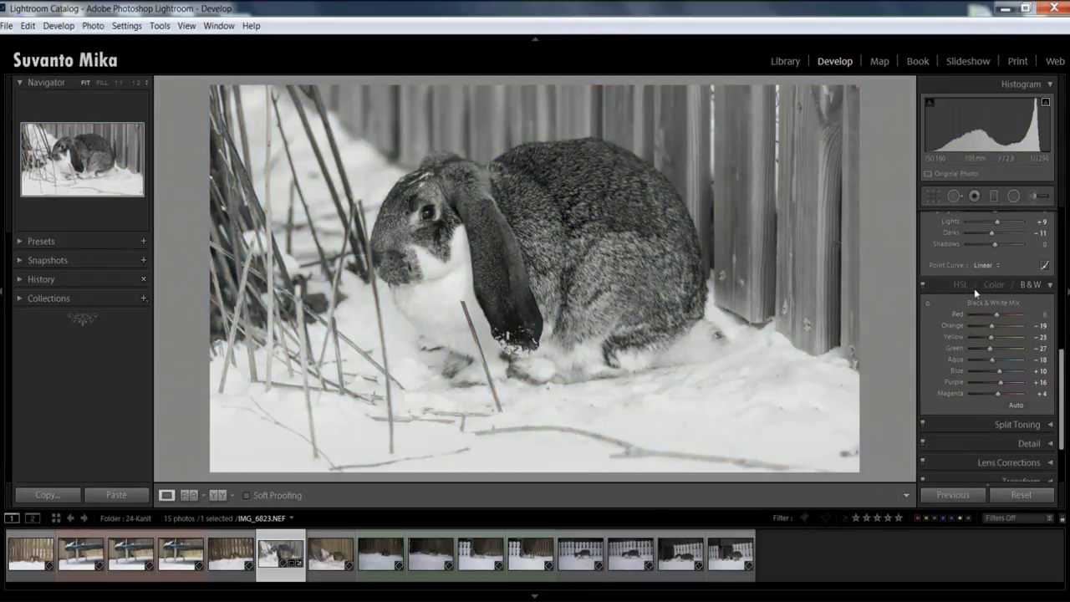
click(969, 287)
scroll(957, 285, up, 2)
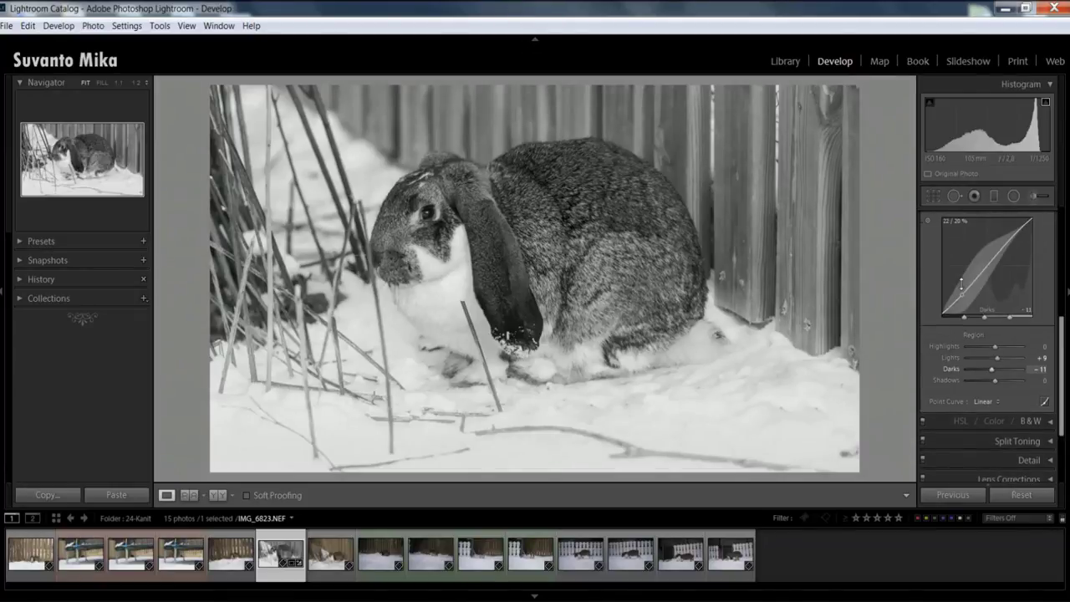
scroll(961, 288, down, 2)
click(967, 318)
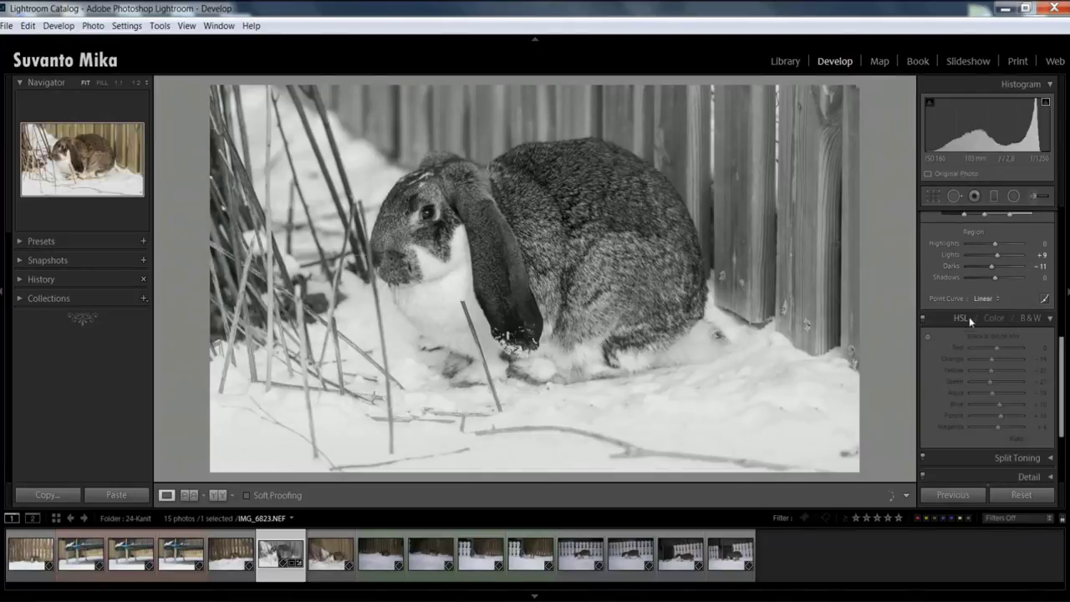
scroll(1033, 339, down, 5)
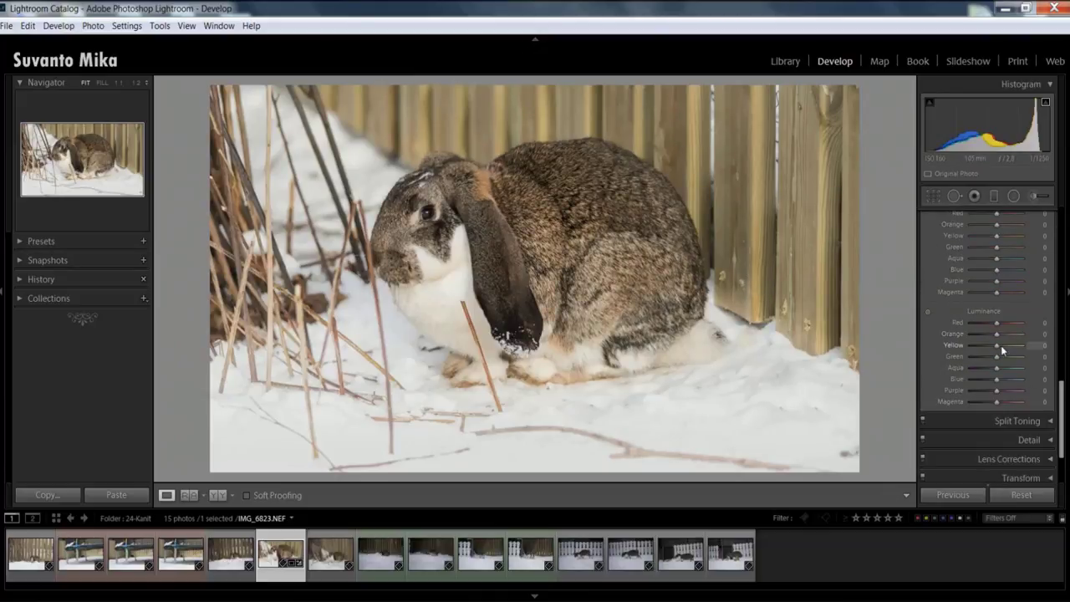
Set HSL Yellow saturation to -18 and Yellow luminance to +60.
drag(1000, 345, 1026, 344)
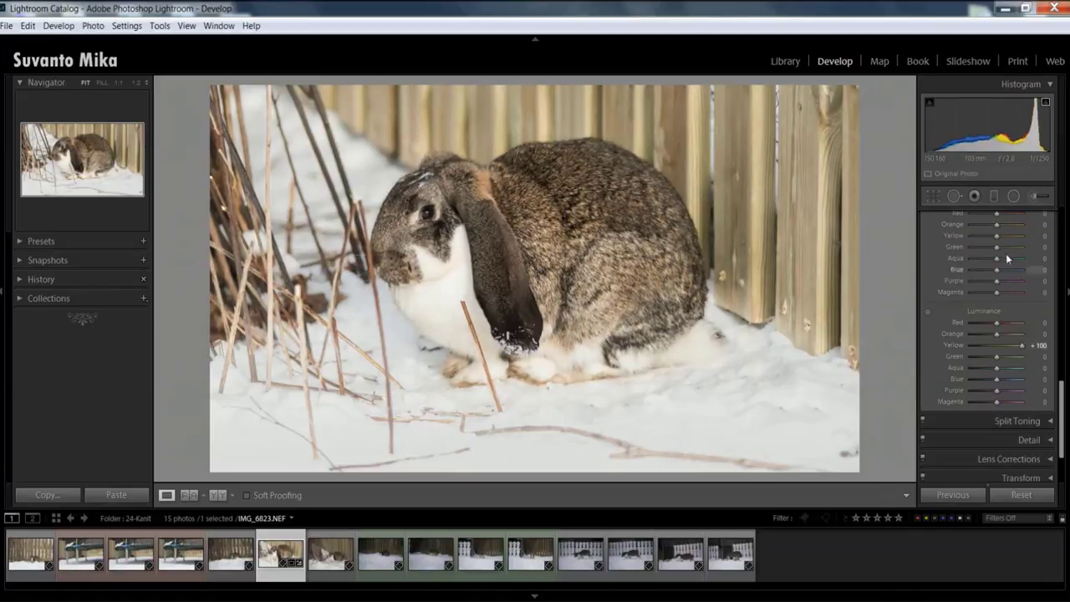
mouse_move(1010, 243)
mouse_down()
mouse_move(983, 243)
mouse_move(997, 245)
mouse_up()
drag(1021, 343, 1012, 345)
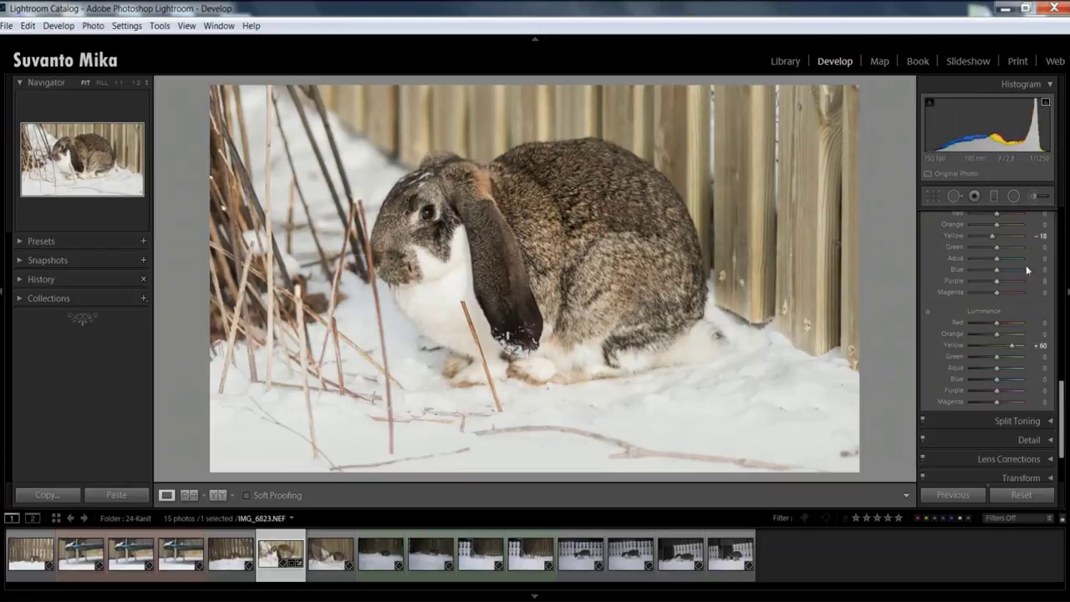
scroll(1026, 270, up, 2)
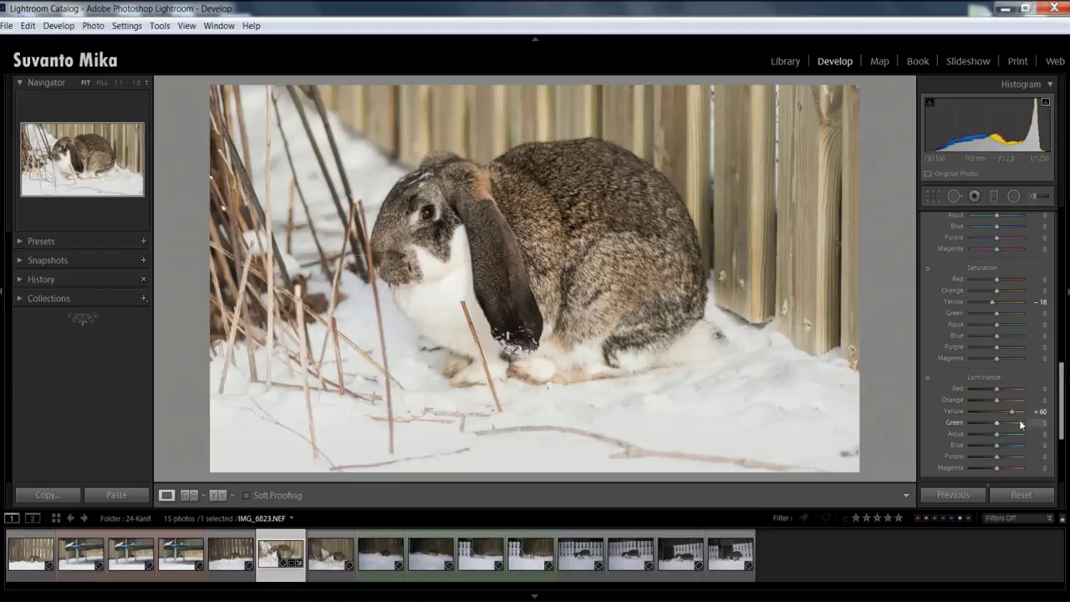
scroll(1026, 412, down, 2)
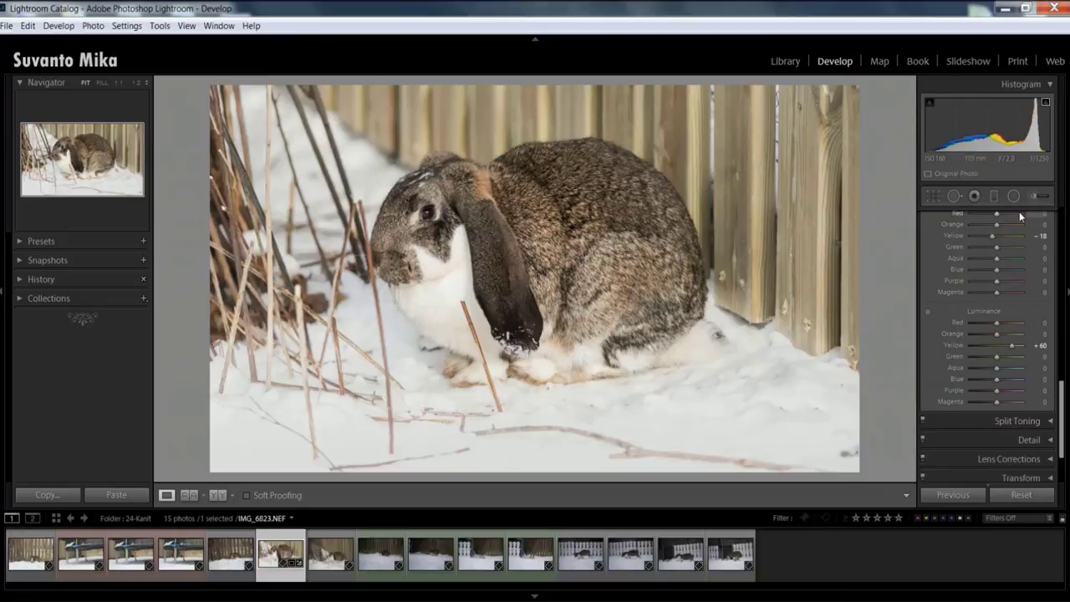
Try Split Toning tints with highlights hue 73 and shadows hue 236.
scroll(987, 351, down, 3)
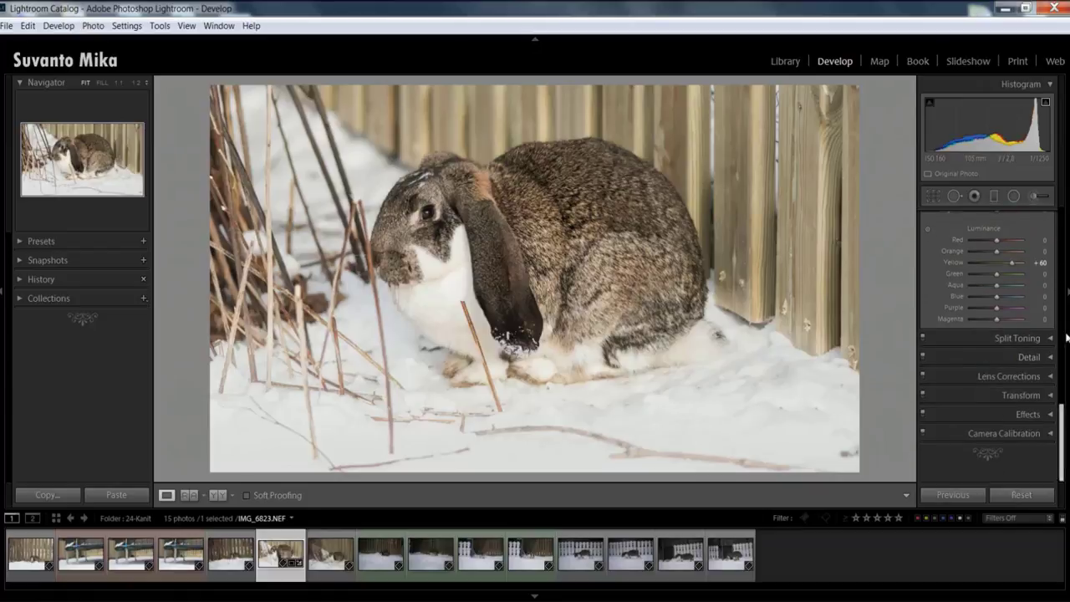
click(1050, 339)
scroll(1047, 342, down, 2)
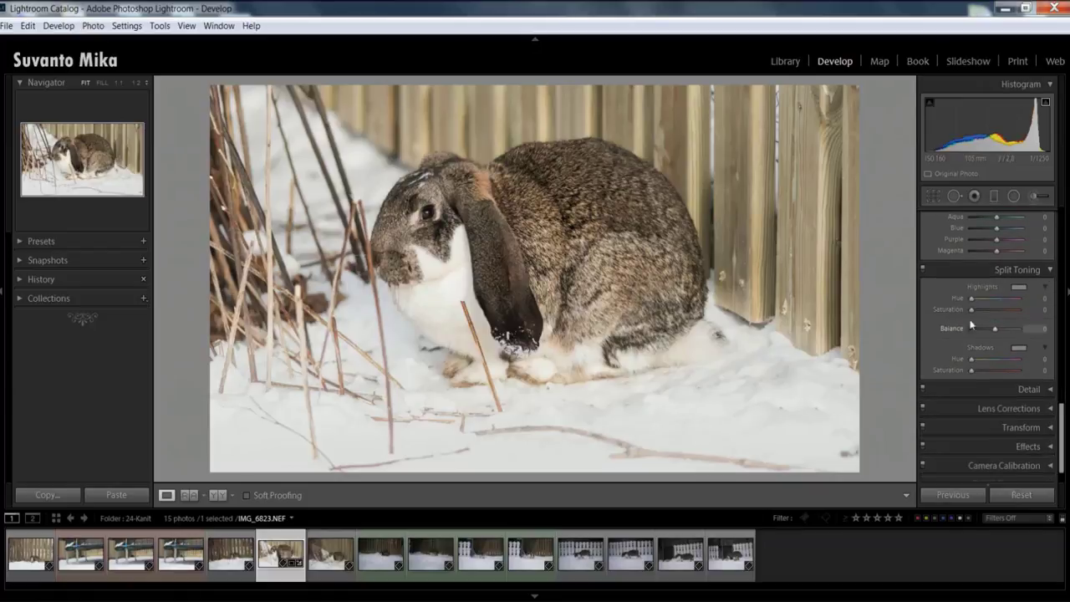
drag(971, 299, 993, 309)
click(982, 299)
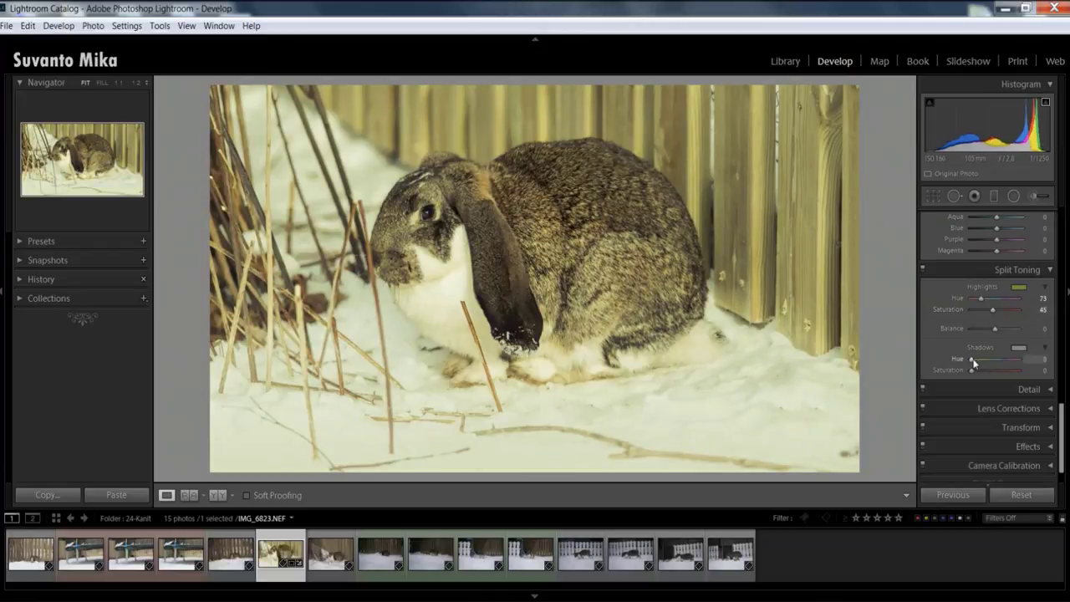
drag(971, 359, 1007, 371)
click(992, 373)
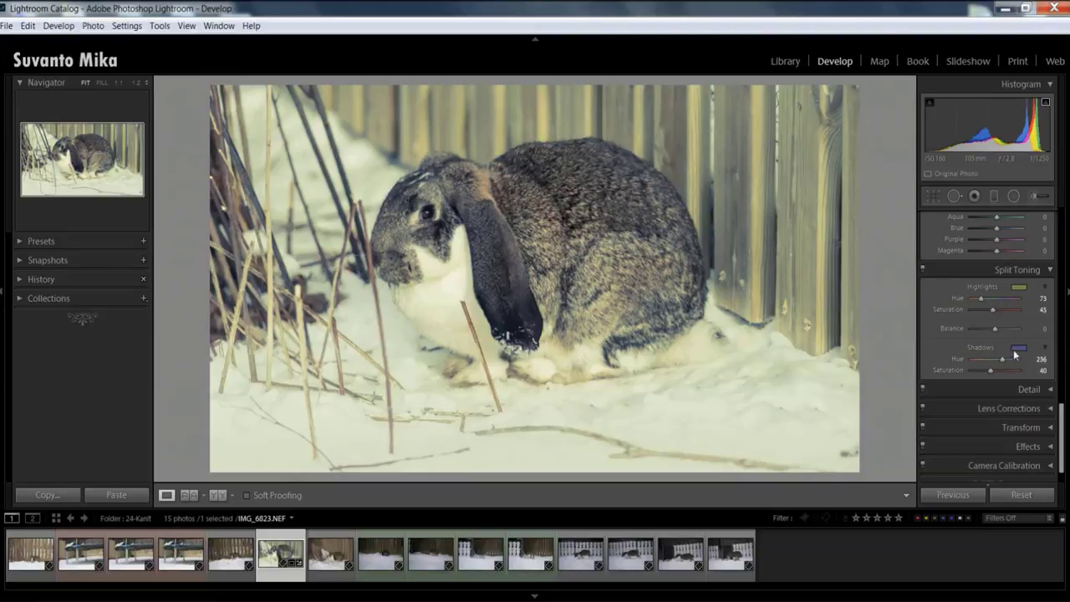
mouse_move(995, 314)
mouse_down()
mouse_move(1036, 309)
mouse_move(981, 311)
mouse_move(992, 311)
mouse_move(987, 328)
mouse_move(975, 328)
mouse_move(1005, 332)
mouse_move(980, 332)
mouse_move(975, 311)
mouse_up()
Reset the split toning Balance to 0 and drop the shadow saturation to 0.
double_click(979, 331)
drag(991, 371, 931, 373)
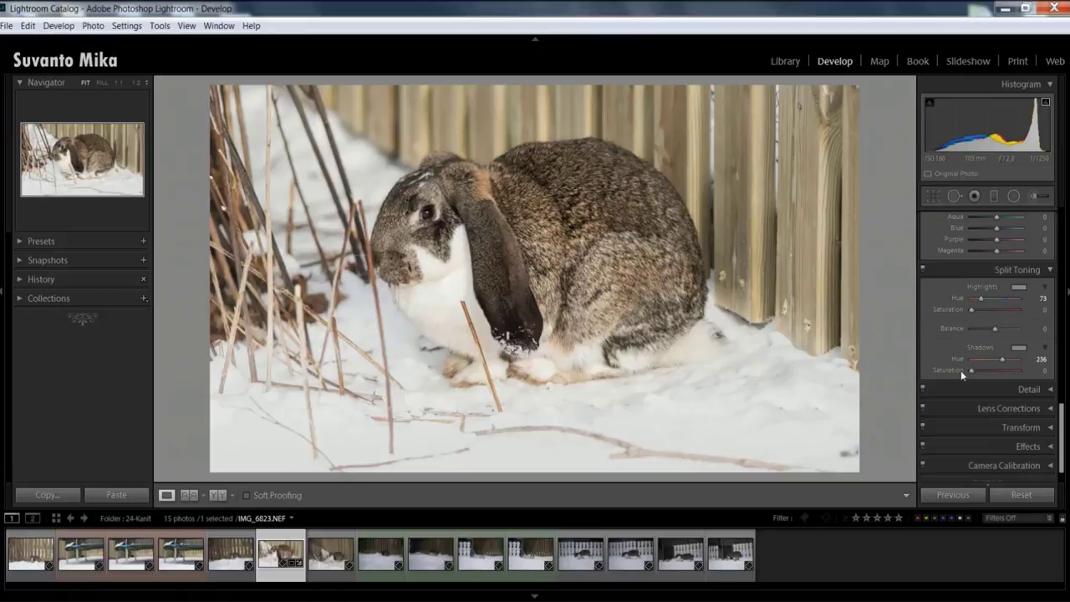
scroll(953, 363, down, 1)
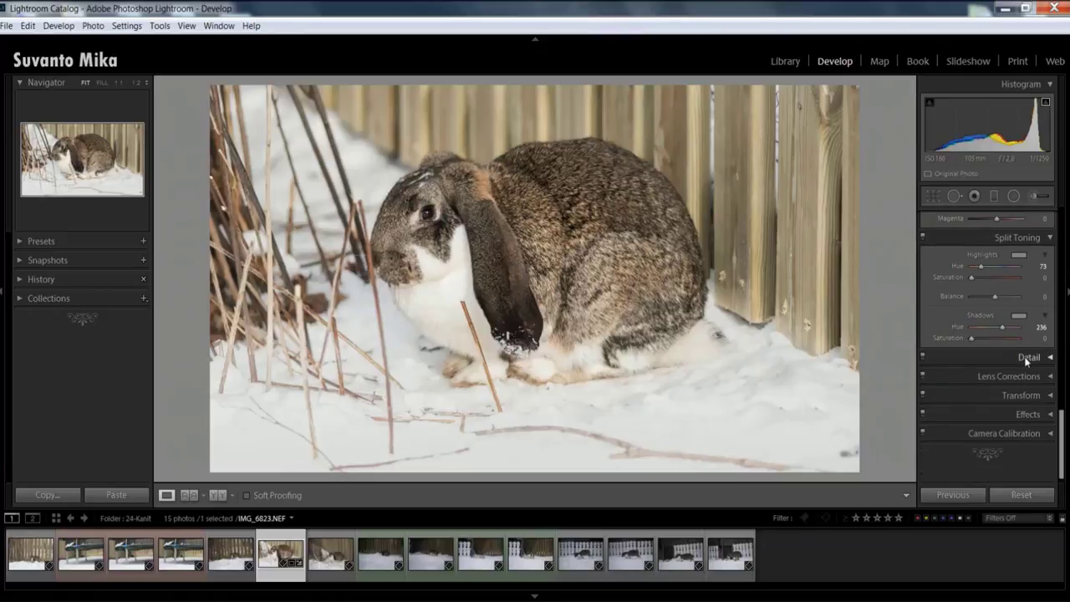
Sharpen with Amount 59, Radius 0.8, Detail 10, Masking 93, checking the rabbit at 1:1.
click(1027, 358)
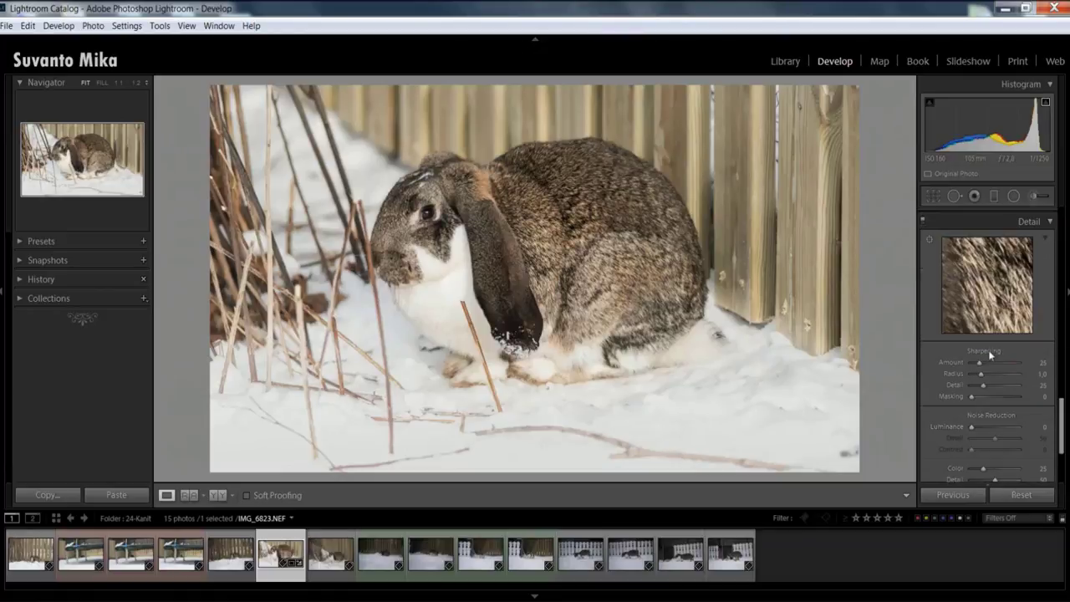
drag(984, 364, 991, 365)
drag(974, 398, 1020, 402)
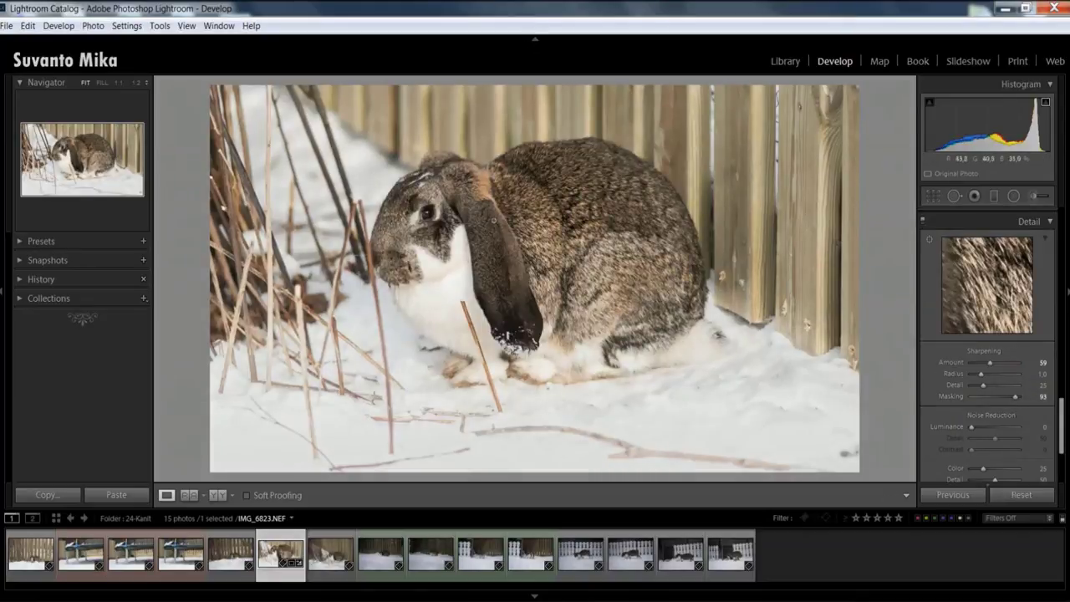
click(432, 222)
drag(670, 271, 710, 332)
click(710, 331)
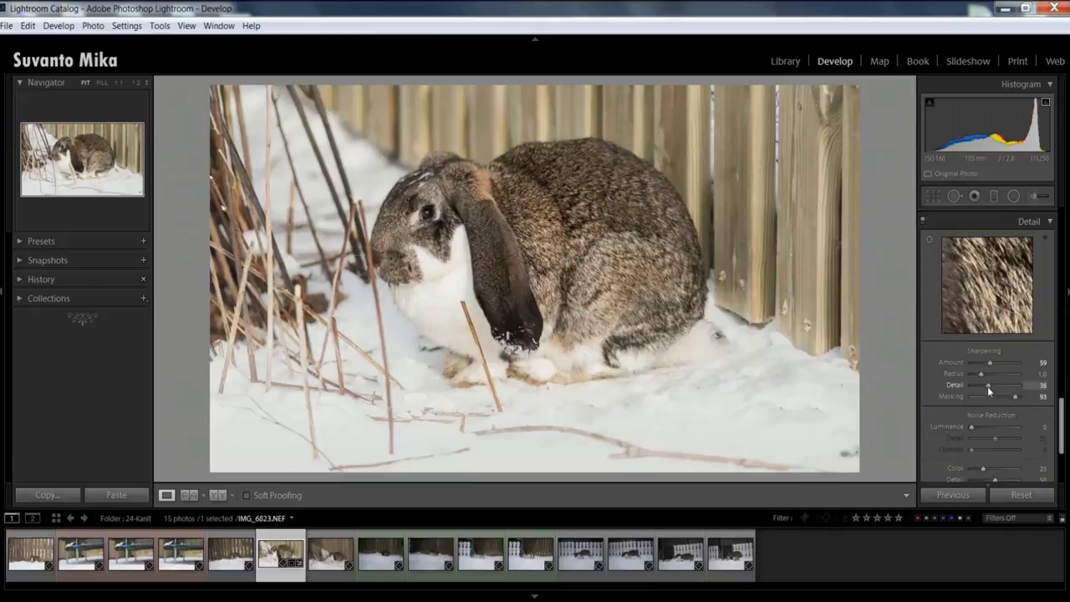
mouse_move(987, 386)
mouse_down()
mouse_move(977, 393)
mouse_move(991, 379)
mouse_move(980, 376)
mouse_up()
Try luminance noise reduction, then reset it back to 0.
scroll(933, 391, down, 2)
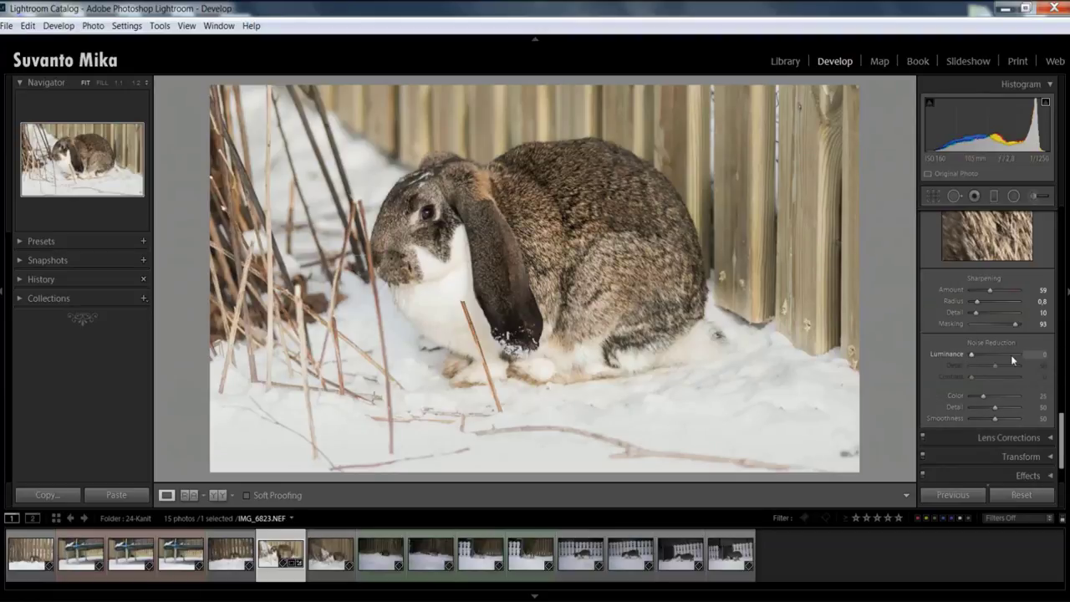
click(978, 353)
drag(981, 359, 992, 360)
double_click(955, 354)
scroll(999, 380, down, 2)
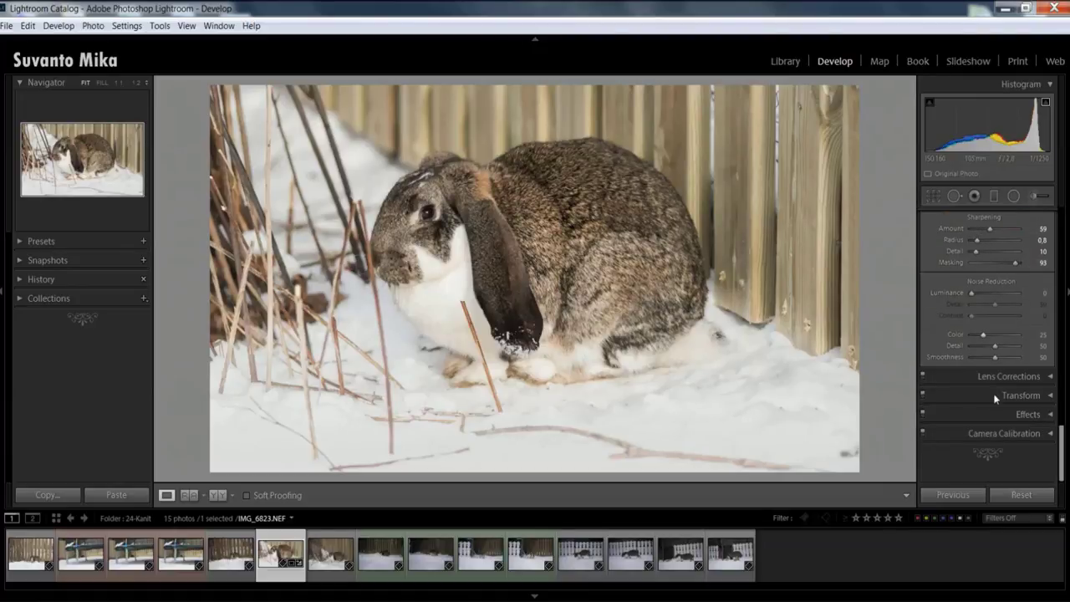
Turn on Remove Chromatic Aberration and the Sigma lens profile corrections in Lens Corrections.
click(1052, 377)
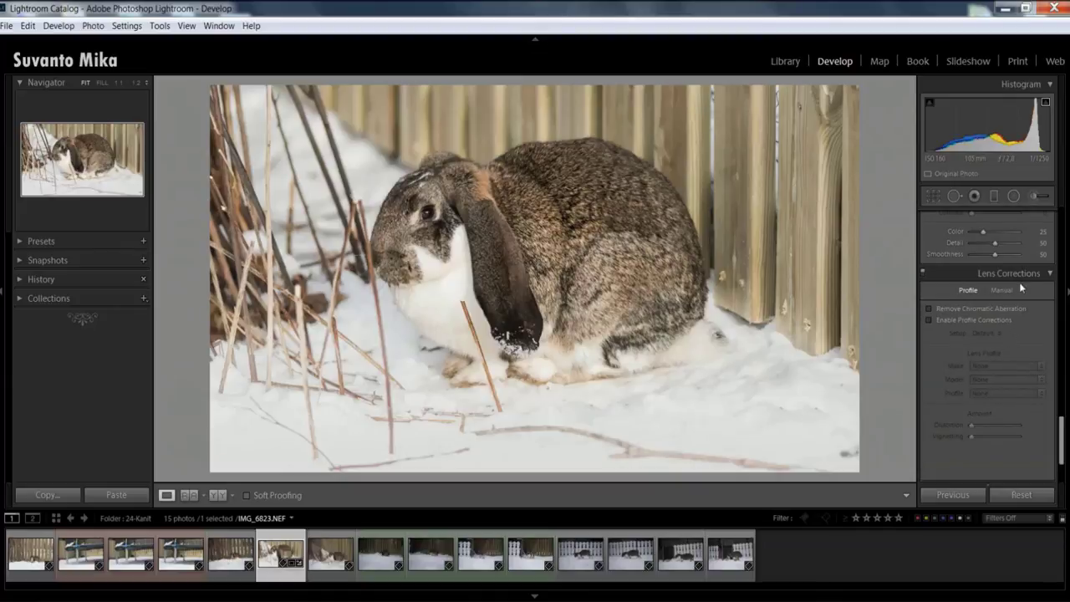
scroll(1019, 284, down, 2)
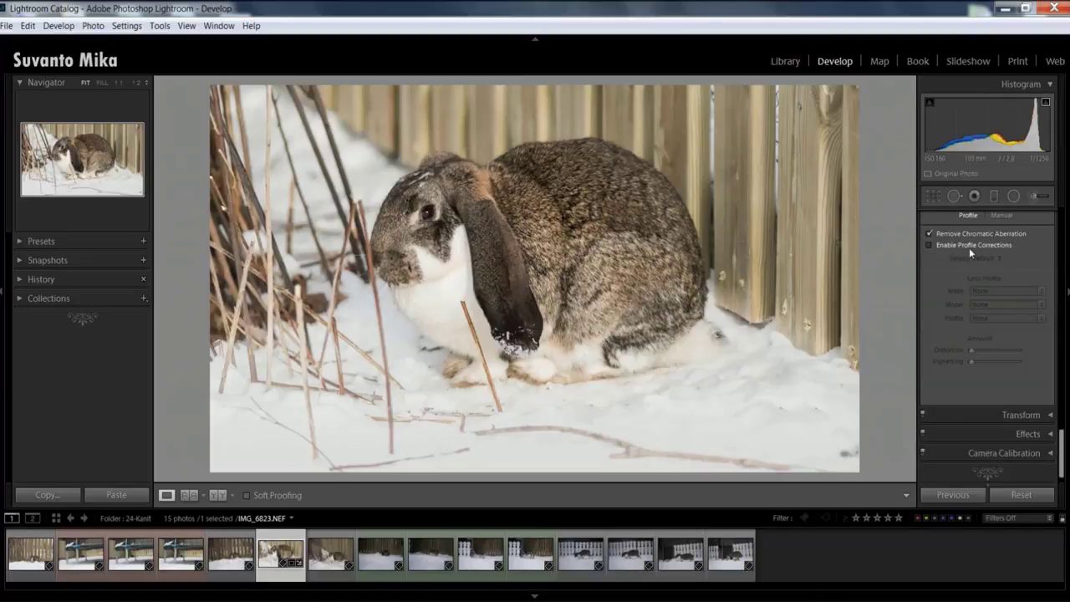
click(969, 247)
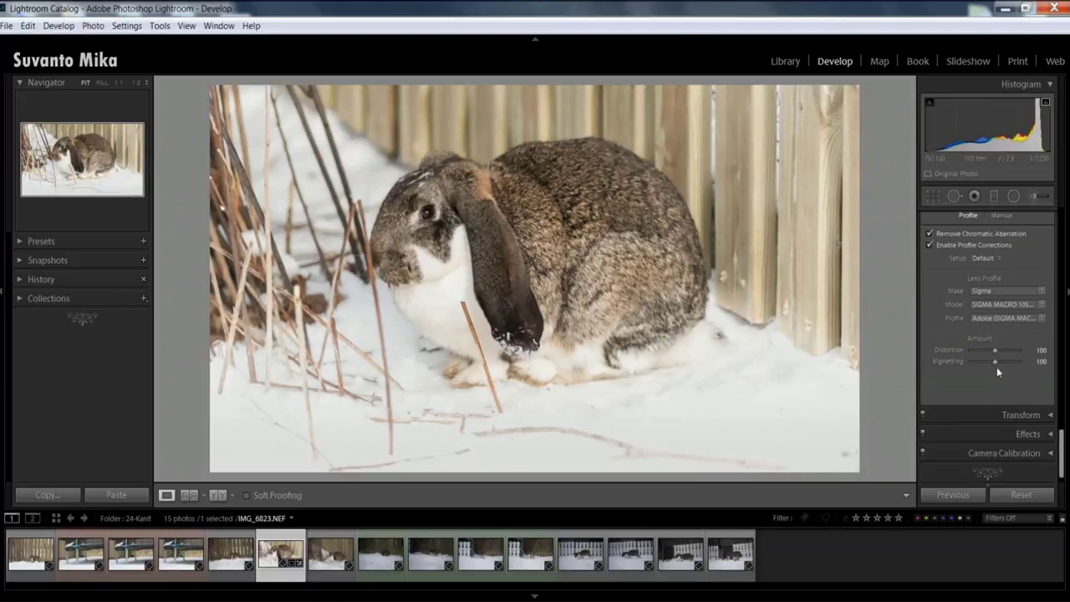
click(1000, 216)
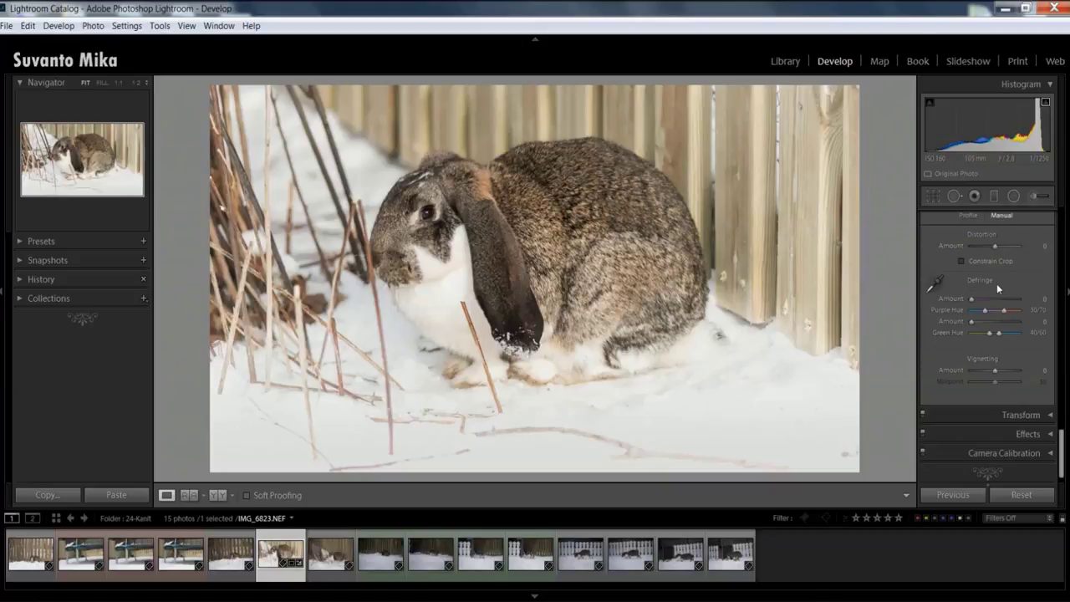
scroll(997, 284, up, 2)
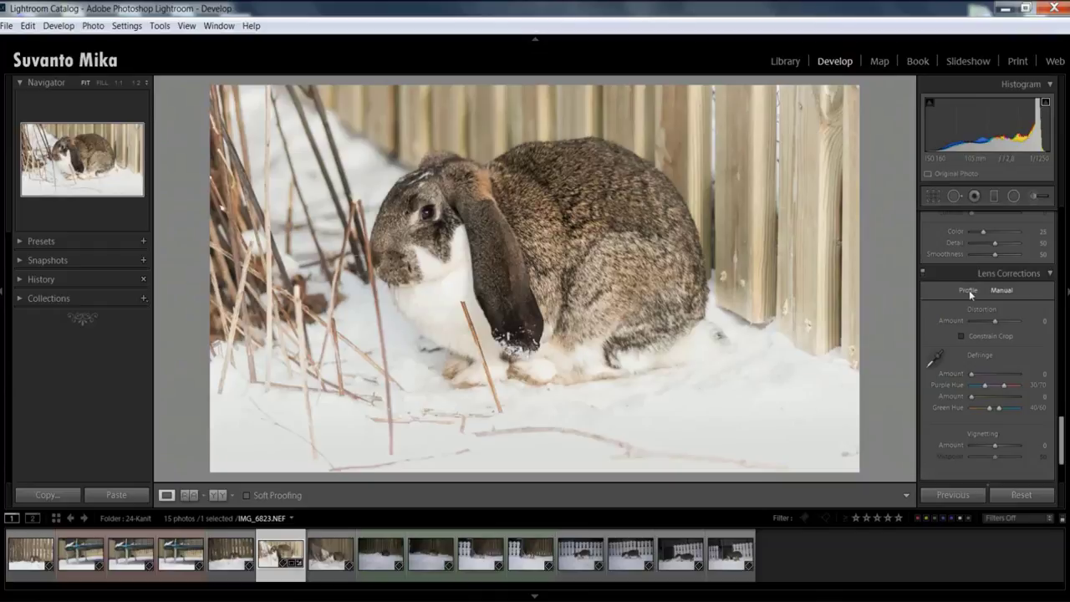
click(968, 290)
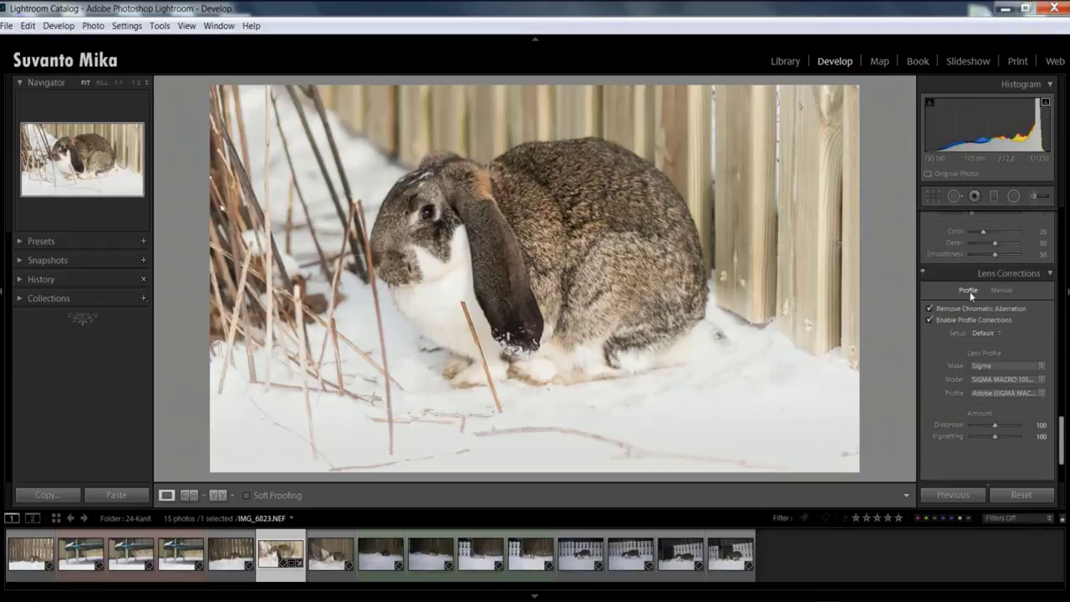
scroll(995, 293, down, 2)
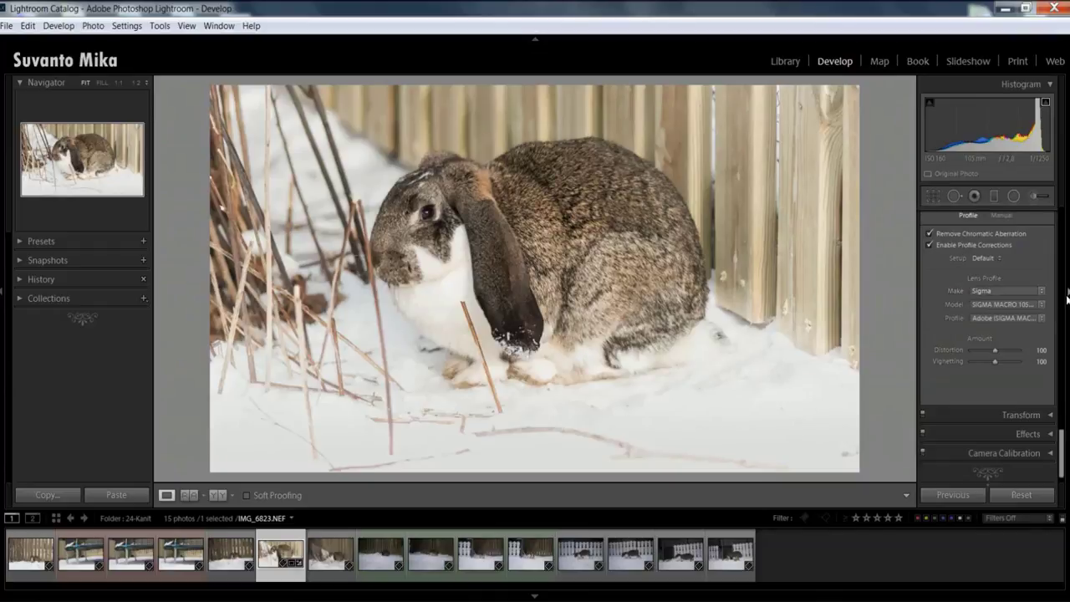
Try Upright Vertical and the vertical and horizontal perspective sliders, resetting Horizontal to 0.
click(1021, 415)
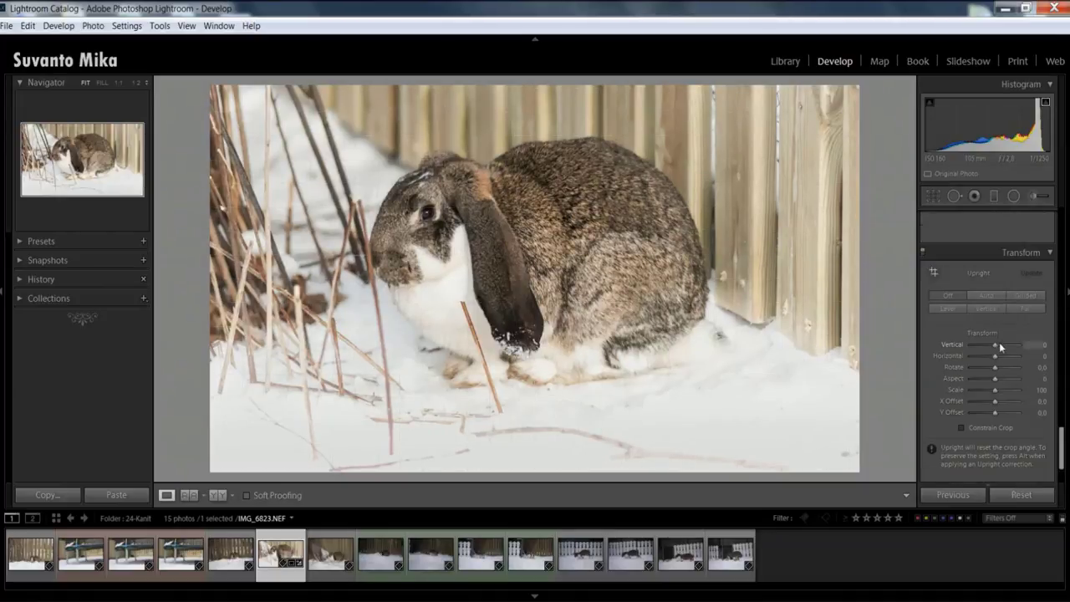
drag(994, 344, 987, 349)
click(986, 309)
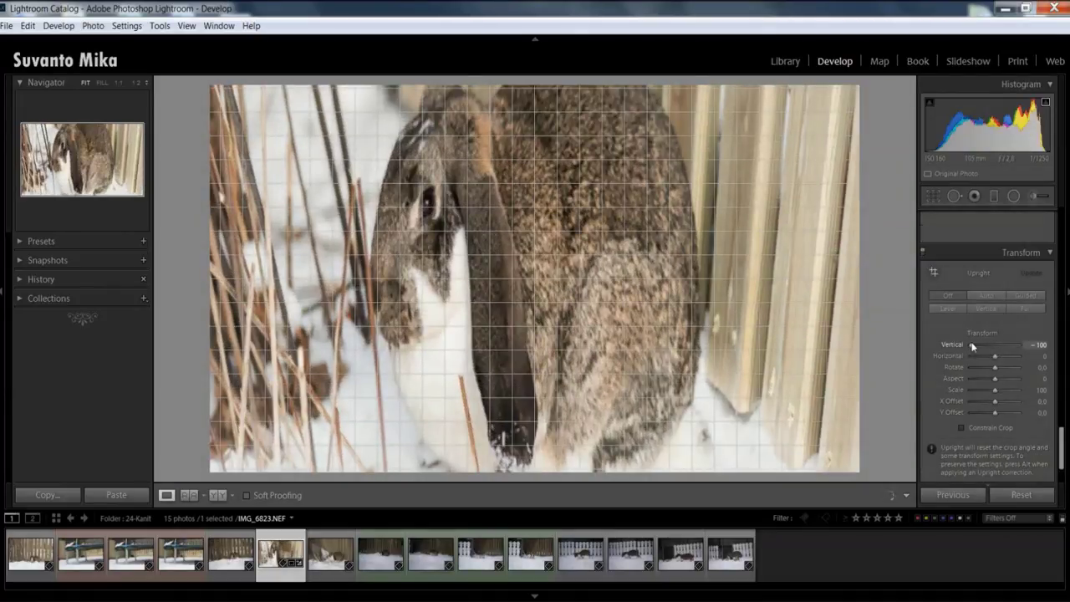
drag(994, 356, 975, 357)
double_click(994, 356)
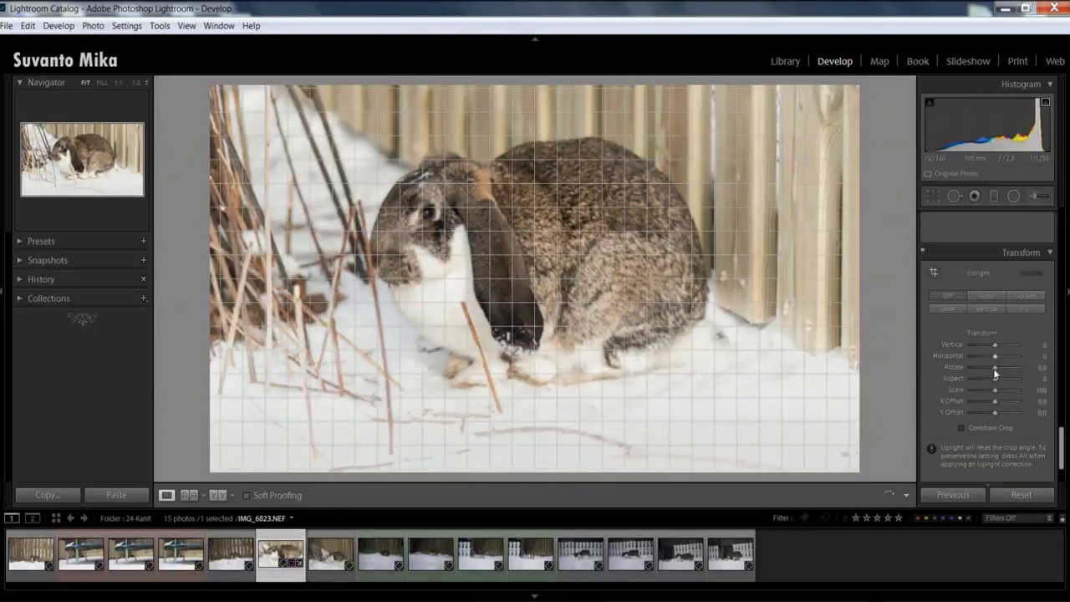
Test Rotate, Aspect and Scale, then reset them to 0, 0 and 100.
drag(995, 367, 1020, 370)
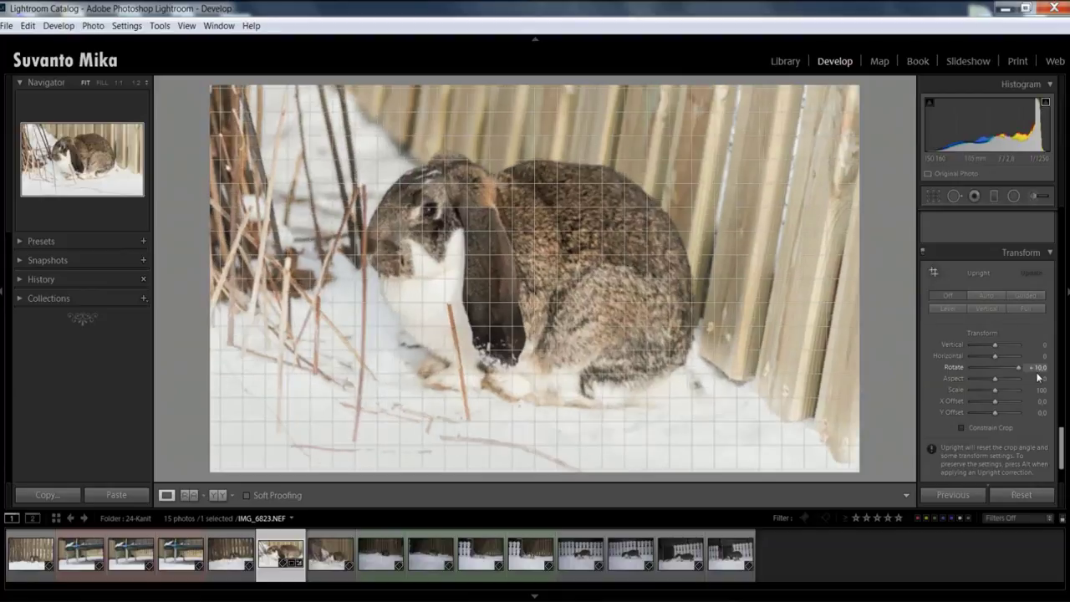
double_click(1018, 367)
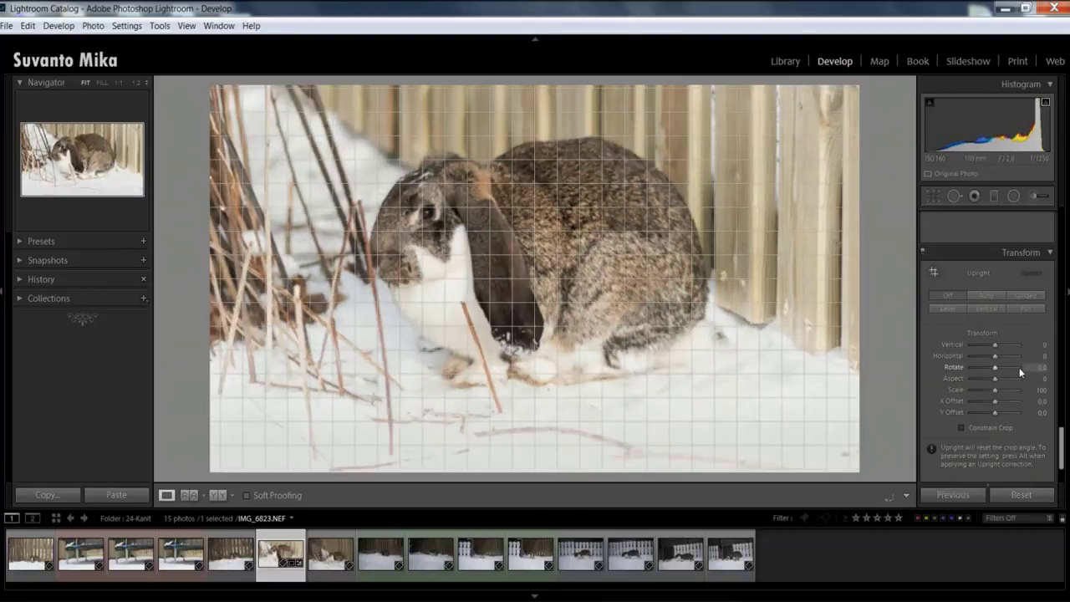
double_click(953, 367)
drag(995, 378, 924, 381)
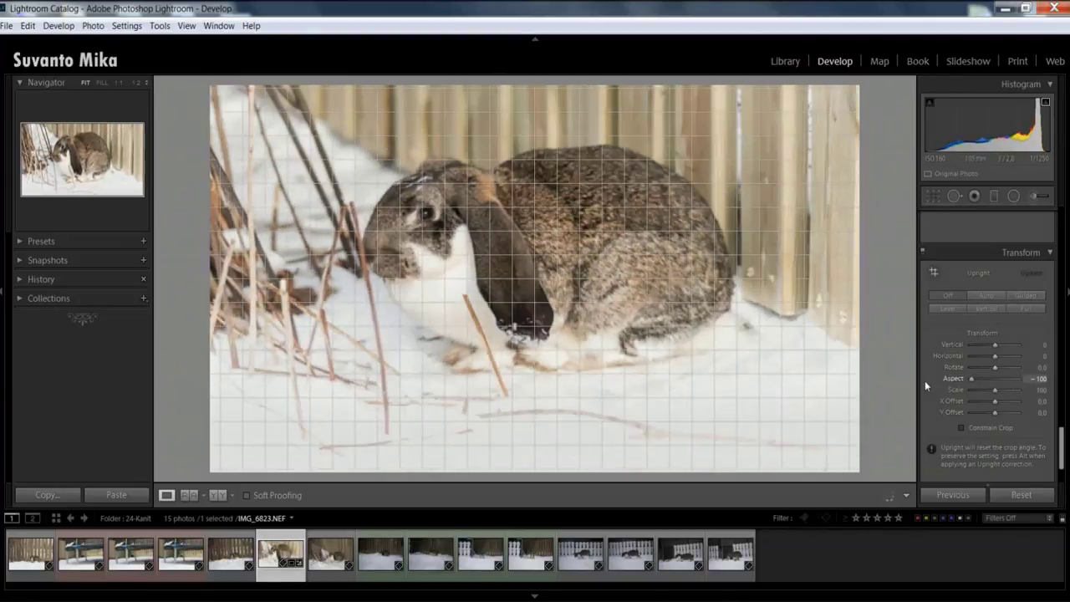
double_click(972, 380)
mouse_move(994, 389)
mouse_down()
mouse_move(1033, 392)
mouse_move(1009, 399)
mouse_up()
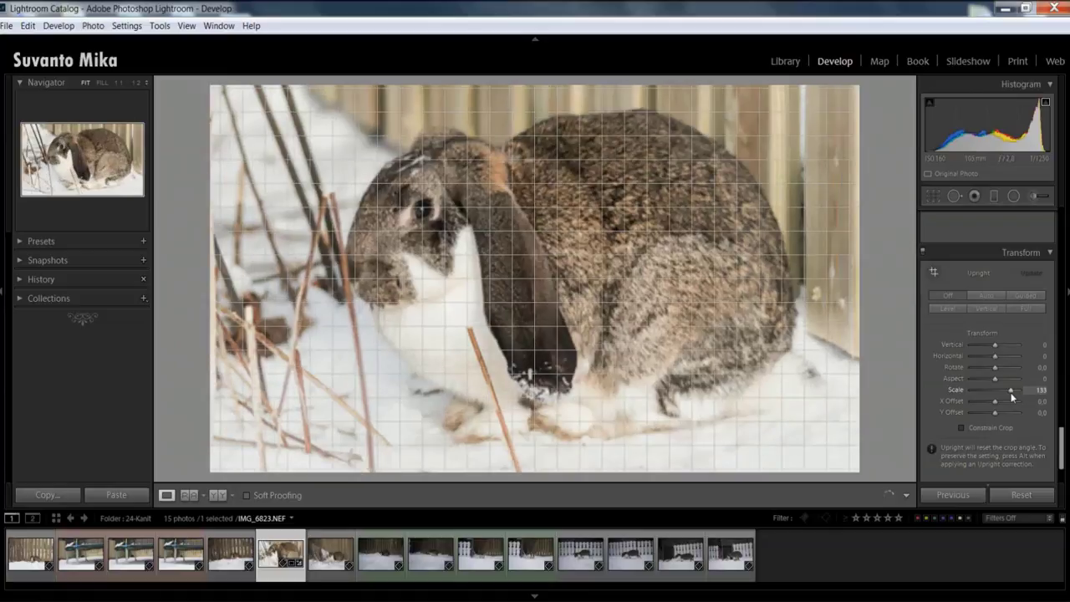
double_click(1013, 399)
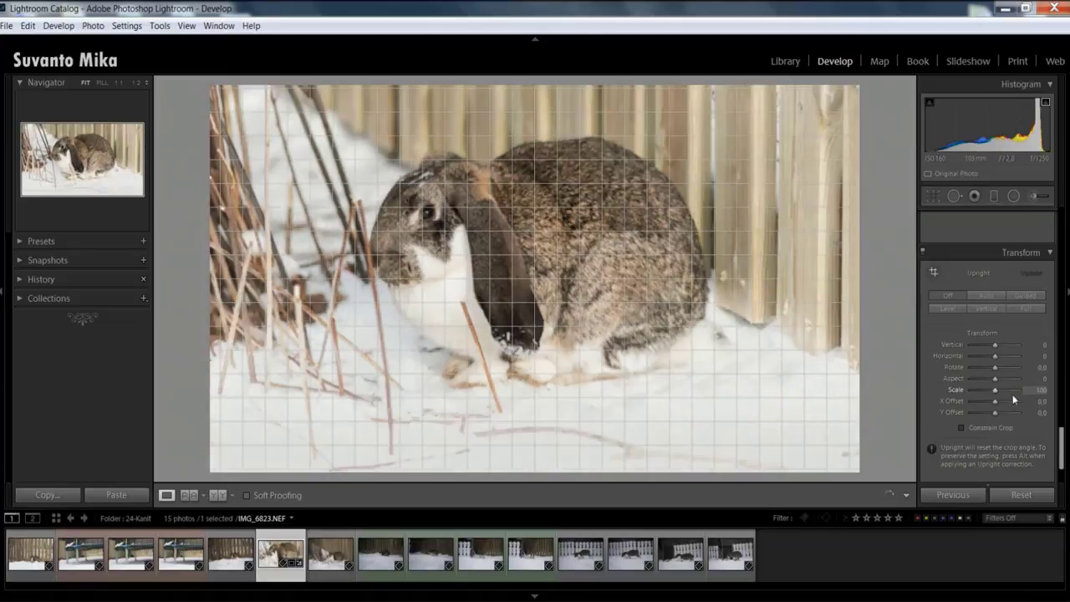
click(934, 272)
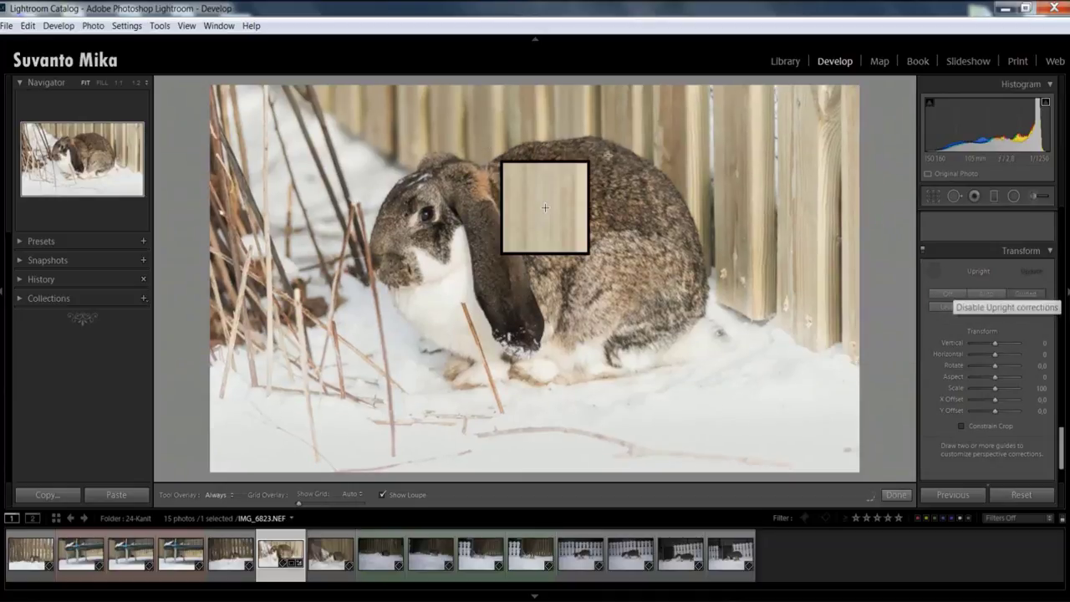
drag(774, 84, 773, 326)
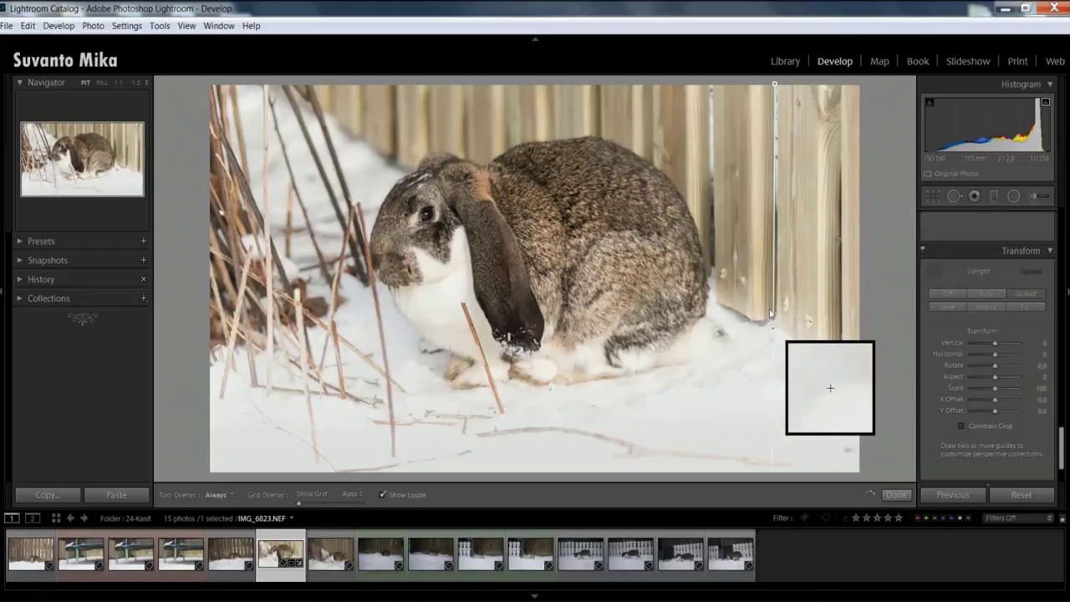
drag(713, 84, 710, 261)
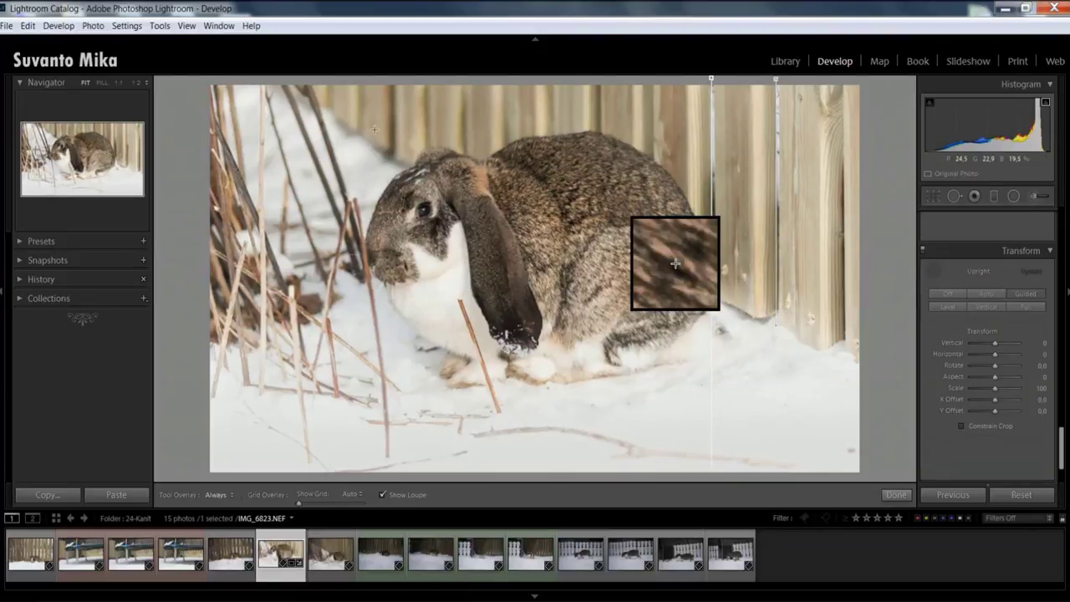
drag(334, 110, 681, 270)
drag(759, 292, 847, 358)
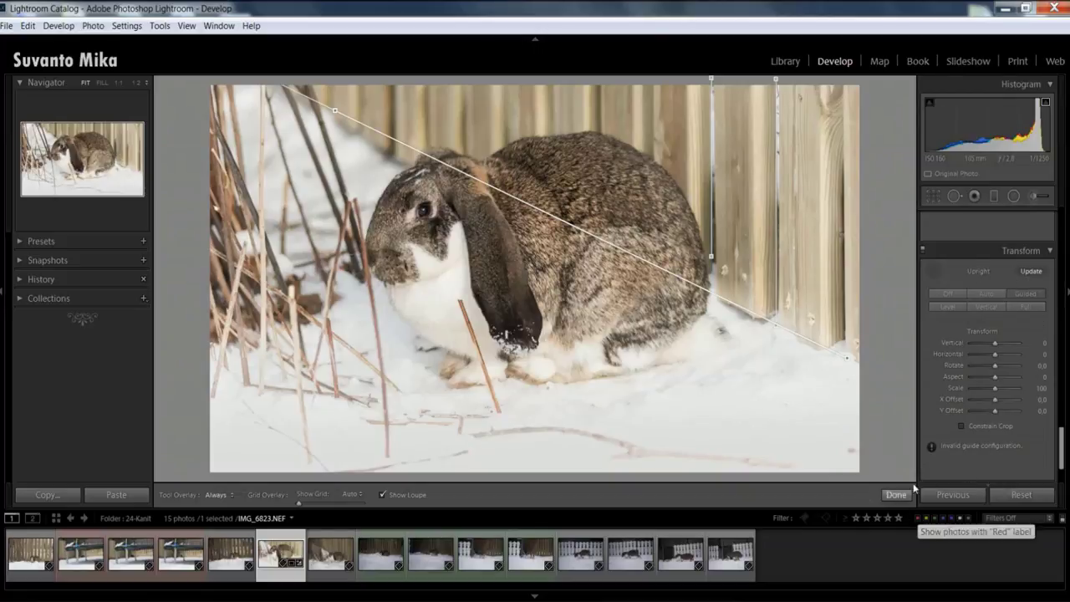
key(Return)
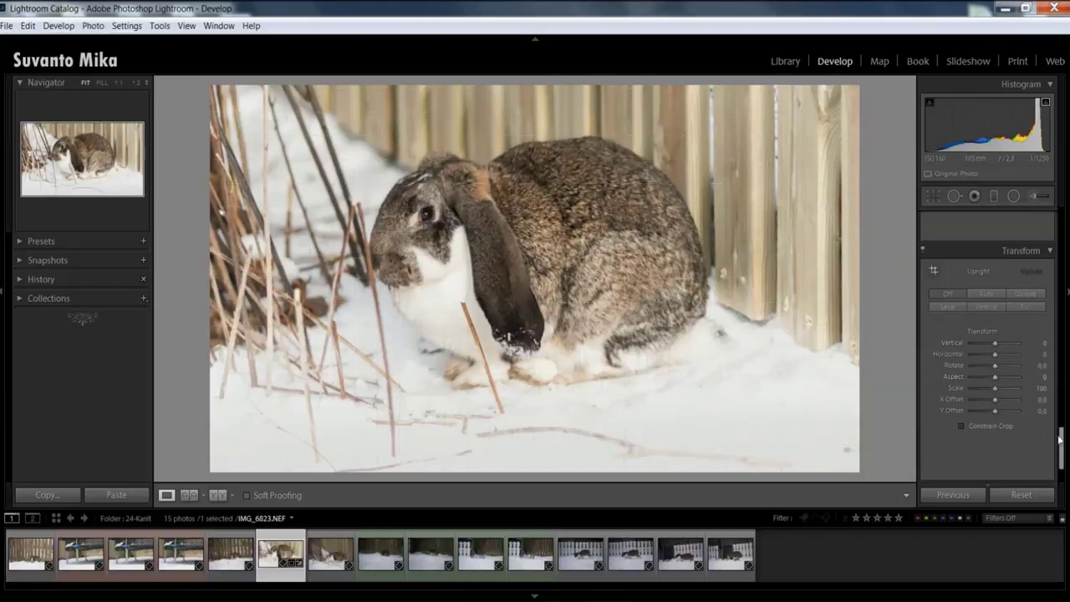
scroll(974, 317, up, 10)
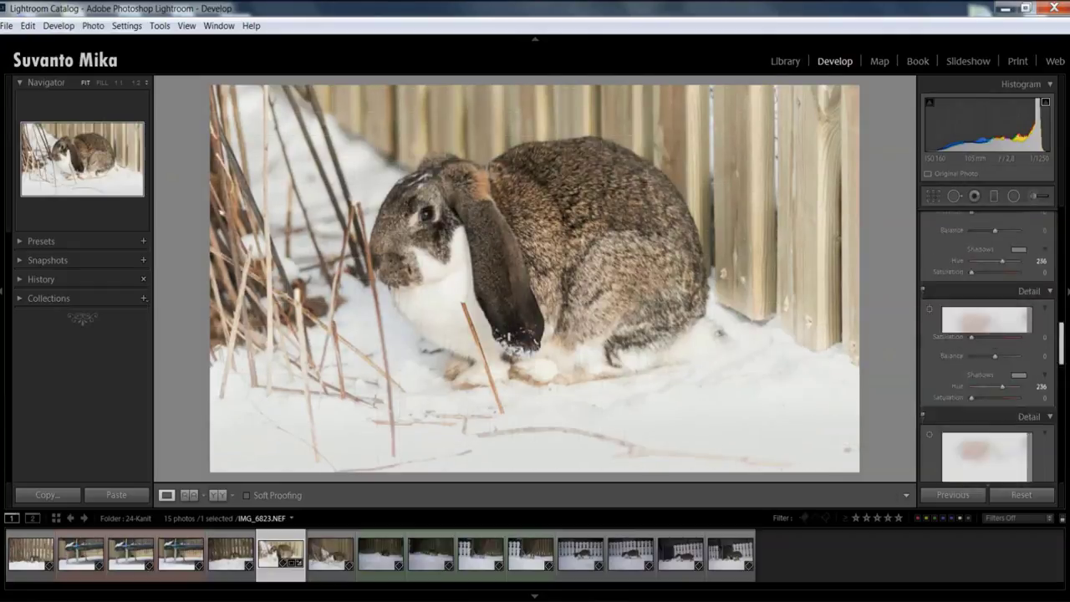
Straighten the photo 0.19° by levelling along a vertical fence post.
click(934, 195)
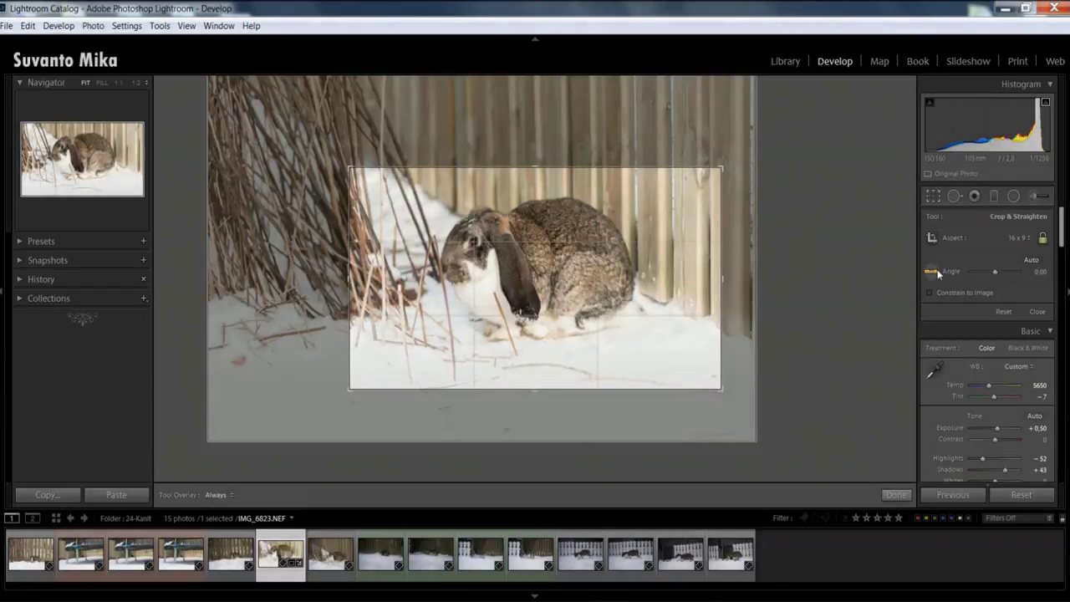
click(937, 273)
drag(670, 112, 672, 296)
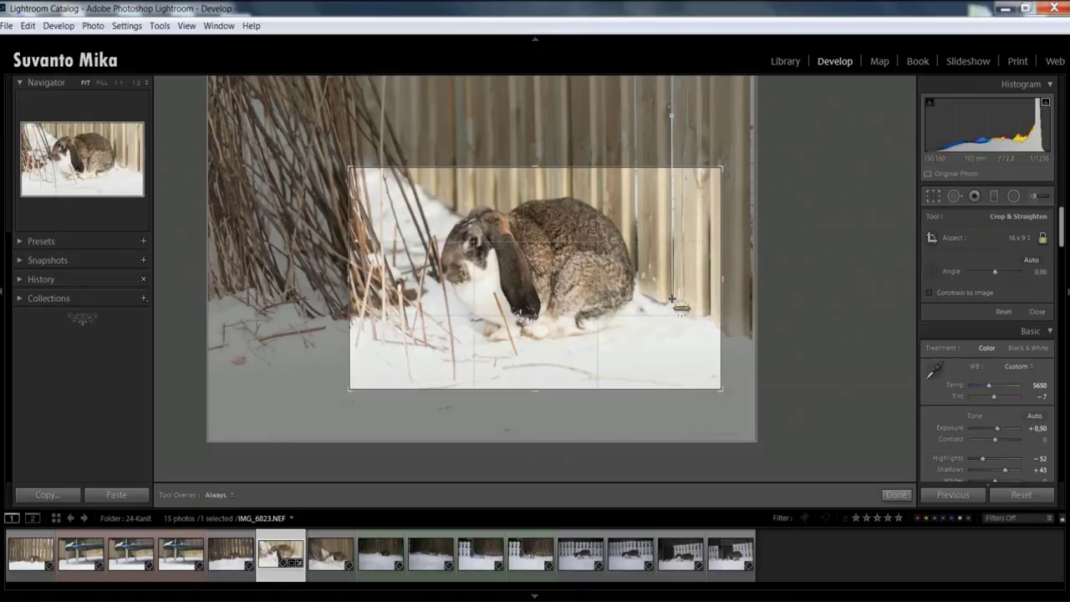
click(895, 494)
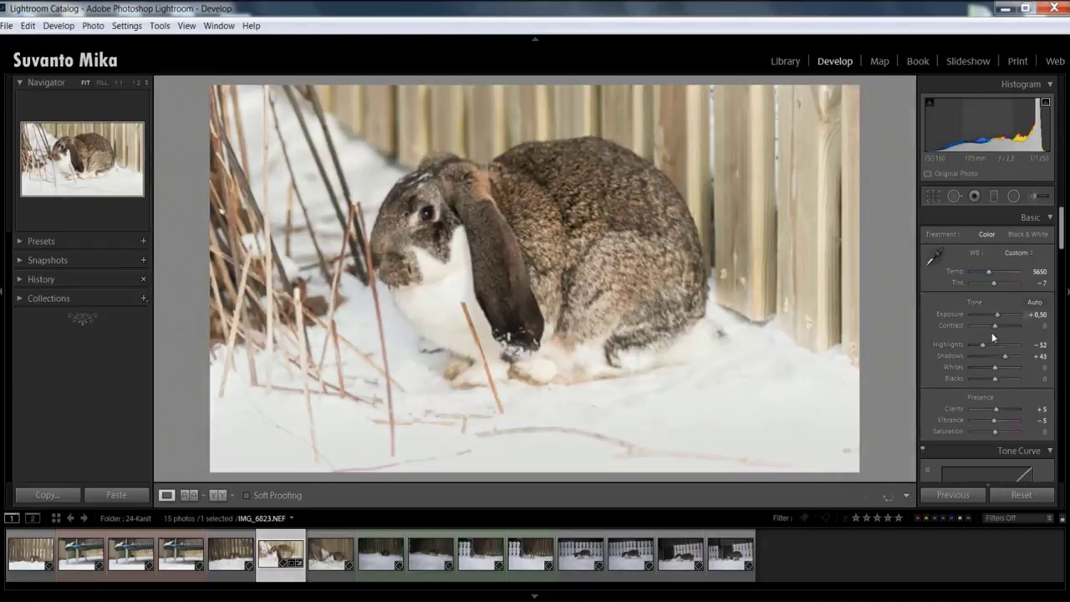
scroll(989, 338, down, 15)
scroll(987, 338, down, 3)
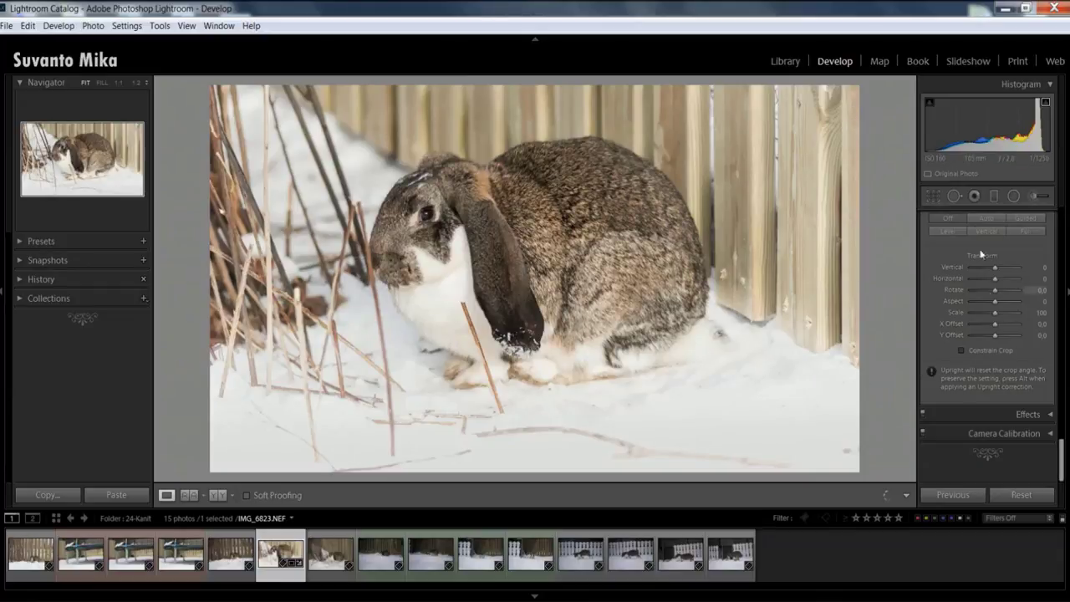
Try dark and white post-crop vignettes in the Effects panel.
click(1018, 416)
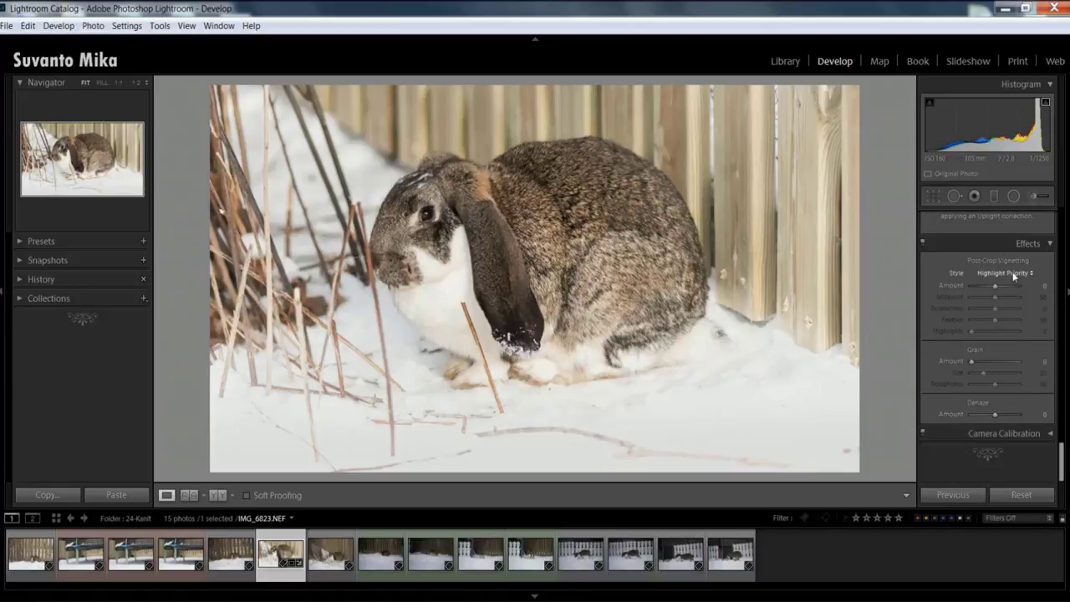
drag(993, 286, 1024, 291)
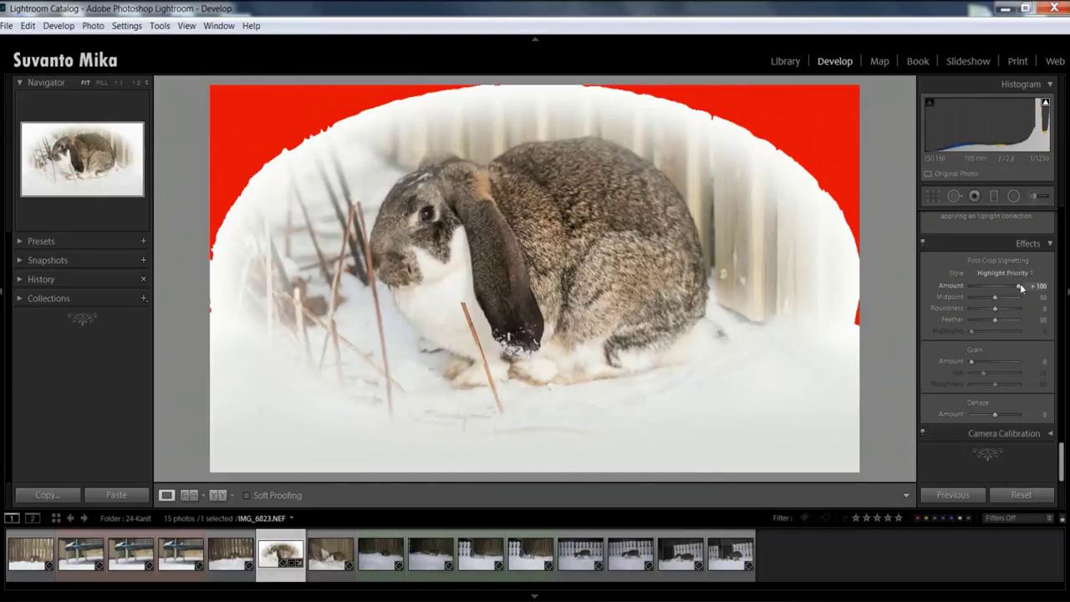
double_click(1019, 287)
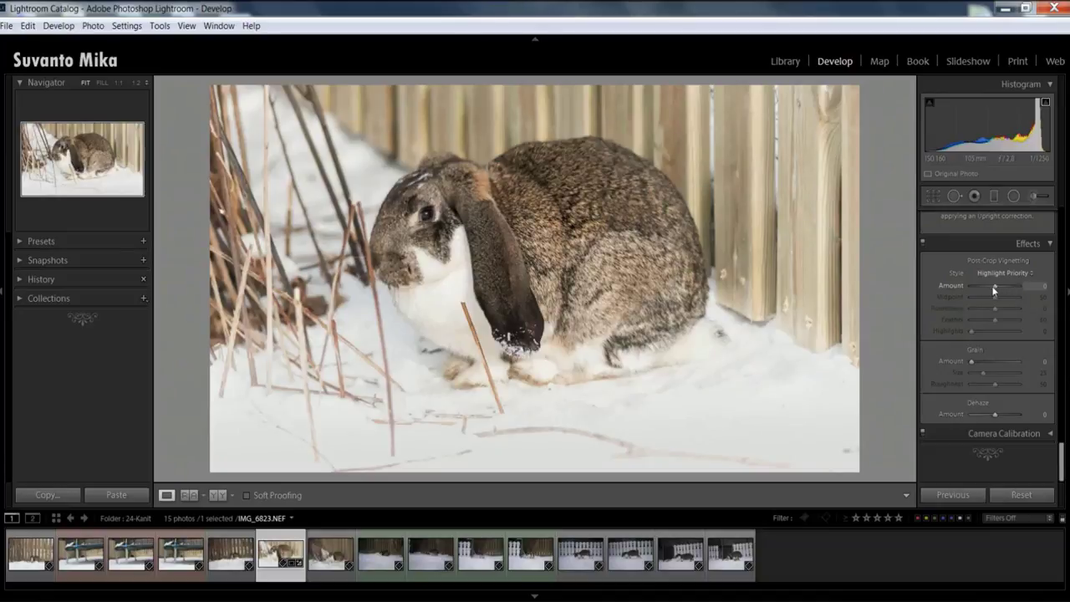
drag(993, 289, 1020, 331)
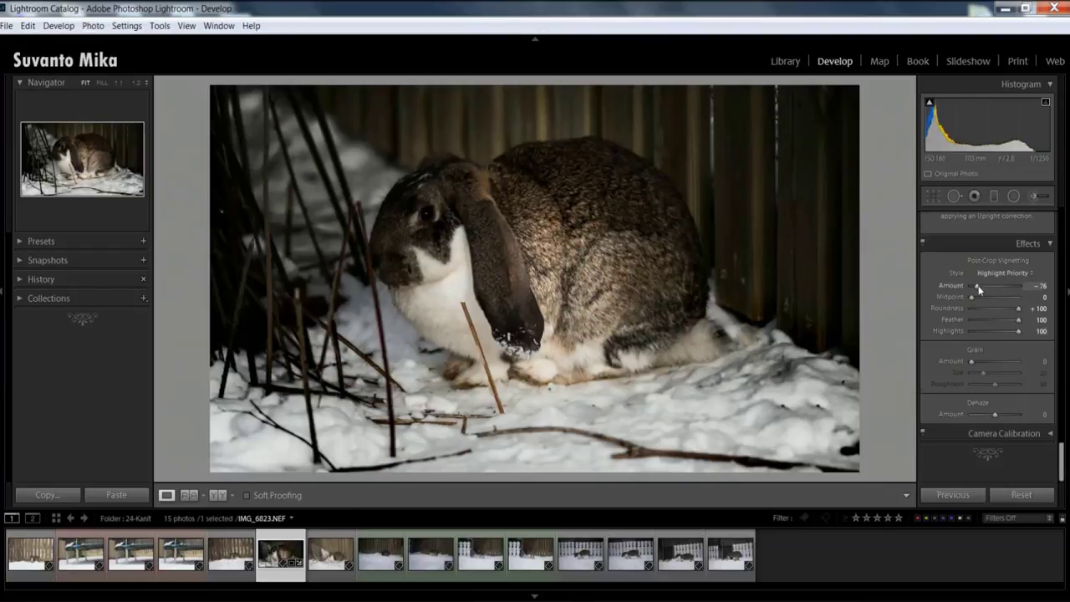
mouse_move(979, 290)
mouse_down()
mouse_move(1020, 290)
mouse_move(987, 290)
mouse_up()
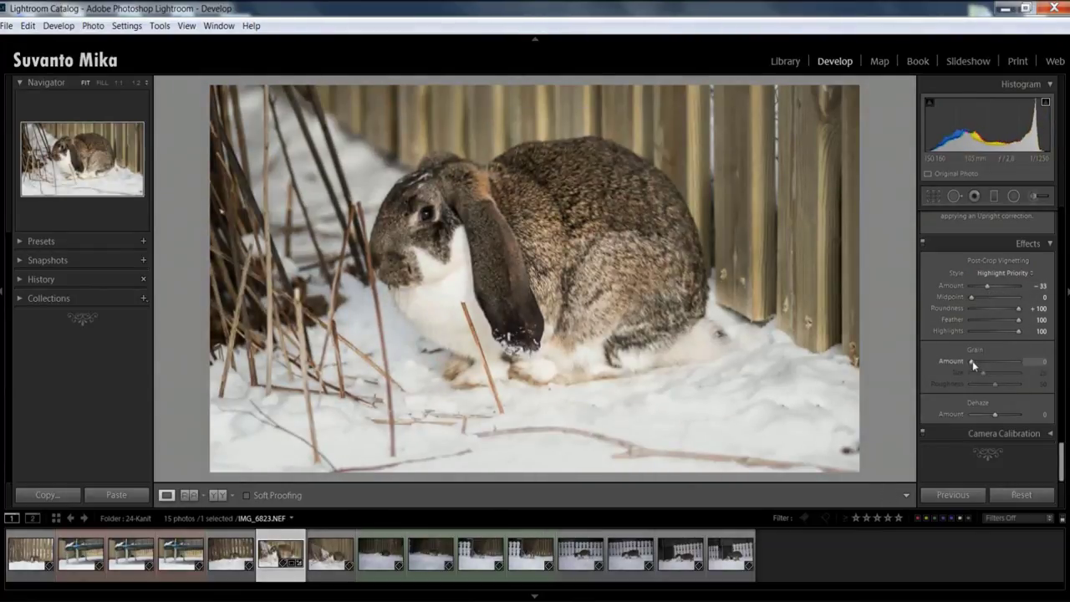
Raise grain amount and size, trial Dehaze at +90 and +26, then reset dehaze and vignette.
drag(985, 361, 990, 361)
drag(984, 373, 1022, 384)
click(1019, 413)
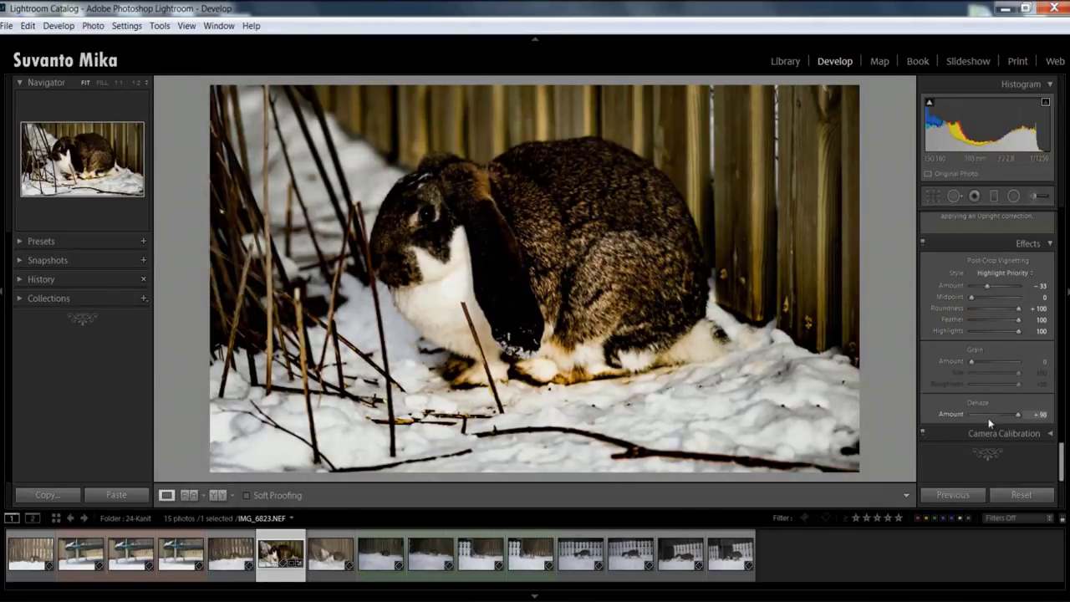
click(976, 417)
click(1002, 415)
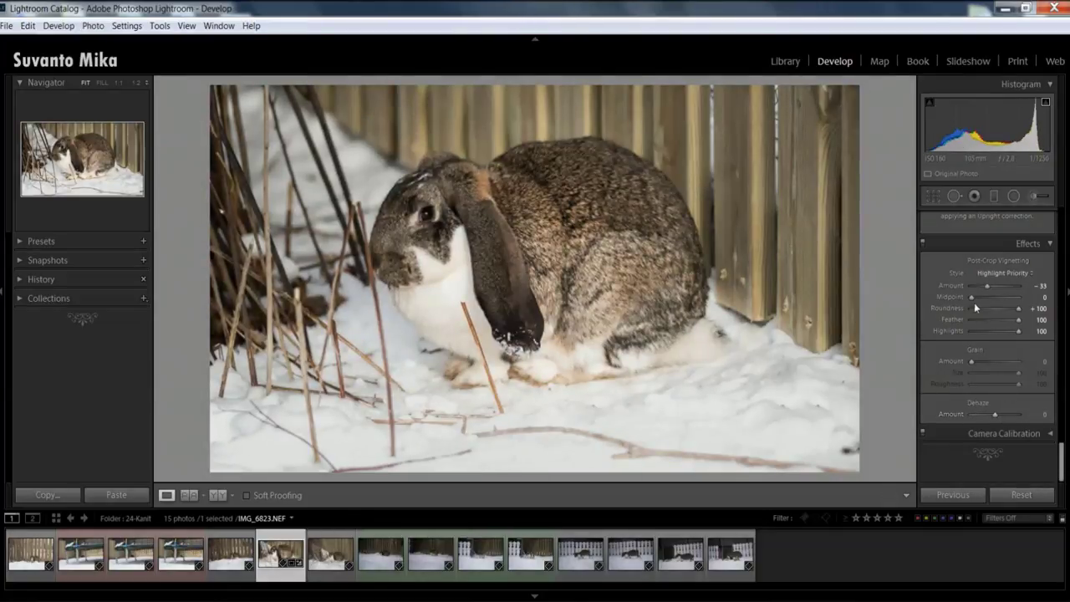
double_click(974, 296)
double_click(987, 286)
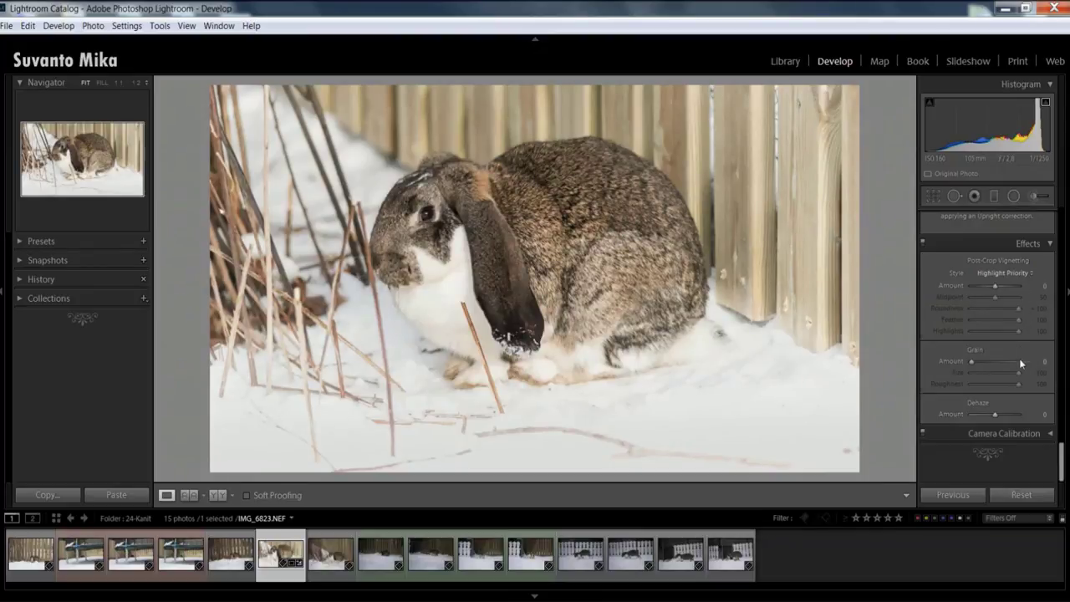
Change the Camera Calibration profile from Adobe Standard to Camera Portrait.
click(1043, 437)
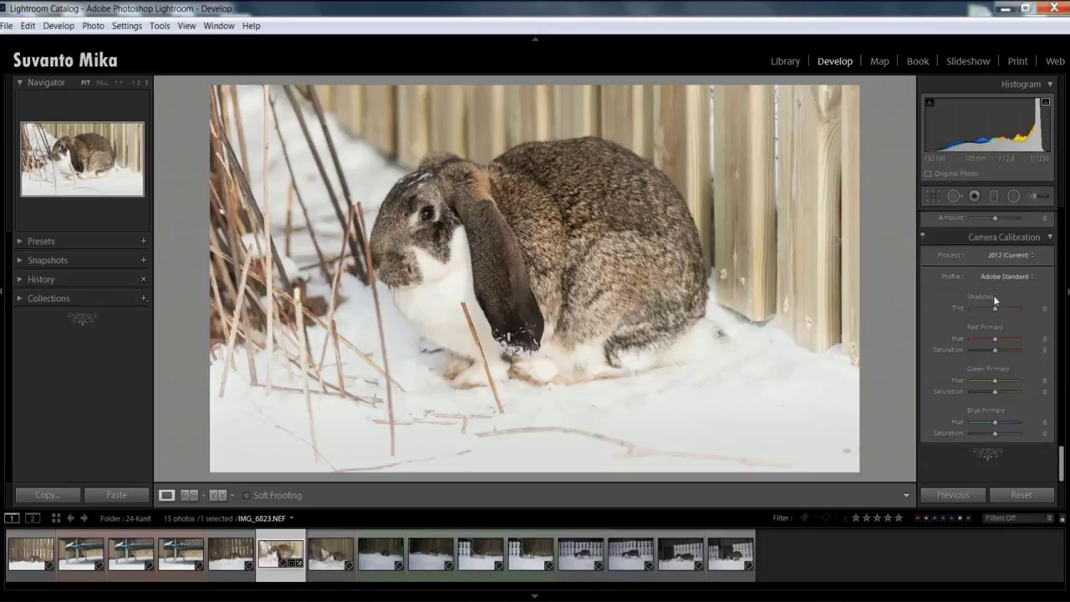
click(1030, 277)
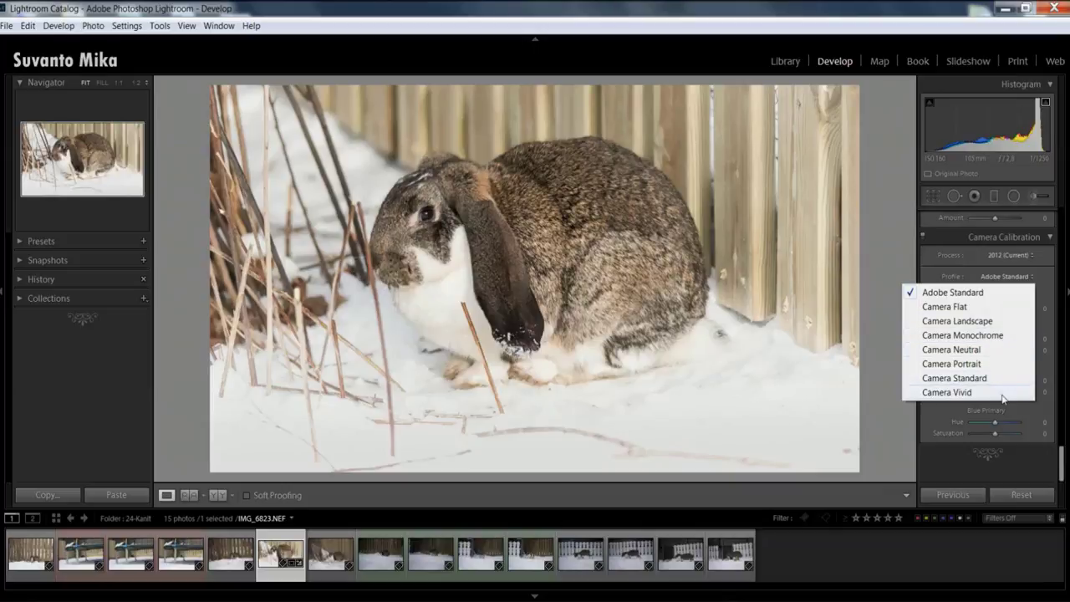
click(987, 364)
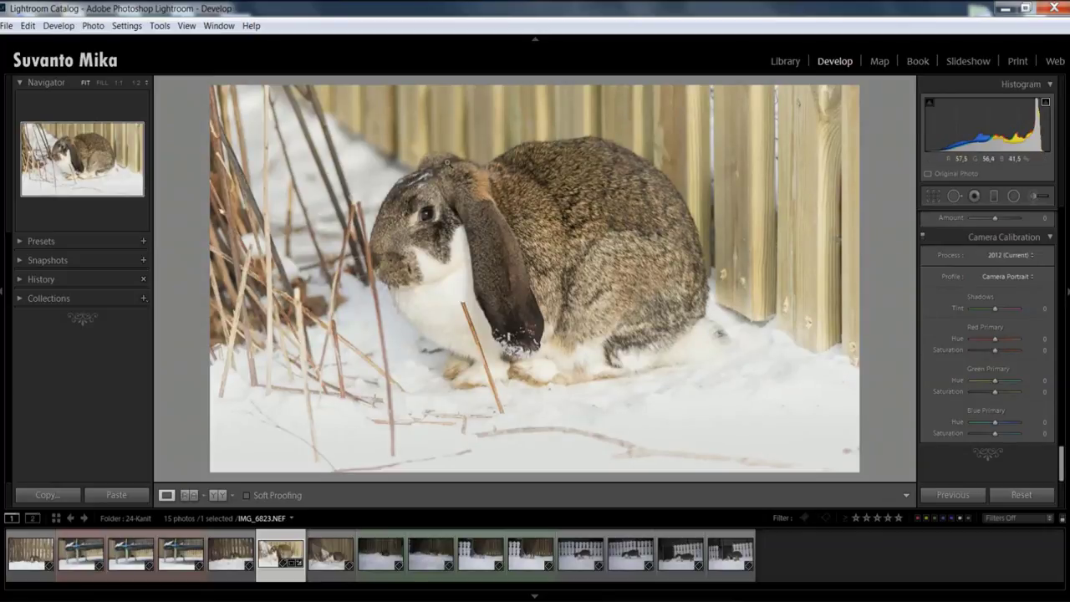
scroll(1003, 376, up, 5)
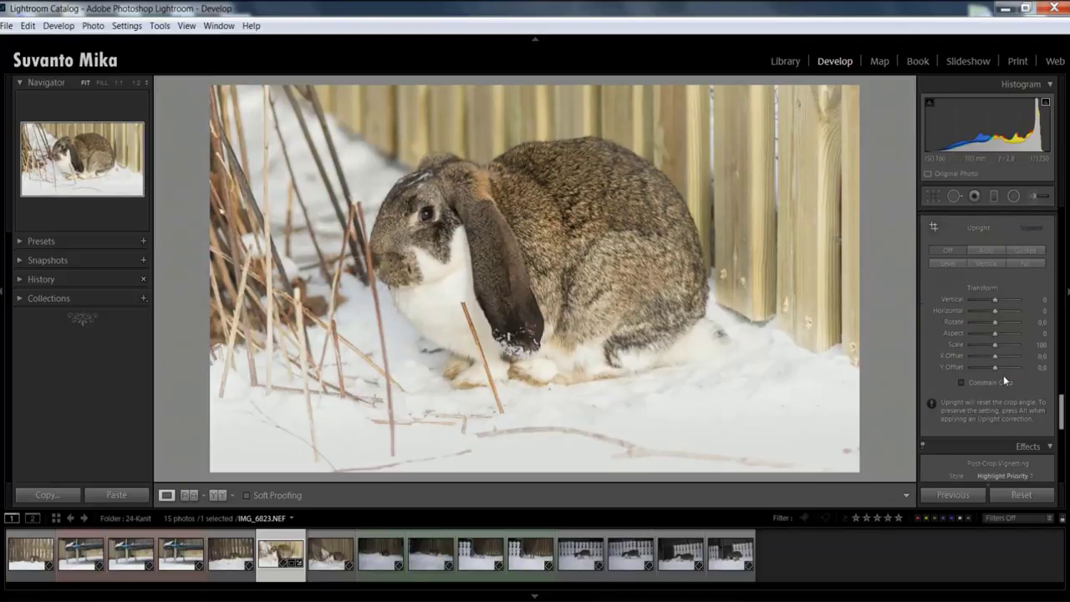
scroll(1003, 376, up, 5)
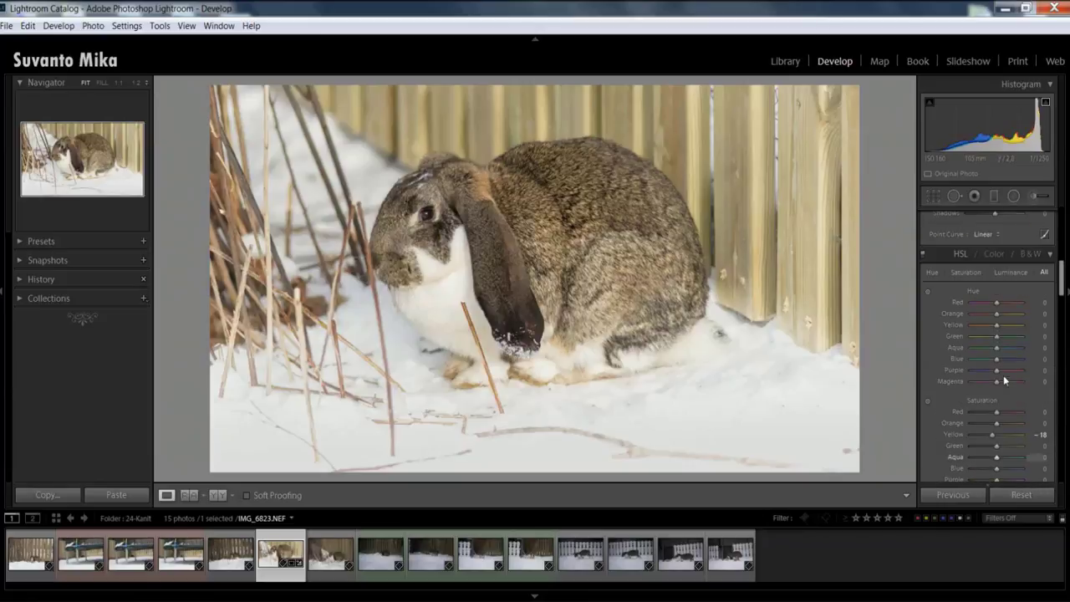
scroll(1003, 374, up, 4)
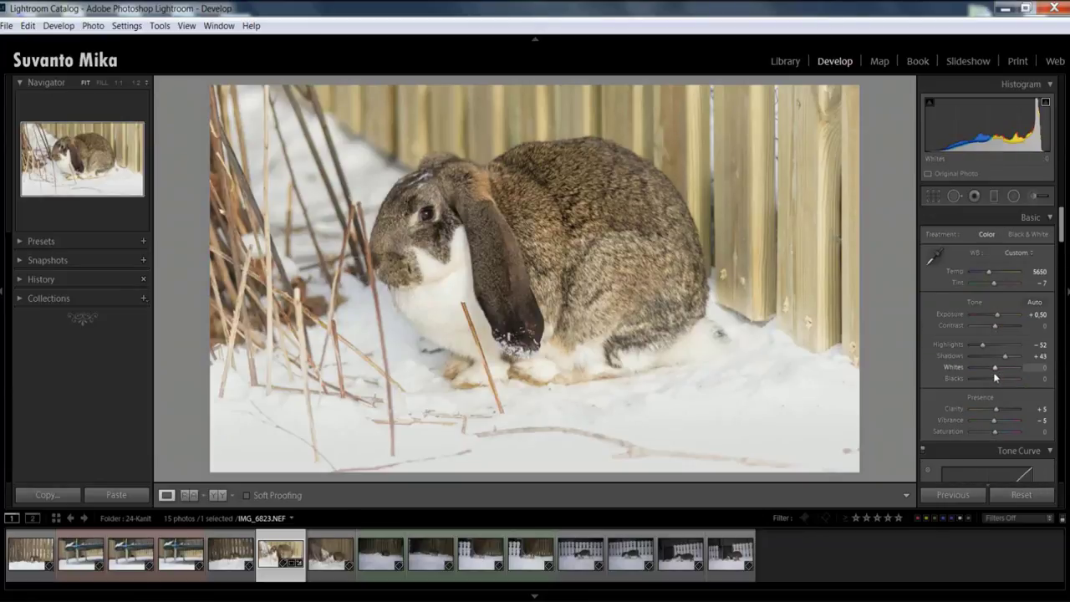
right_click(567, 183)
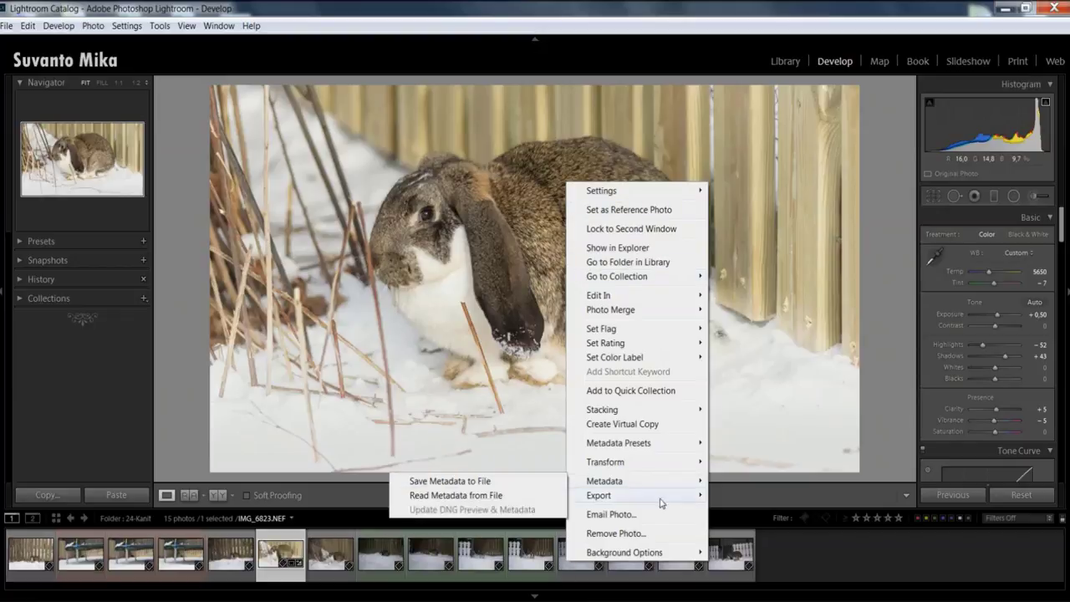
mouse_move(661, 494)
click(473, 352)
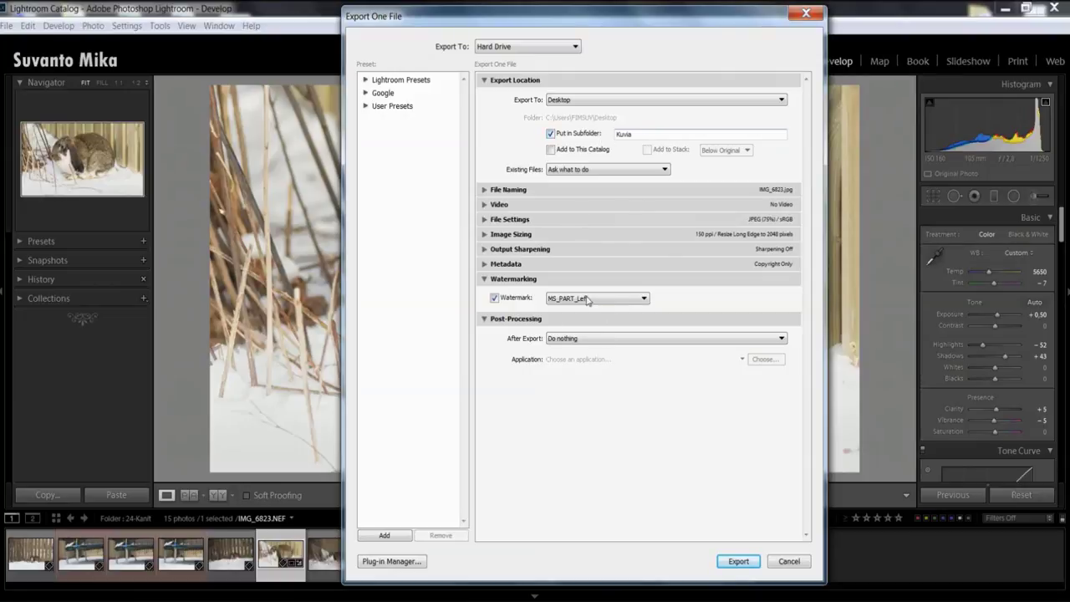
click(507, 298)
click(513, 281)
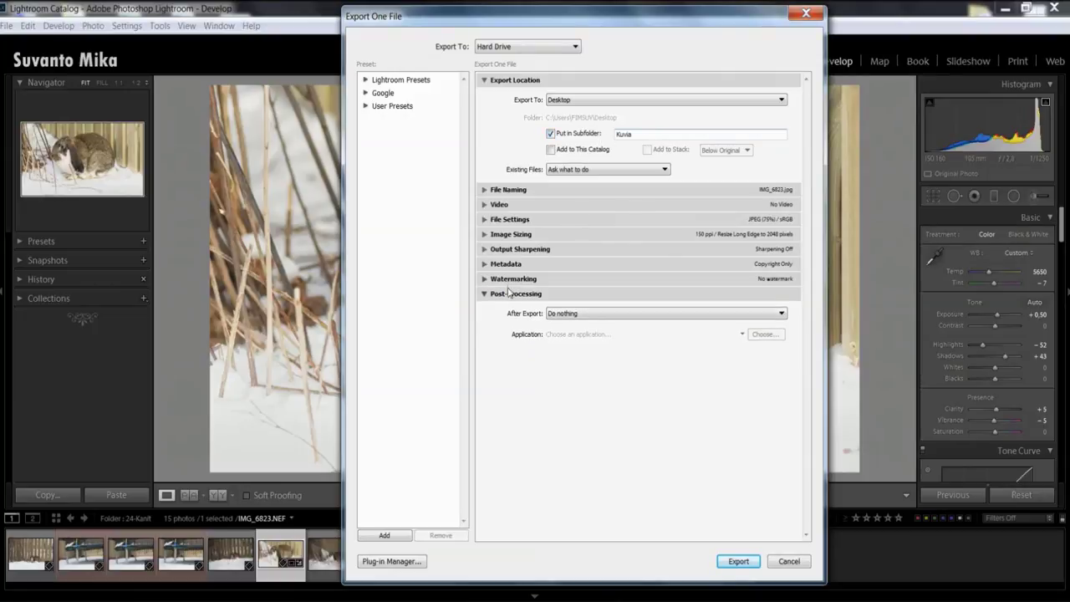
click(512, 294)
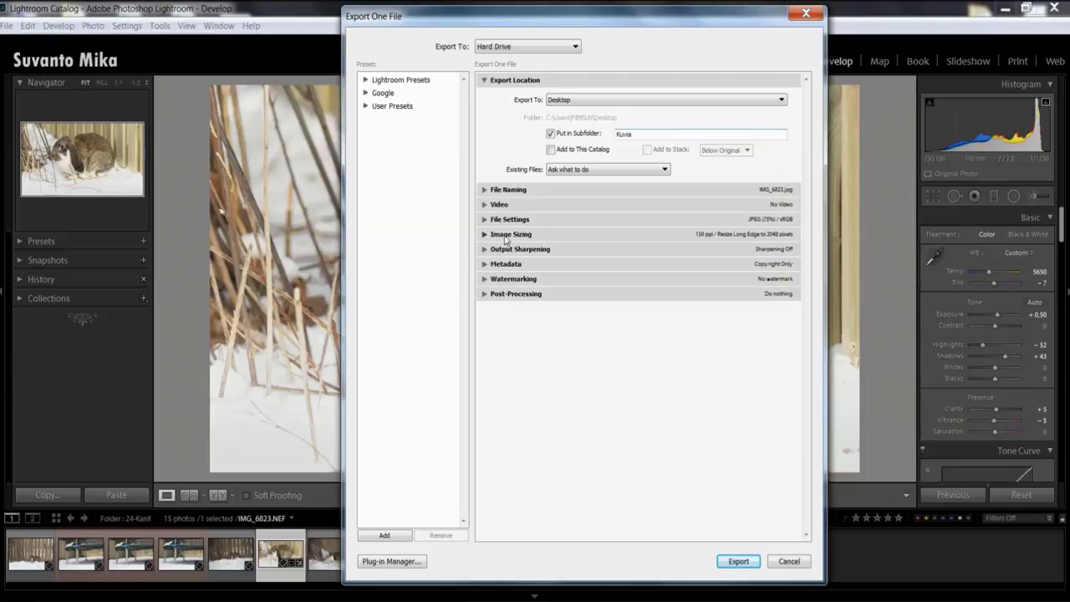
click(510, 236)
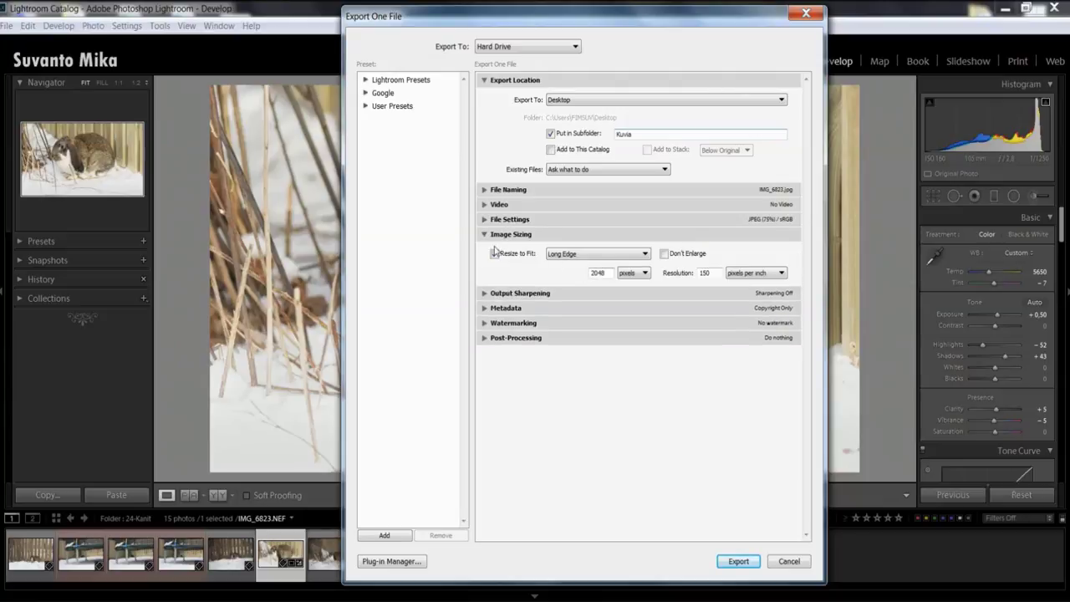
click(494, 253)
click(519, 222)
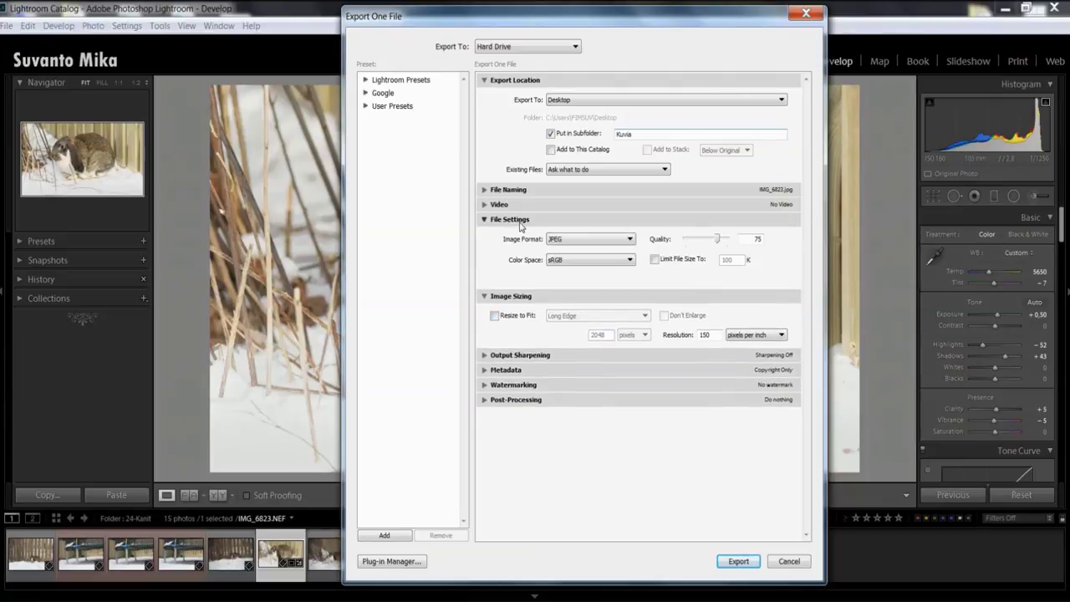
click(570, 241)
click(599, 268)
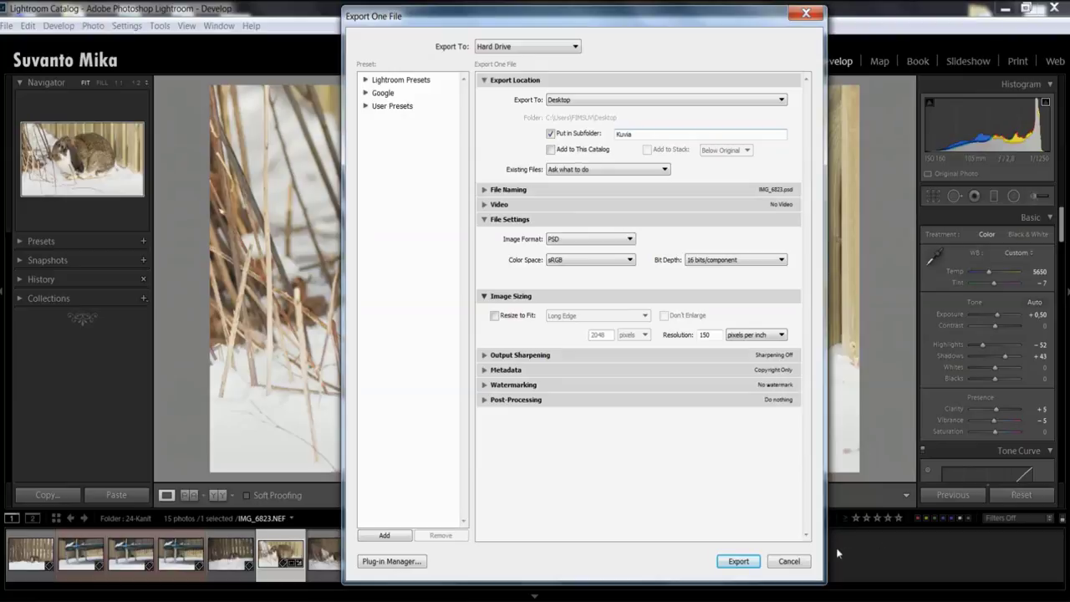
click(789, 561)
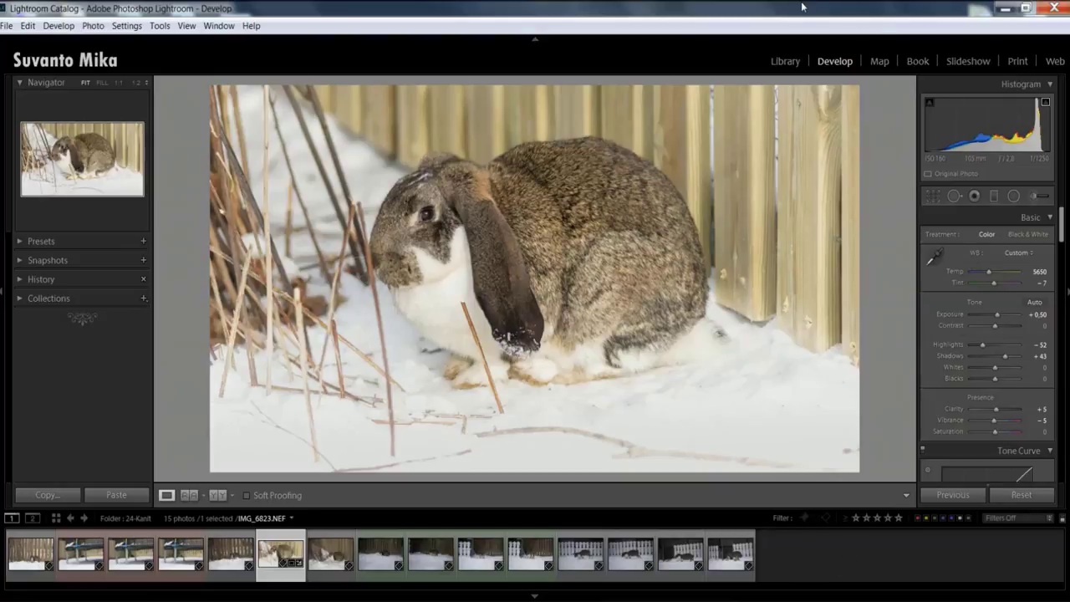
Switch to the Map module for IMG_6823.NEF, showing the world map as offline.
click(879, 61)
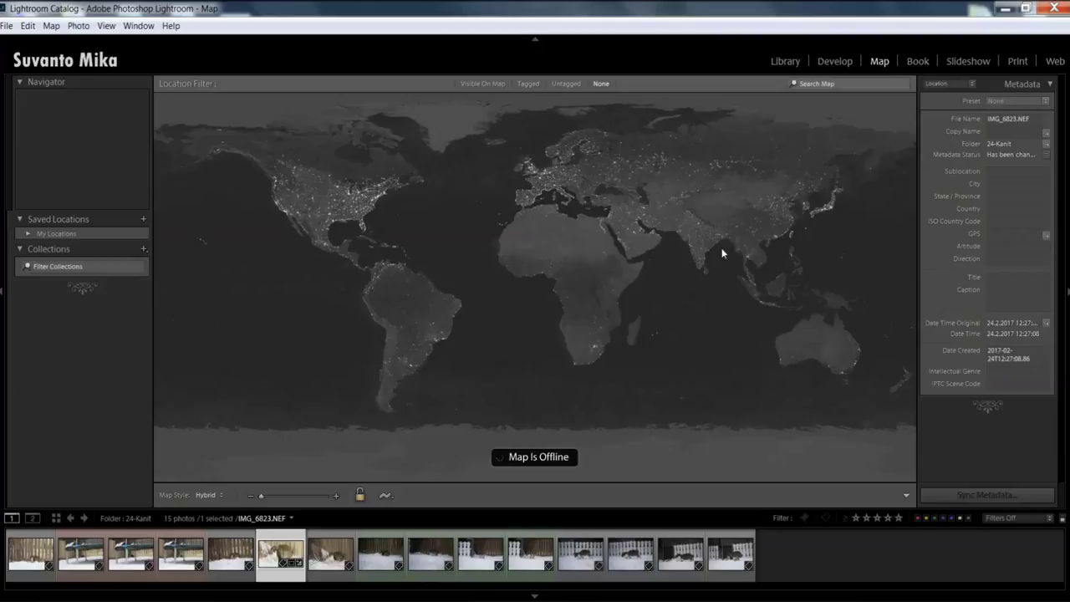
Switch to the Book module and keep Blurb as the book output.
click(917, 62)
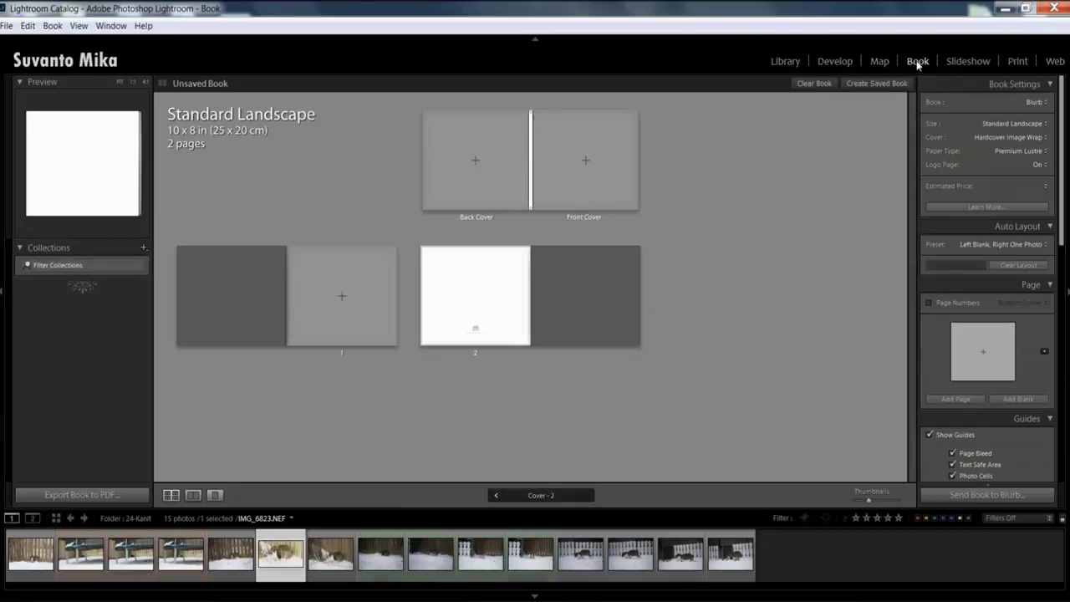
scroll(628, 298, up, 10)
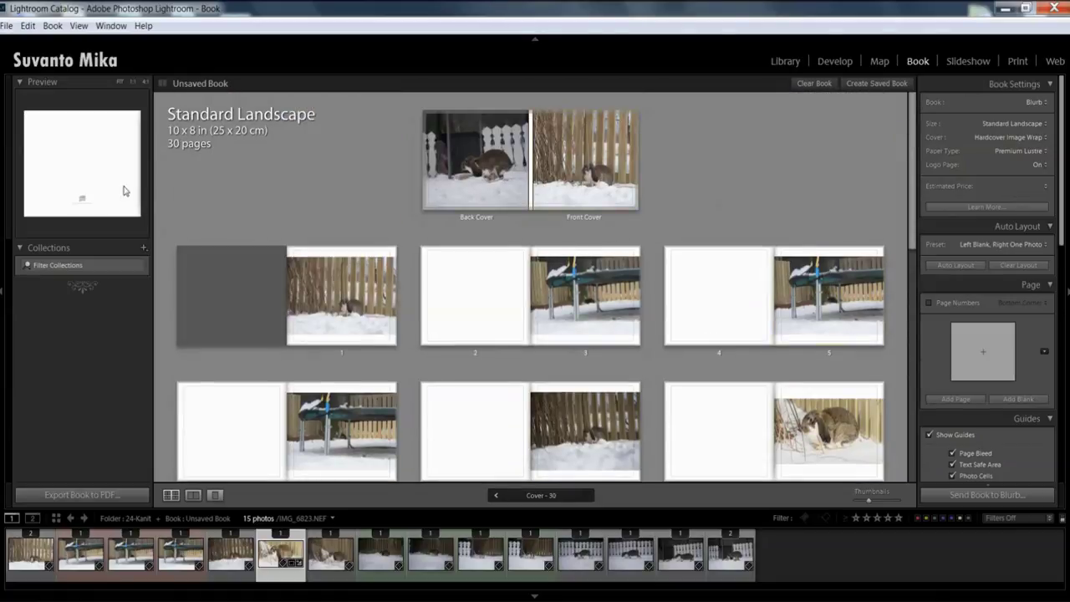
click(1034, 102)
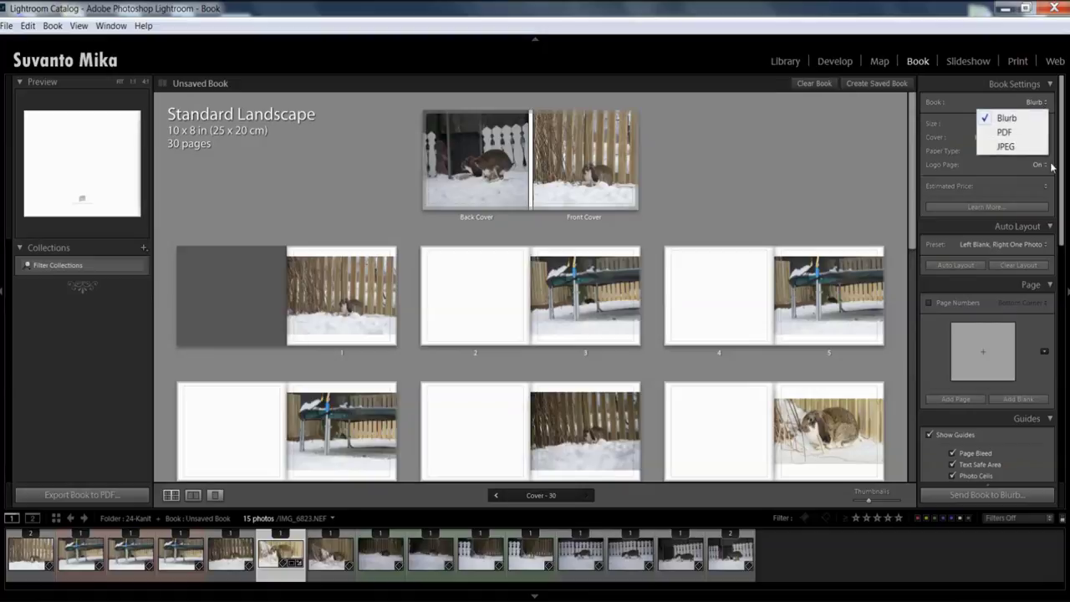
click(1003, 102)
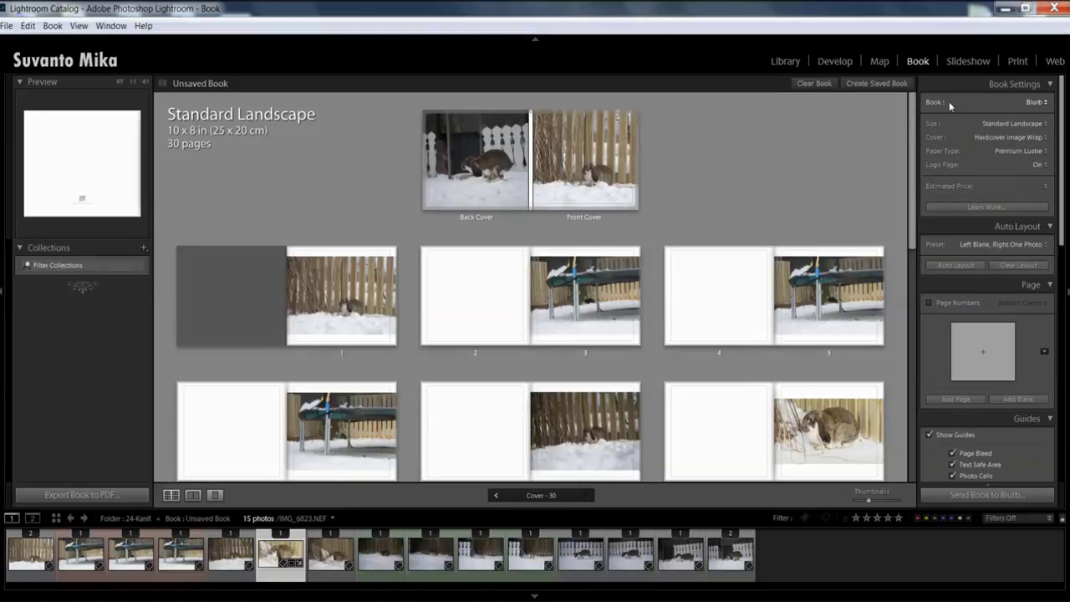
click(1042, 104)
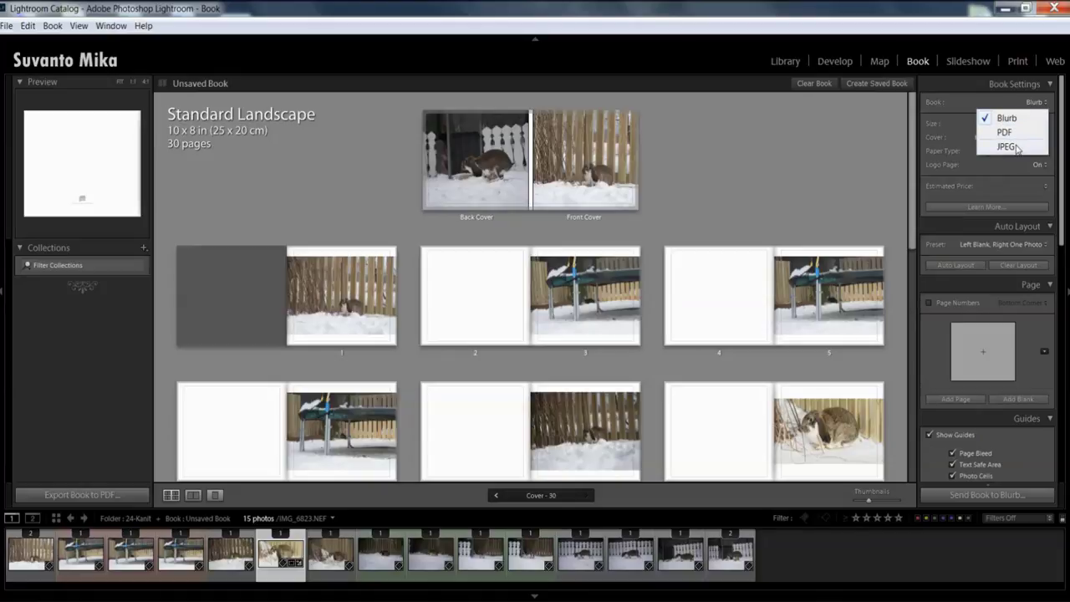
click(1011, 118)
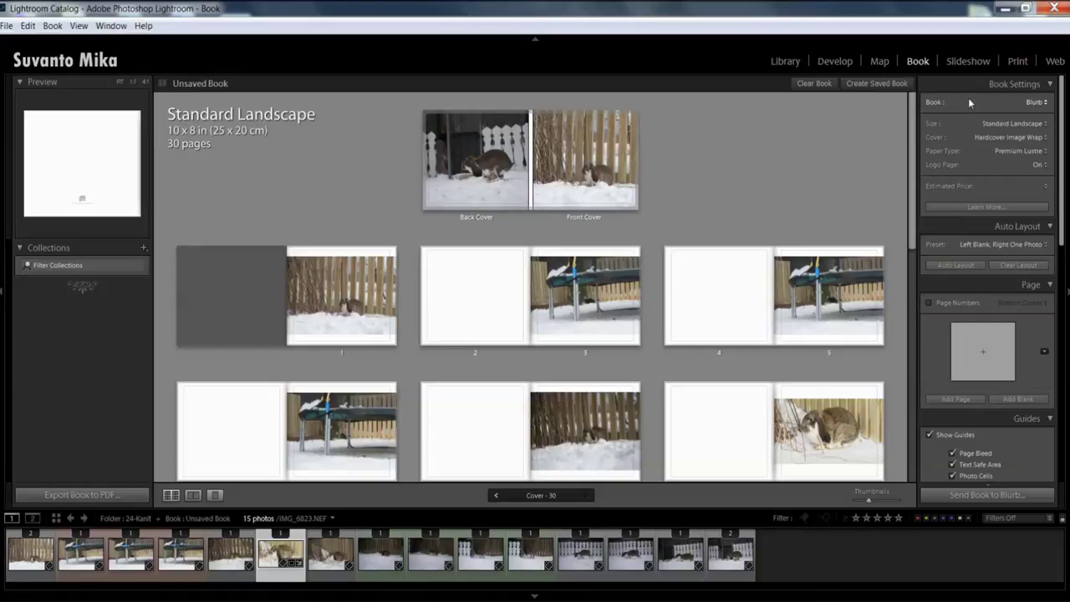
Change the book size to Standard Portrait, 8 x 10 in, and relayout the book.
click(1020, 124)
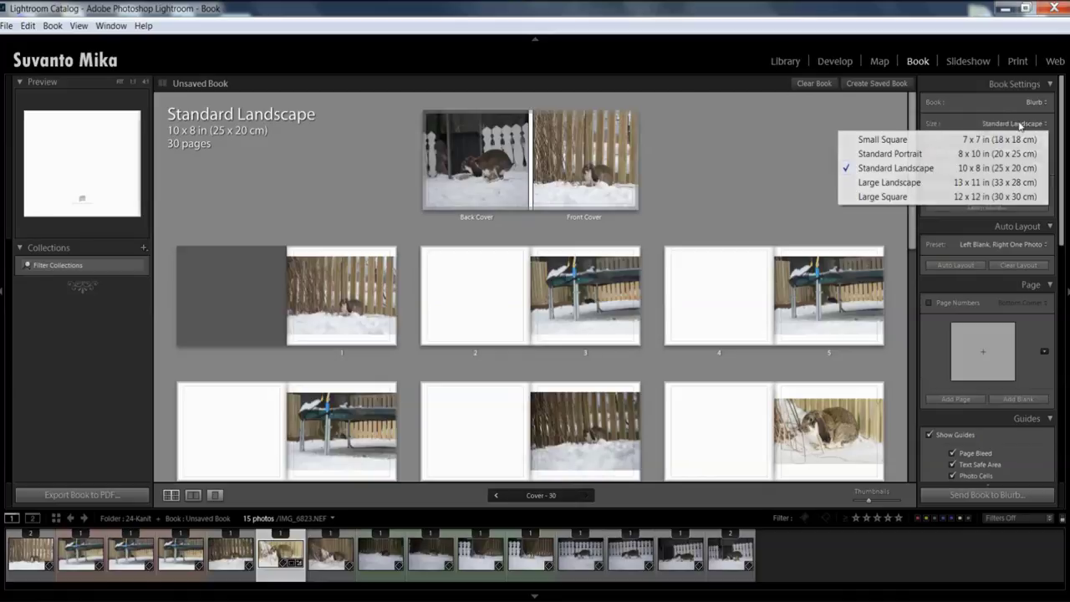
click(999, 153)
click(601, 323)
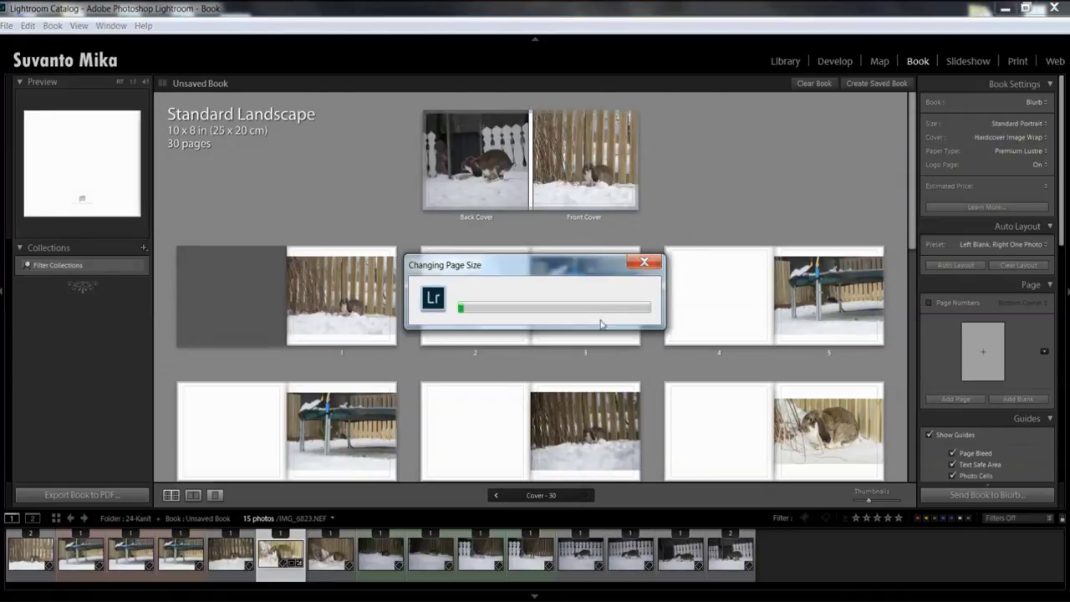
scroll(666, 318, up, 10)
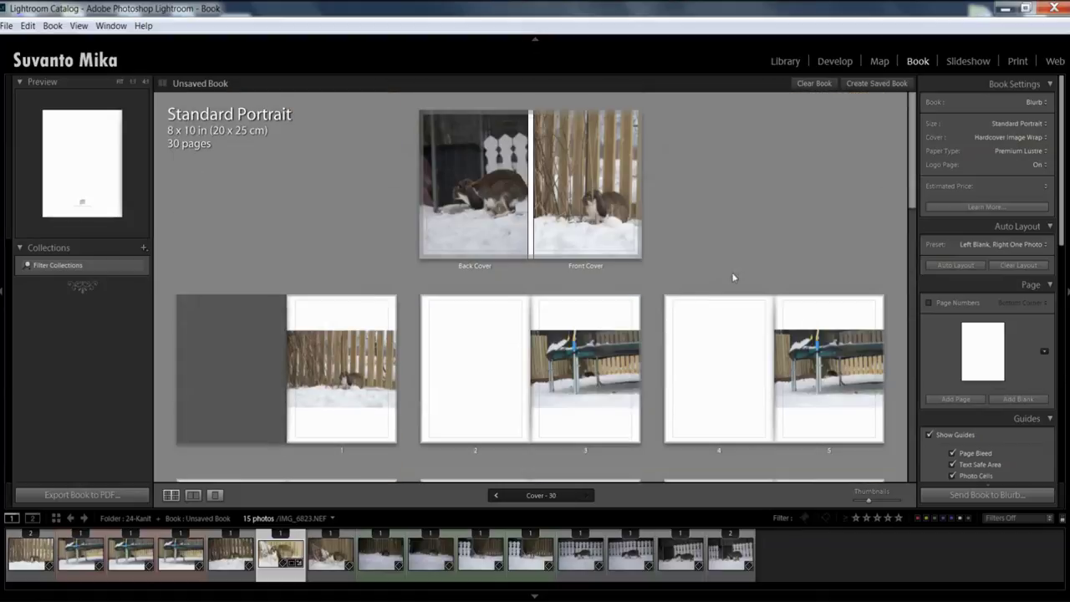
Keep the Hardcover Image Wrap cover and Premium Lustre paper.
click(1028, 126)
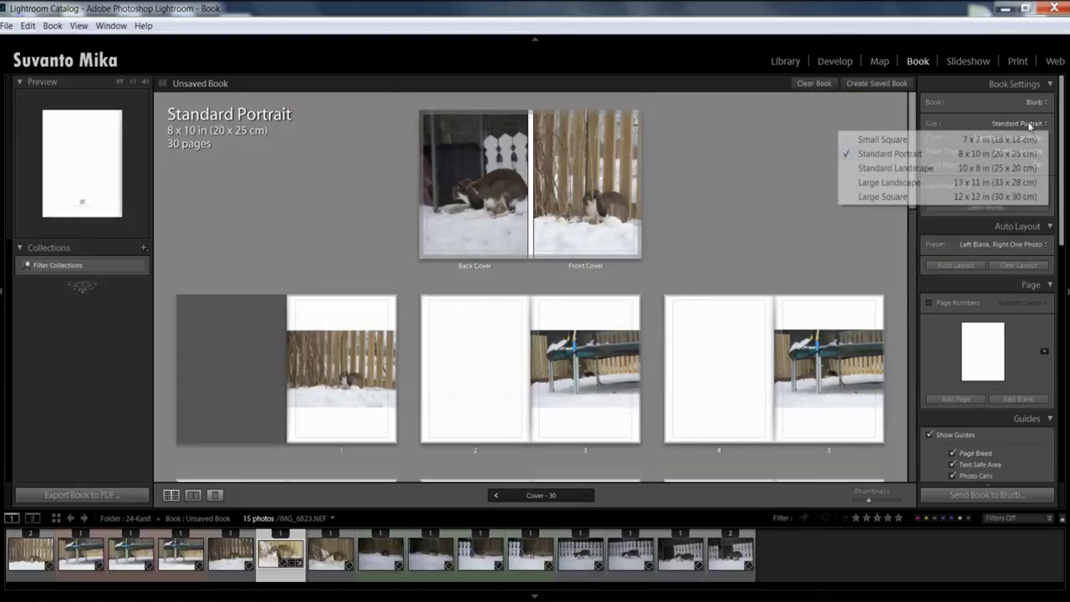
click(1028, 126)
click(1026, 138)
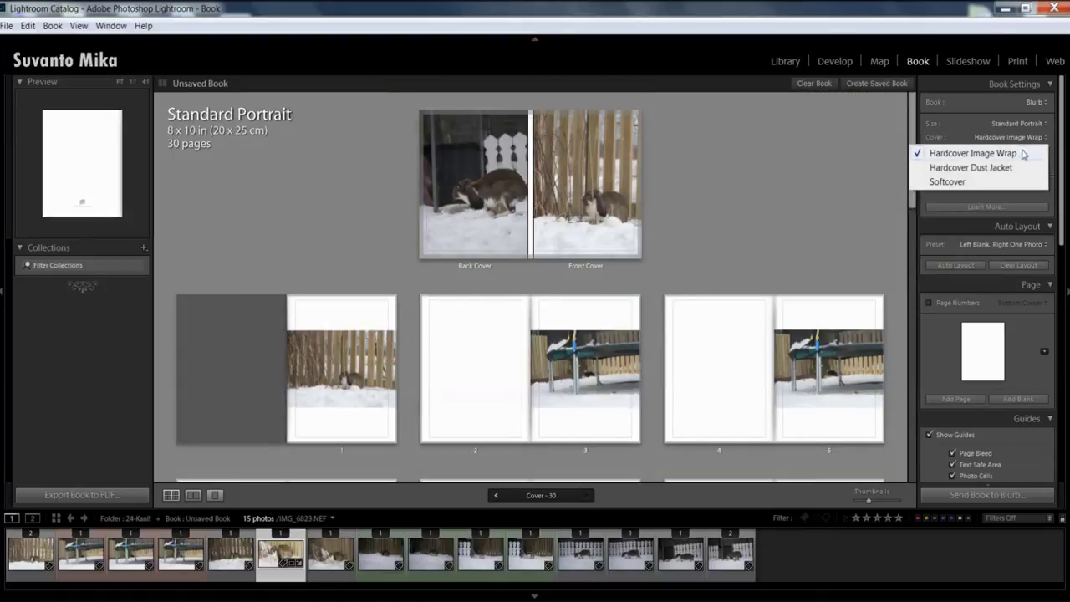
click(1007, 153)
click(1003, 152)
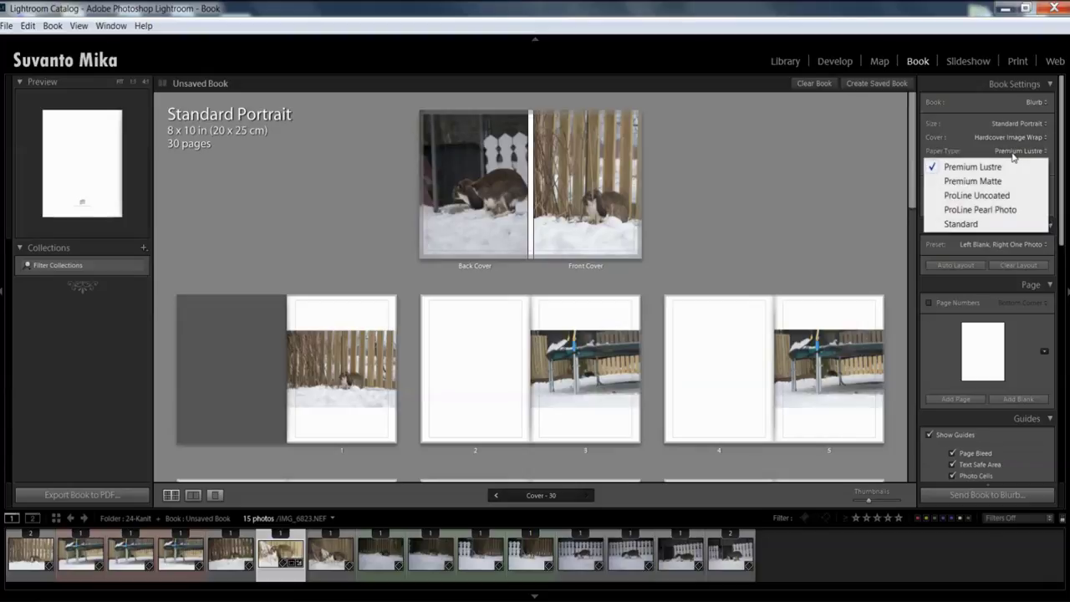
click(976, 91)
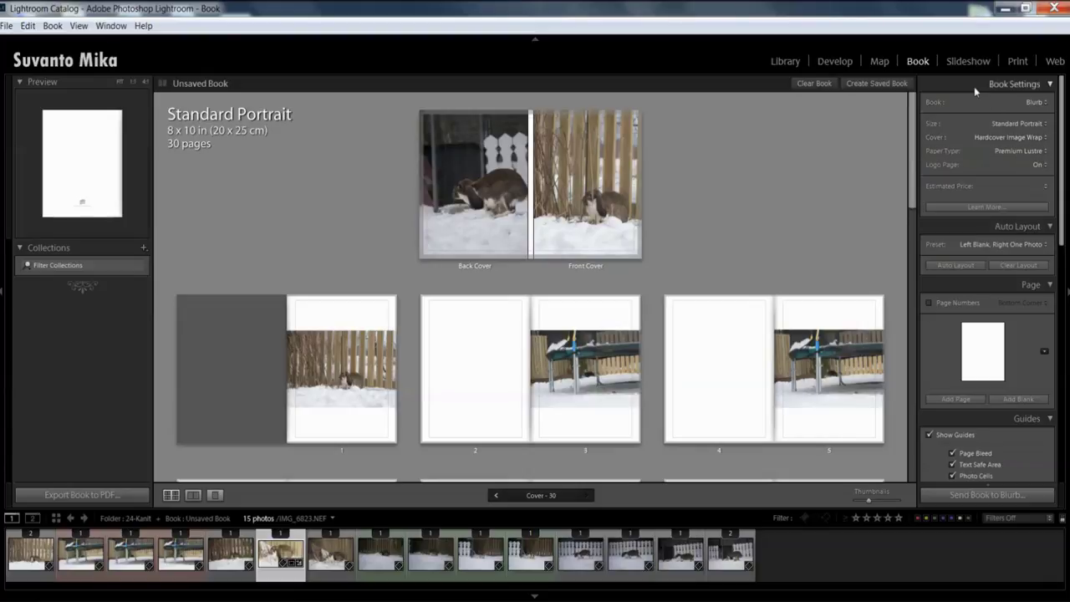
click(1036, 165)
Keep the logo page on and rerun Auto Layout with the One Photo Per Page preset.
click(936, 179)
scroll(1037, 188, down, 2)
click(1002, 169)
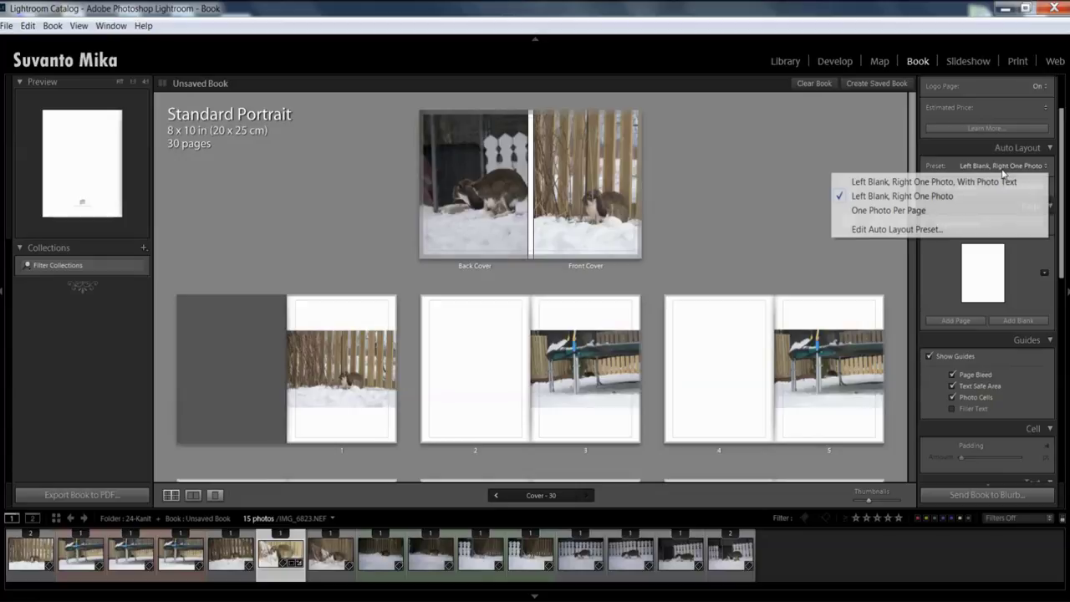
click(916, 182)
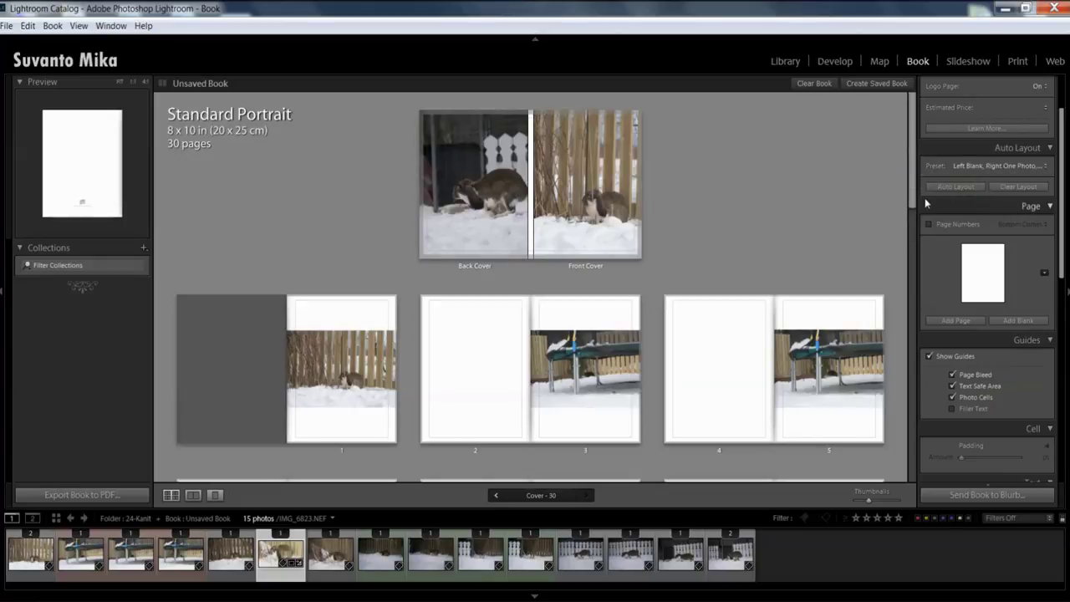
click(1013, 170)
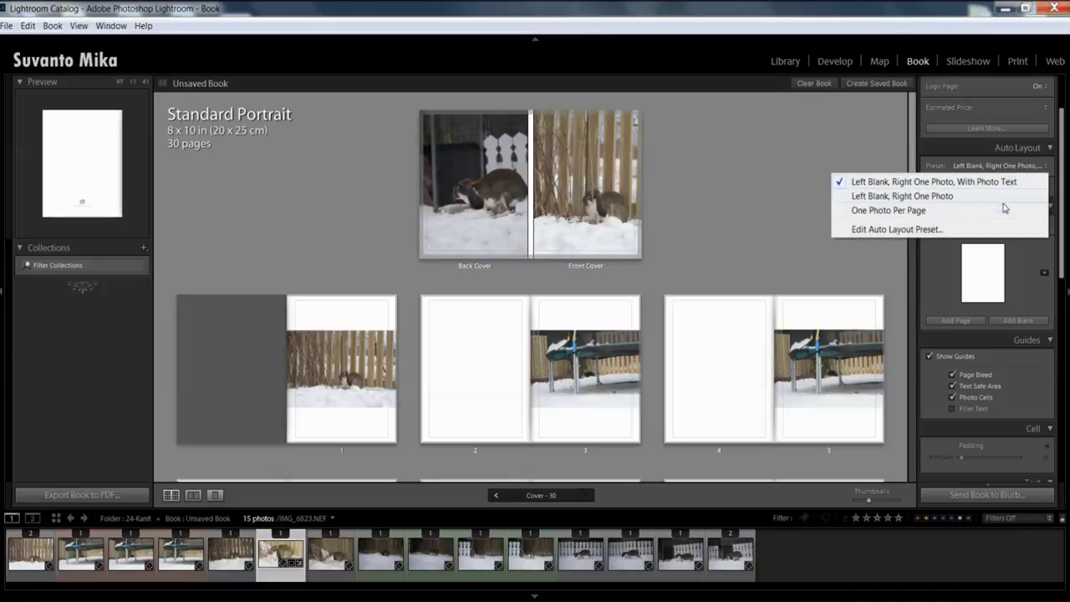
click(1012, 210)
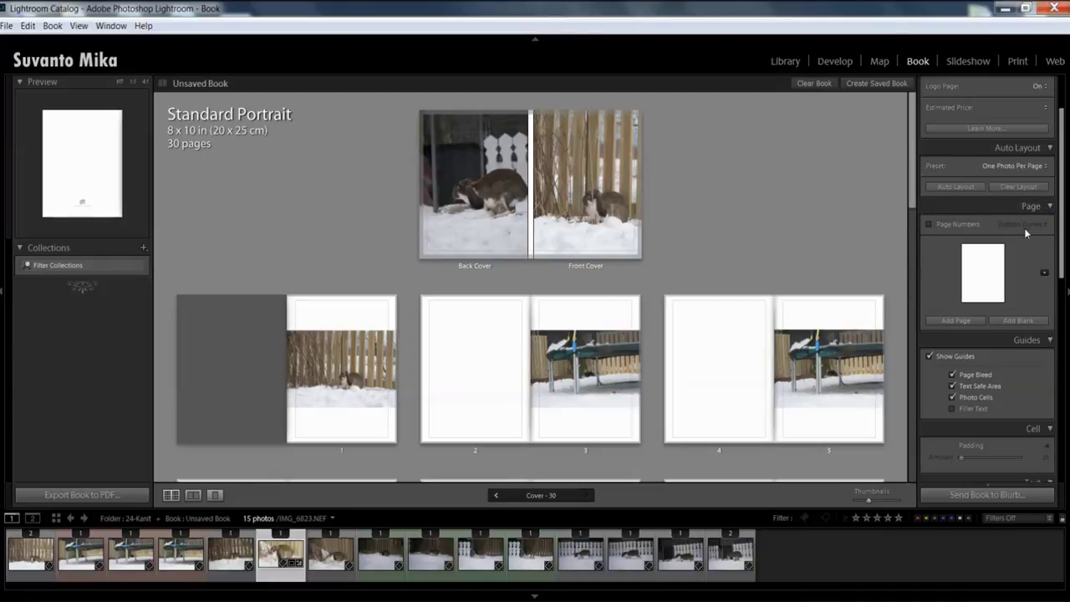
click(955, 187)
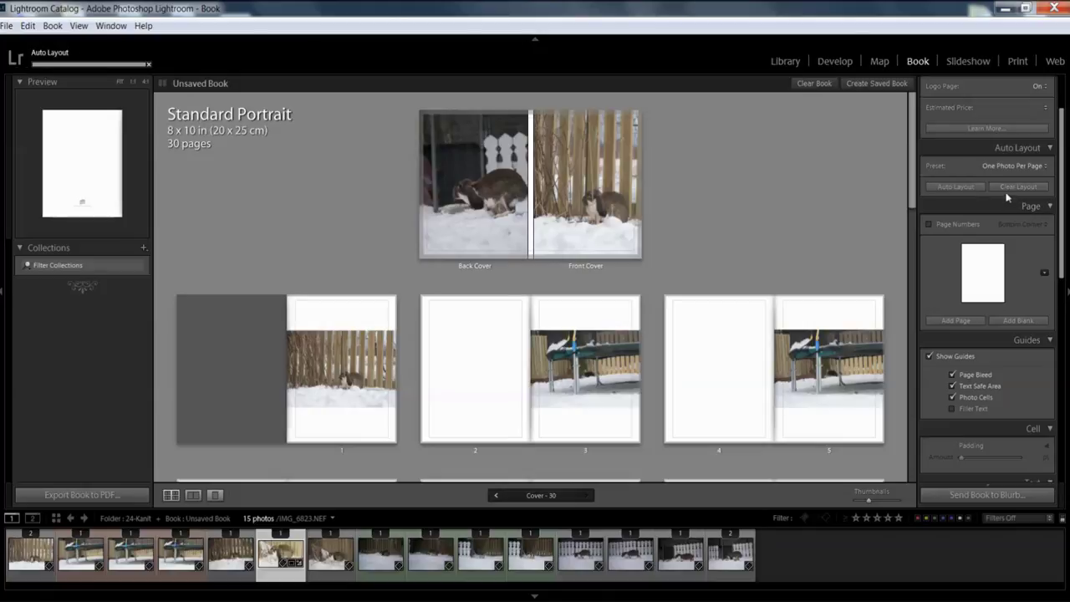
Turn page numbers on, then back off.
scroll(680, 198, down, 1)
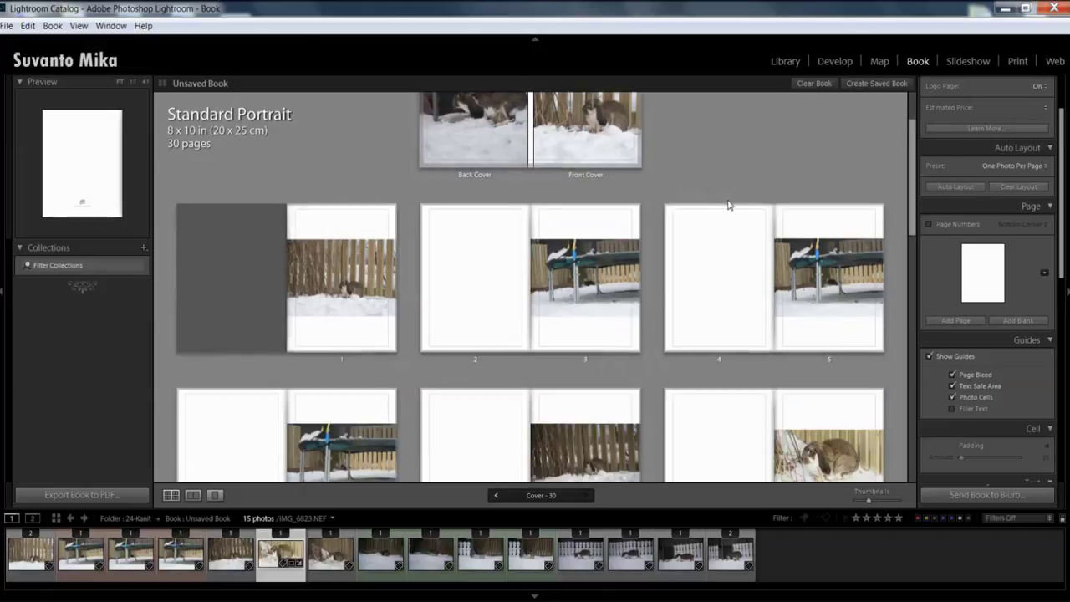
scroll(728, 206, up, 1)
click(967, 224)
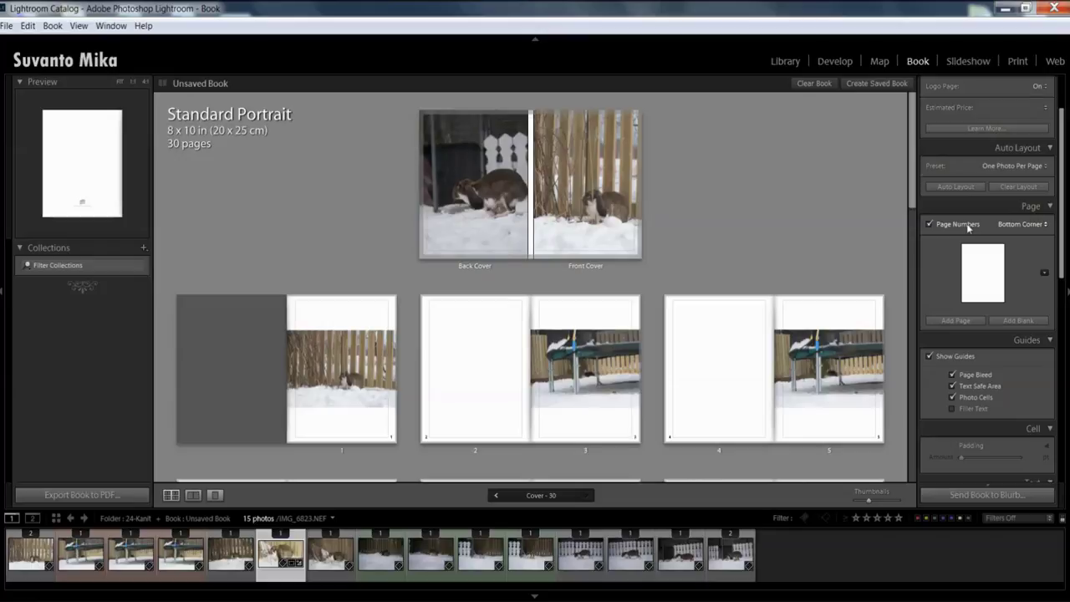
scroll(673, 232, down, 1)
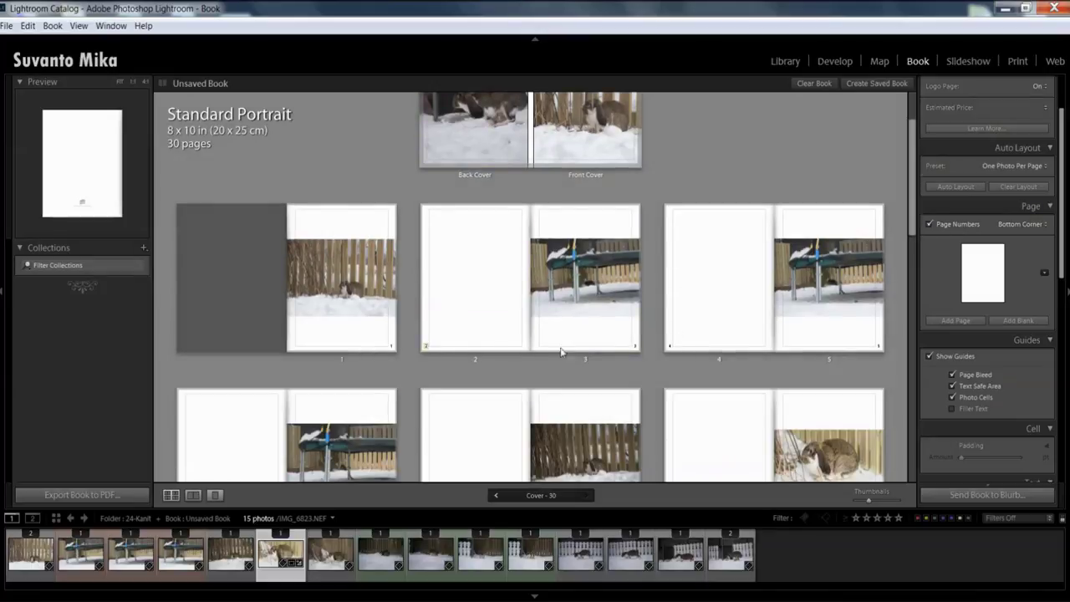
click(965, 224)
Apply a 1 Photo page layout, growing the book to 32 pages.
scroll(970, 234, down, 1)
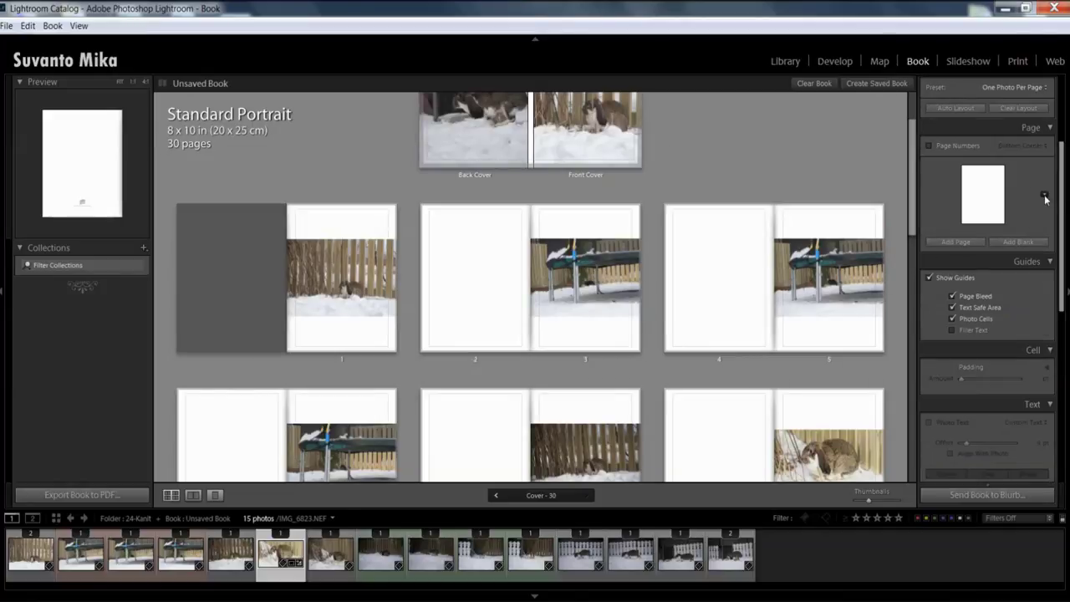
click(1044, 195)
click(797, 151)
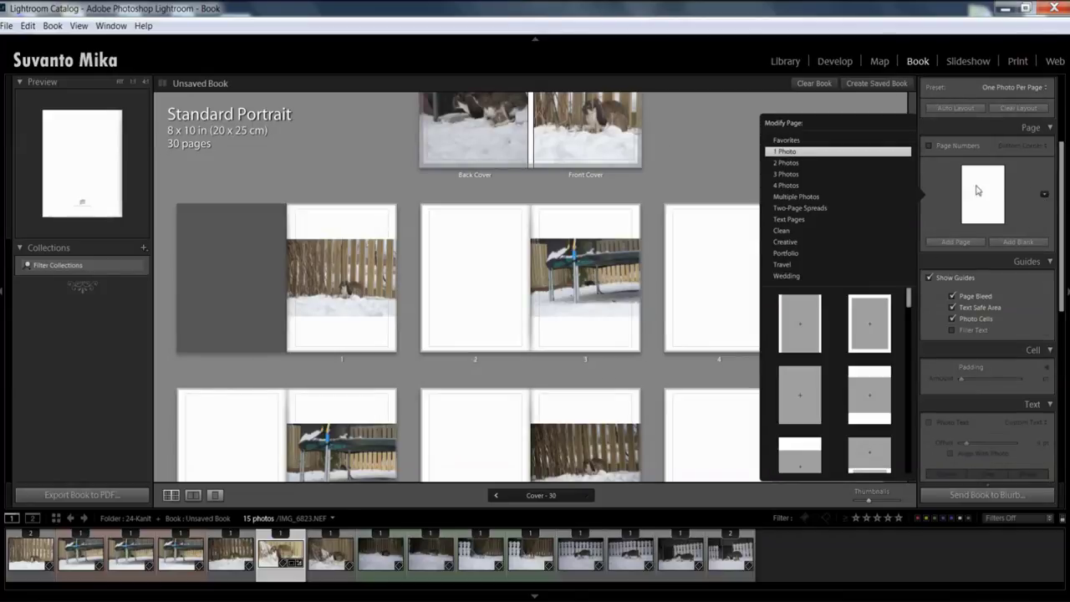
click(822, 321)
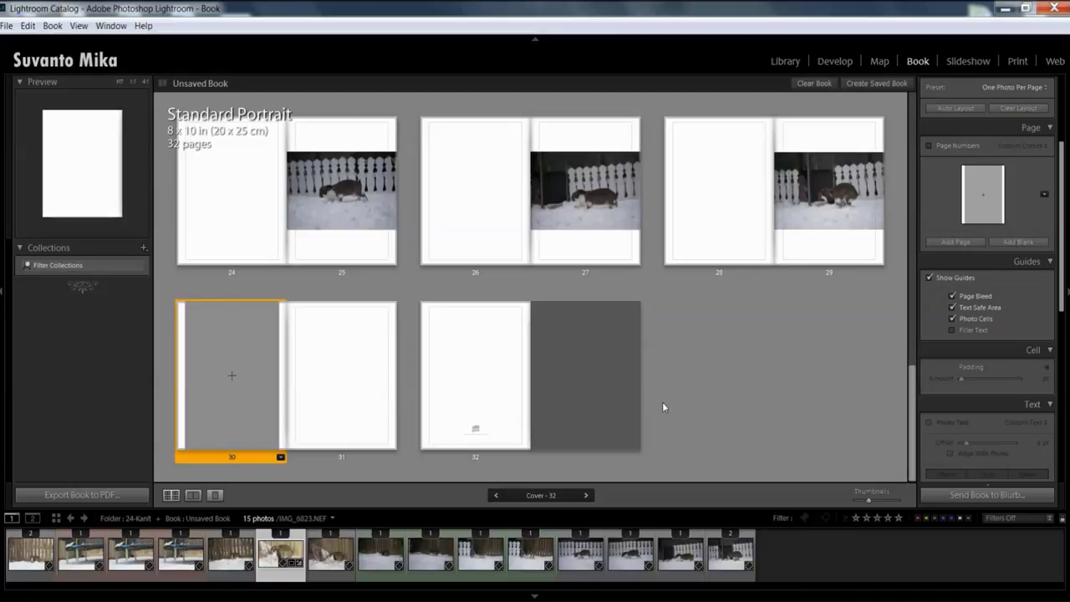
Toggle the page layout guides off and back on.
scroll(662, 407, up, 4)
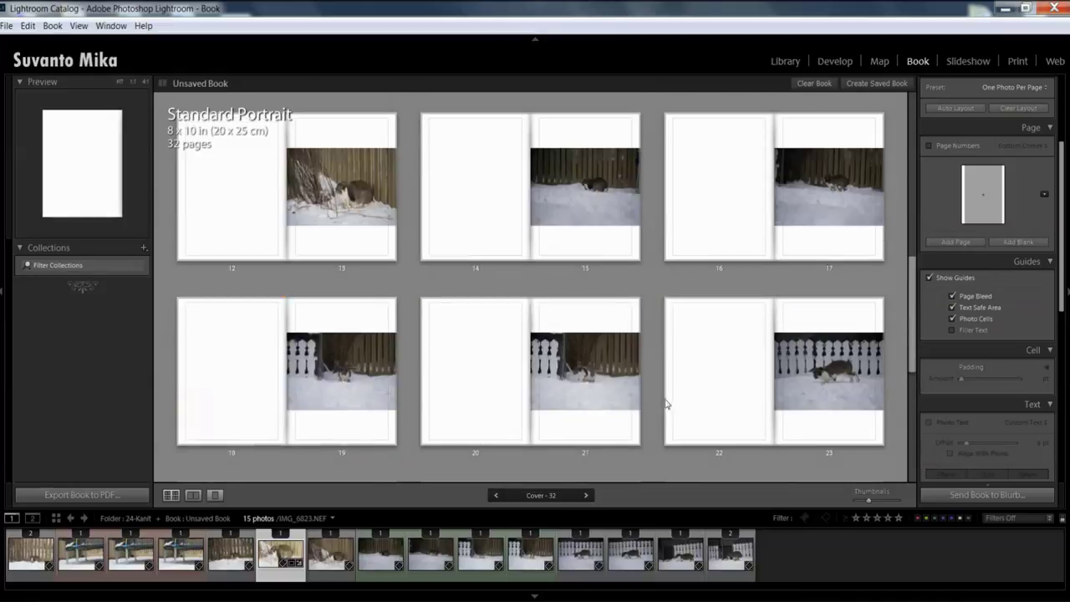
click(943, 276)
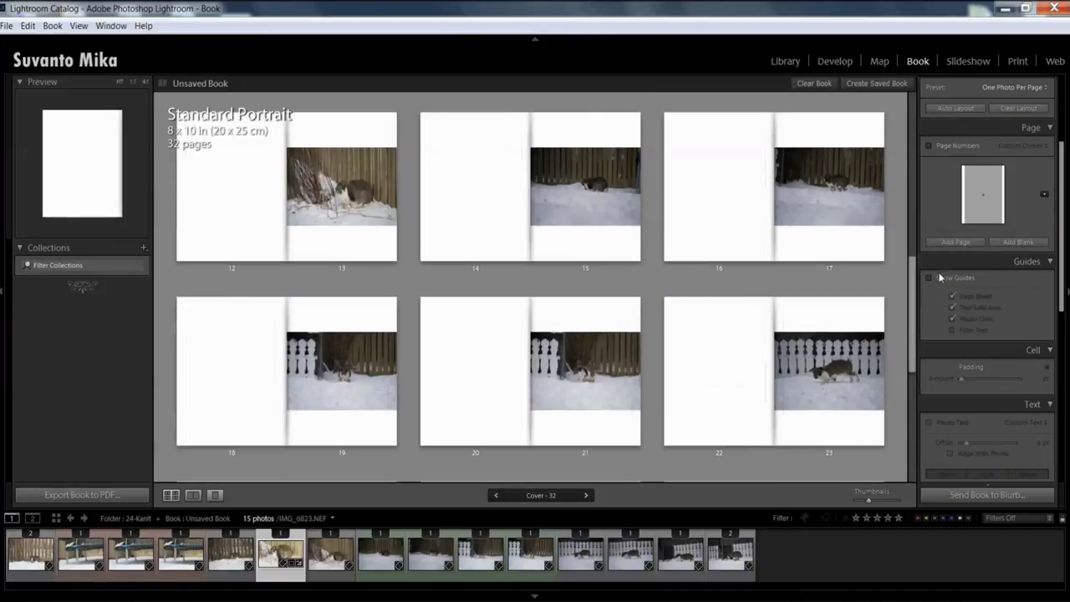
click(943, 278)
click(945, 278)
click(946, 279)
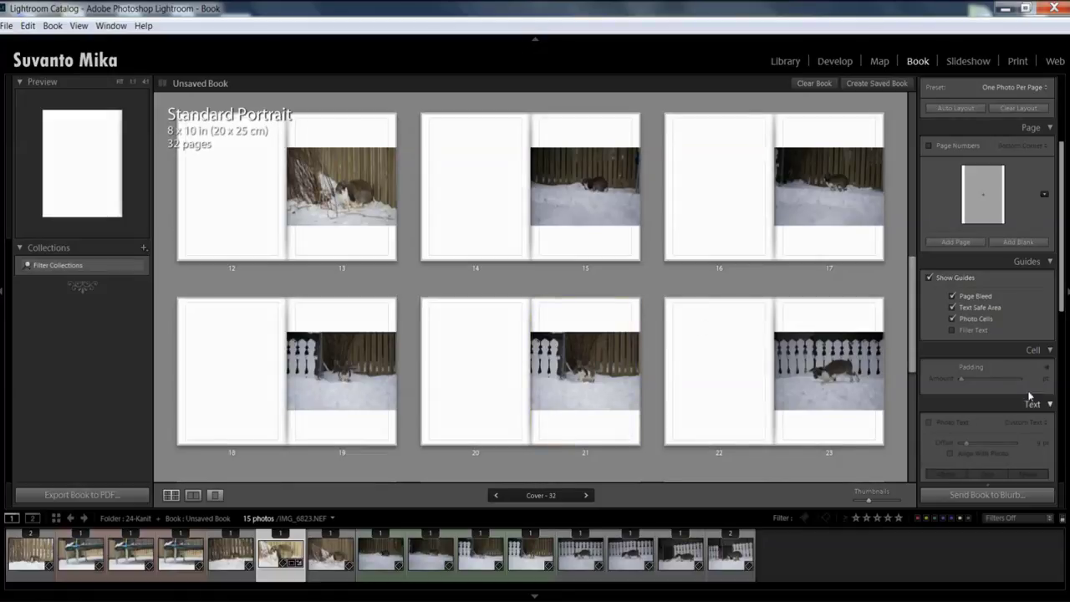
Clear all photos from the book, leaving empty covers and one empty page.
scroll(1002, 382, down, 2)
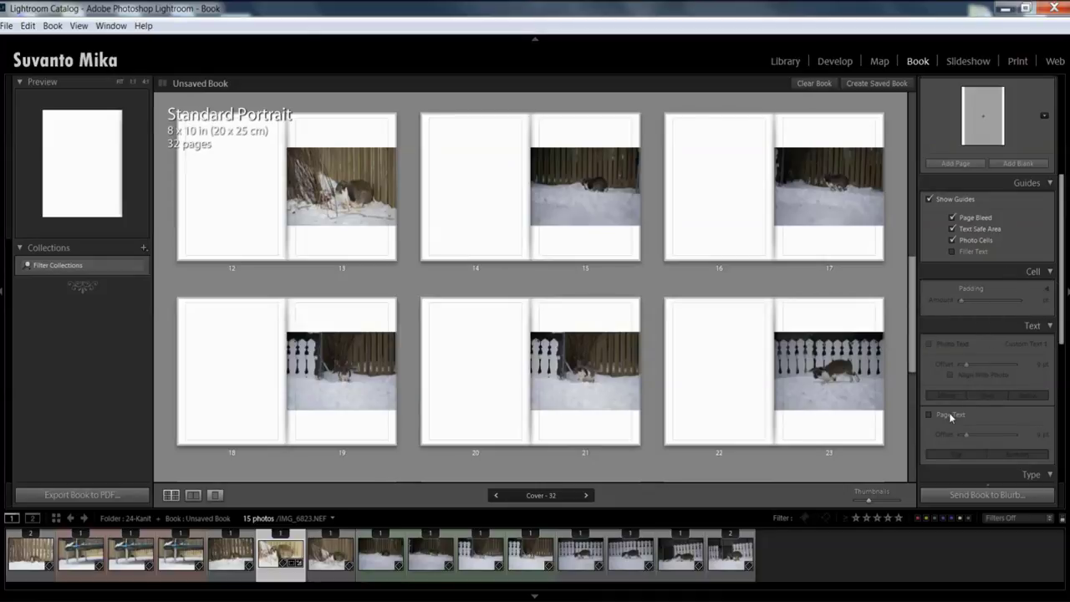
scroll(940, 417, down, 6)
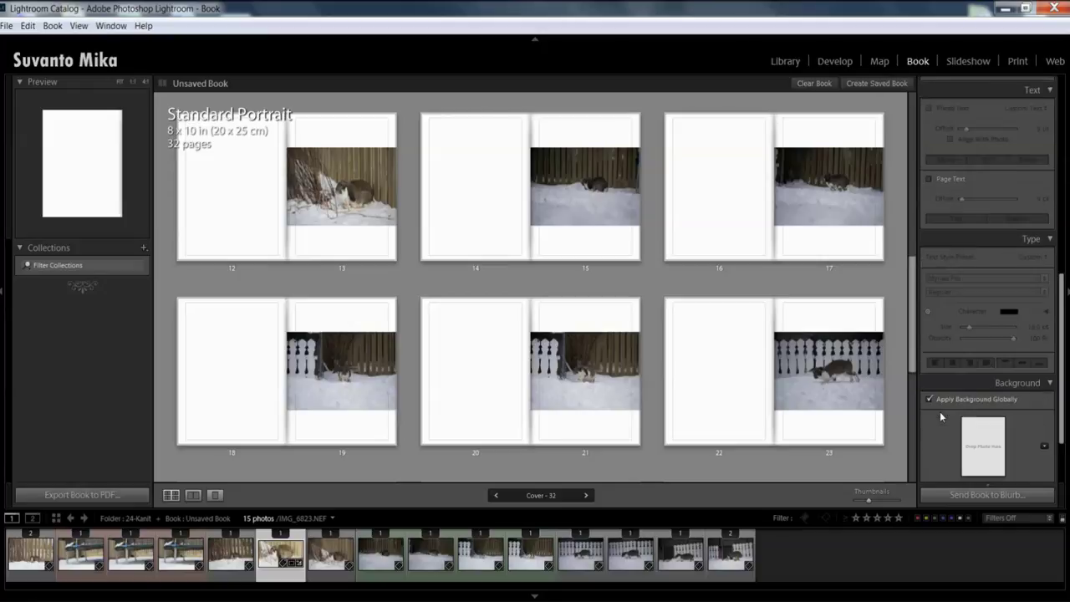
scroll(961, 464, down, 2)
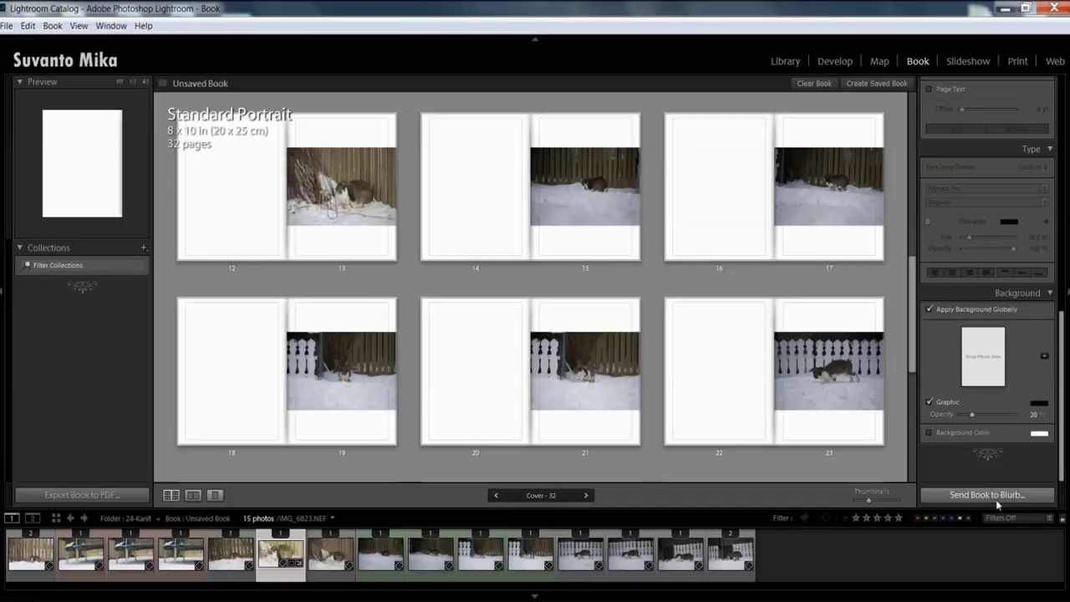
scroll(1017, 378, up, 8)
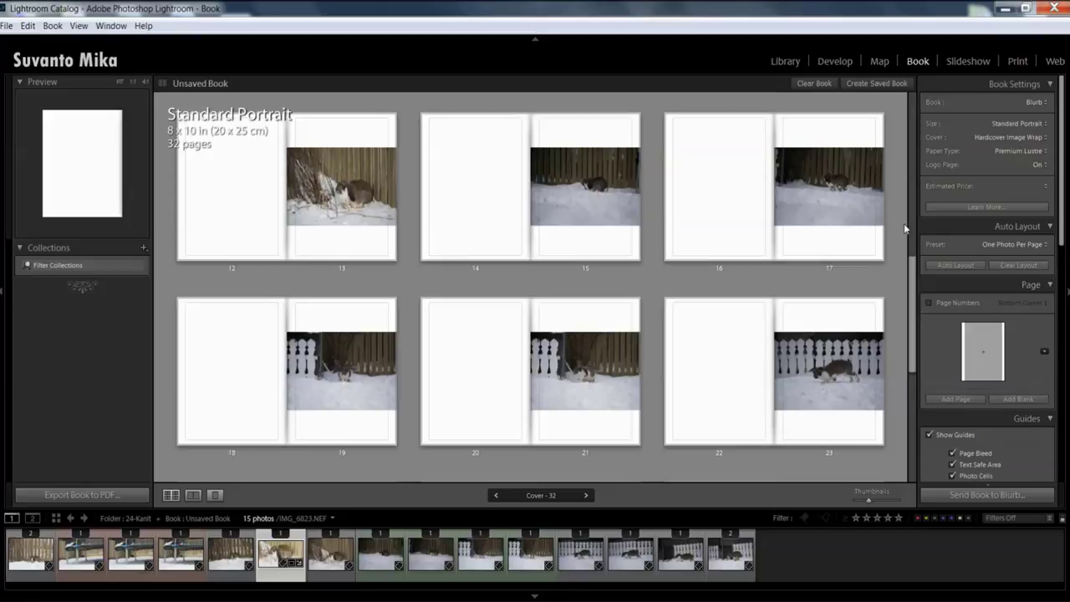
click(809, 84)
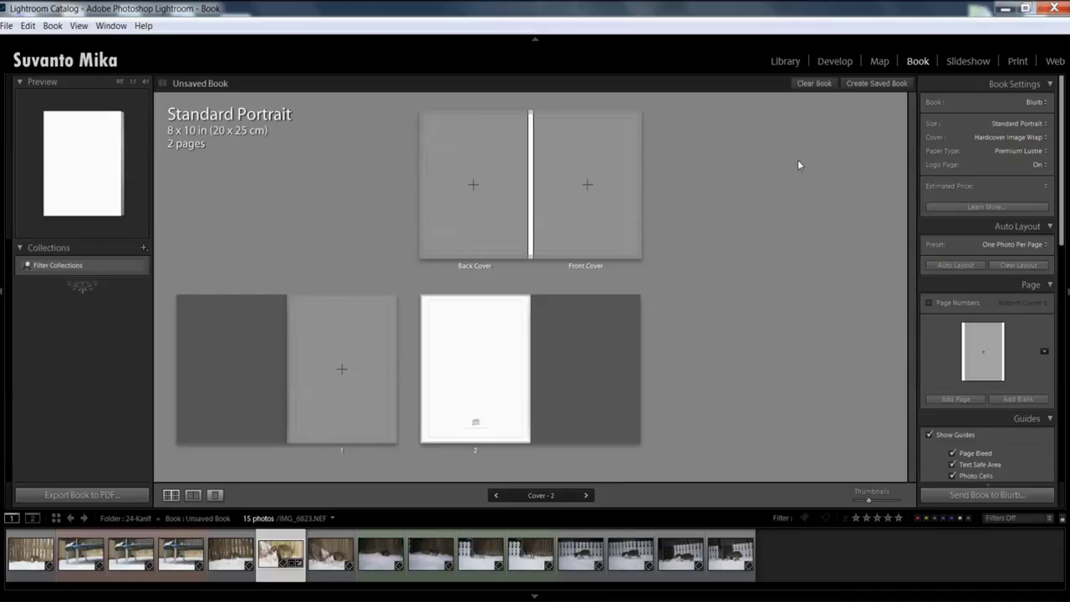
In the Slideshow module, select all 15 filmstrip photos and play them full screen.
click(957, 63)
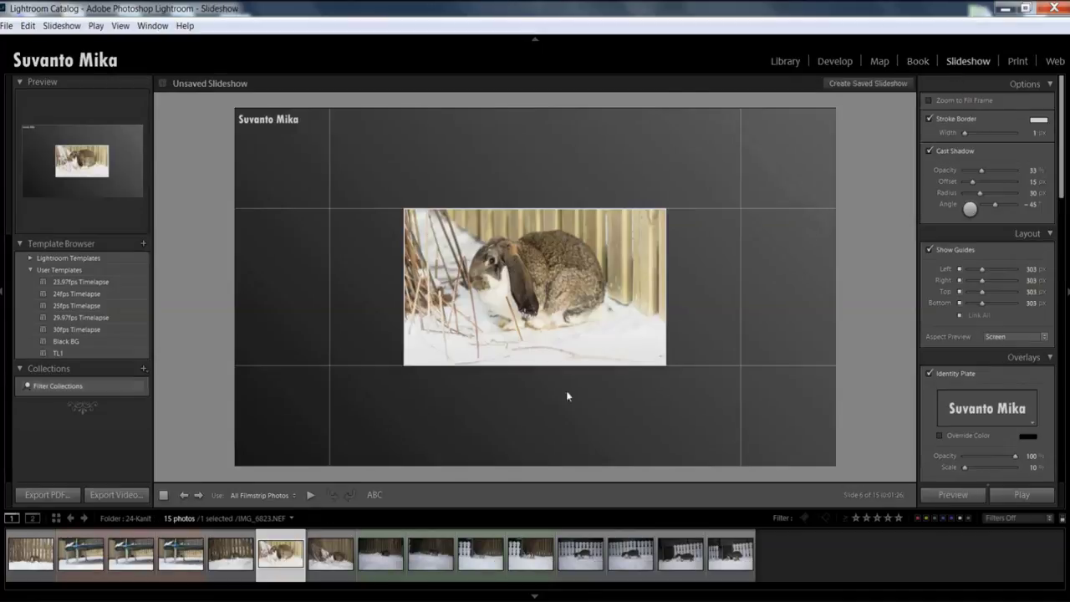
click(36, 574)
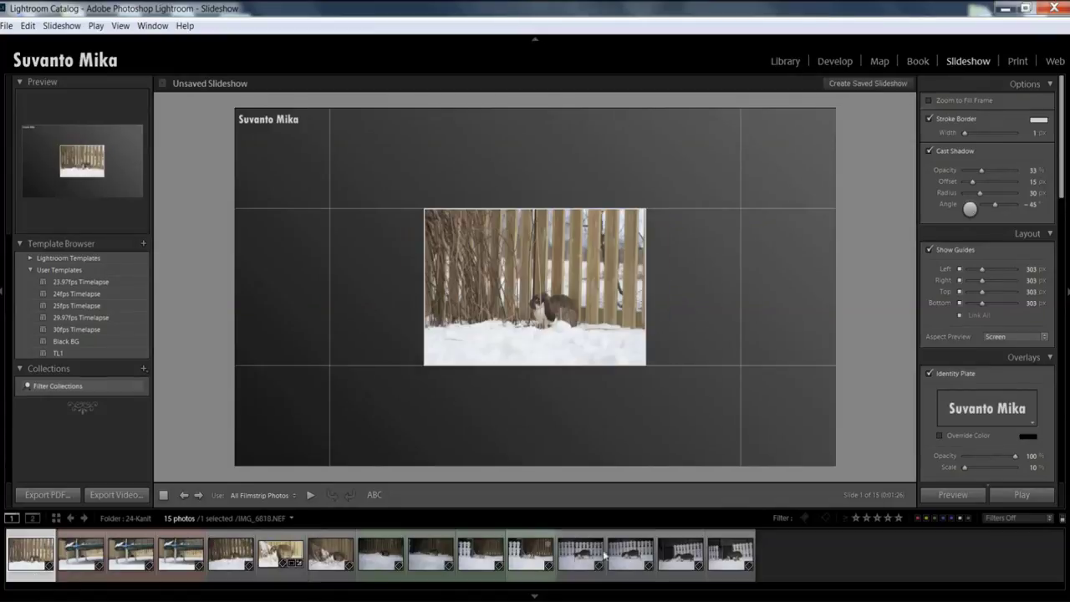
shift+click(733, 579)
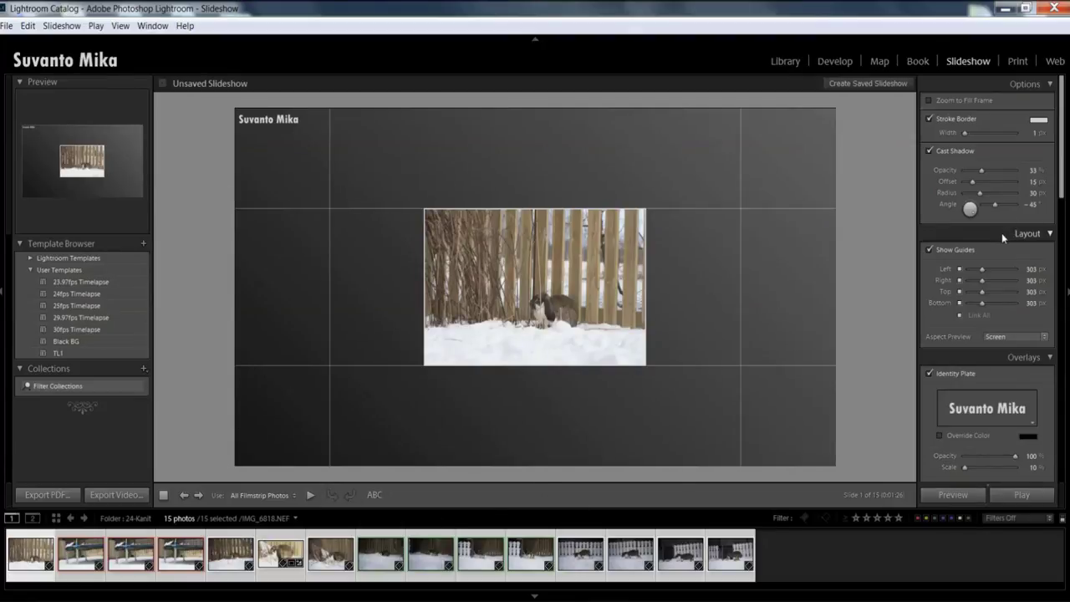
click(1021, 495)
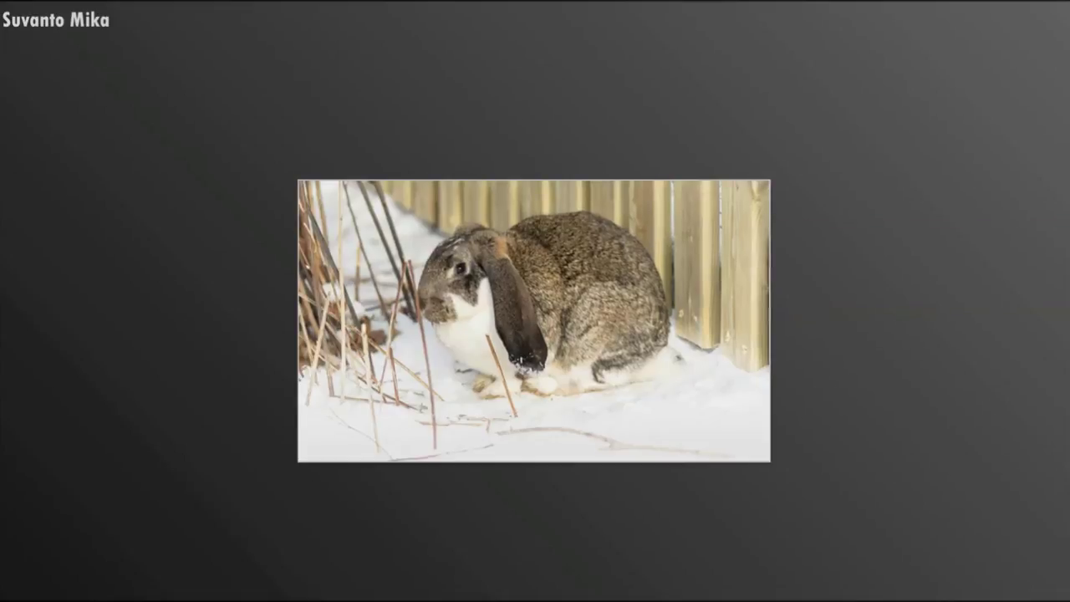
Exit full-screen playback back to the Slideshow editor with Esc.
key(Escape)
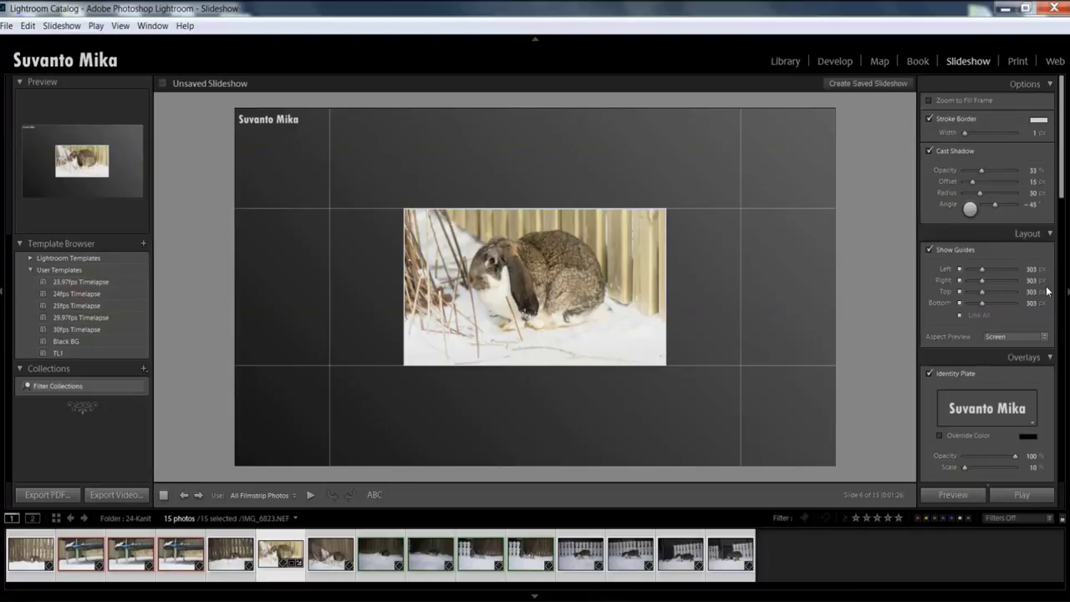
Set the slide photo to Zoom to Fill Frame and turn off its drop shadow.
scroll(1042, 273, down, 10)
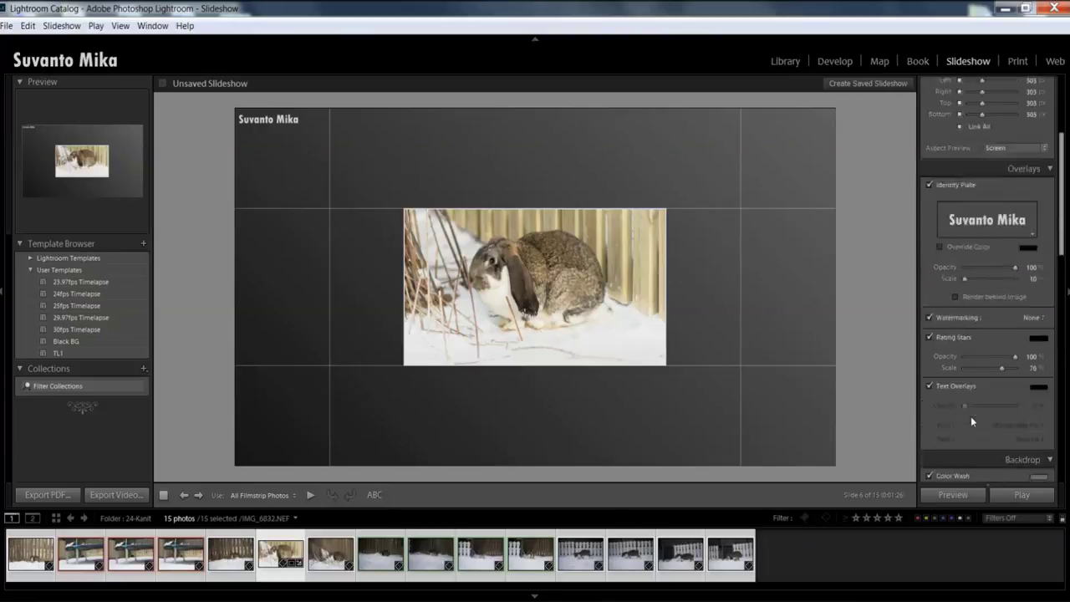
scroll(971, 416, up, 5)
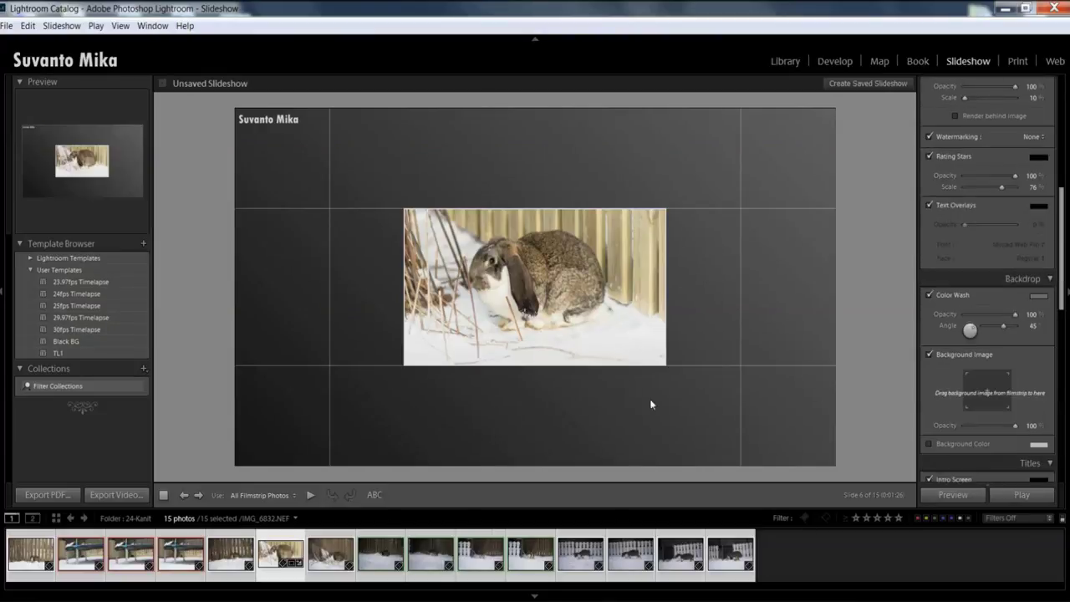
scroll(1016, 302, up, 5)
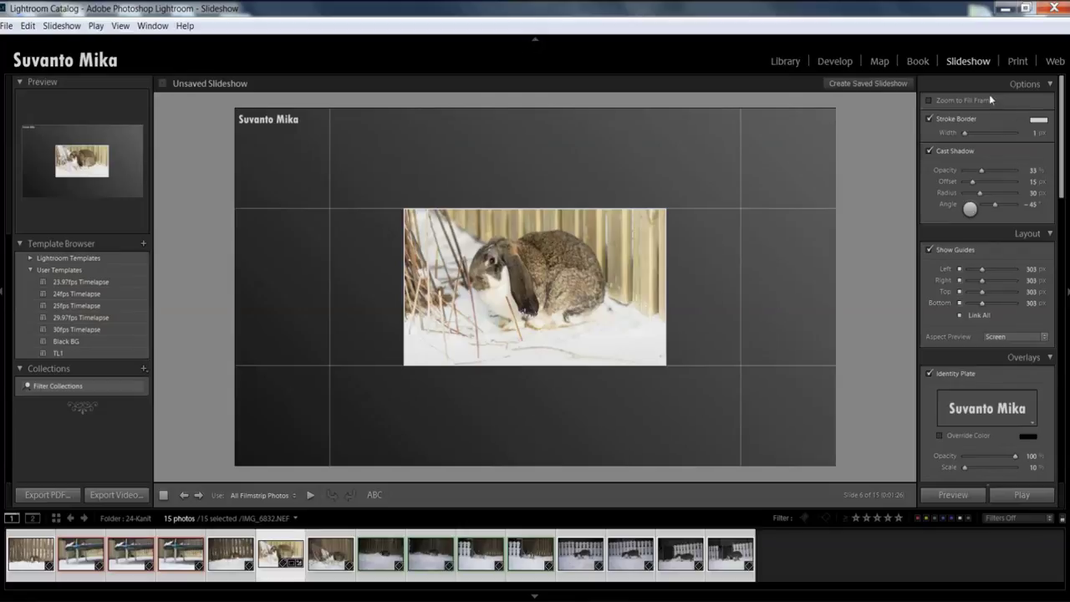
click(930, 118)
click(943, 120)
click(929, 100)
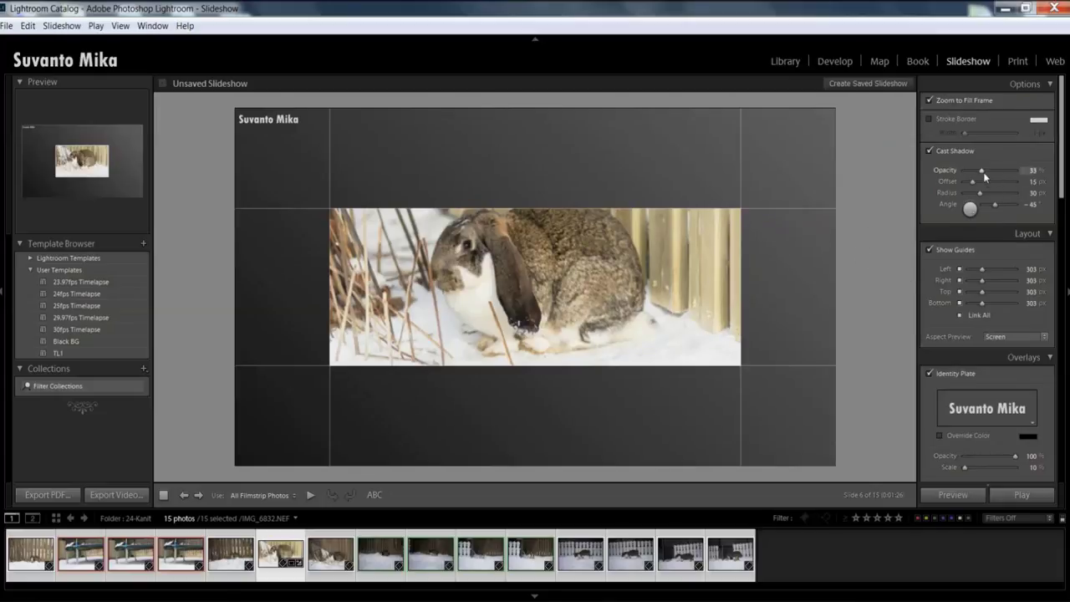
mouse_move(983, 171)
mouse_down()
mouse_move(1022, 171)
mouse_move(993, 170)
mouse_up()
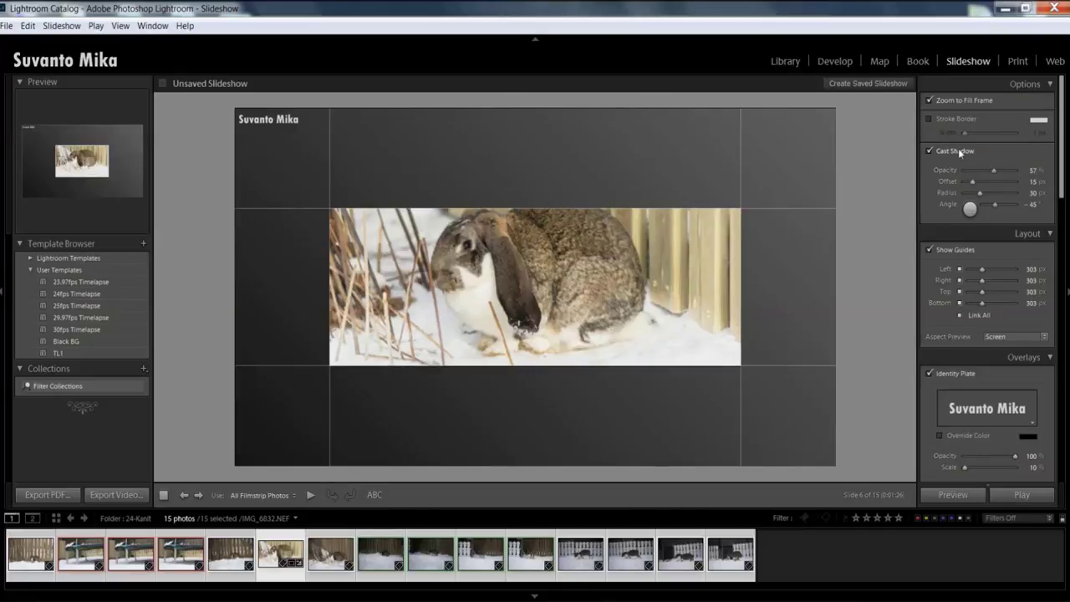
click(959, 151)
Shrink all slide margins to 79 px and set the Aspect Preview to 16:9.
mouse_move(982, 269)
mouse_down()
mouse_move(973, 271)
mouse_move(1028, 269)
mouse_move(1000, 268)
mouse_move(992, 291)
mouse_move(972, 282)
mouse_up()
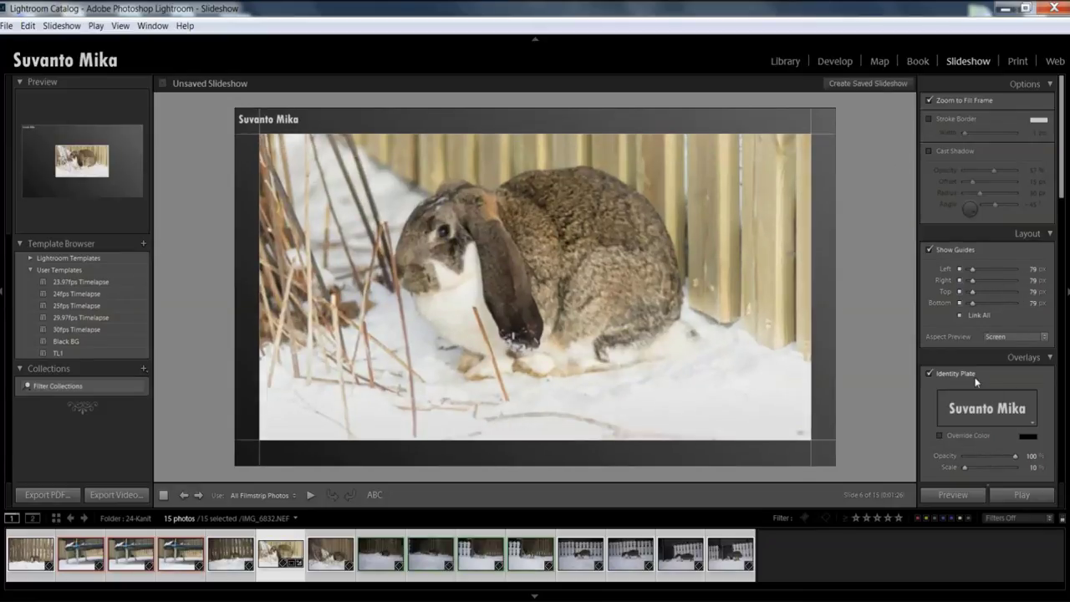
click(1011, 337)
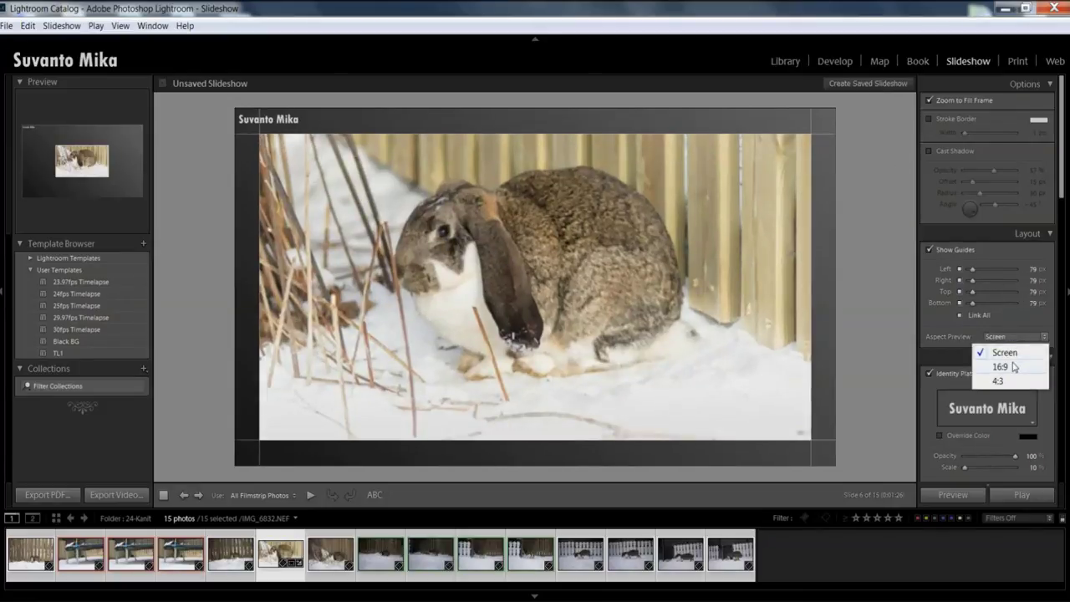
click(1013, 366)
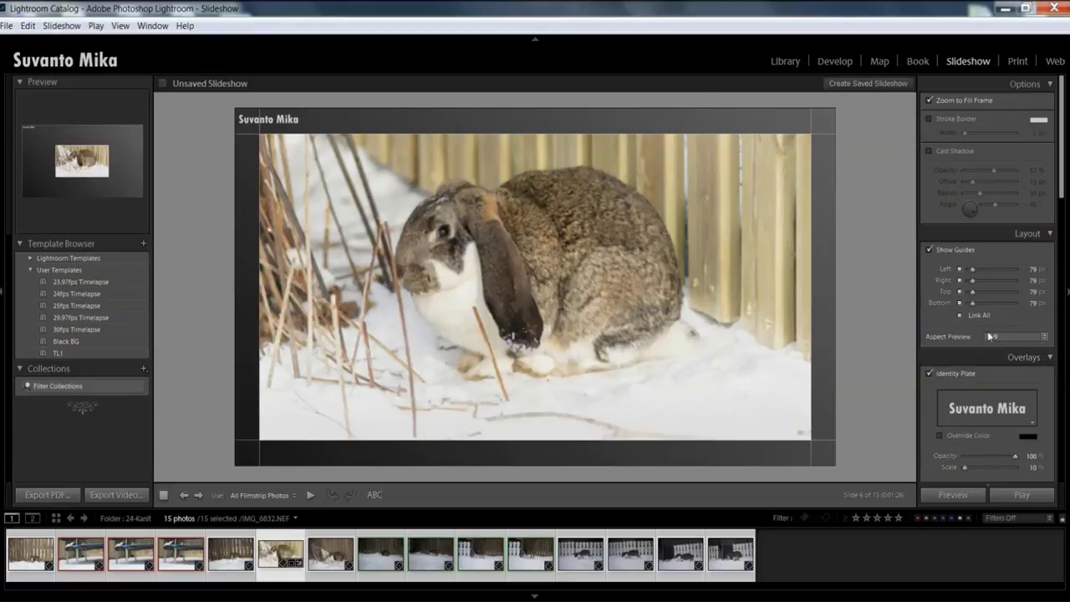
scroll(947, 329, down, 2)
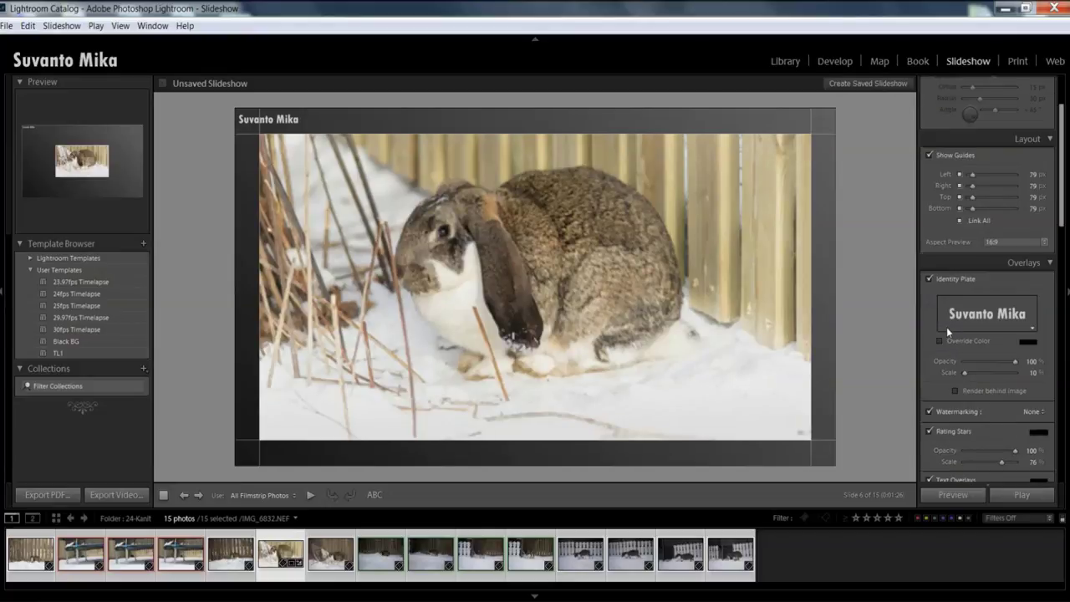
Turn off Identity Plate, Watermarking, Rating Stars and Text Overlays on the slides.
click(943, 282)
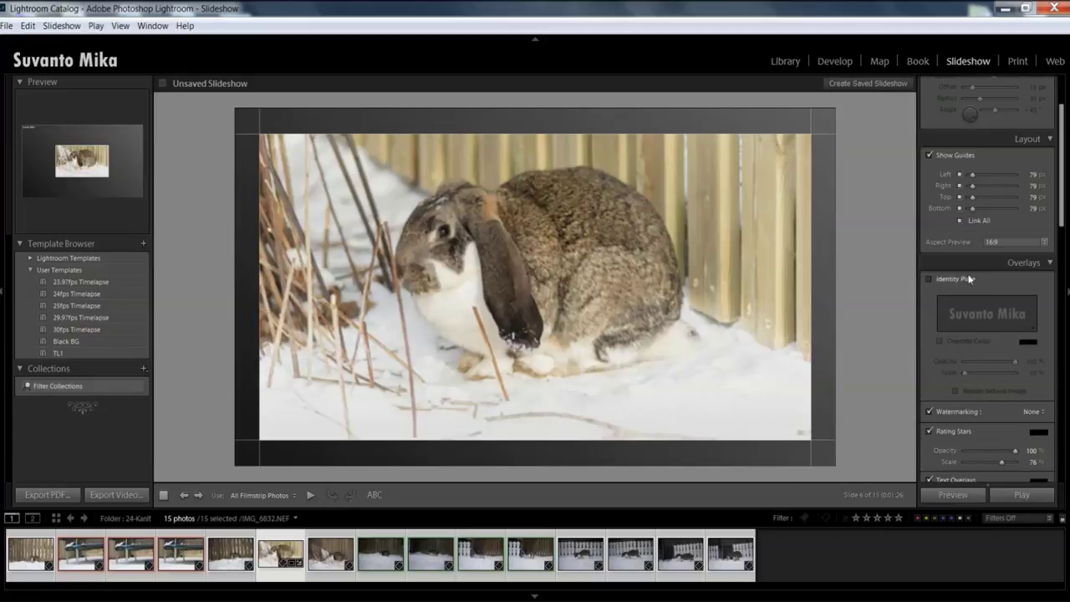
scroll(986, 251, down, 4)
click(945, 224)
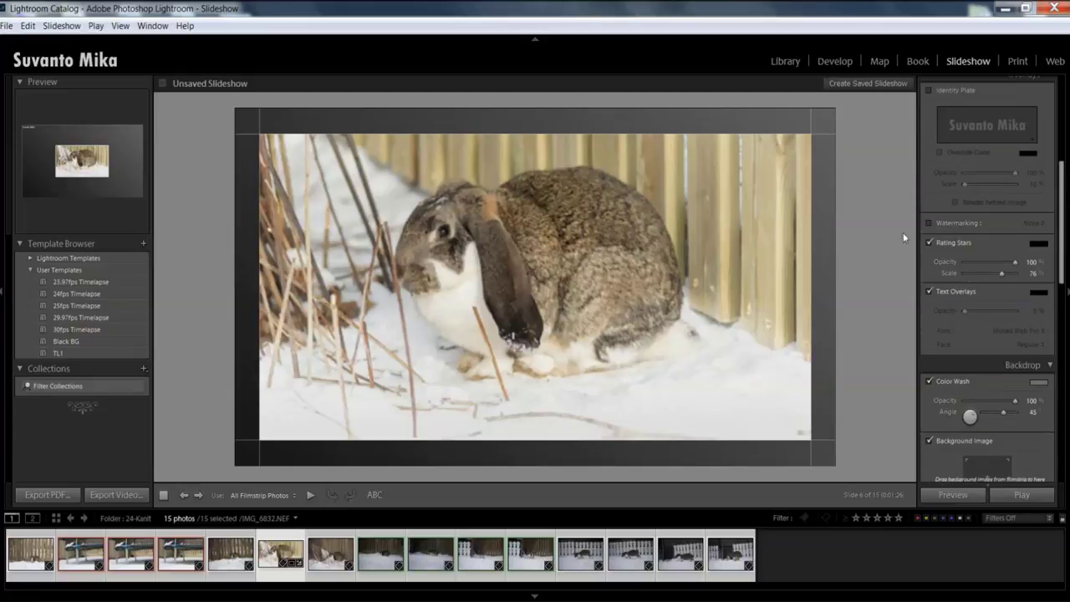
click(939, 247)
scroll(973, 327, down, 2)
click(942, 194)
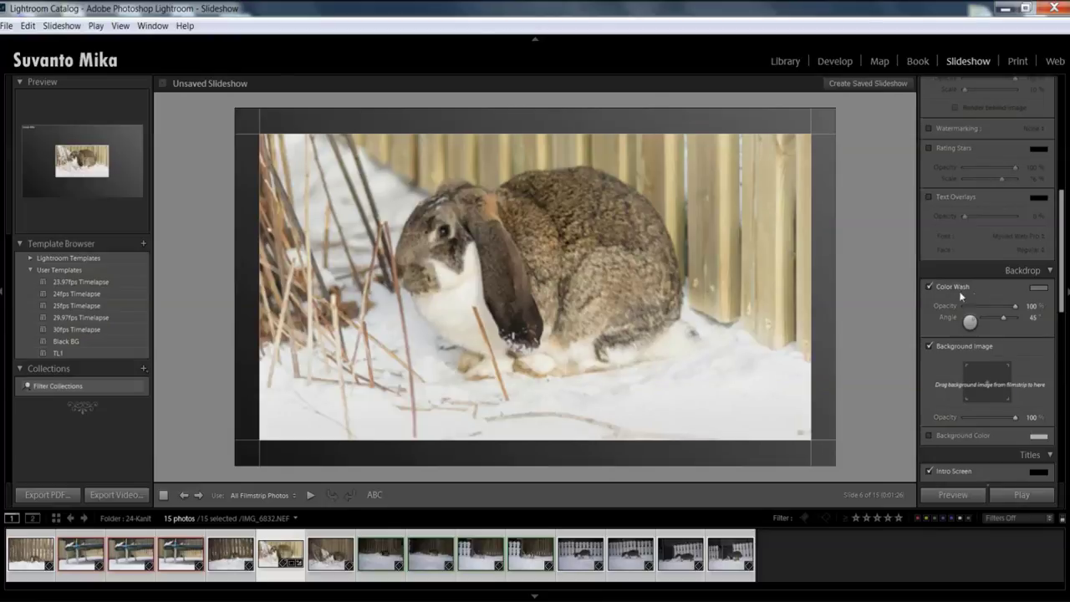
scroll(973, 292, down, 2)
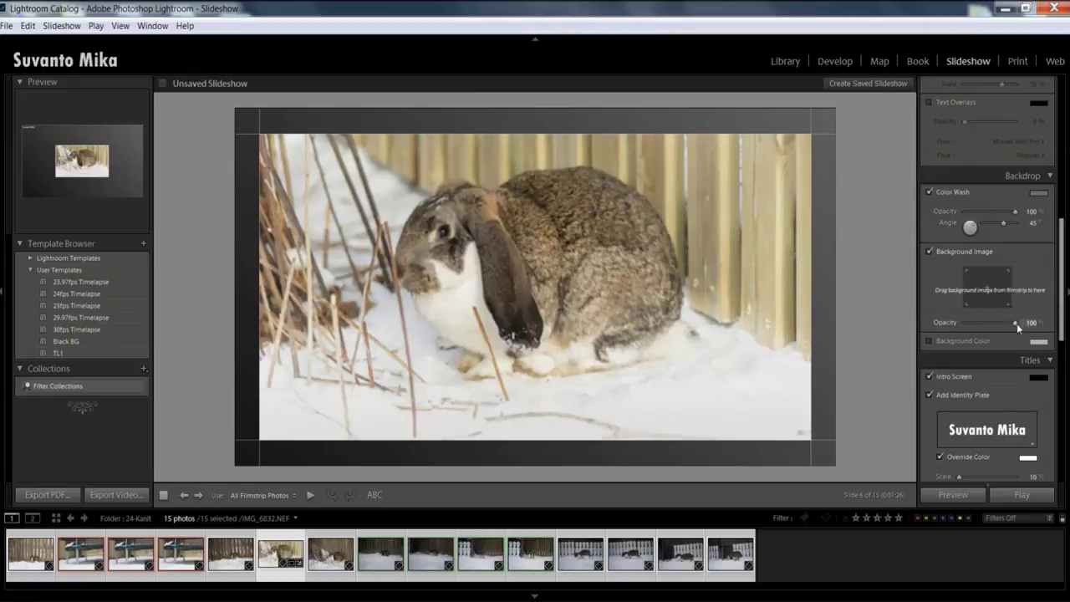
Lower the background image opacity to 54, then turn the background image off.
drag(1014, 322, 992, 322)
click(952, 254)
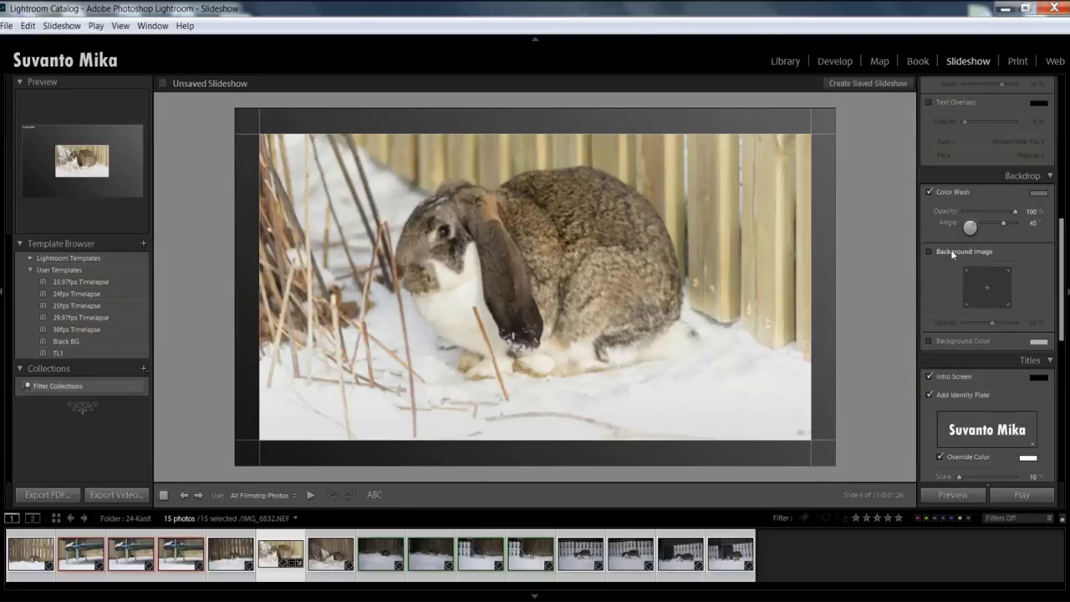
scroll(948, 276, down, 2)
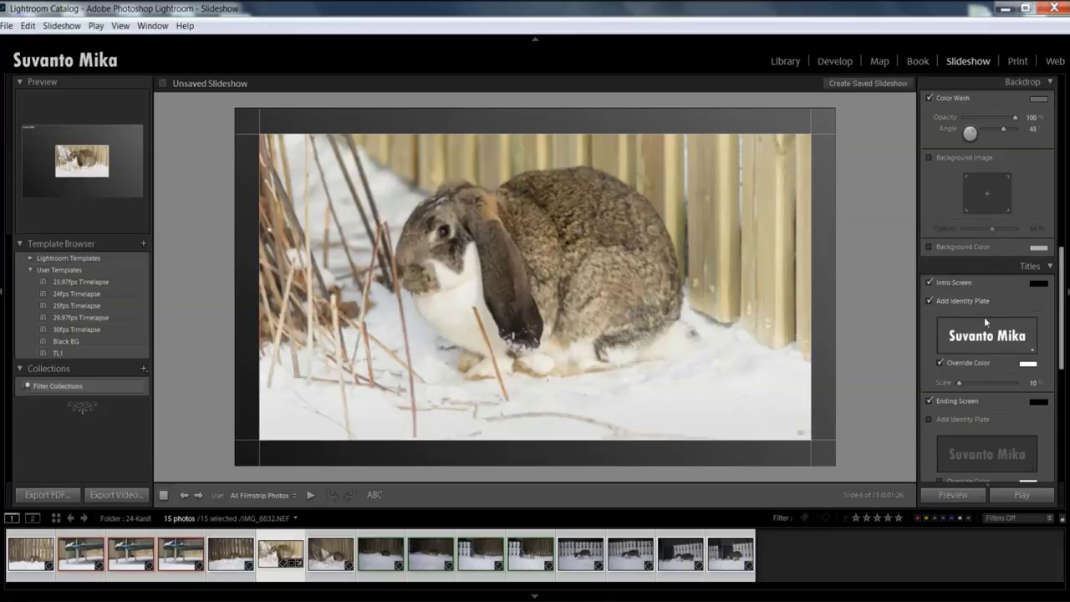
scroll(983, 317, down, 2)
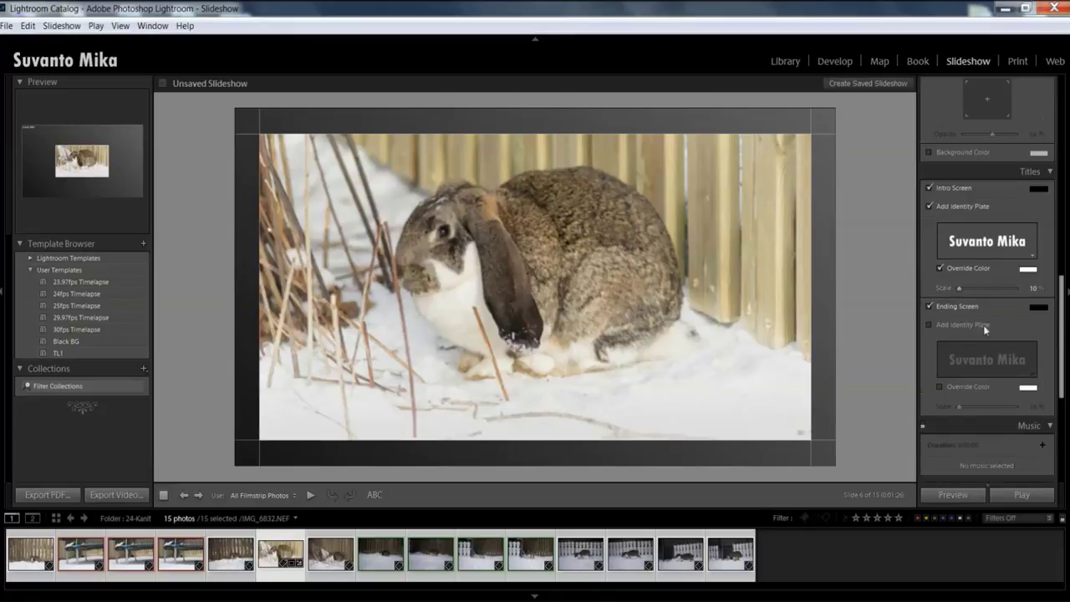
scroll(1006, 343, down, 2)
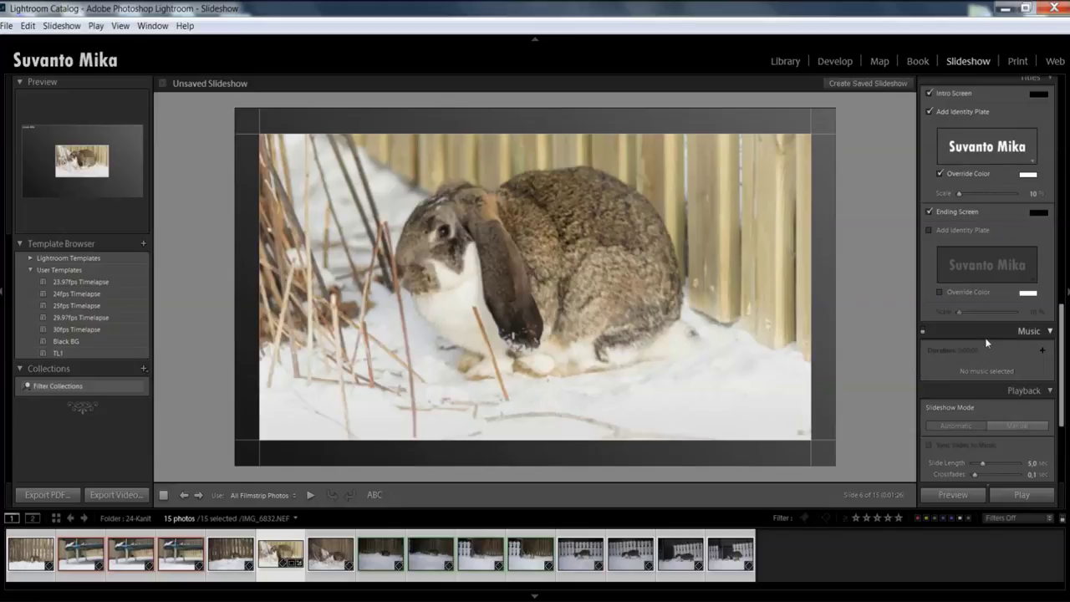
scroll(992, 319, down, 2)
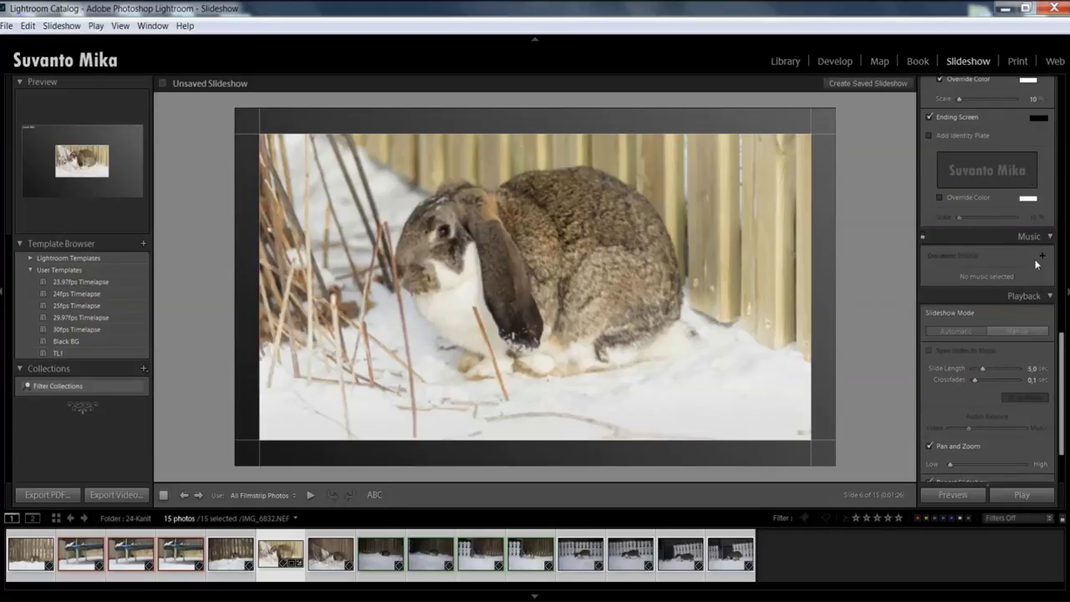
scroll(1036, 264, down, 2)
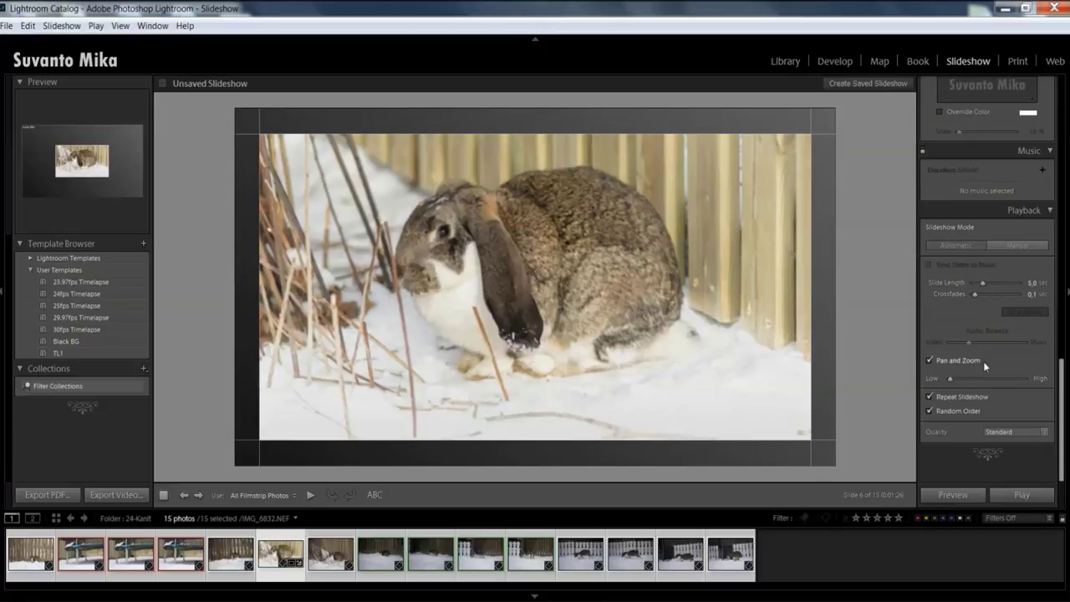
Raise the Pan and Zoom amount toward High in the Playback panel.
drag(968, 378, 986, 380)
scroll(1021, 317, up, 10)
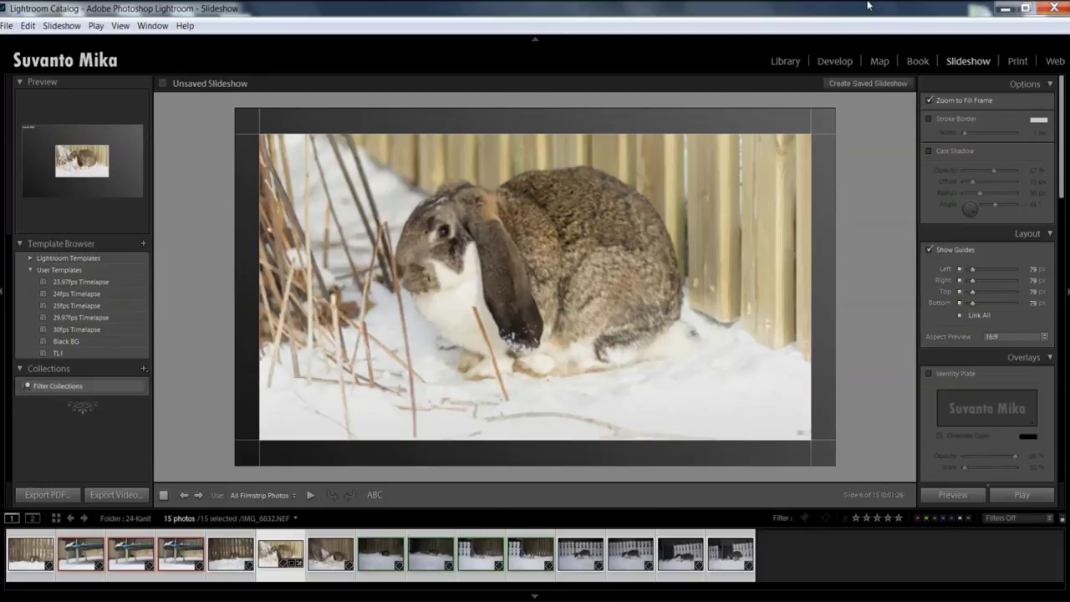
In the Print module, try Zoom to Fill, borders, Rotate to Fit and Repeat One Photo options.
click(1017, 61)
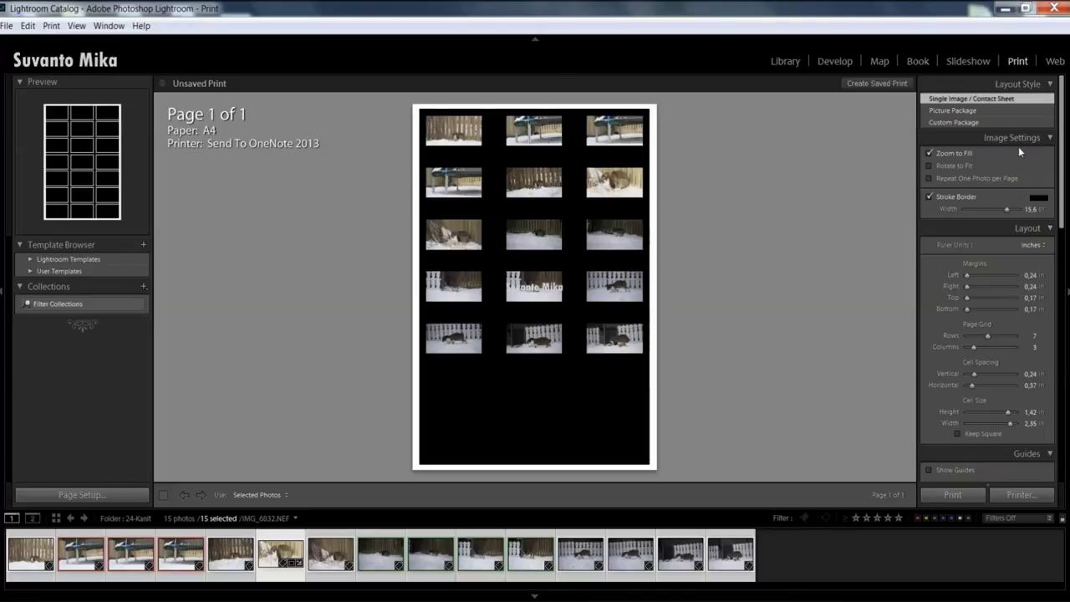
click(963, 156)
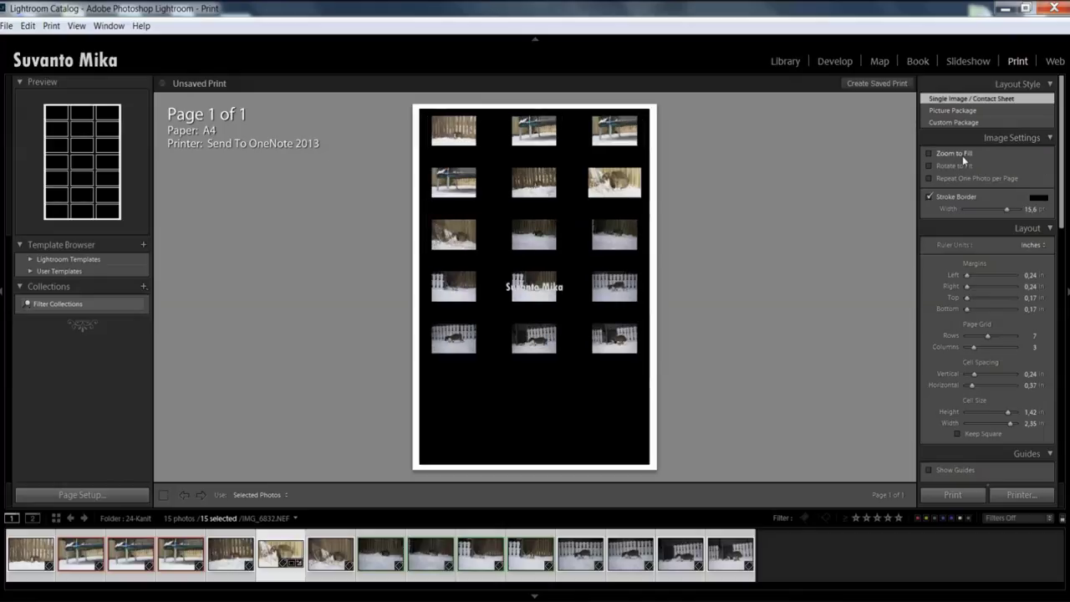
click(963, 155)
click(958, 196)
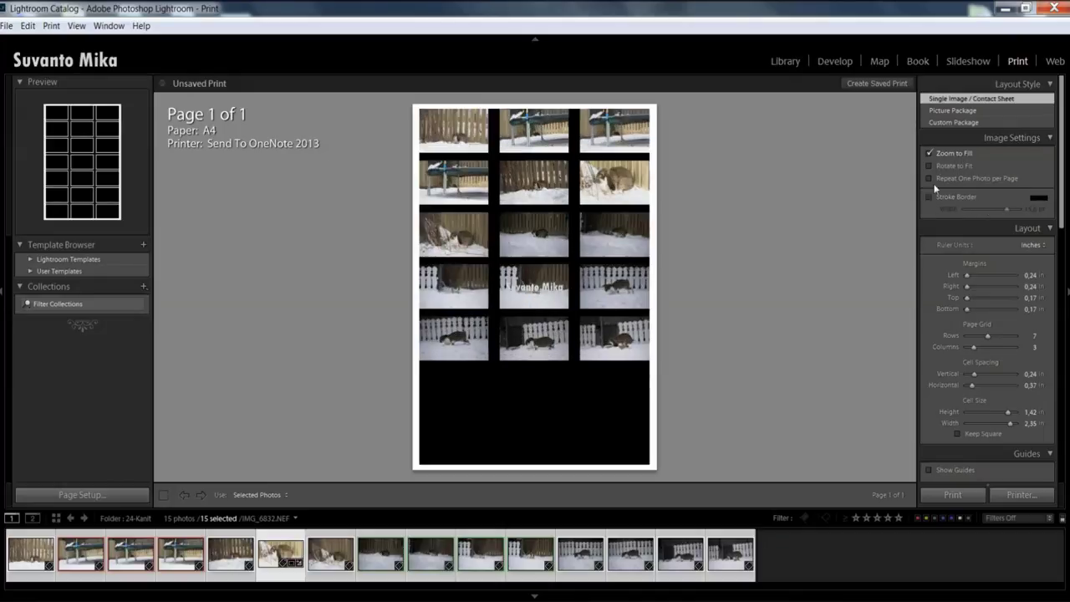
click(938, 166)
click(928, 178)
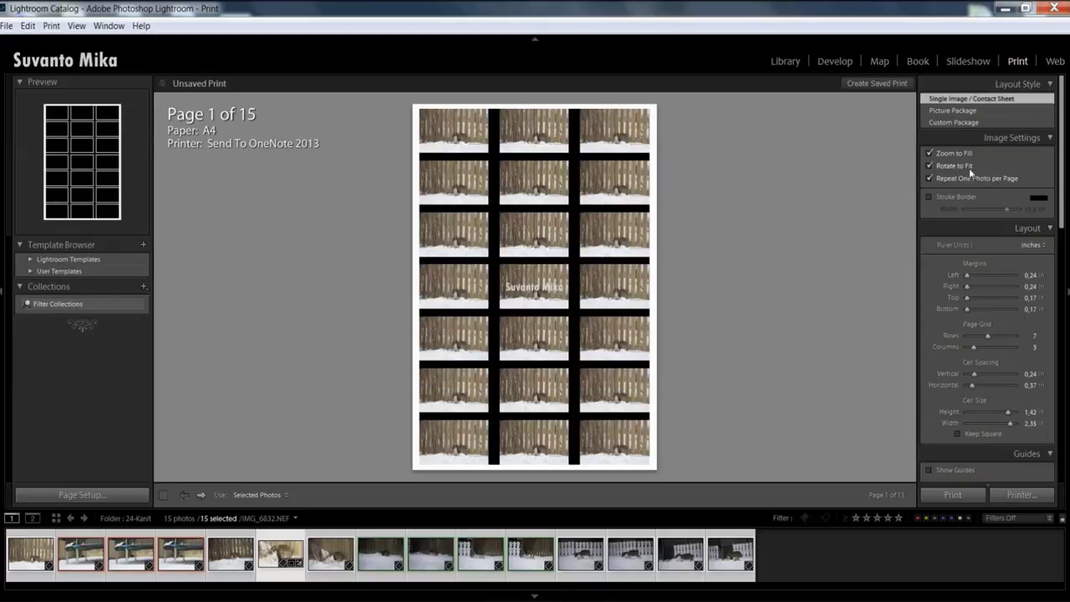
Turn off Zoom to Fill, Rotate to Fit and Repeat One Photo, and reduce the grid to 6 rows.
click(952, 154)
click(961, 166)
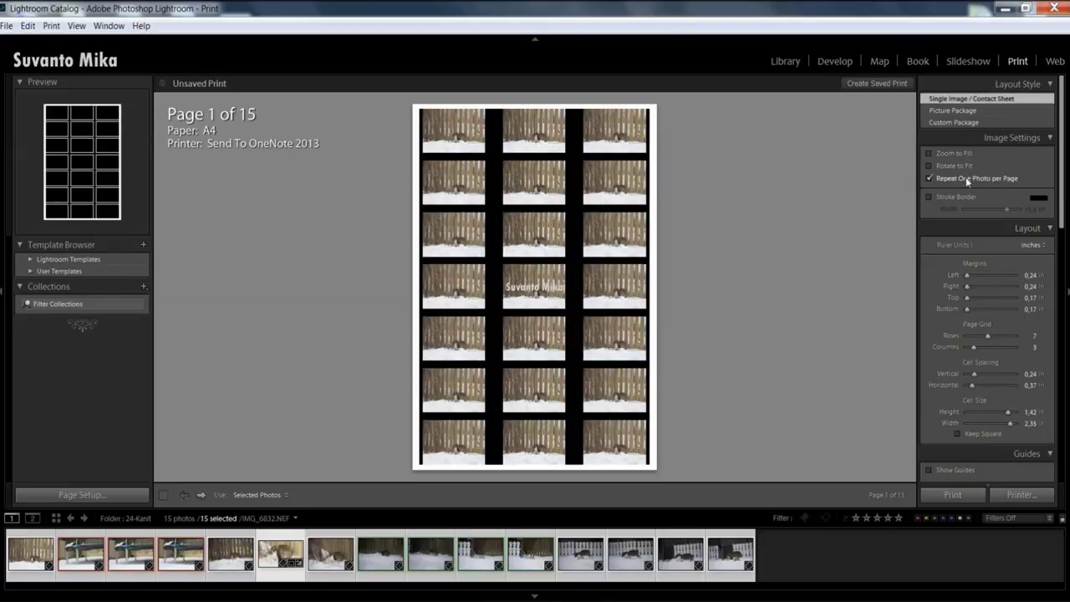
click(969, 179)
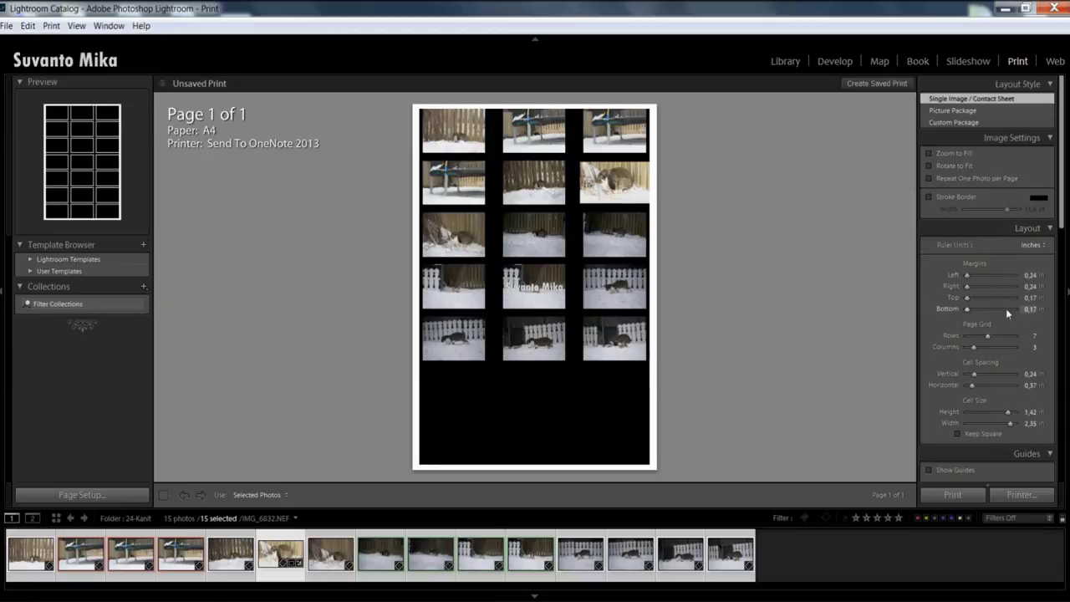
drag(987, 335, 971, 387)
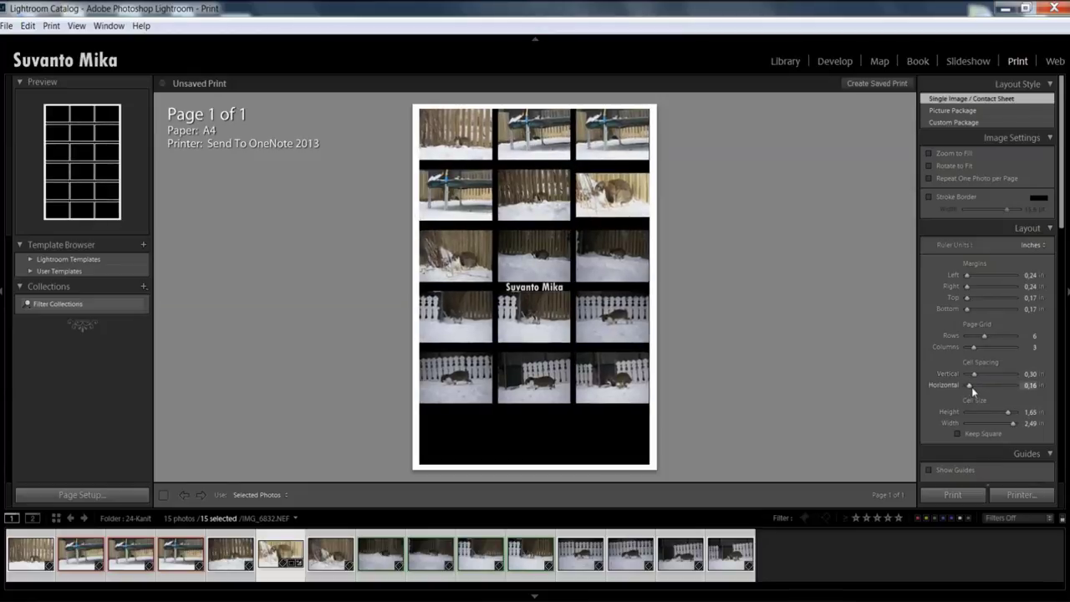
Turn on Show Guides so rulers and layout guides surround the contact sheet.
scroll(968, 418, down, 2)
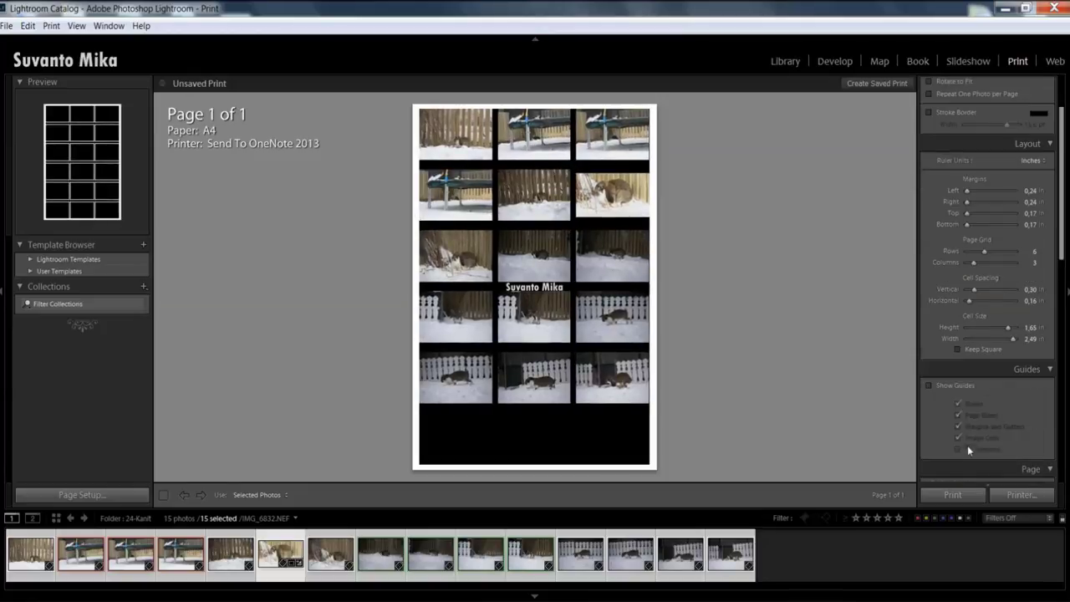
click(956, 381)
scroll(956, 382, down, 4)
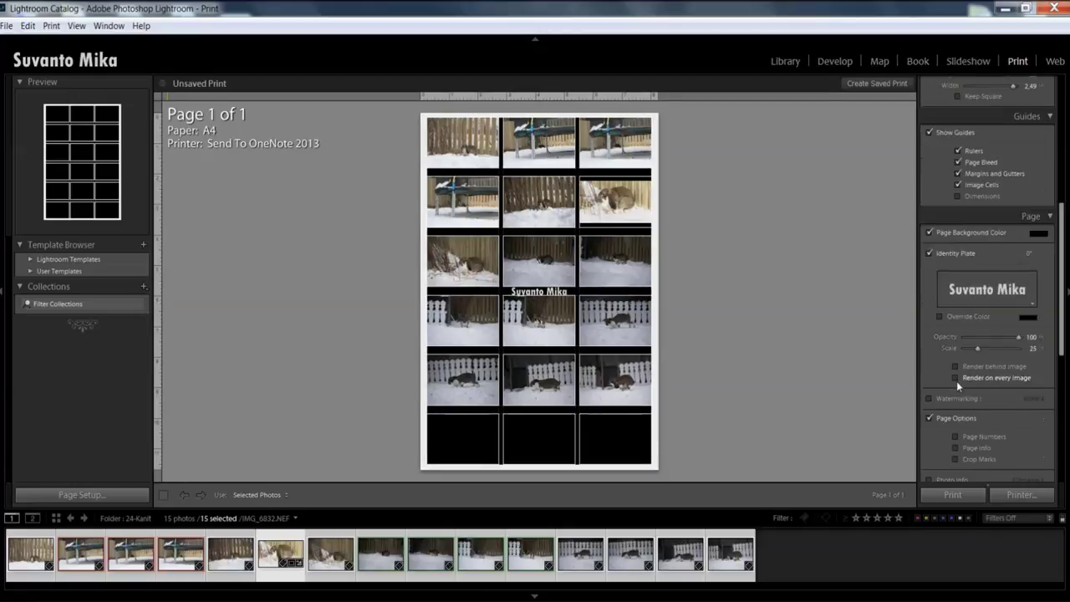
scroll(957, 334, down, 6)
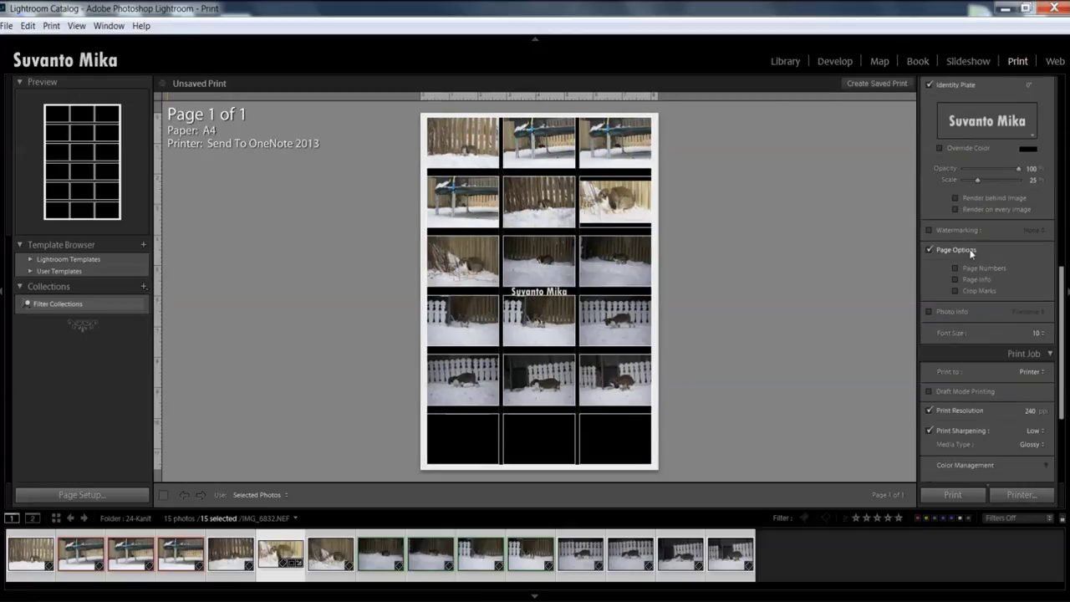
scroll(972, 254, down, 4)
scroll(1021, 308, up, 6)
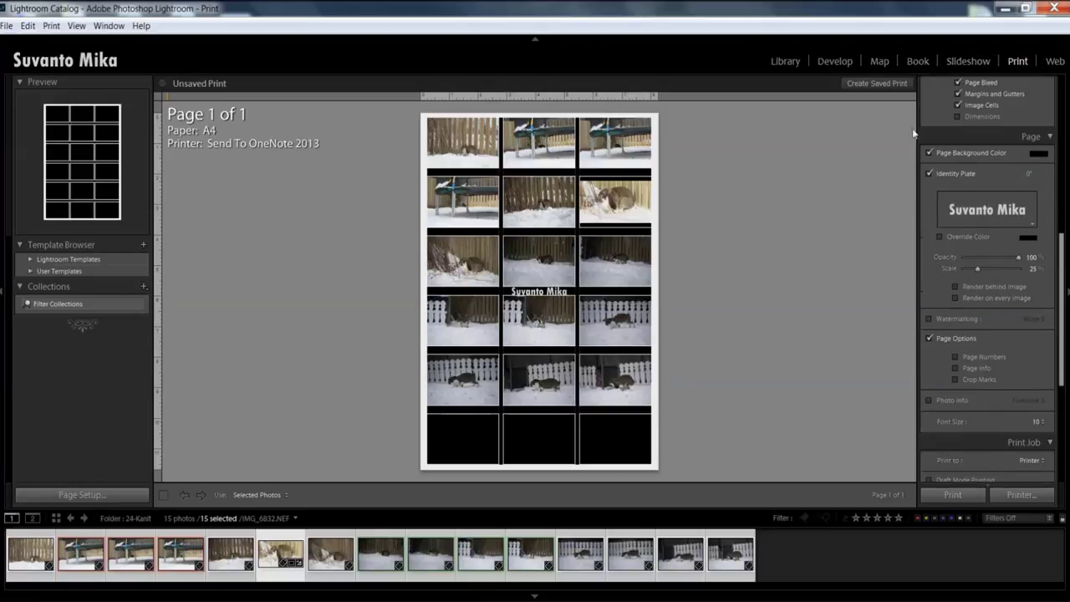
Leave the Print Job output set to Printer.
scroll(952, 319, down, 4)
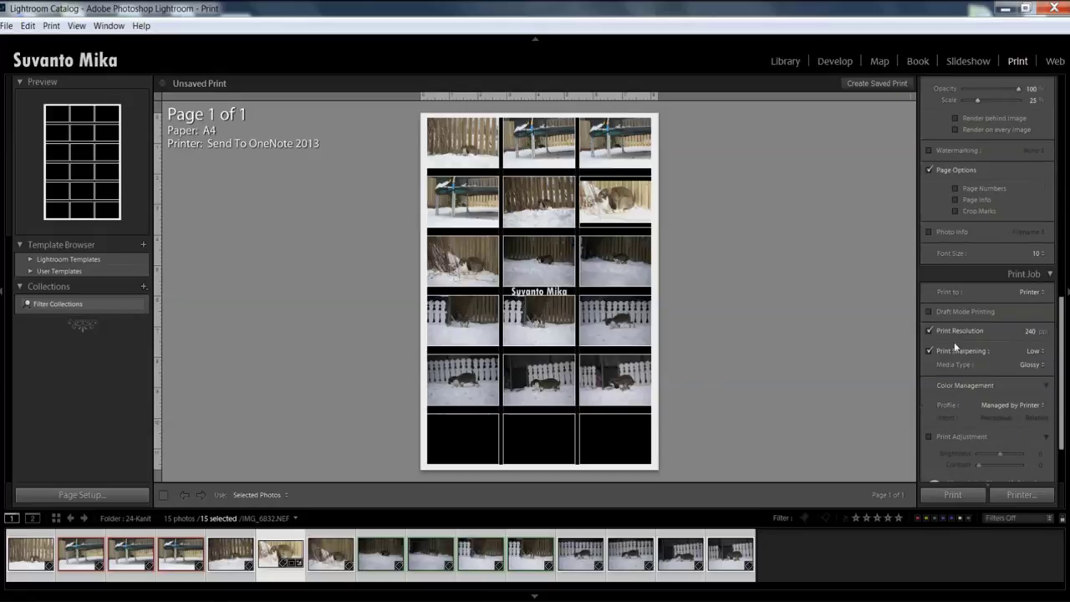
click(1016, 292)
click(936, 282)
Switch to the Web module and preview the Dusk, Clean, Taxi and default Grid Gallery templates.
click(1051, 63)
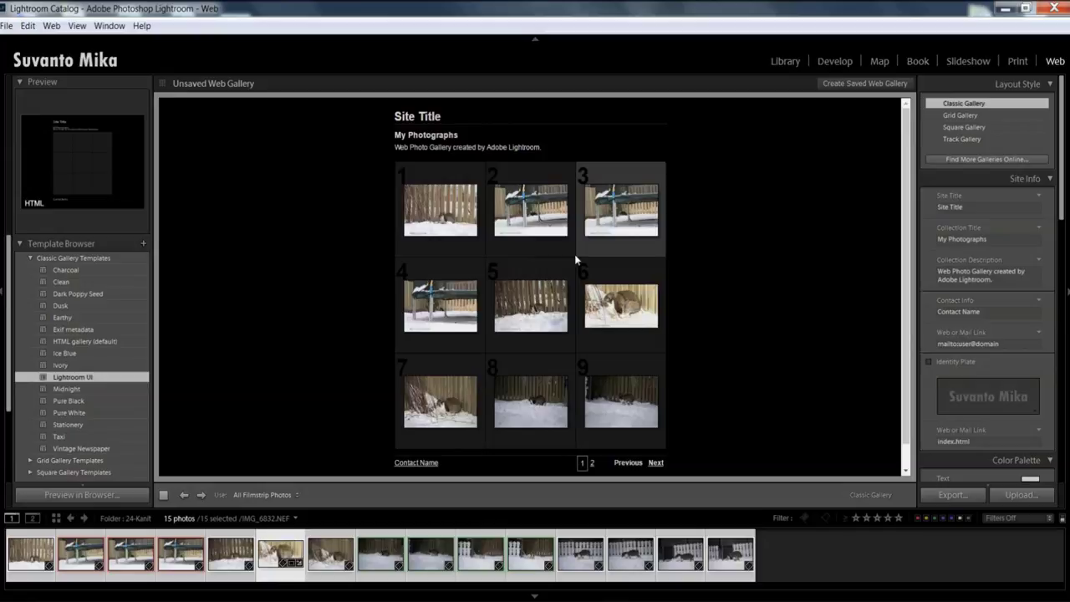
click(53, 305)
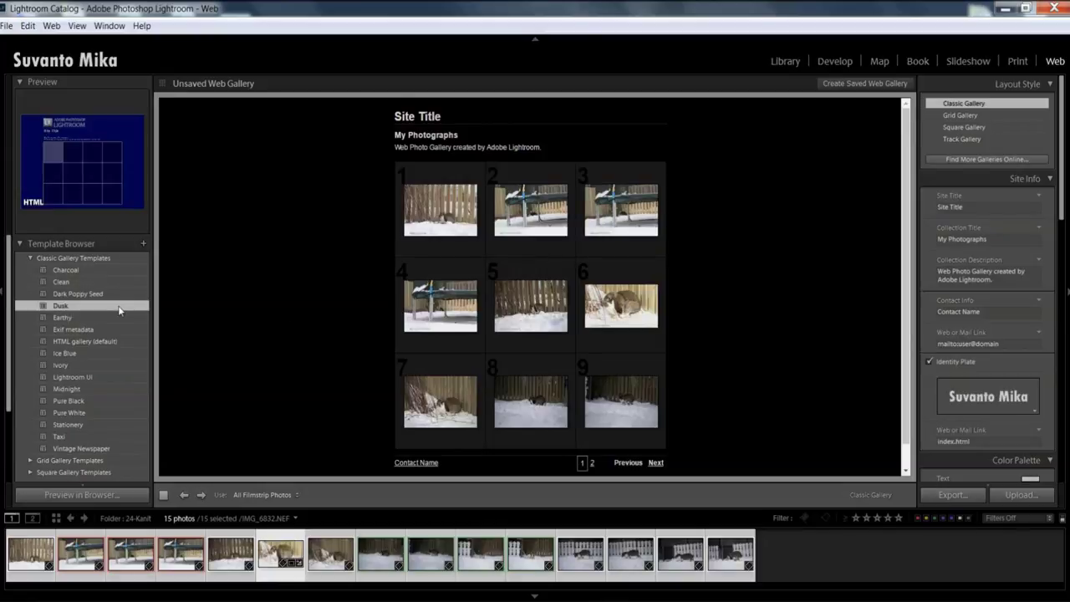
click(101, 281)
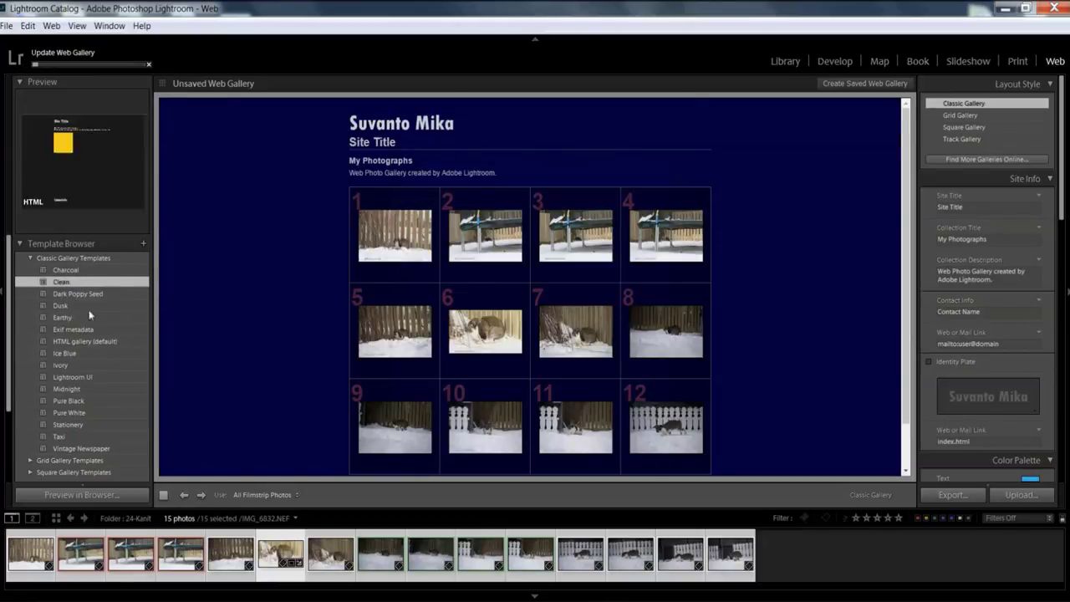
scroll(105, 360, down, 2)
click(104, 370)
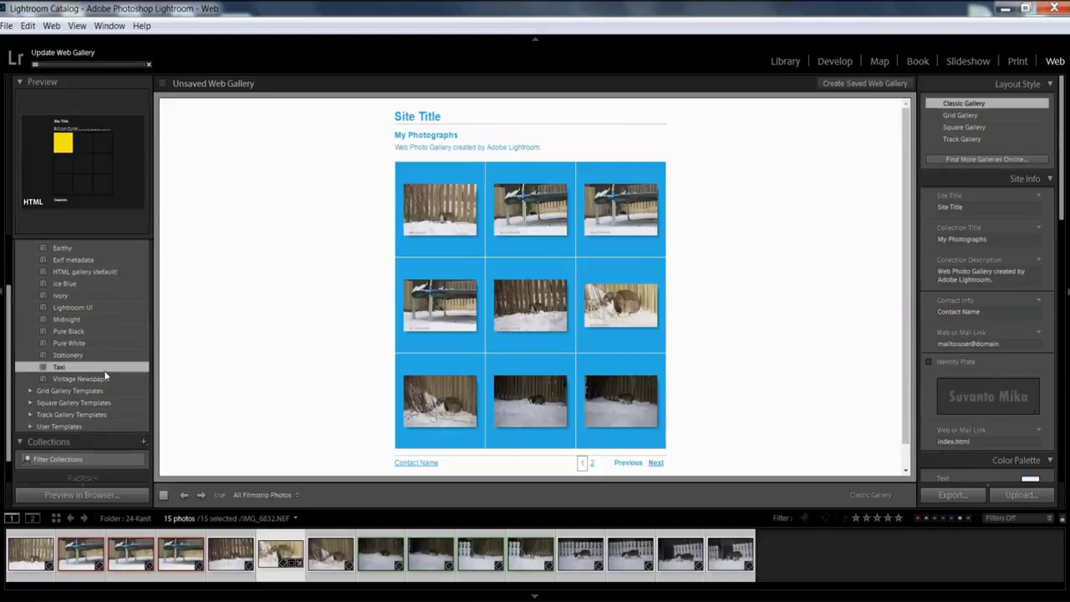
click(33, 391)
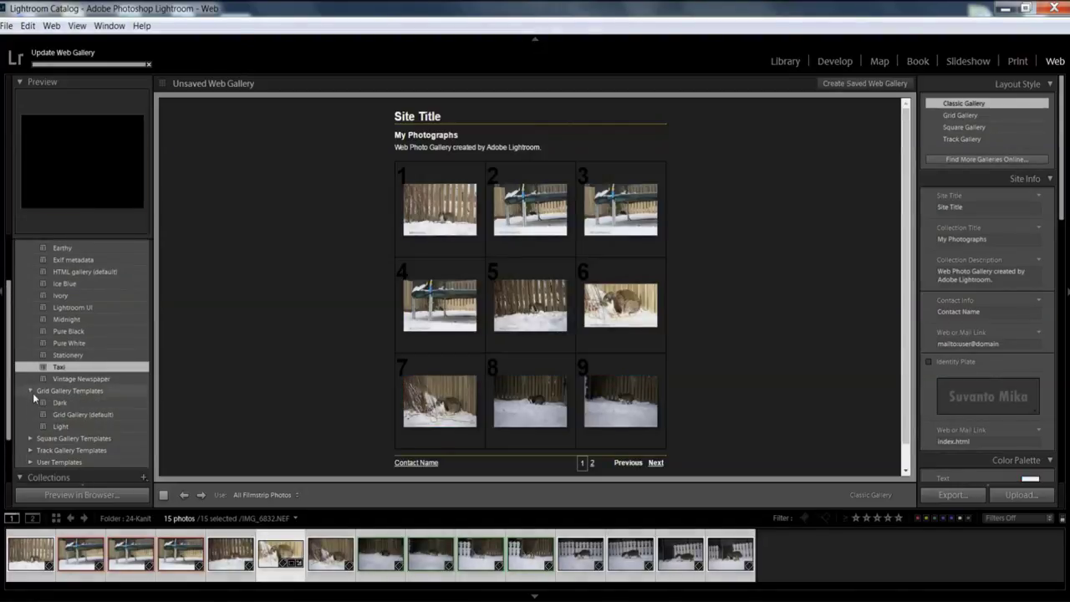
click(73, 414)
scroll(73, 414, down, 1)
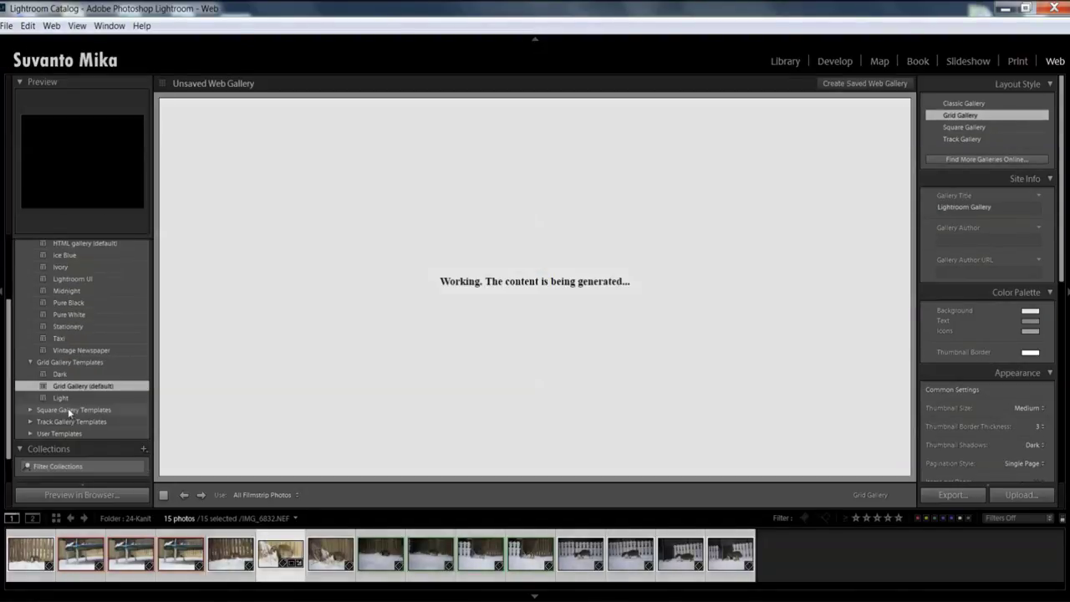
Try the Light Square Gallery template, then settle on Square Gallery's Simple template with large tiles.
click(29, 408)
scroll(43, 404, down, 2)
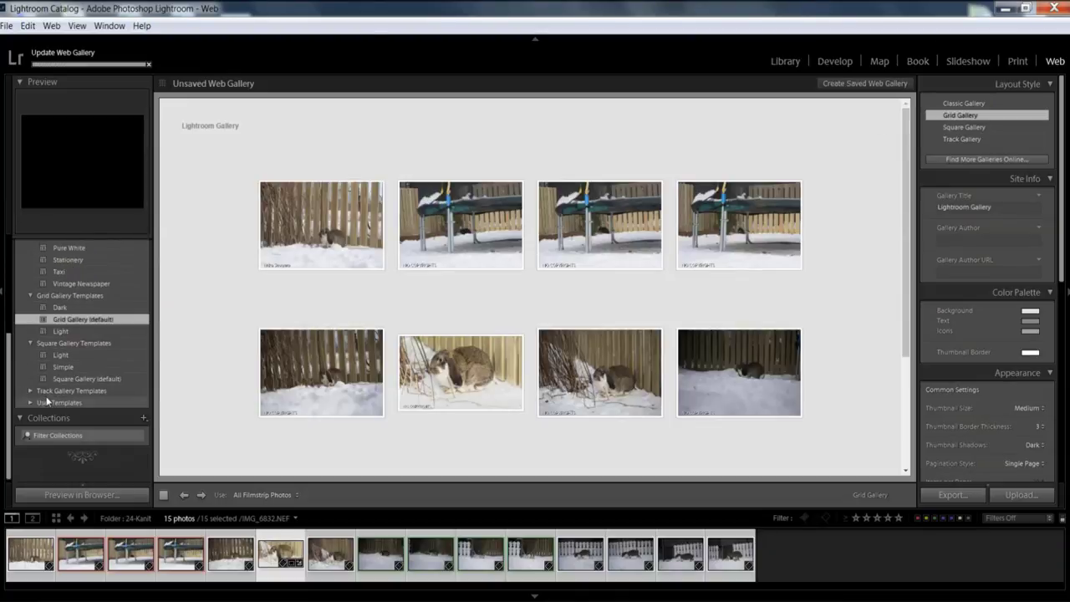
click(63, 356)
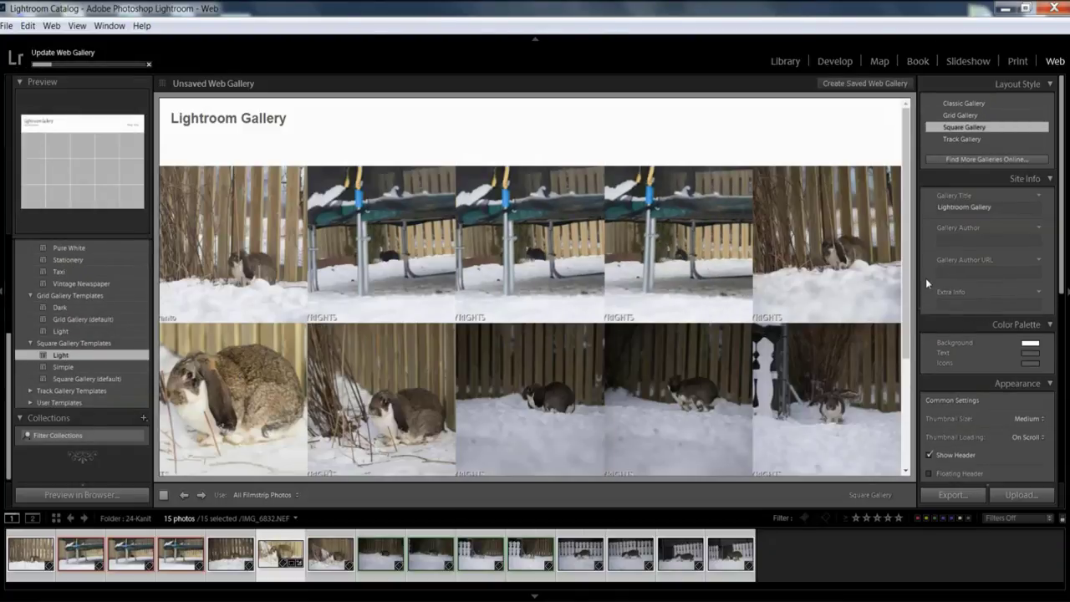
scroll(617, 322, down, 2)
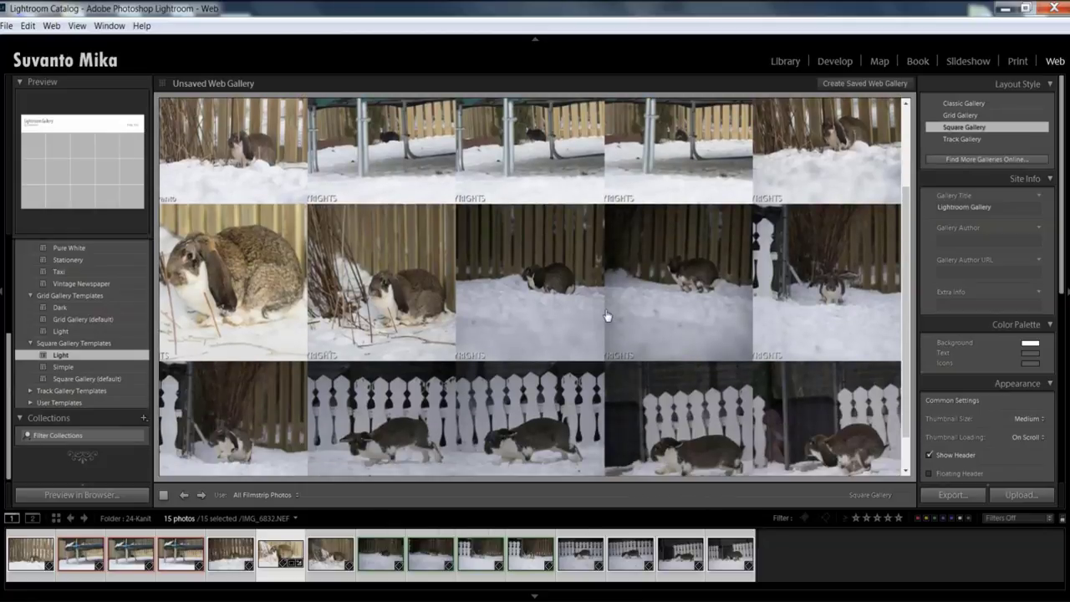
click(63, 366)
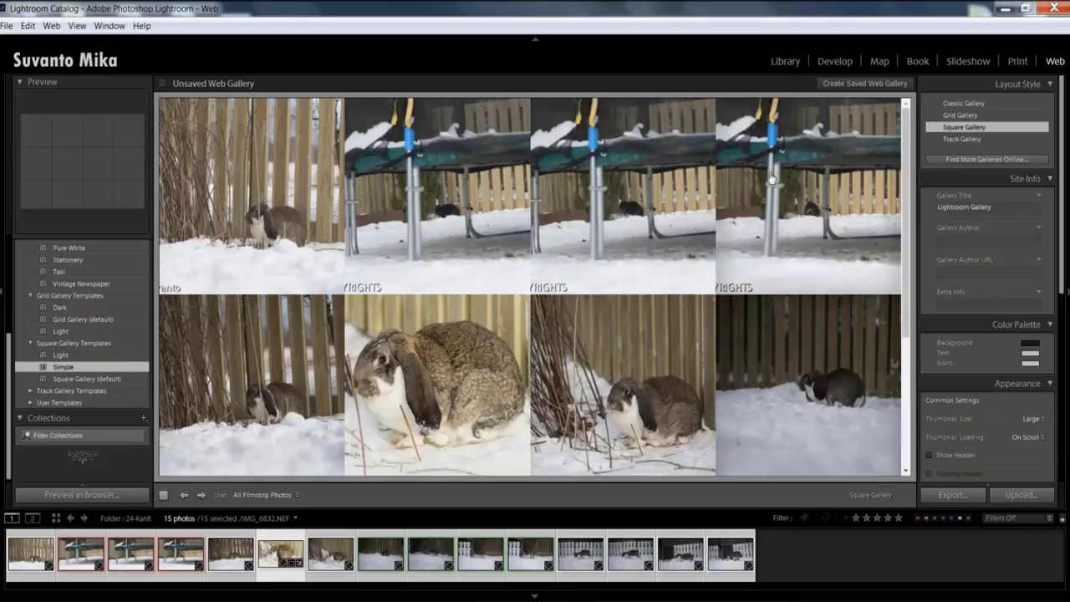
scroll(1024, 341, down, 5)
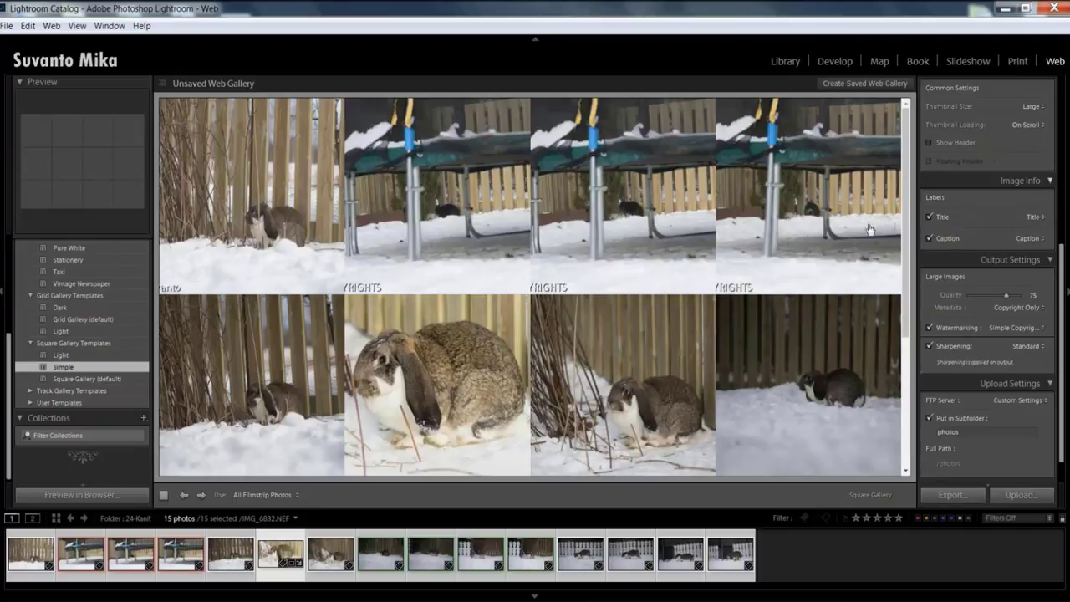
scroll(987, 276, up, 5)
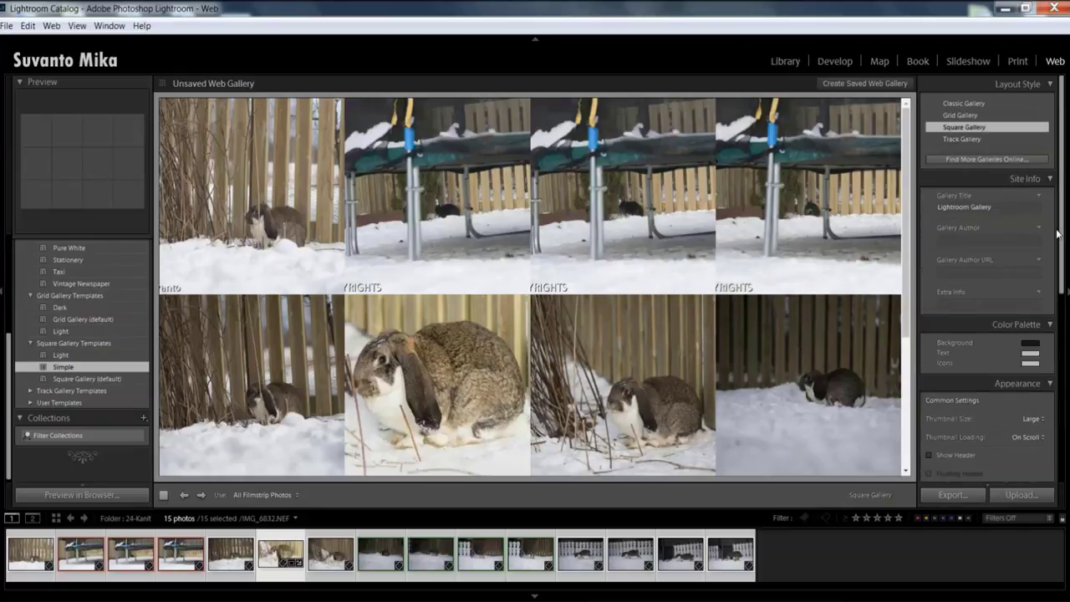
Try Grid, Classic and Track layout styles and the Light track template, then apply default Square Gallery.
click(1001, 115)
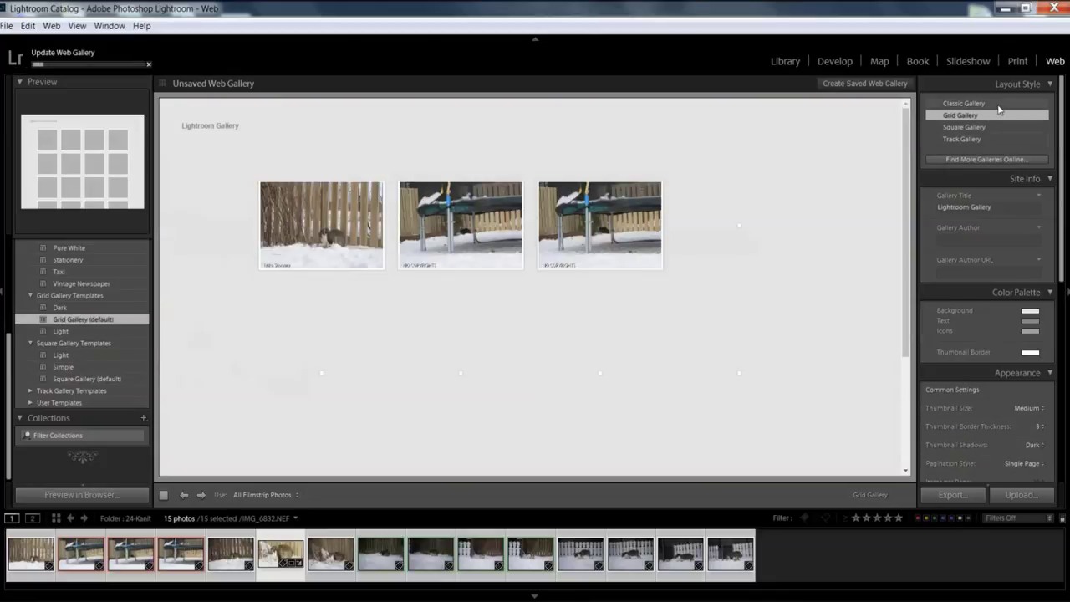
click(997, 105)
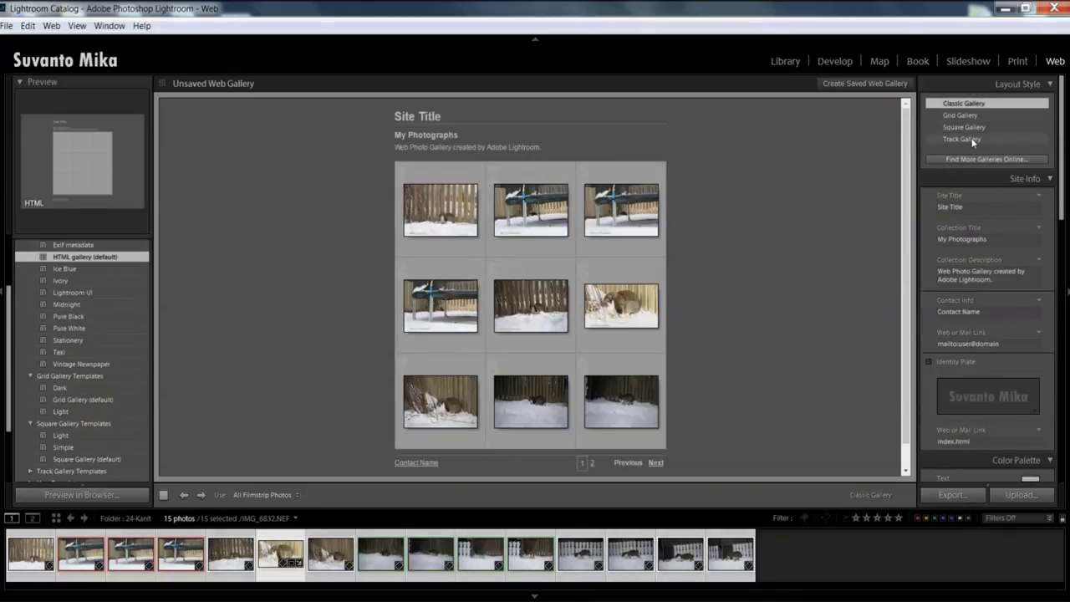
click(972, 141)
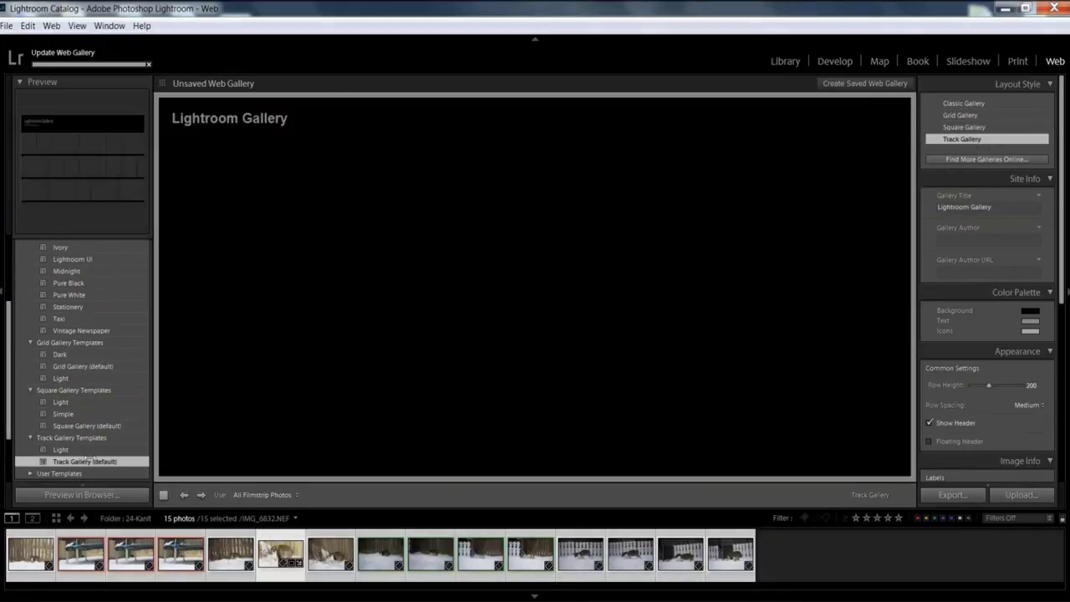
scroll(75, 418, down, 2)
click(59, 375)
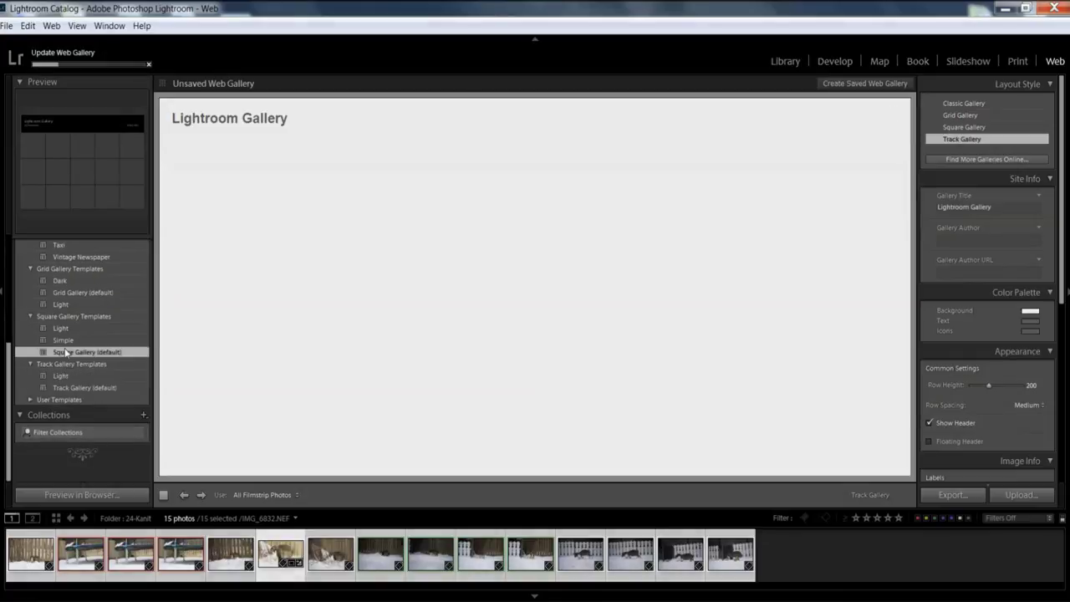
click(66, 353)
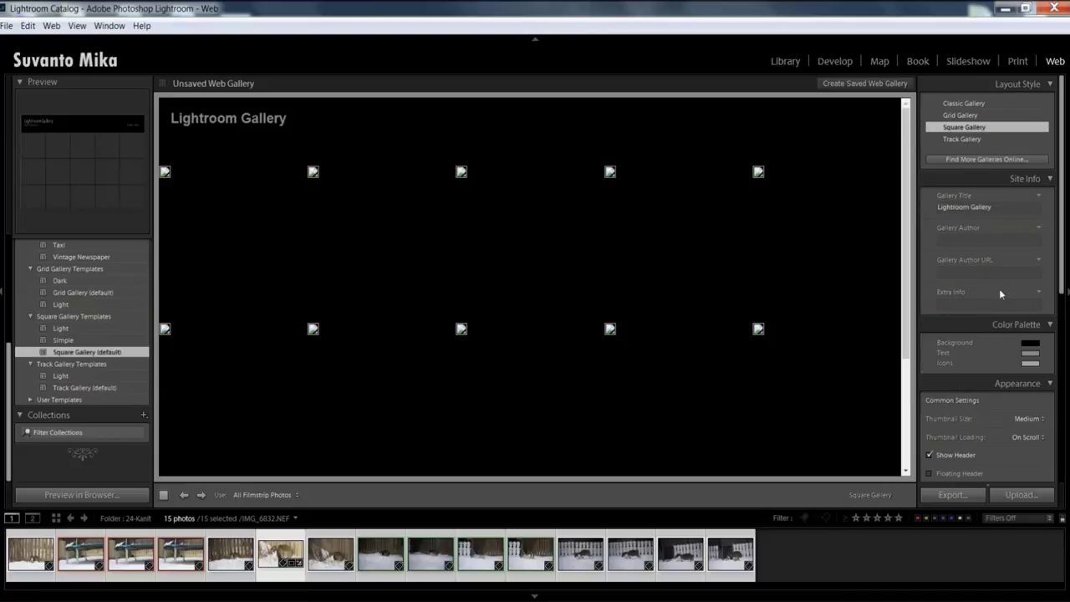
drag(1063, 234, 1065, 273)
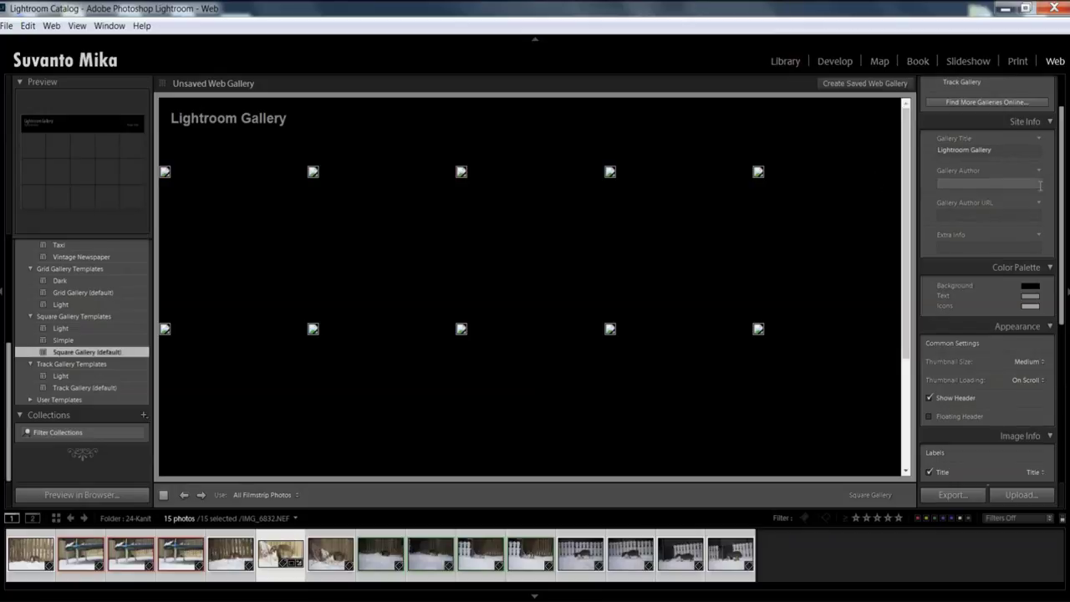
scroll(1041, 203, down, 3)
scroll(1041, 203, down, 2)
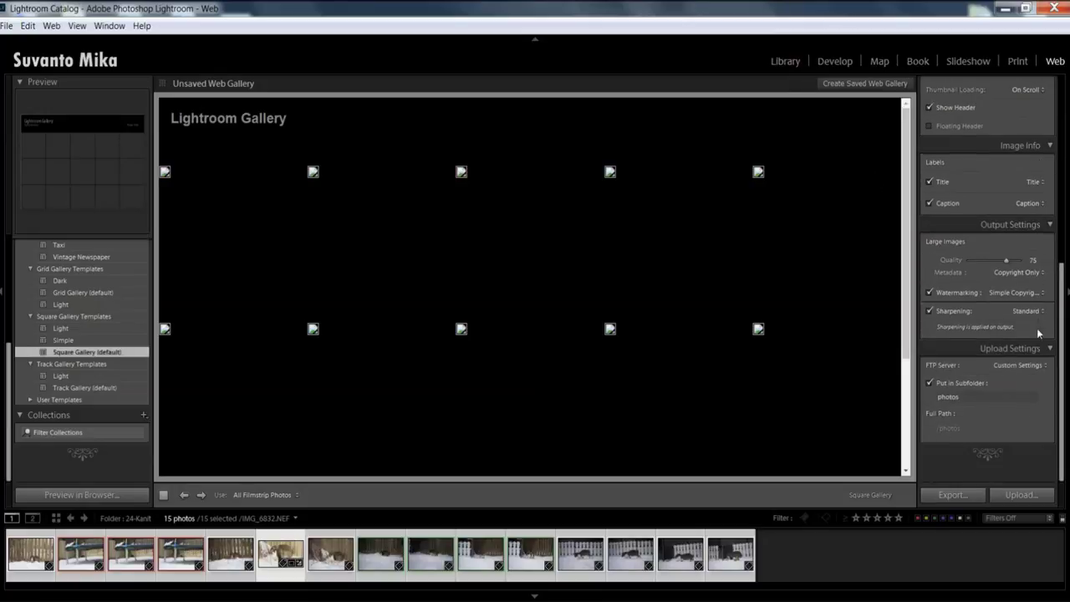
click(1033, 369)
click(1028, 400)
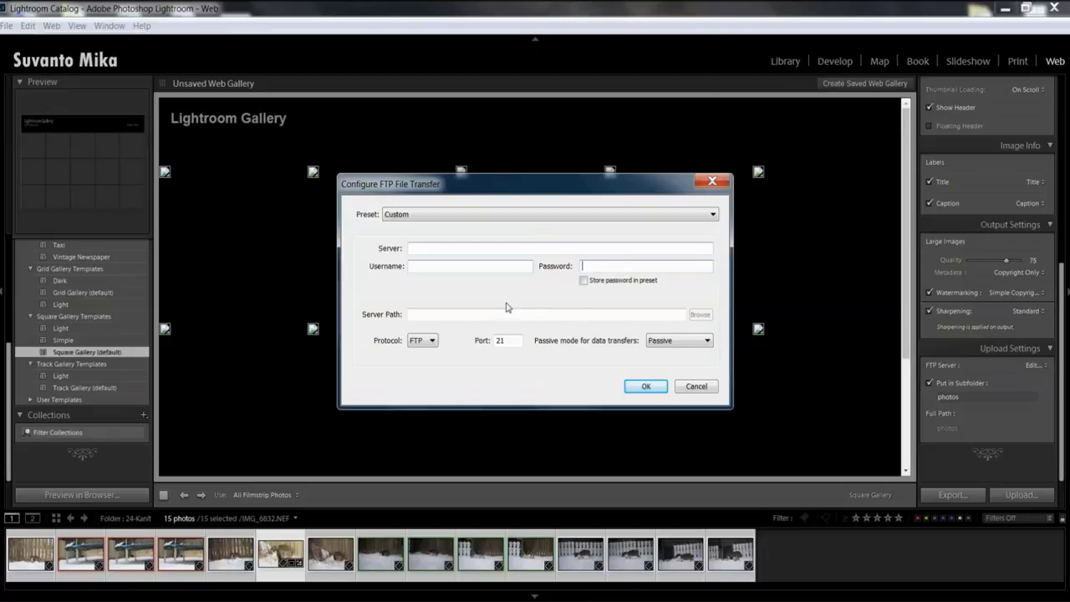
click(410, 314)
click(422, 340)
click(511, 339)
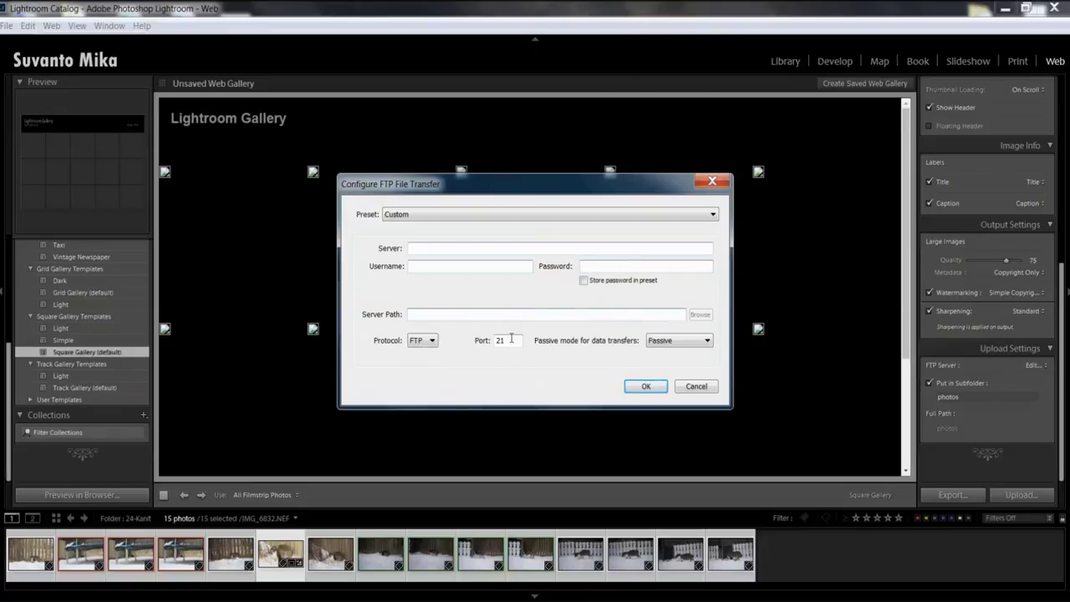
click(652, 388)
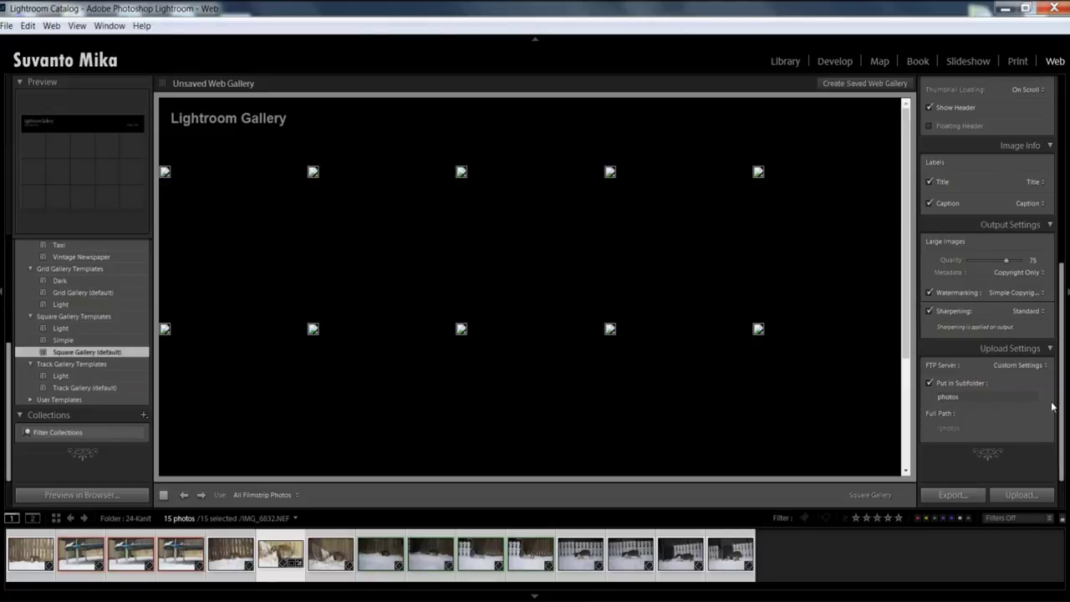